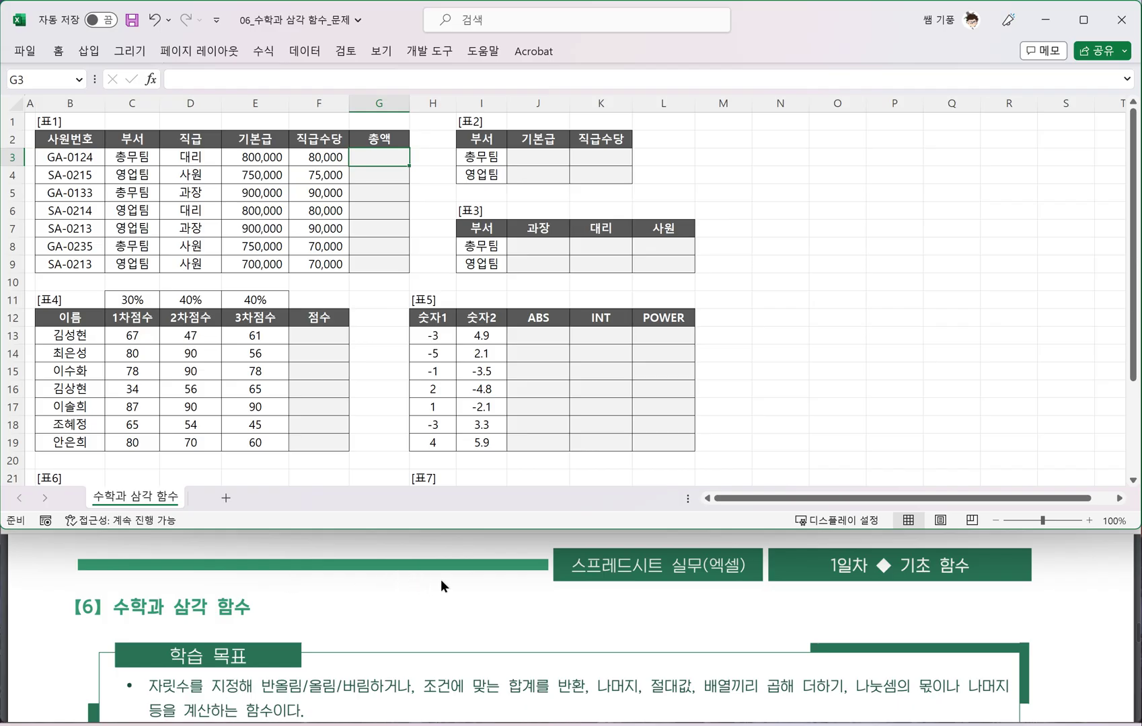
# Go to problem 1 in the PDF and handwrite "=sum(범위)" in red beside its text
pyautogui.scroll(-2, 439, 583)
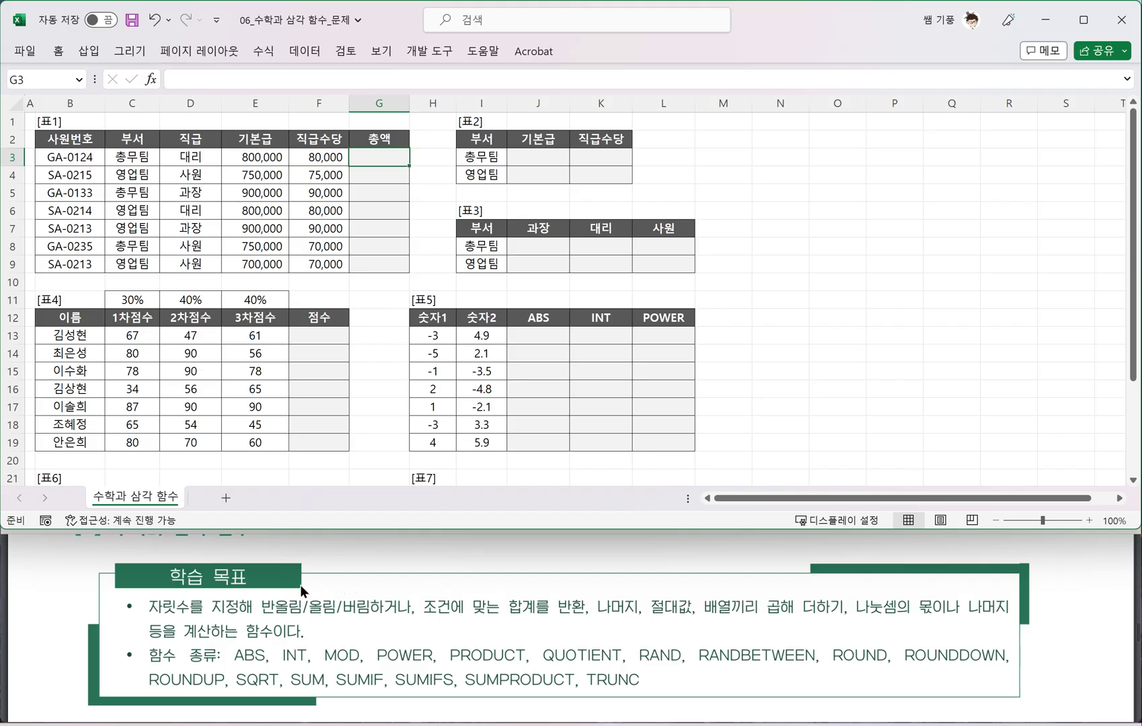
pyautogui.scroll(-10, 298, 607)
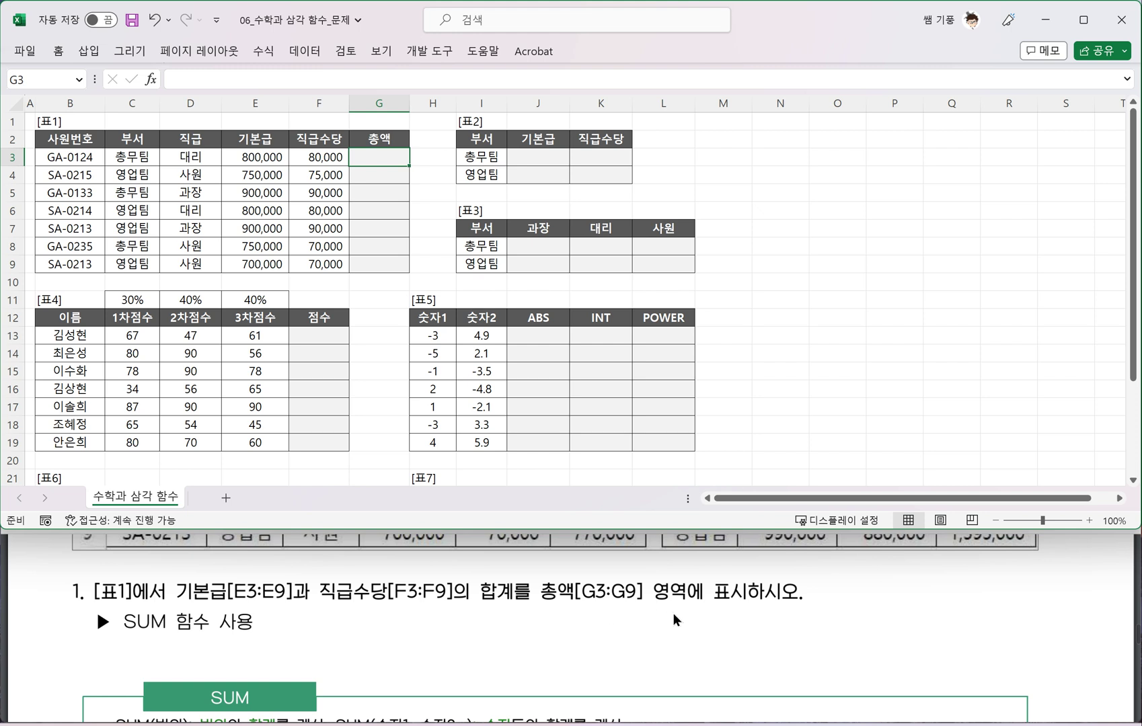
pyautogui.click(132, 625)
pyautogui.moveTo(835, 591); pyautogui.dragTo(852, 588)
pyautogui.moveTo(832, 600); pyautogui.dragTo(851, 597)
pyautogui.moveTo(869, 580); pyautogui.dragTo(850, 601)
pyautogui.moveTo(869, 583)
pyautogui.mouseDown()
pyautogui.moveTo(878, 598)
pyautogui.moveTo(898, 583)
pyautogui.moveTo(906, 596)
pyautogui.mouseUp()
pyautogui.moveTo(923, 571)
pyautogui.mouseDown()
pyautogui.moveTo(911, 598)
pyautogui.moveTo(927, 601)
pyautogui.moveTo(945, 571)
pyautogui.moveTo(950, 597)
pyautogui.moveTo(964, 587)
pyautogui.moveTo(965, 603)
pyautogui.moveTo(974, 599)
pyautogui.mouseUp()
pyautogui.moveTo(978, 568); pyautogui.dragTo(975, 608)
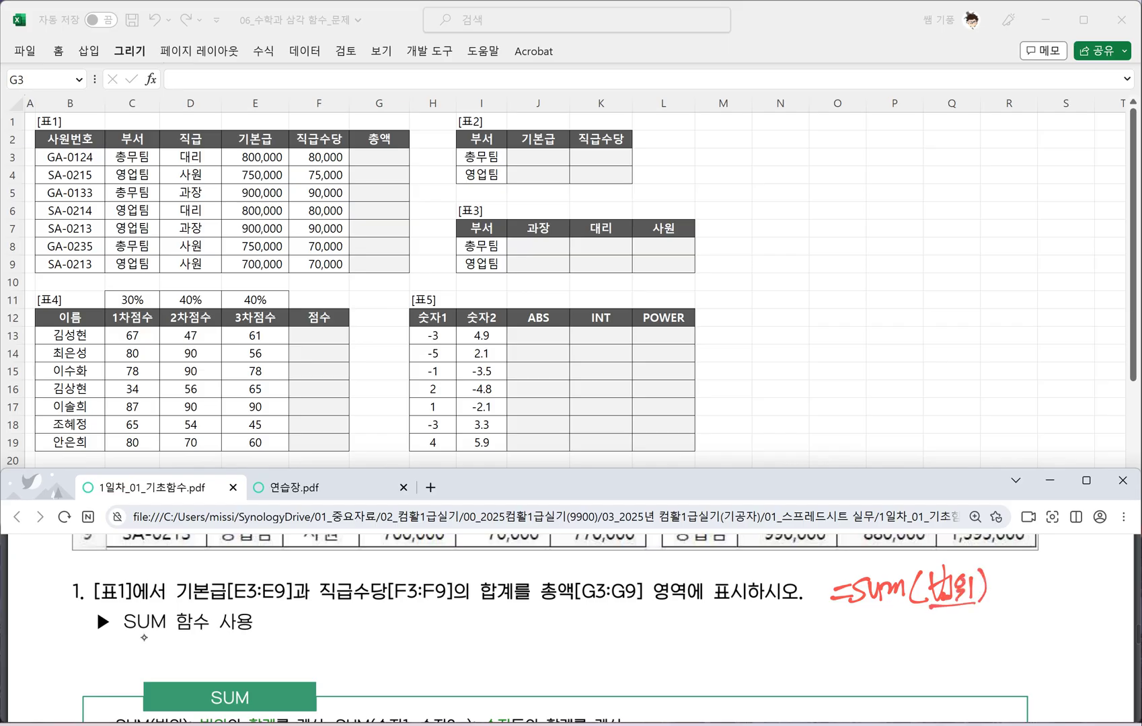
# Enter =SUM(E3:F3) in G3 and fill the formula down the 총액 column through G9
pyautogui.click(376, 152)
pyautogui.write('=')
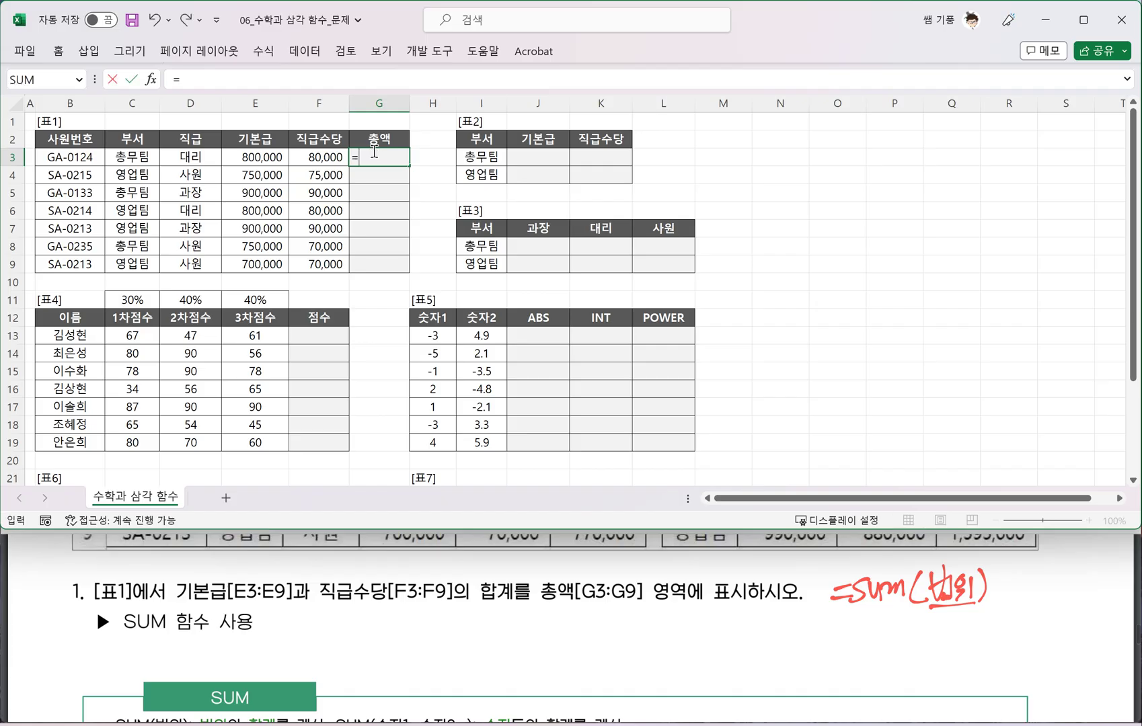
pyautogui.write('SUM(')
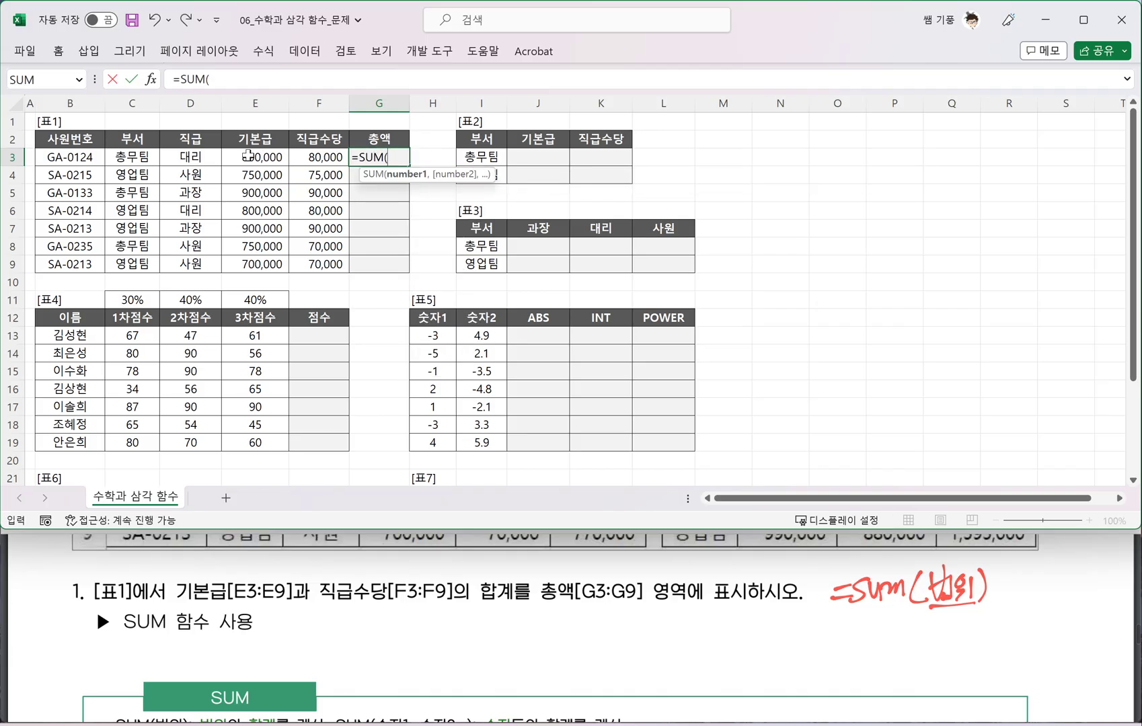
pyautogui.moveTo(247, 156); pyautogui.dragTo(314, 159)
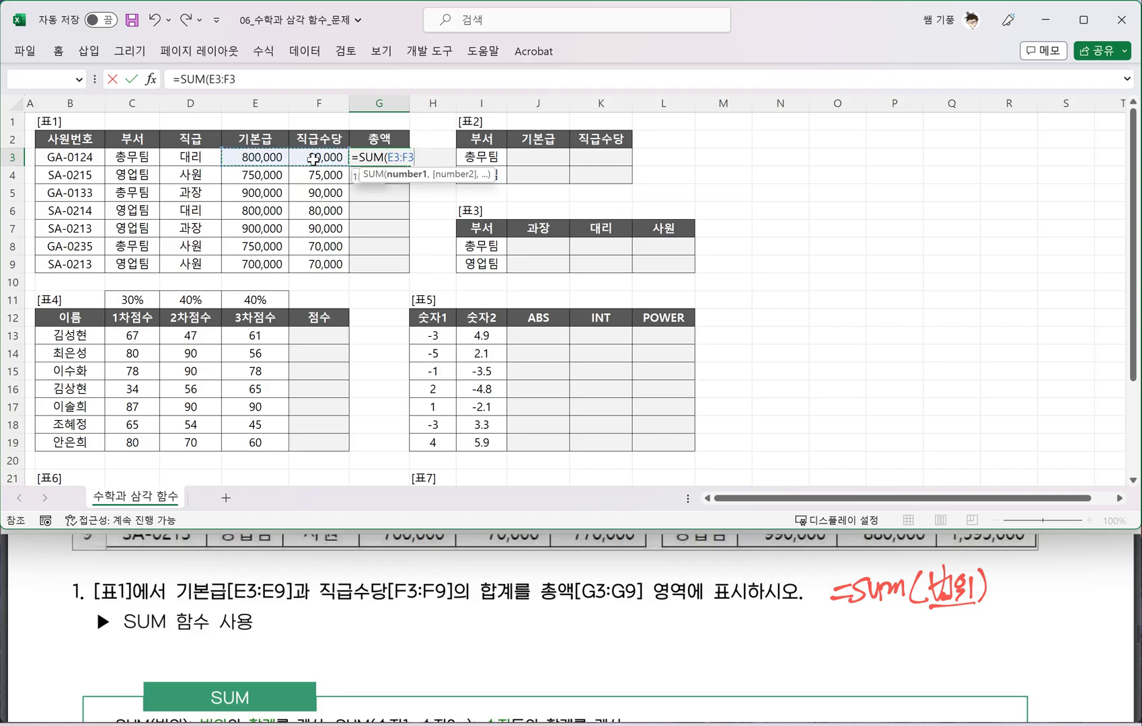
pyautogui.write(')')
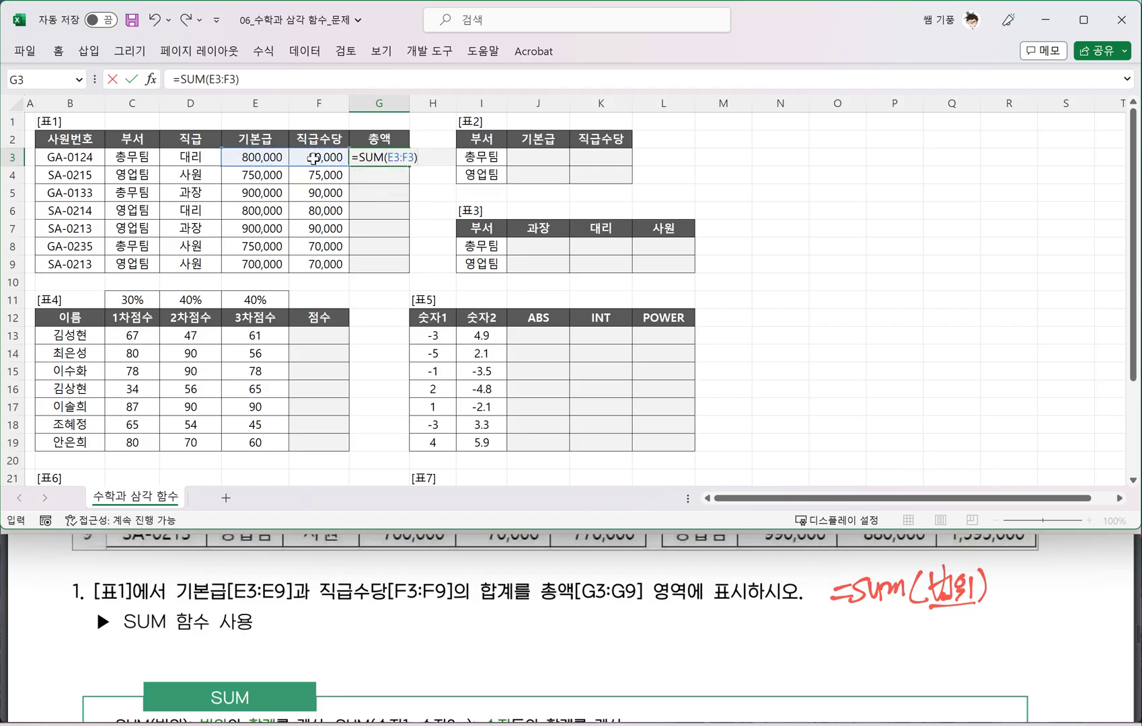
pyautogui.press('Return')
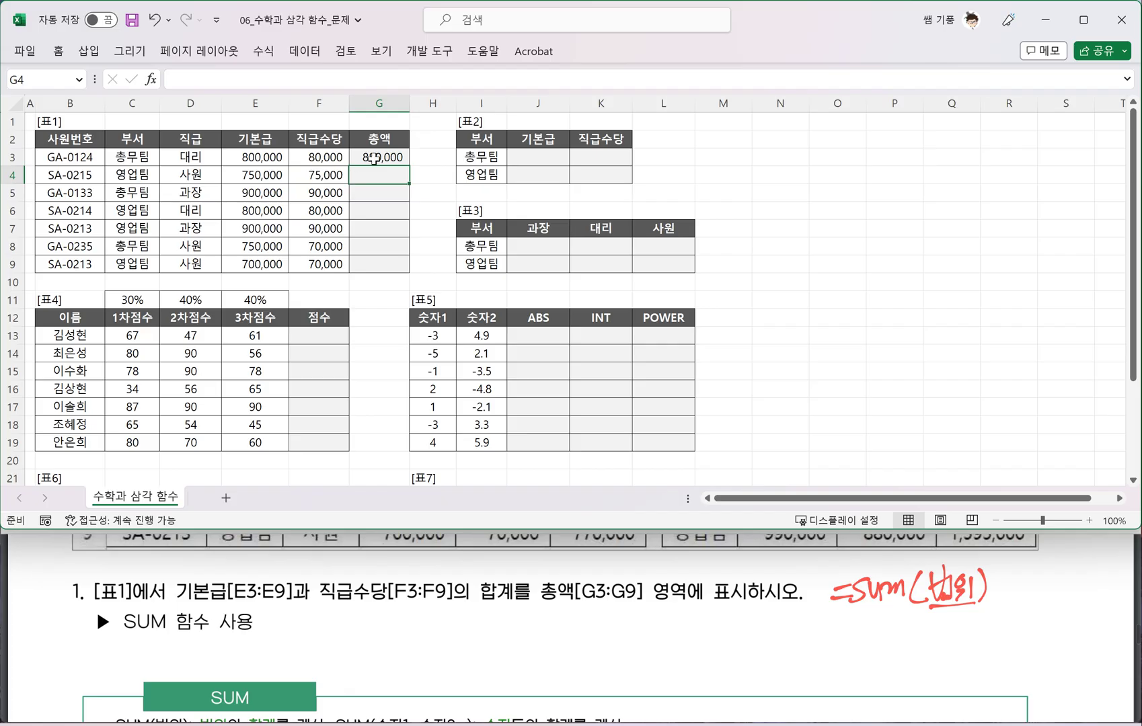
pyautogui.click(374, 159)
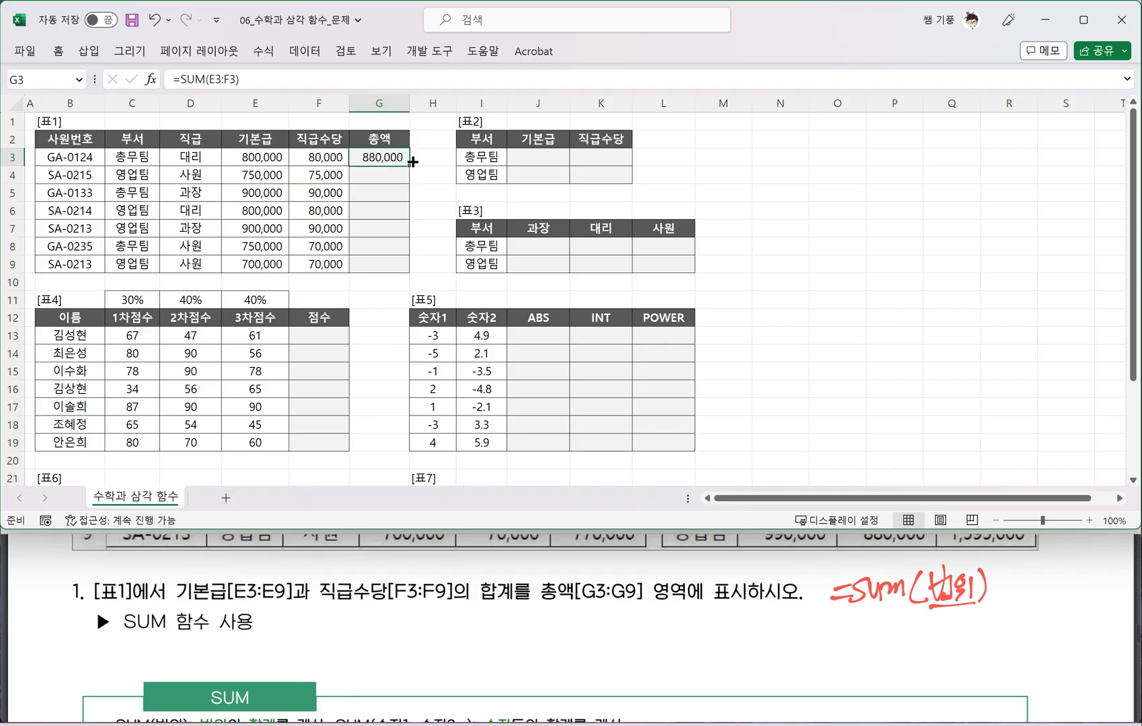
pyautogui.moveTo(412, 162); pyautogui.dragTo(409, 271)
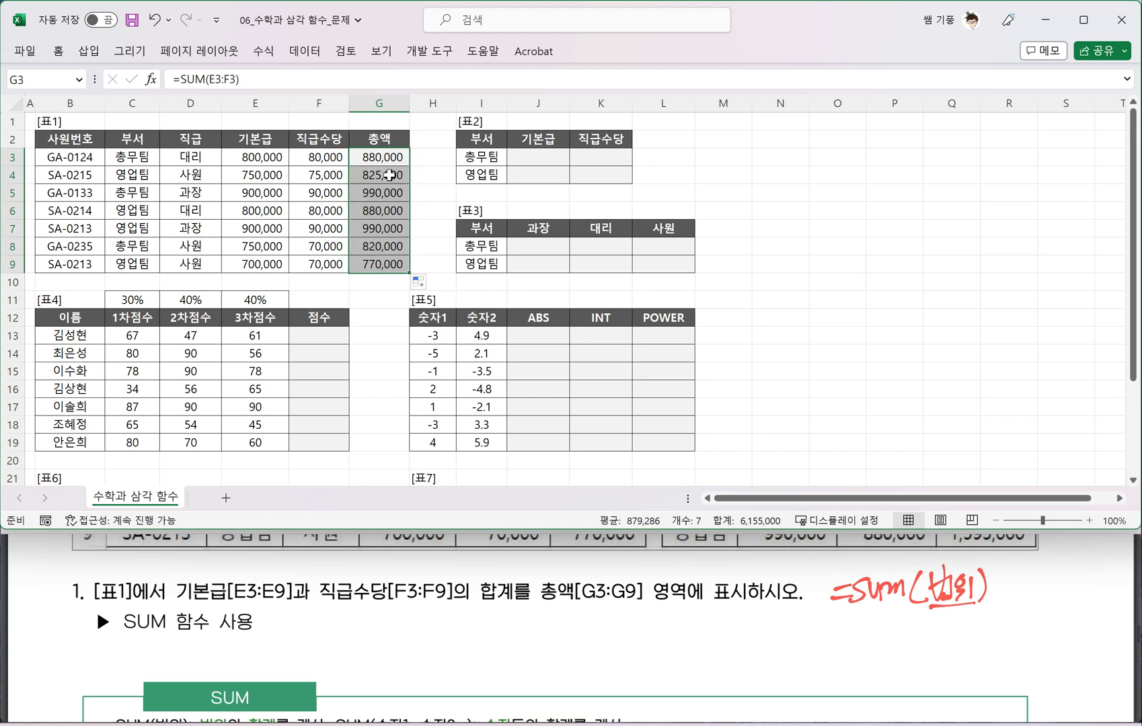
# Draw a downward arrow under problem 1 and handwrite the notes "열: 고정" and "행: +1증가" beside it
pyautogui.moveTo(411, 614); pyautogui.dragTo(406, 680)
pyautogui.moveTo(395, 667)
pyautogui.mouseDown()
pyautogui.moveTo(406, 681)
pyautogui.moveTo(414, 662)
pyautogui.mouseUp()
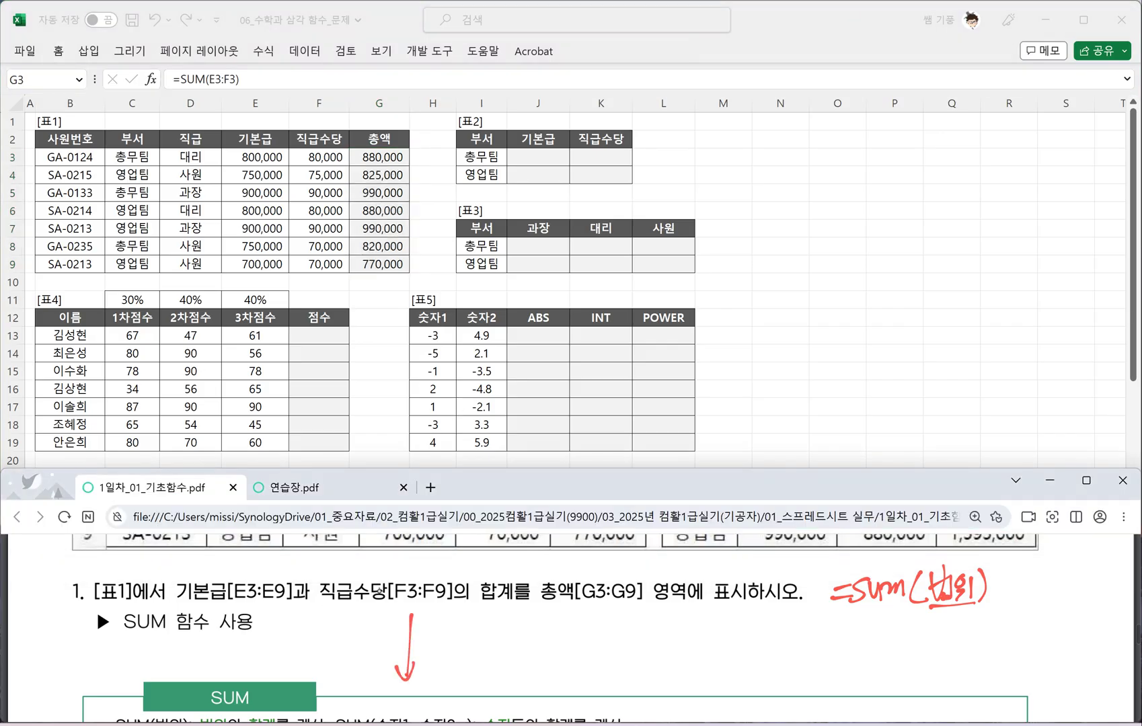
pyautogui.moveTo(436, 614); pyautogui.dragTo(452, 616)
pyautogui.moveTo(448, 610); pyautogui.dragTo(456, 625)
pyautogui.moveTo(438, 628)
pyautogui.mouseDown()
pyautogui.moveTo(445, 639)
pyautogui.moveTo(486, 636)
pyautogui.mouseUp()
pyautogui.moveTo(481, 637); pyautogui.dragTo(500, 635)
pyautogui.moveTo(499, 616); pyautogui.dragTo(512, 628)
pyautogui.moveTo(510, 621); pyautogui.dragTo(516, 620)
pyautogui.moveTo(518, 614); pyautogui.dragTo(515, 629)
pyautogui.moveTo(438, 656); pyautogui.dragTo(442, 660)
pyautogui.moveTo(433, 663); pyautogui.dragTo(446, 661)
pyautogui.moveTo(442, 668); pyautogui.dragTo(450, 666)
pyautogui.moveTo(449, 657); pyautogui.dragTo(449, 671)
pyautogui.moveTo(456, 657); pyautogui.dragTo(452, 678)
pyautogui.moveTo(468, 657); pyautogui.dragTo(507, 665)
pyautogui.moveTo(497, 655)
pyautogui.mouseDown()
pyautogui.moveTo(498, 685)
pyautogui.moveTo(543, 665)
pyautogui.mouseUp()
pyautogui.moveTo(538, 671); pyautogui.dragTo(561, 689)
pyautogui.moveTo(560, 670); pyautogui.dragTo(573, 669)
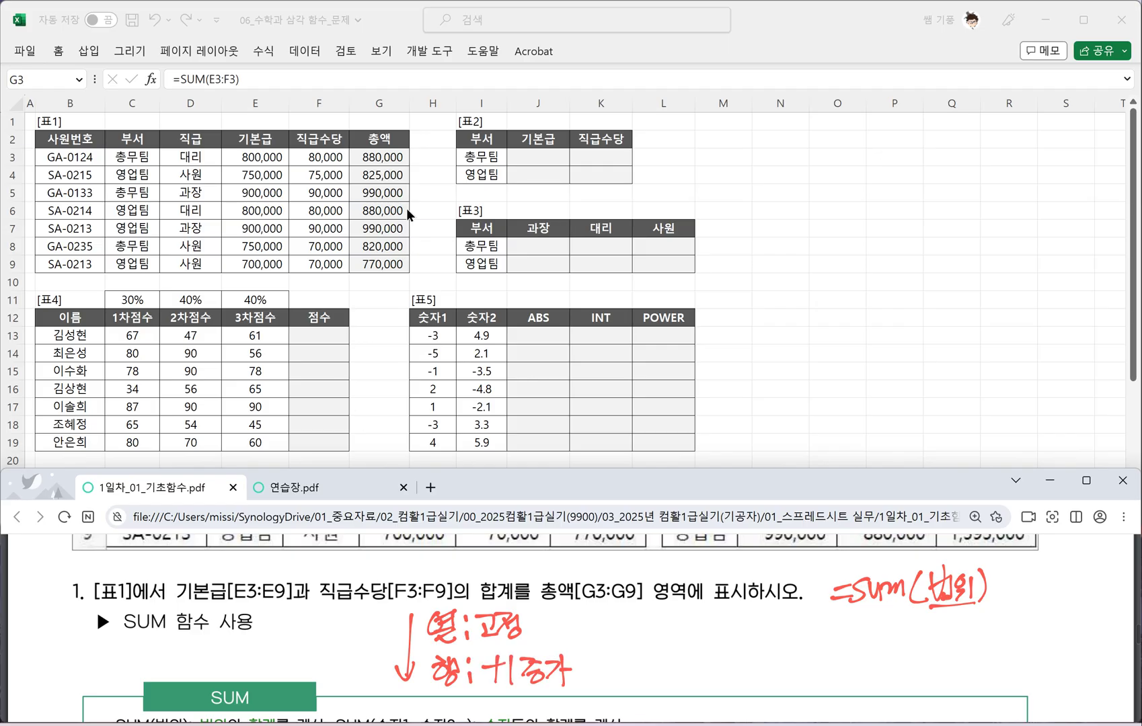
# Display the worksheet's formulas, examine how the SUM references shift from G3 to G5, and restore the value display
pyautogui.click(378, 149)
pyautogui.click(384, 153)
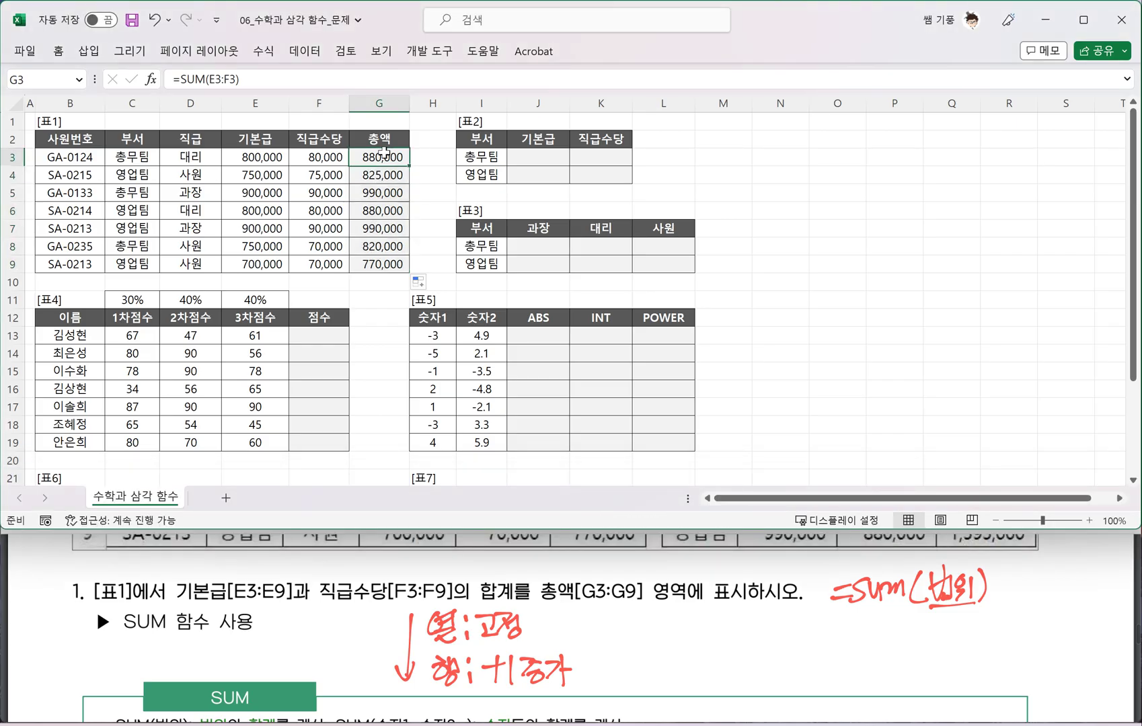
pyautogui.hotkey('ctrl', '`')
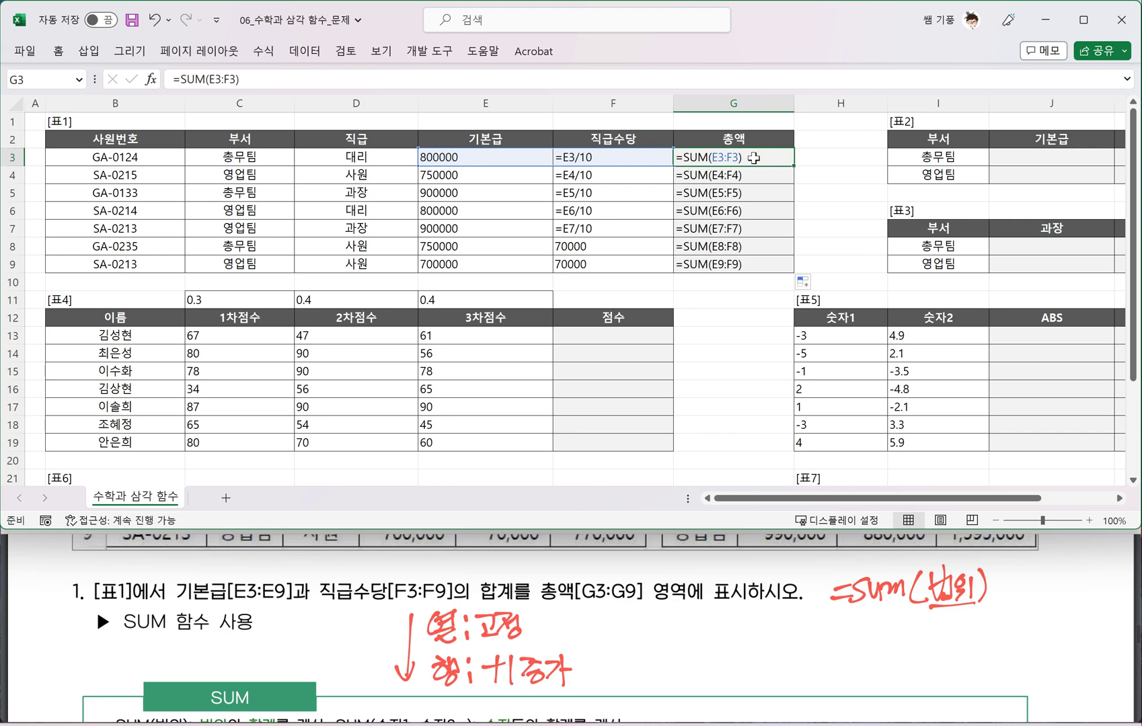
pyautogui.click(709, 176)
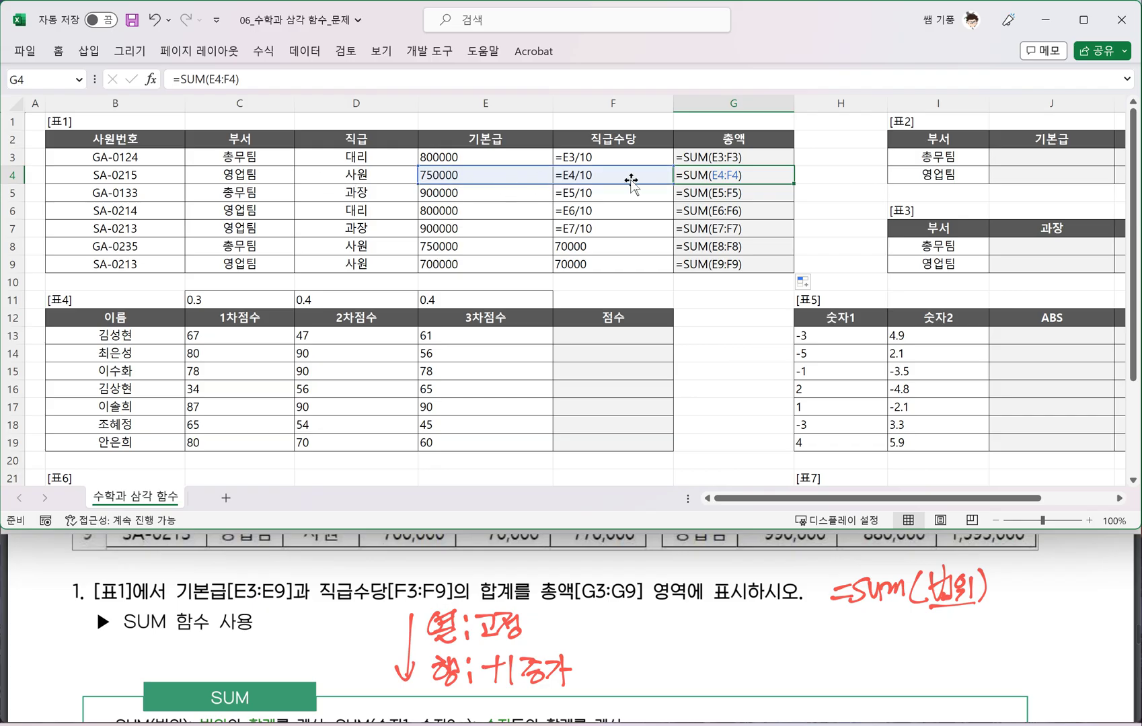
pyautogui.click(717, 193)
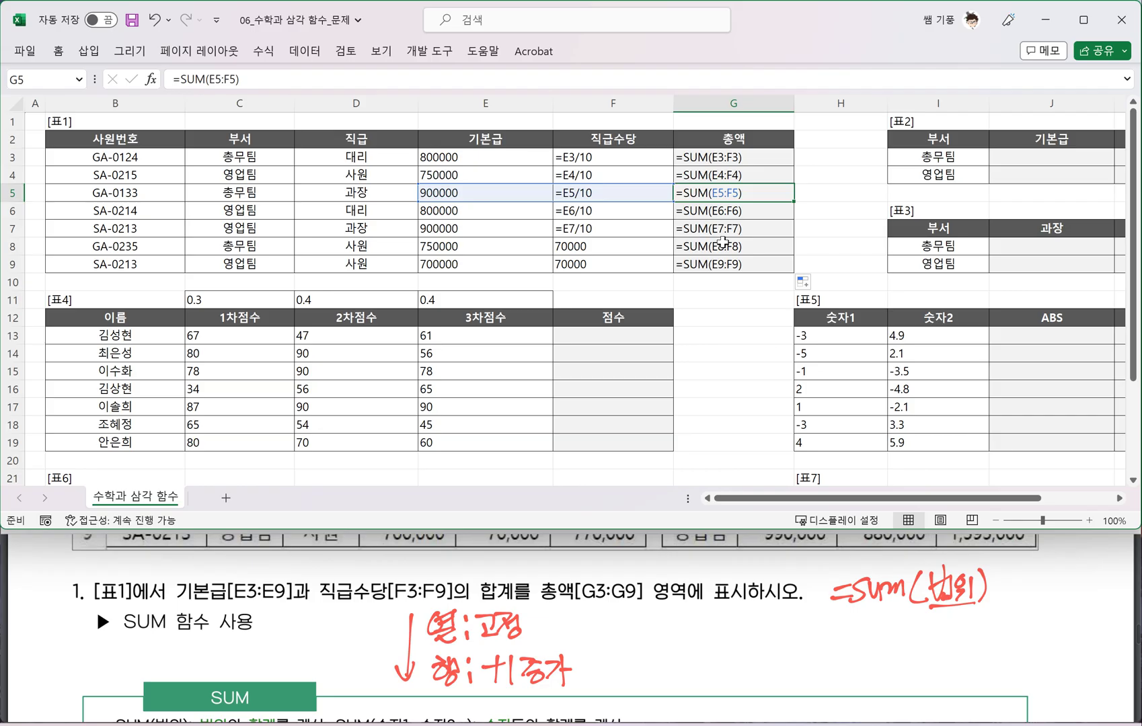
pyautogui.hotkey('ctrl', '`')
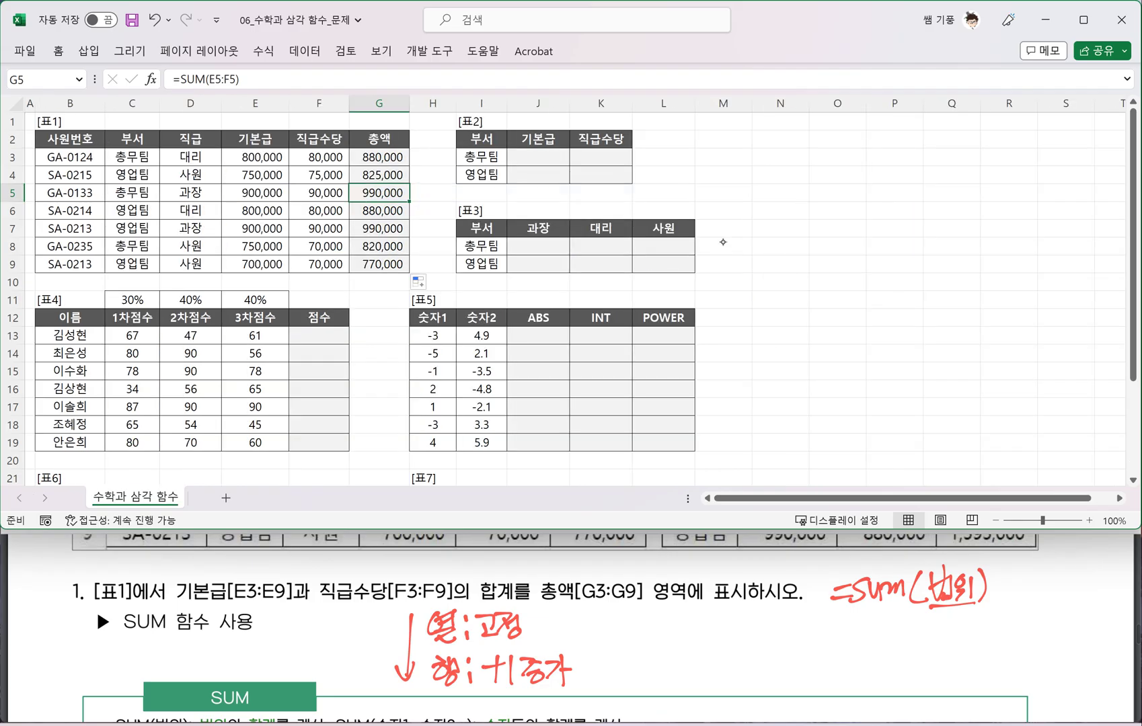
# Draw a rightward arrow under problem 1 and handwrite the notes "열: +1증가" and "행: 고정" below it
pyautogui.moveTo(618, 623)
pyautogui.mouseDown()
pyautogui.moveTo(688, 614)
pyautogui.moveTo(671, 628)
pyautogui.mouseUp()
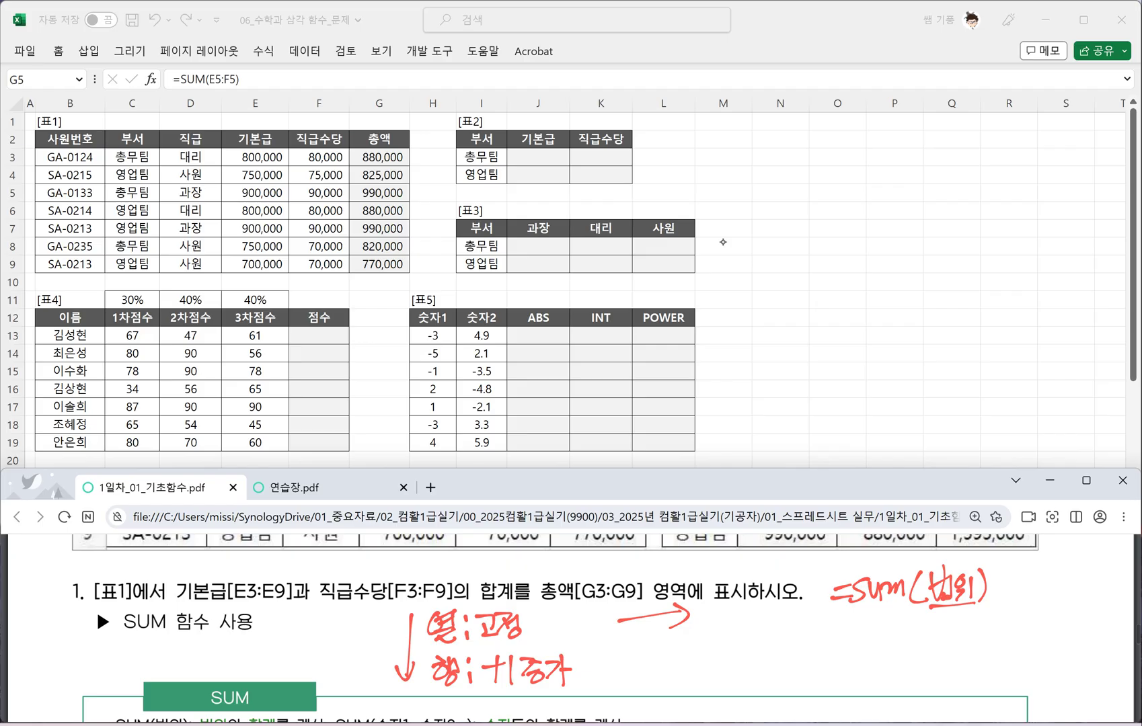
pyautogui.moveTo(618, 633)
pyautogui.mouseDown()
pyautogui.moveTo(649, 656)
pyautogui.moveTo(685, 639)
pyautogui.mouseUp()
pyautogui.moveTo(676, 629)
pyautogui.mouseDown()
pyautogui.moveTo(676, 654)
pyautogui.moveTo(693, 655)
pyautogui.mouseUp()
pyautogui.moveTo(696, 630)
pyautogui.mouseDown()
pyautogui.moveTo(711, 627)
pyautogui.moveTo(715, 647)
pyautogui.mouseUp()
pyautogui.moveTo(707, 632); pyautogui.dragTo(724, 657)
pyautogui.moveTo(724, 633); pyautogui.dragTo(742, 654)
pyautogui.moveTo(743, 642); pyautogui.dragTo(755, 639)
pyautogui.moveTo(625, 666); pyautogui.dragTo(636, 678)
pyautogui.moveTo(632, 674)
pyautogui.mouseDown()
pyautogui.moveTo(631, 693)
pyautogui.moveTo(643, 686)
pyautogui.mouseUp()
pyautogui.moveTo(647, 671)
pyautogui.mouseDown()
pyautogui.moveTo(639, 698)
pyautogui.moveTo(676, 692)
pyautogui.mouseUp()
pyautogui.click(657, 676)
pyautogui.click(659, 689)
pyautogui.moveTo(672, 694); pyautogui.dragTo(692, 689)
pyautogui.moveTo(685, 673)
pyautogui.mouseDown()
pyautogui.moveTo(703, 670)
pyautogui.moveTo(688, 686)
pyautogui.mouseUp()
pyautogui.moveTo(693, 676); pyautogui.dragTo(702, 684)
pyautogui.moveTo(701, 678); pyautogui.dragTo(709, 686)
pyautogui.moveTo(701, 686); pyautogui.dragTo(703, 686)
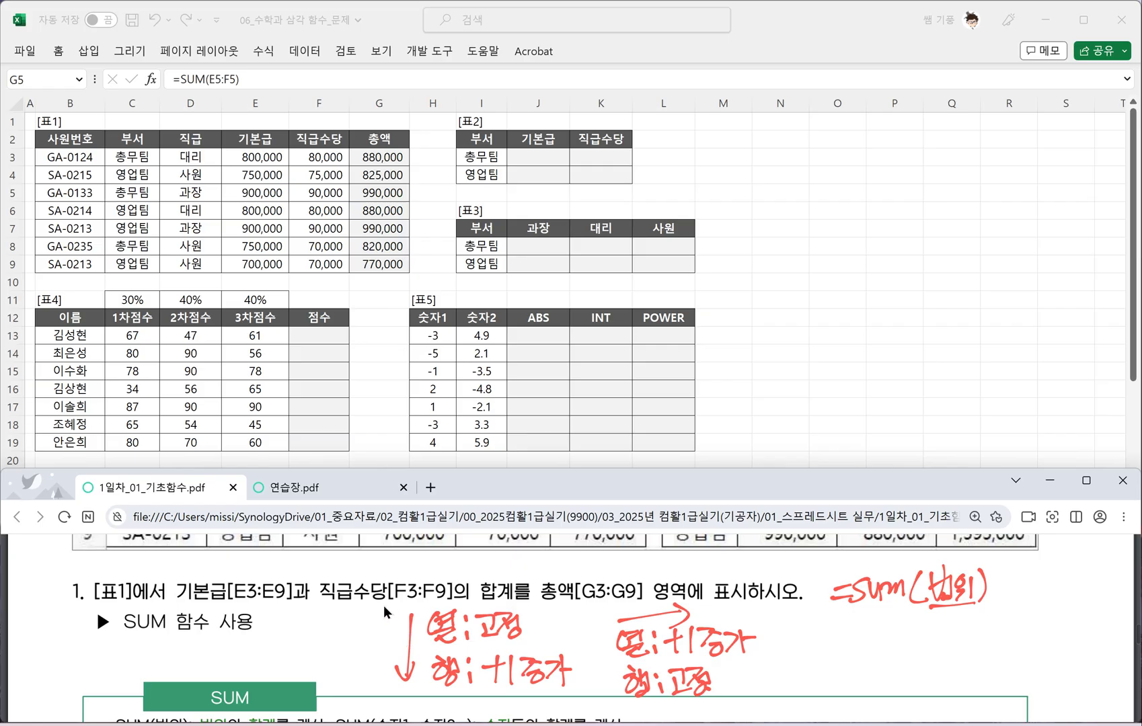
# Go to problem 2 in the PDF and underline the 부서, 기본급 and 직급수당 source ranges in red
pyautogui.scroll(-5, 363, 616)
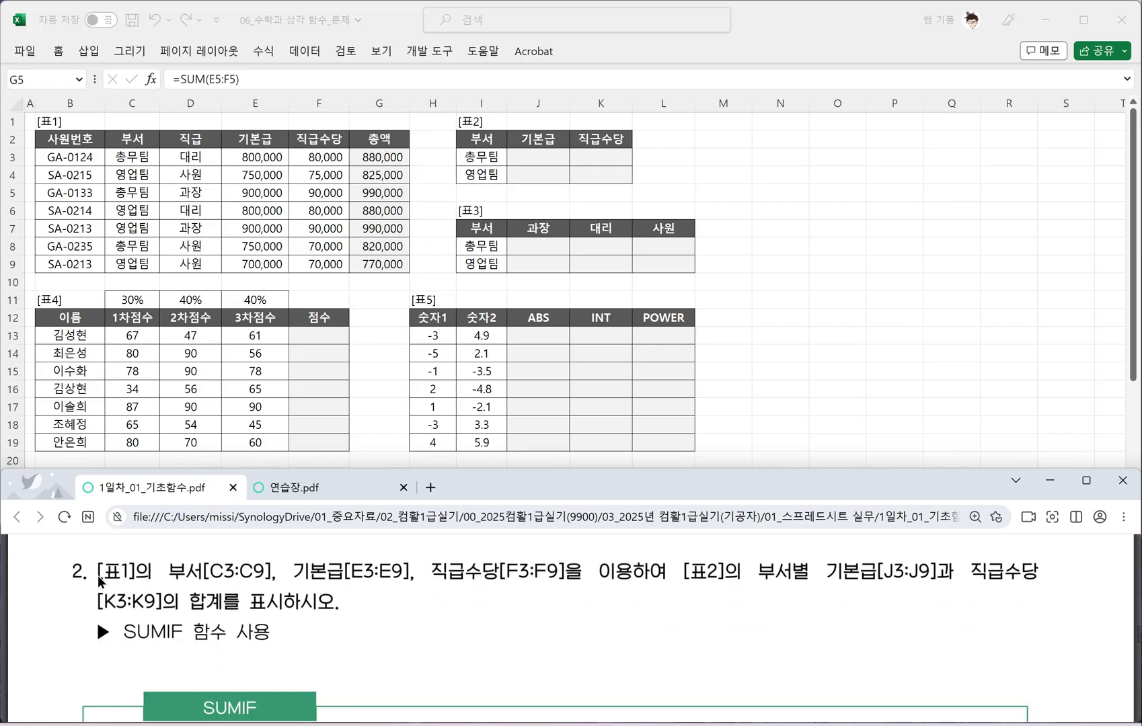
pyautogui.moveTo(161, 580); pyautogui.dragTo(516, 581)
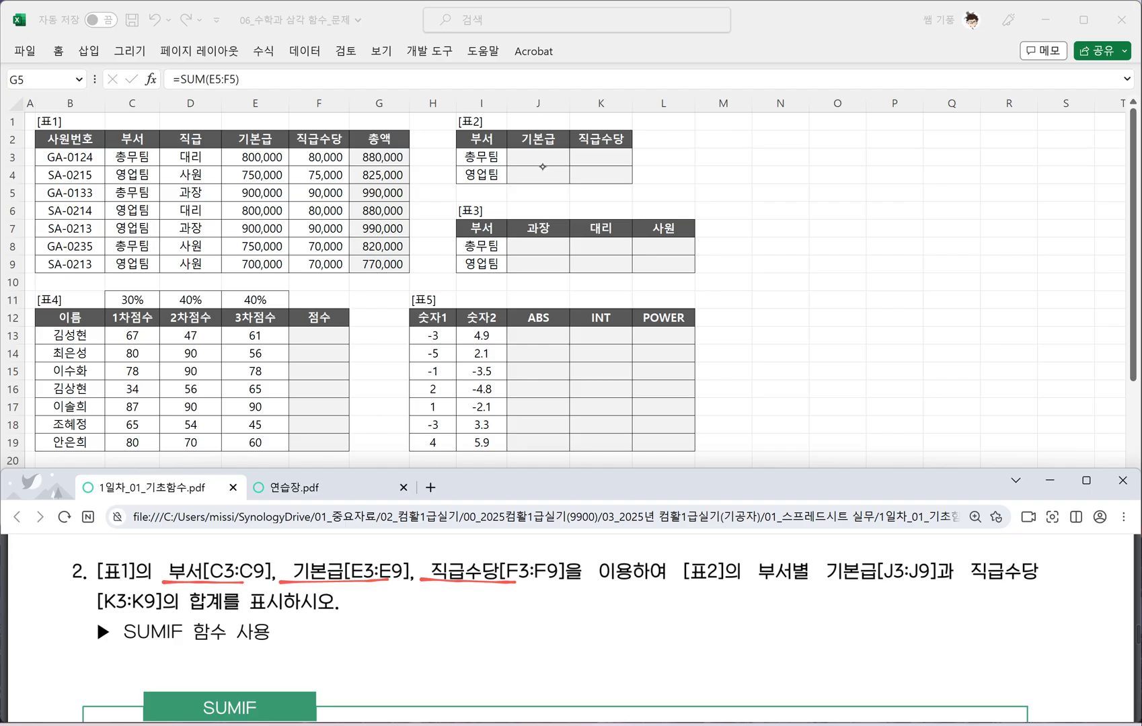
# Handwrite "F4: 절대참조 $A$1" below problem 2, underlining the A and the 1
pyautogui.moveTo(480, 612)
pyautogui.mouseDown()
pyautogui.moveTo(502, 607)
pyautogui.moveTo(485, 638)
pyautogui.mouseUp()
pyautogui.moveTo(488, 624); pyautogui.dragTo(496, 623)
pyautogui.moveTo(500, 615); pyautogui.dragTo(498, 636)
pyautogui.moveTo(509, 615); pyautogui.dragTo(526, 619)
pyautogui.moveTo(519, 605)
pyautogui.mouseDown()
pyautogui.moveTo(515, 641)
pyautogui.moveTo(538, 612)
pyautogui.mouseUp()
pyautogui.moveTo(538, 617); pyautogui.dragTo(561, 605)
pyautogui.moveTo(556, 607); pyautogui.dragTo(542, 627)
pyautogui.moveTo(554, 615); pyautogui.dragTo(569, 622)
pyautogui.moveTo(550, 619)
pyautogui.mouseDown()
pyautogui.moveTo(570, 621)
pyautogui.moveTo(570, 635)
pyautogui.moveTo(584, 625)
pyautogui.mouseUp()
pyautogui.moveTo(585, 609)
pyautogui.mouseDown()
pyautogui.moveTo(585, 629)
pyautogui.moveTo(592, 617)
pyautogui.mouseUp()
pyautogui.moveTo(591, 610)
pyautogui.mouseDown()
pyautogui.moveTo(591, 632)
pyautogui.moveTo(606, 610)
pyautogui.mouseUp()
pyautogui.moveTo(596, 614)
pyautogui.mouseDown()
pyautogui.moveTo(593, 630)
pyautogui.moveTo(611, 623)
pyautogui.mouseUp()
pyautogui.moveTo(615, 607)
pyautogui.mouseDown()
pyautogui.moveTo(626, 615)
pyautogui.moveTo(618, 637)
pyautogui.mouseUp()
pyautogui.moveTo(623, 608); pyautogui.dragTo(624, 629)
pyautogui.moveTo(630, 617); pyautogui.dragTo(640, 632)
pyautogui.moveTo(628, 634)
pyautogui.mouseDown()
pyautogui.moveTo(686, 622)
pyautogui.moveTo(674, 635)
pyautogui.mouseUp()
pyautogui.moveTo(684, 614)
pyautogui.mouseDown()
pyautogui.moveTo(684, 641)
pyautogui.moveTo(715, 633)
pyautogui.mouseUp()
pyautogui.moveTo(699, 626); pyautogui.dragTo(713, 623)
pyautogui.moveTo(737, 609); pyautogui.dragTo(717, 635)
pyautogui.moveTo(728, 607)
pyautogui.mouseDown()
pyautogui.moveTo(728, 639)
pyautogui.moveTo(746, 638)
pyautogui.moveTo(715, 643)
pyautogui.moveTo(764, 643)
pyautogui.mouseUp()
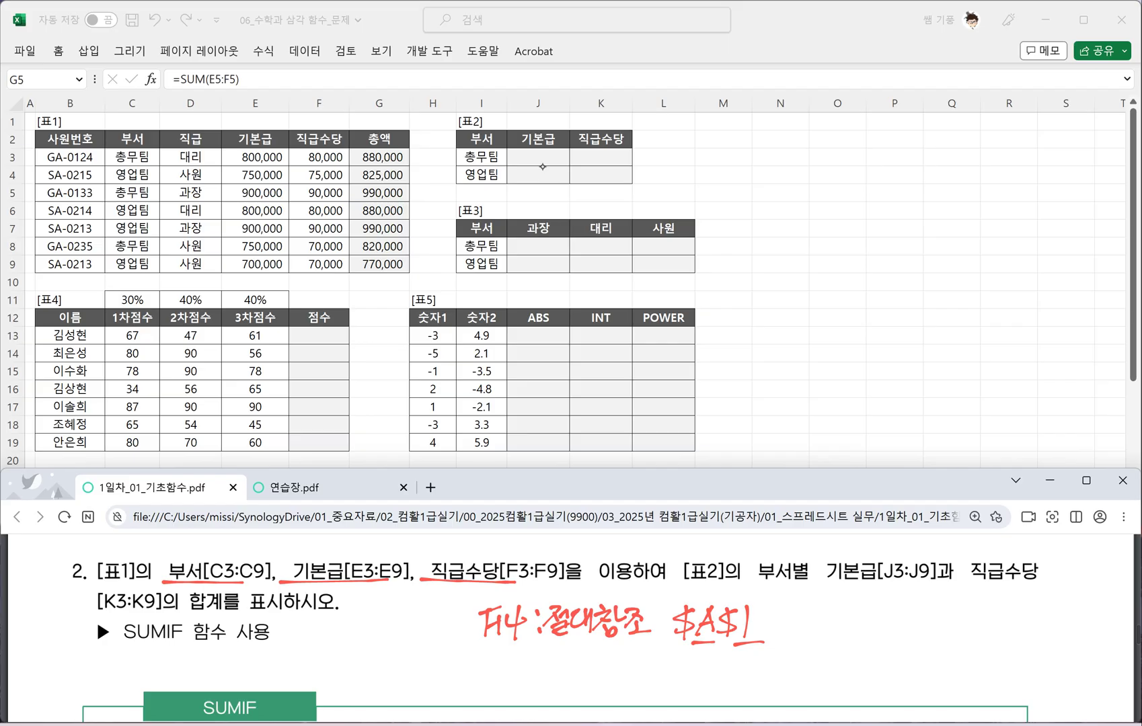
# Handwrite the mixed references $A1 and A$1 below the absolute reference note and underline both
pyautogui.moveTo(692, 667); pyautogui.dragTo(676, 693)
pyautogui.moveTo(690, 691)
pyautogui.mouseDown()
pyautogui.moveTo(704, 681)
pyautogui.moveTo(717, 694)
pyautogui.moveTo(767, 666)
pyautogui.moveTo(772, 694)
pyautogui.mouseUp()
pyautogui.moveTo(754, 680); pyautogui.dragTo(773, 679)
pyautogui.moveTo(798, 669); pyautogui.dragTo(777, 690)
pyautogui.moveTo(787, 670); pyautogui.dragTo(787, 691)
pyautogui.moveTo(659, 704); pyautogui.dragTo(734, 699)
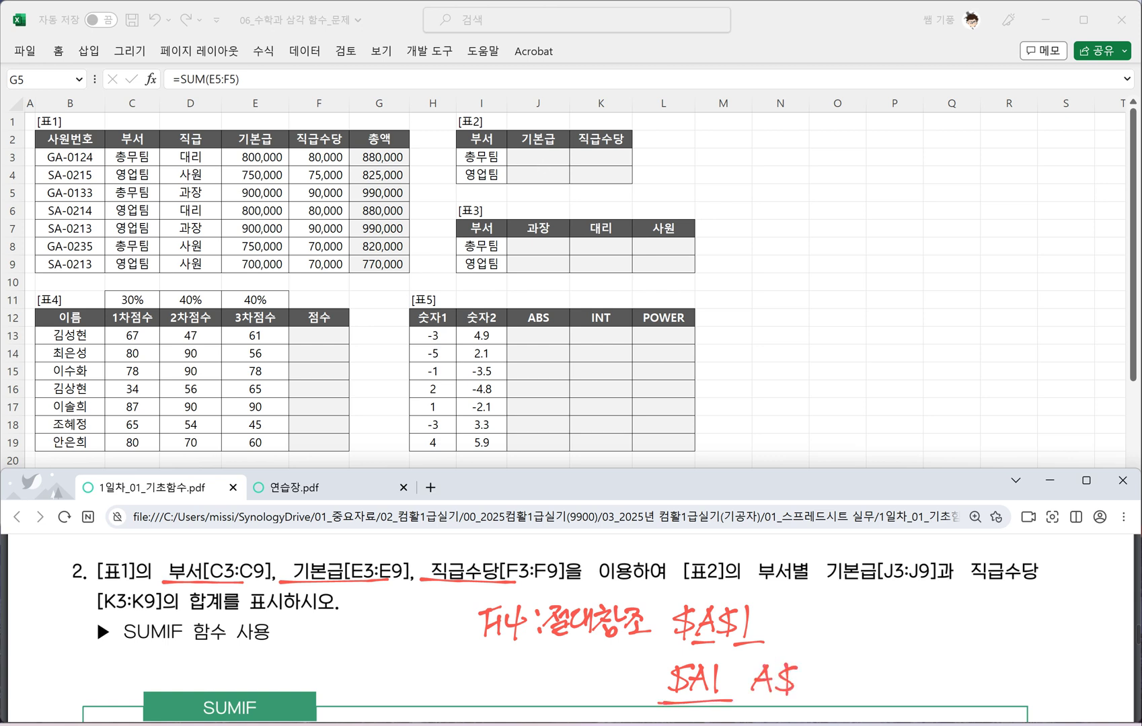
pyautogui.moveTo(810, 663)
pyautogui.mouseDown()
pyautogui.moveTo(805, 699)
pyautogui.moveTo(818, 697)
pyautogui.mouseUp()
# Draw two fill-direction arrow pairs below problem 2, one down then right, the other right then down
pyautogui.moveTo(856, 603)
pyautogui.mouseDown()
pyautogui.moveTo(851, 658)
pyautogui.moveTo(923, 649)
pyautogui.moveTo(915, 662)
pyautogui.mouseUp()
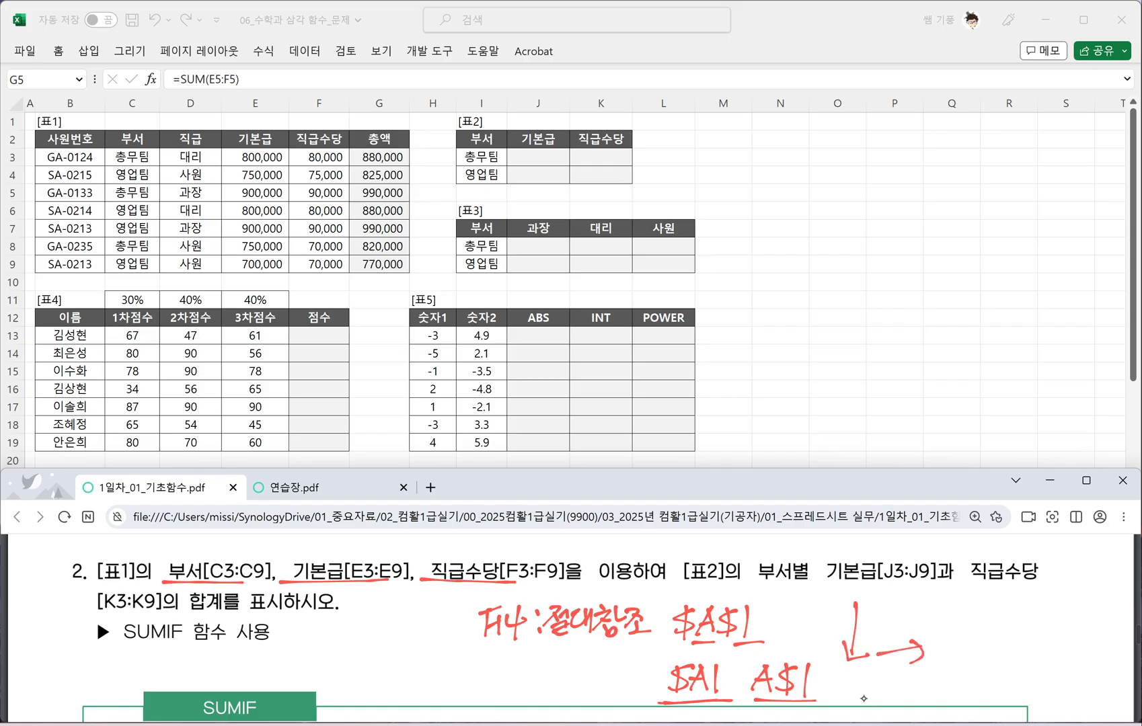
pyautogui.moveTo(969, 605); pyautogui.dragTo(1037, 600)
pyautogui.moveTo(1024, 590); pyautogui.dragTo(1026, 614)
pyautogui.moveTo(1036, 647); pyautogui.dragTo(1027, 664)
# Label the mixed references "혼합참조" and handwrite an underlined A1 with the label "상대참조" beneath it
pyautogui.moveTo(556, 672)
pyautogui.mouseDown()
pyautogui.moveTo(580, 703)
pyautogui.moveTo(616, 704)
pyautogui.mouseUp()
pyautogui.moveTo(622, 672)
pyautogui.mouseDown()
pyautogui.moveTo(635, 688)
pyautogui.moveTo(628, 704)
pyautogui.moveTo(645, 699)
pyautogui.mouseUp()
pyautogui.moveTo(635, 701); pyautogui.dragTo(663, 700)
pyautogui.moveTo(361, 643); pyautogui.dragTo(388, 632)
pyautogui.moveTo(402, 604)
pyautogui.mouseDown()
pyautogui.moveTo(404, 642)
pyautogui.moveTo(417, 645)
pyautogui.moveTo(348, 693)
pyautogui.mouseUp()
pyautogui.moveTo(370, 674)
pyautogui.mouseDown()
pyautogui.moveTo(376, 705)
pyautogui.moveTo(381, 682)
pyautogui.mouseUp()
pyautogui.moveTo(367, 687)
pyautogui.mouseDown()
pyautogui.moveTo(363, 705)
pyautogui.moveTo(445, 678)
pyautogui.mouseUp()
pyautogui.moveTo(423, 682)
pyautogui.mouseDown()
pyautogui.moveTo(426, 699)
pyautogui.moveTo(437, 699)
pyautogui.mouseUp()
pyautogui.moveTo(434, 661); pyautogui.dragTo(463, 688)
pyautogui.moveTo(450, 671); pyautogui.dragTo(470, 691)
pyautogui.click(474, 699)
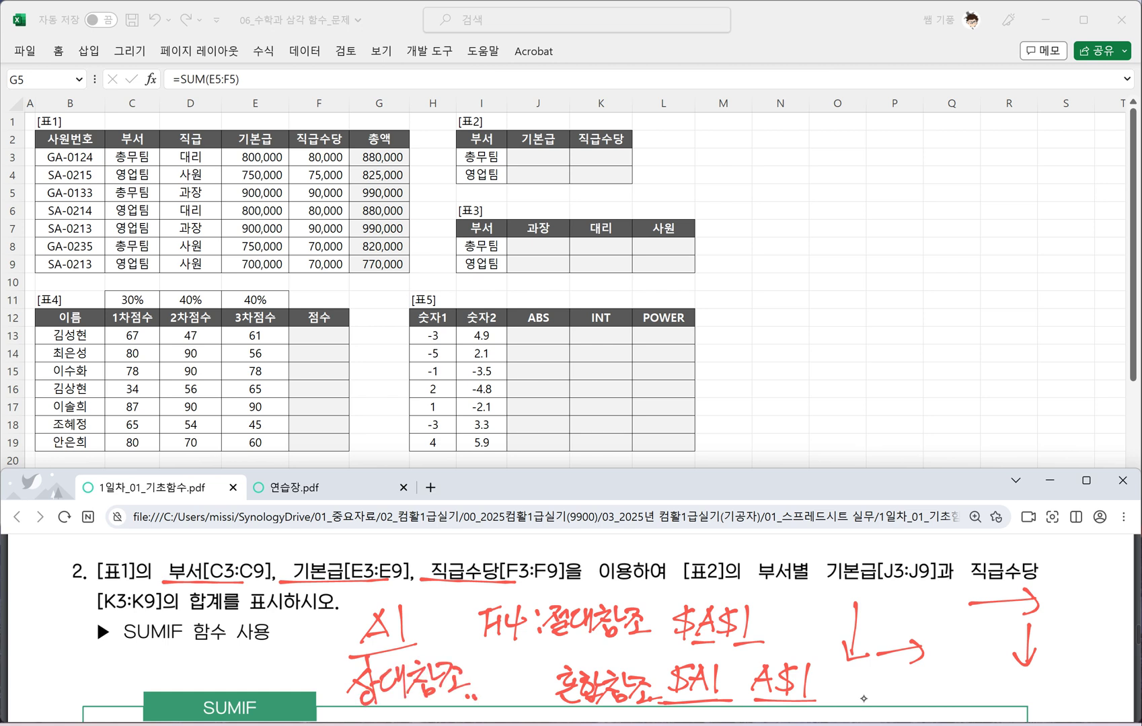
# Erase the cell-reference notes and handwrite "=sumif(범위,조건,합계범위)" beside the SUMIF instruction, underlining its three arguments
pyautogui.click(530, 159)
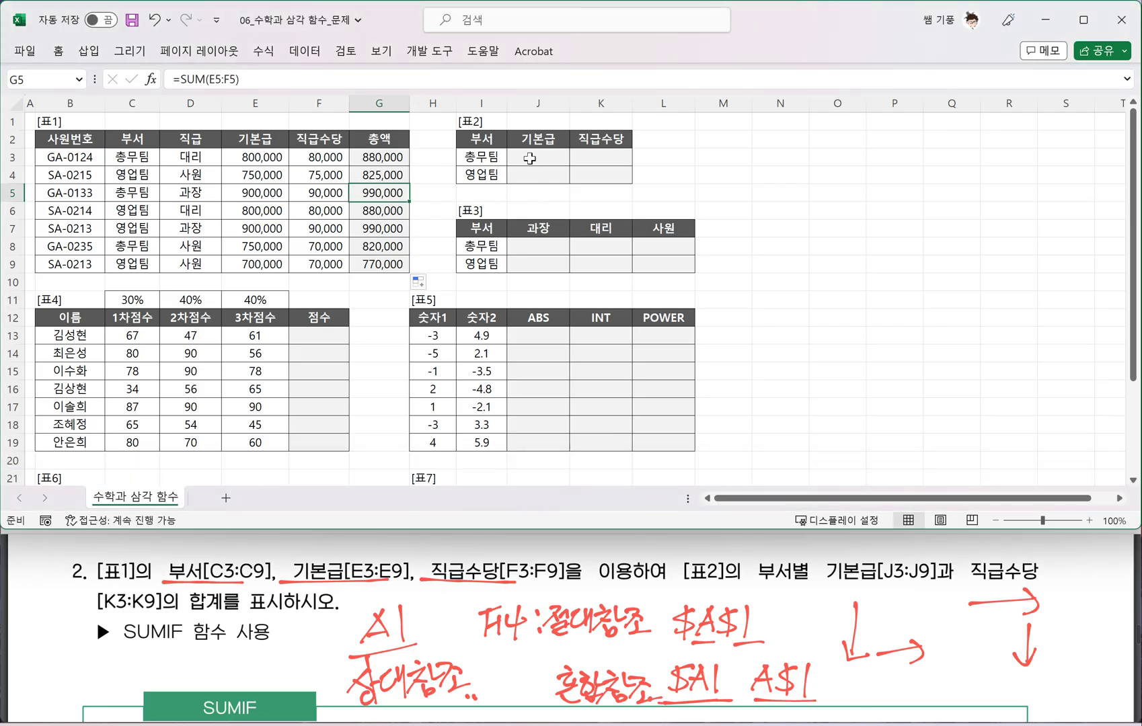
pyautogui.click(536, 155)
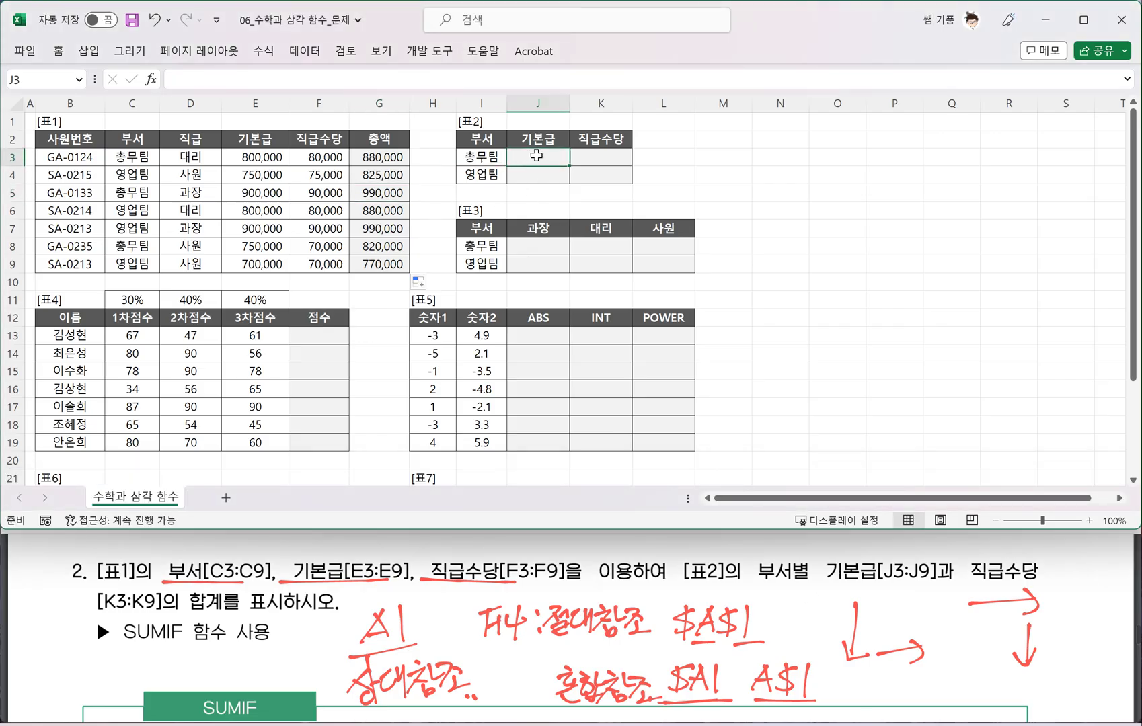
pyautogui.click(780, 632)
pyautogui.scroll(-1, 781, 639)
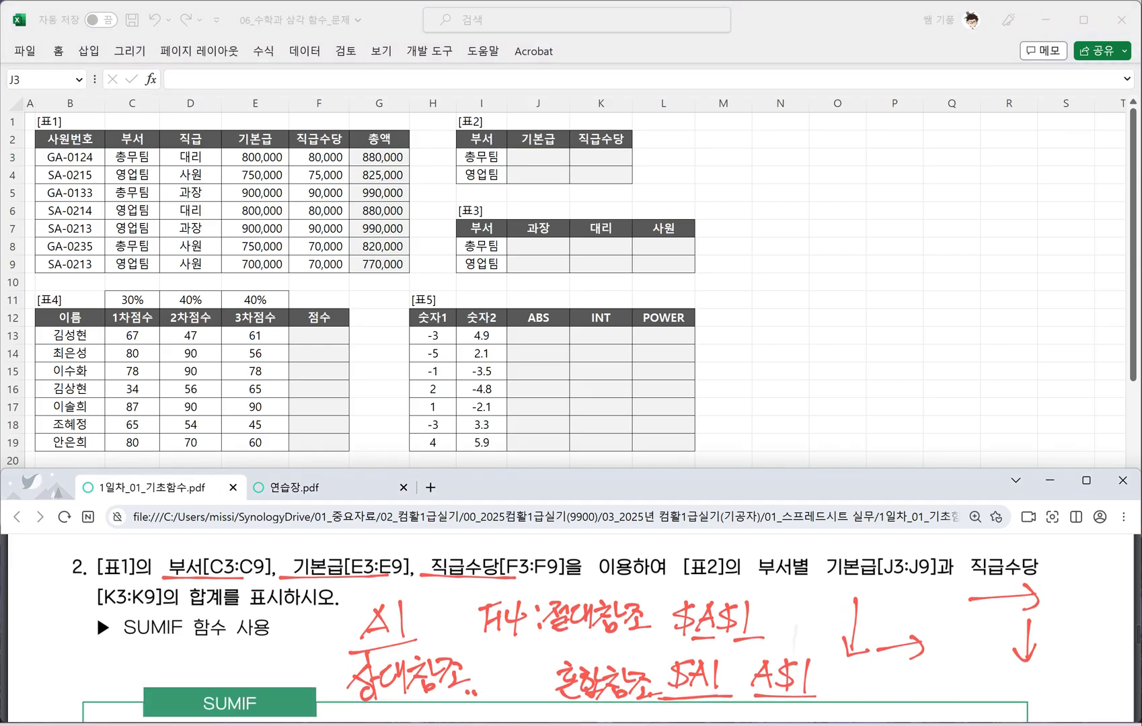
pyautogui.scroll(1, 780, 645)
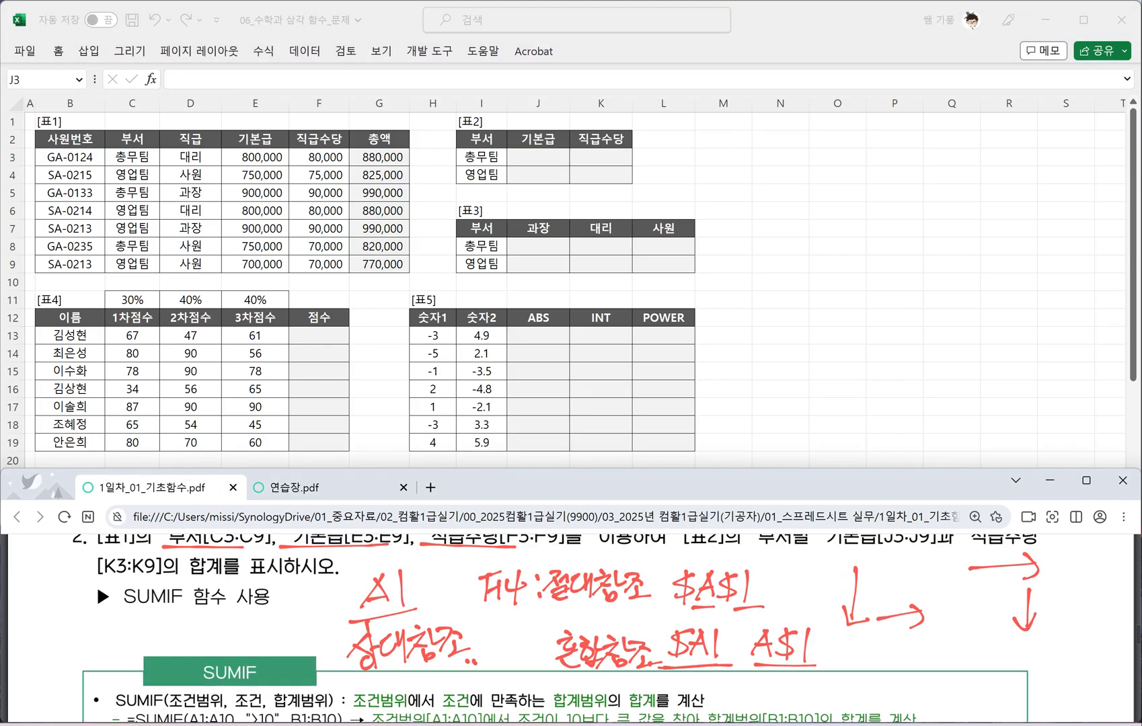
pyautogui.moveTo(814, 656)
pyautogui.mouseDown()
pyautogui.moveTo(460, 650)
pyautogui.moveTo(363, 618)
pyautogui.moveTo(558, 580)
pyautogui.moveTo(740, 585)
pyautogui.moveTo(750, 609)
pyautogui.moveTo(417, 628)
pyautogui.moveTo(461, 589)
pyautogui.moveTo(462, 600)
pyautogui.mouseUp()
pyautogui.moveTo(488, 583); pyautogui.dragTo(465, 609)
pyautogui.moveTo(483, 588); pyautogui.dragTo(532, 603)
pyautogui.moveTo(559, 555)
pyautogui.mouseDown()
pyautogui.moveTo(544, 631)
pyautogui.moveTo(558, 588)
pyautogui.mouseUp()
pyautogui.moveTo(575, 579)
pyautogui.mouseDown()
pyautogui.moveTo(565, 610)
pyautogui.moveTo(628, 605)
pyautogui.mouseUp()
pyautogui.moveTo(637, 597)
pyautogui.mouseDown()
pyautogui.moveTo(632, 607)
pyautogui.moveTo(652, 577)
pyautogui.mouseUp()
pyautogui.moveTo(656, 577)
pyautogui.mouseDown()
pyautogui.moveTo(646, 601)
pyautogui.moveTo(665, 592)
pyautogui.mouseUp()
pyautogui.moveTo(651, 602)
pyautogui.mouseDown()
pyautogui.moveTo(673, 599)
pyautogui.moveTo(682, 577)
pyautogui.mouseUp()
pyautogui.moveTo(681, 580); pyautogui.dragTo(682, 604)
pyautogui.moveTo(671, 592)
pyautogui.mouseDown()
pyautogui.moveTo(692, 608)
pyautogui.moveTo(715, 583)
pyautogui.moveTo(713, 597)
pyautogui.mouseUp()
pyautogui.moveTo(724, 573)
pyautogui.mouseDown()
pyautogui.moveTo(725, 593)
pyautogui.moveTo(737, 591)
pyautogui.mouseUp()
pyautogui.moveTo(707, 592); pyautogui.dragTo(725, 604)
pyautogui.moveTo(729, 581)
pyautogui.mouseDown()
pyautogui.moveTo(740, 606)
pyautogui.moveTo(748, 594)
pyautogui.mouseUp()
pyautogui.moveTo(747, 592); pyautogui.dragTo(756, 608)
pyautogui.moveTo(761, 571)
pyautogui.mouseDown()
pyautogui.moveTo(777, 607)
pyautogui.moveTo(781, 586)
pyautogui.mouseUp()
pyautogui.moveTo(780, 584)
pyautogui.mouseDown()
pyautogui.moveTo(774, 605)
pyautogui.moveTo(784, 608)
pyautogui.mouseUp()
pyautogui.moveTo(788, 580); pyautogui.dragTo(799, 599)
pyautogui.moveTo(802, 582); pyautogui.dragTo(821, 611)
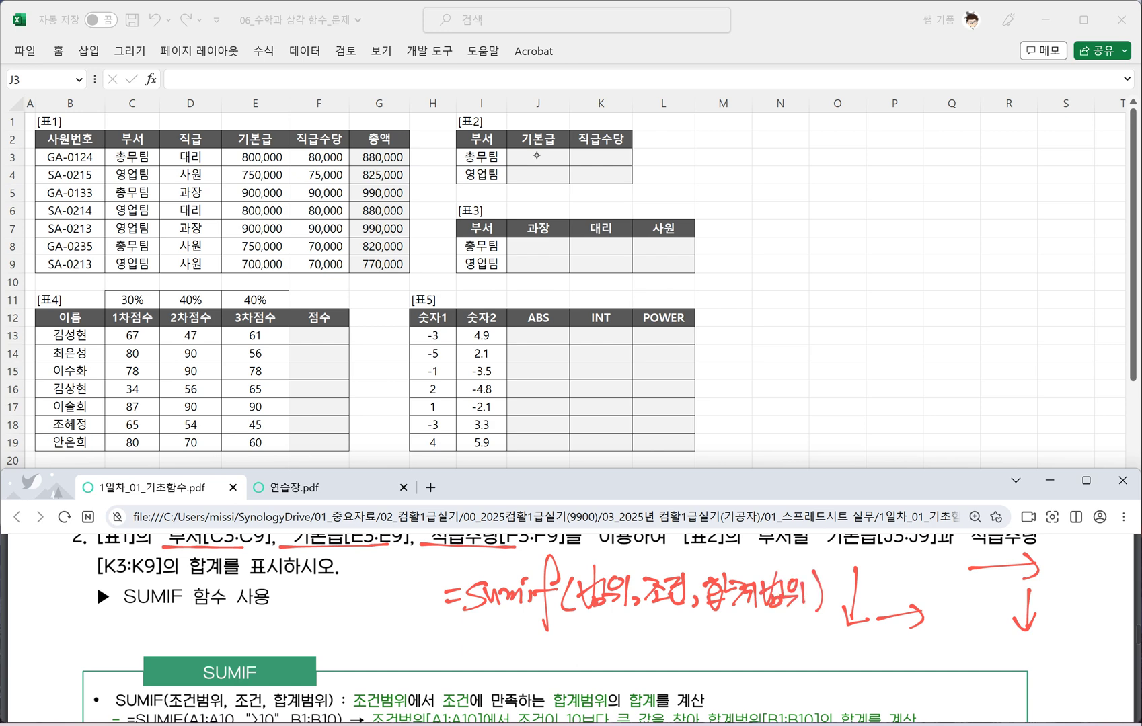
pyautogui.moveTo(583, 610); pyautogui.dragTo(776, 615)
# Compare the order of the 기본급 and 직급수당 headers in 표1 with those in 표2
pyautogui.click(530, 158)
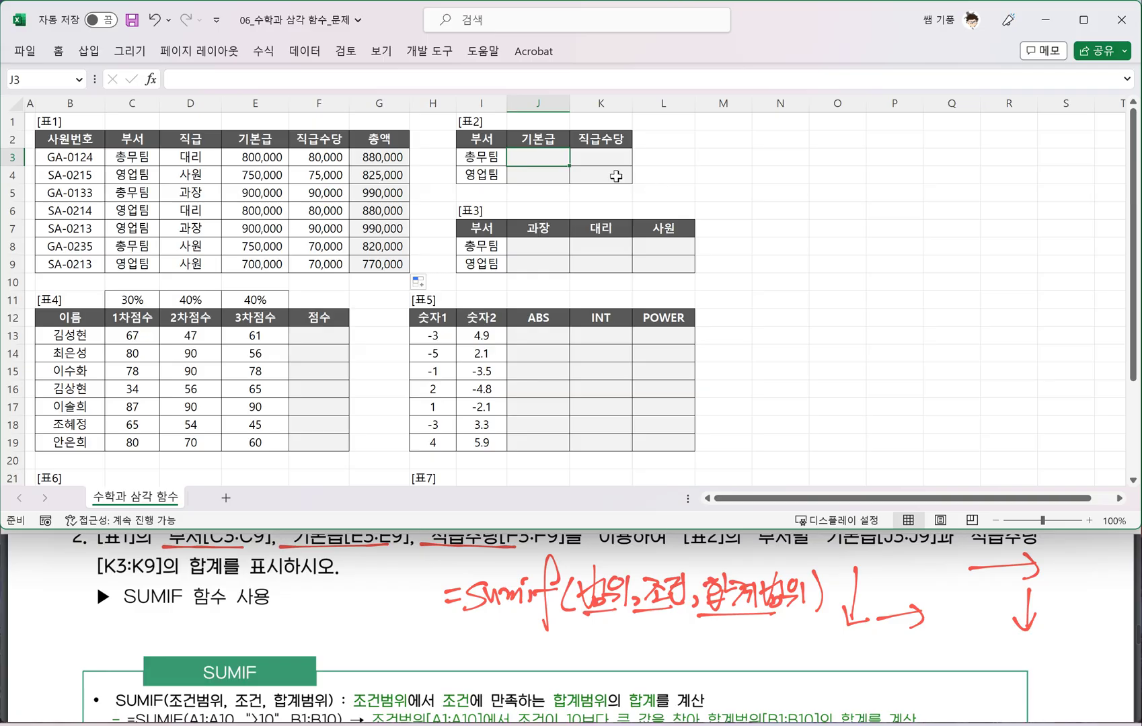
pyautogui.click(252, 140)
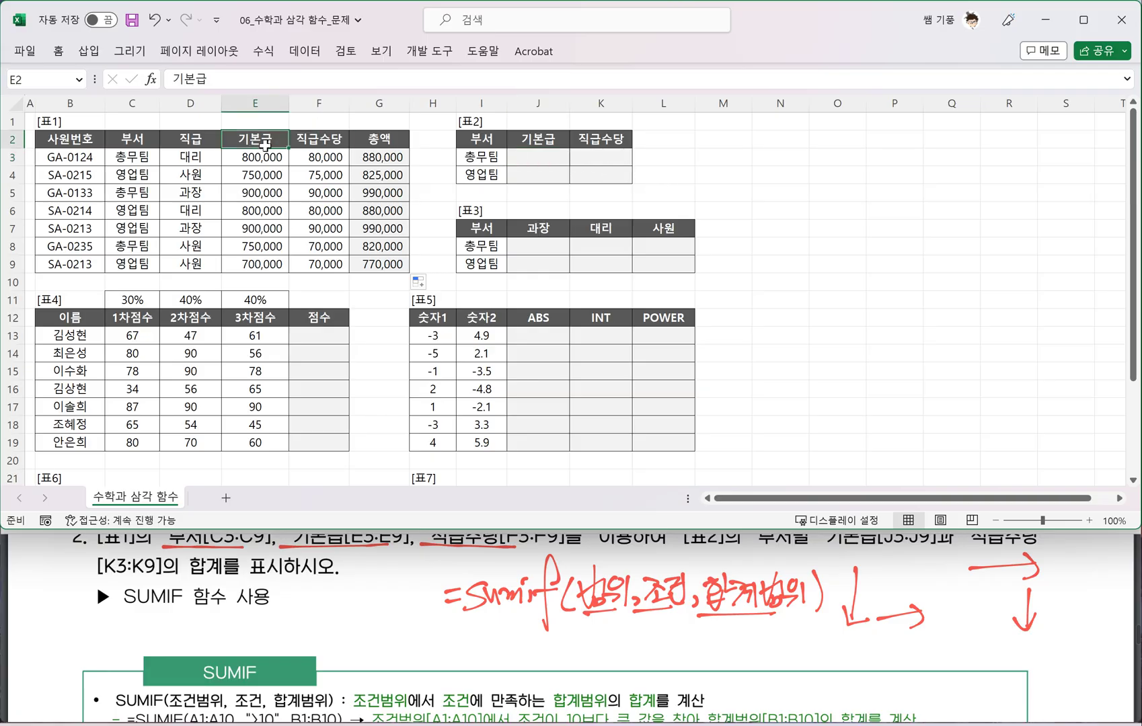
pyautogui.click(306, 141)
pyautogui.click(522, 141)
pyautogui.click(605, 142)
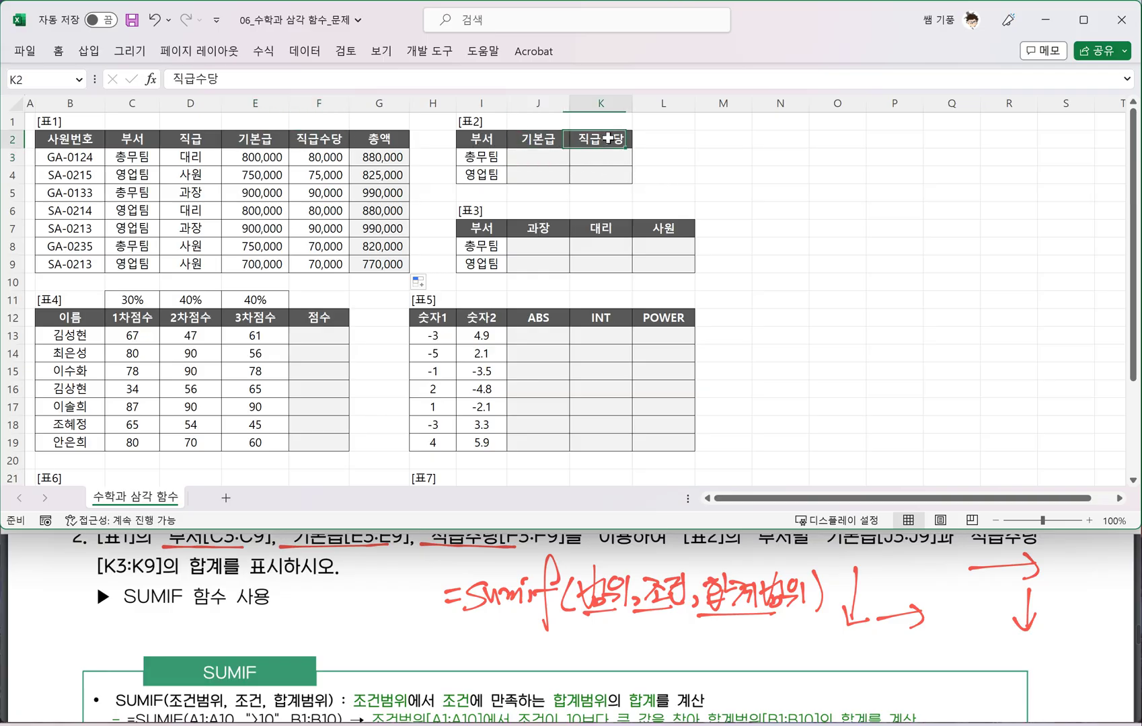
# Start a SUMIF formula in J3 of 표2 with the 부서 range $C$3:$C$9 as an absolute criteria range
pyautogui.click(538, 157)
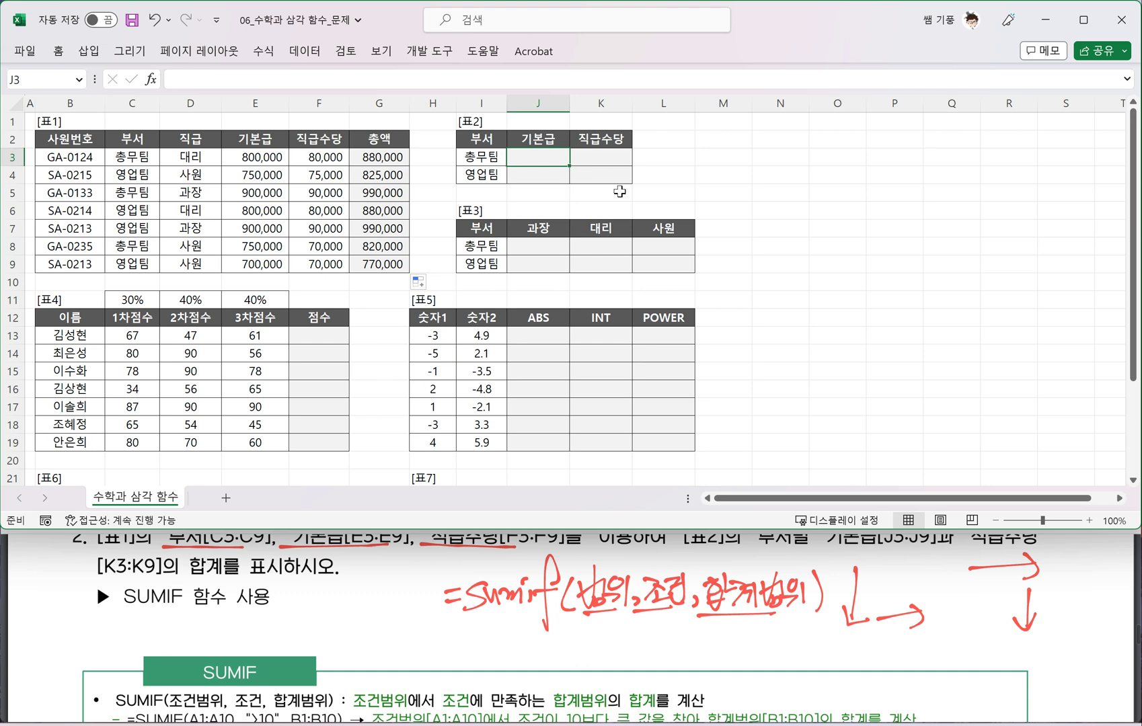
pyautogui.write('=SU')
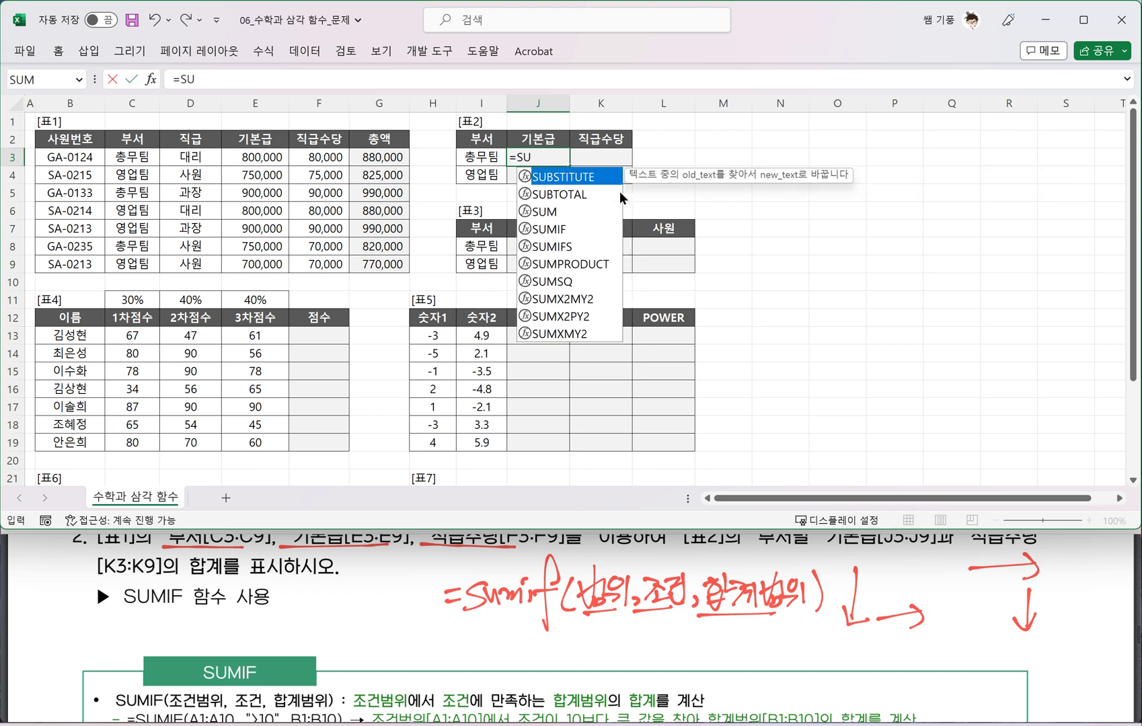
pyautogui.write('MIF(')
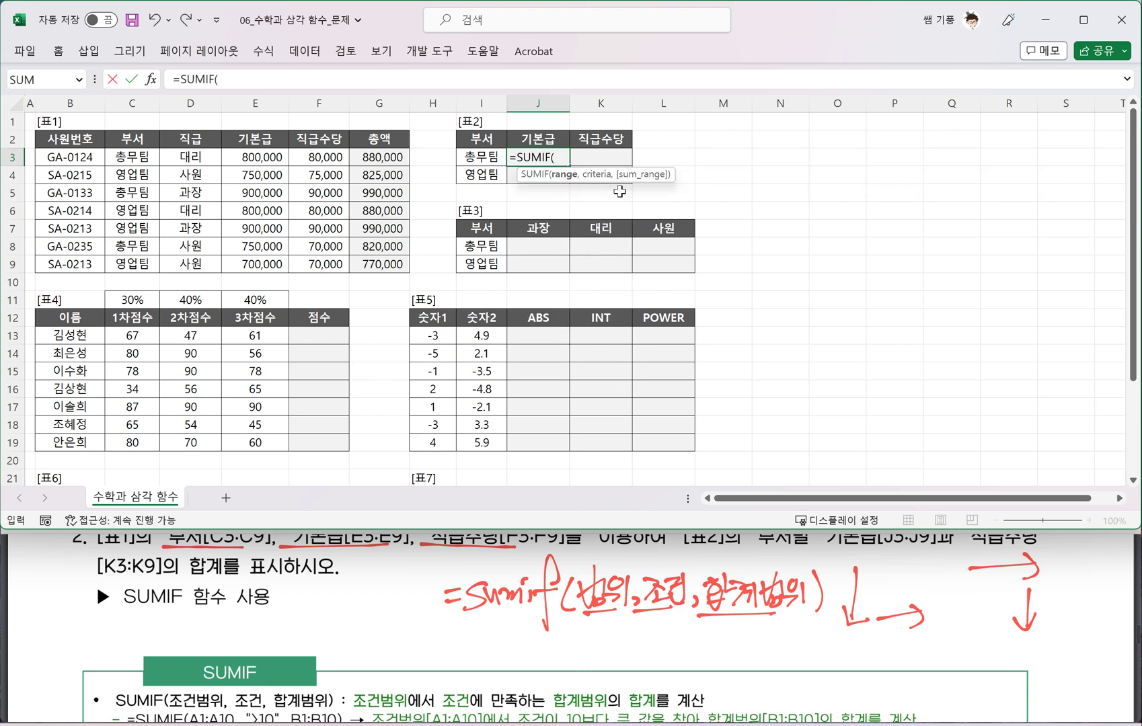
pyautogui.click(130, 158)
pyautogui.moveTo(130, 158); pyautogui.dragTo(130, 261)
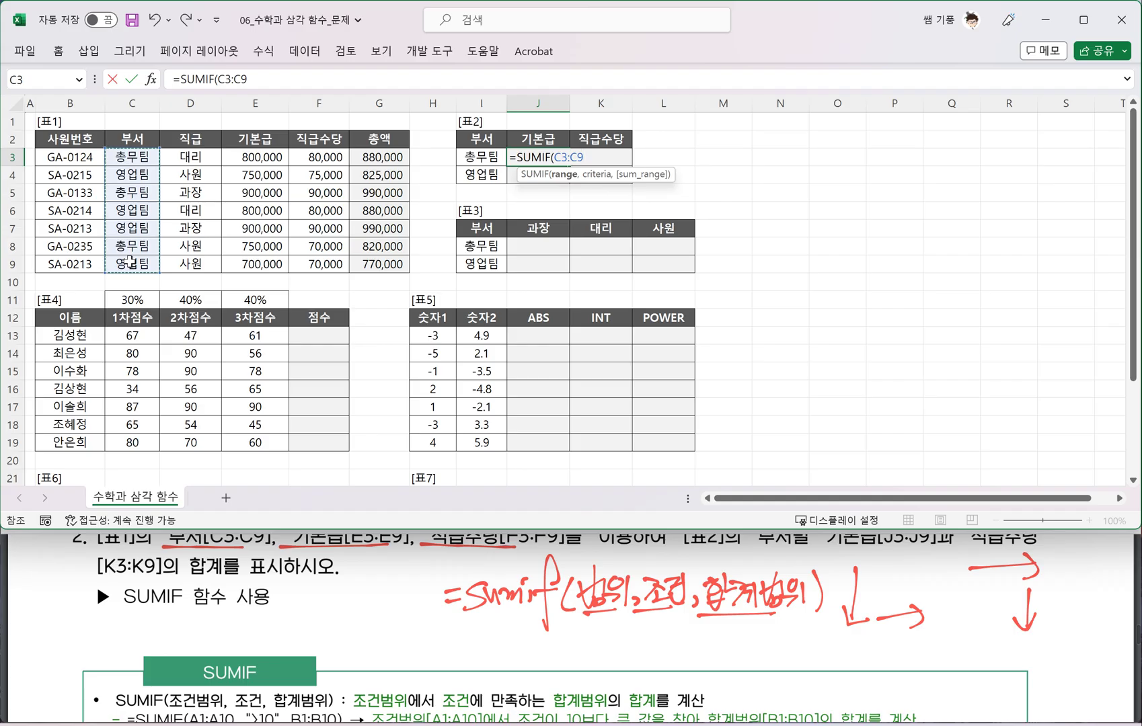
pyautogui.press('F4')
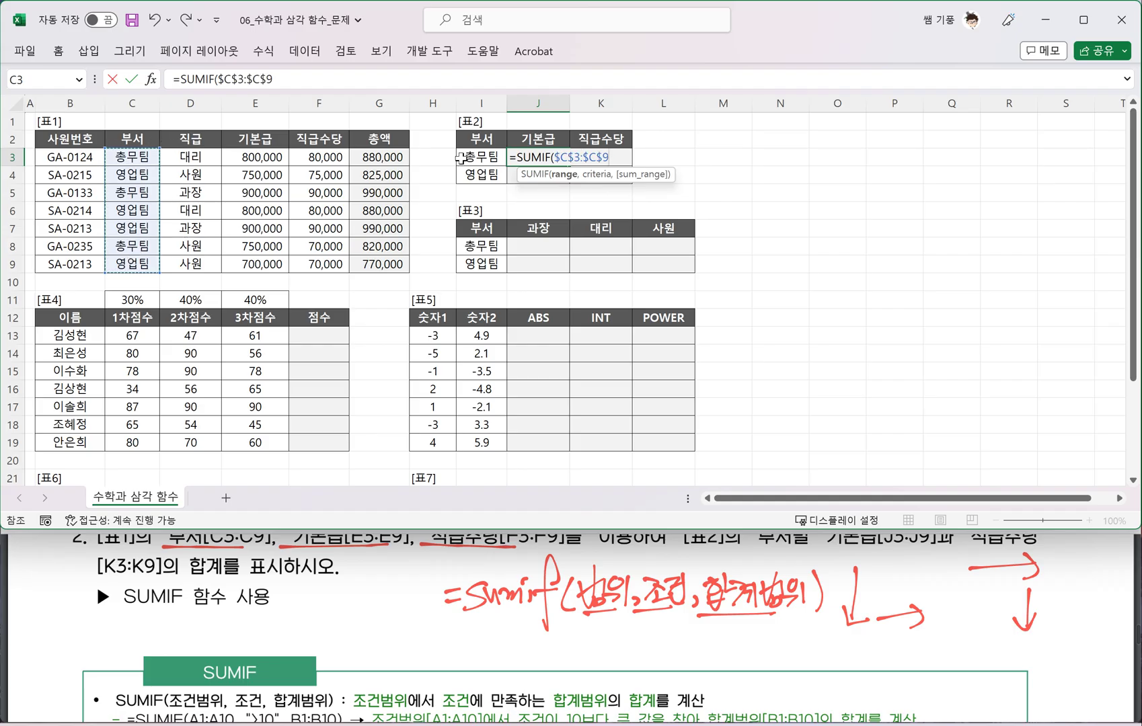
pyautogui.write(',')
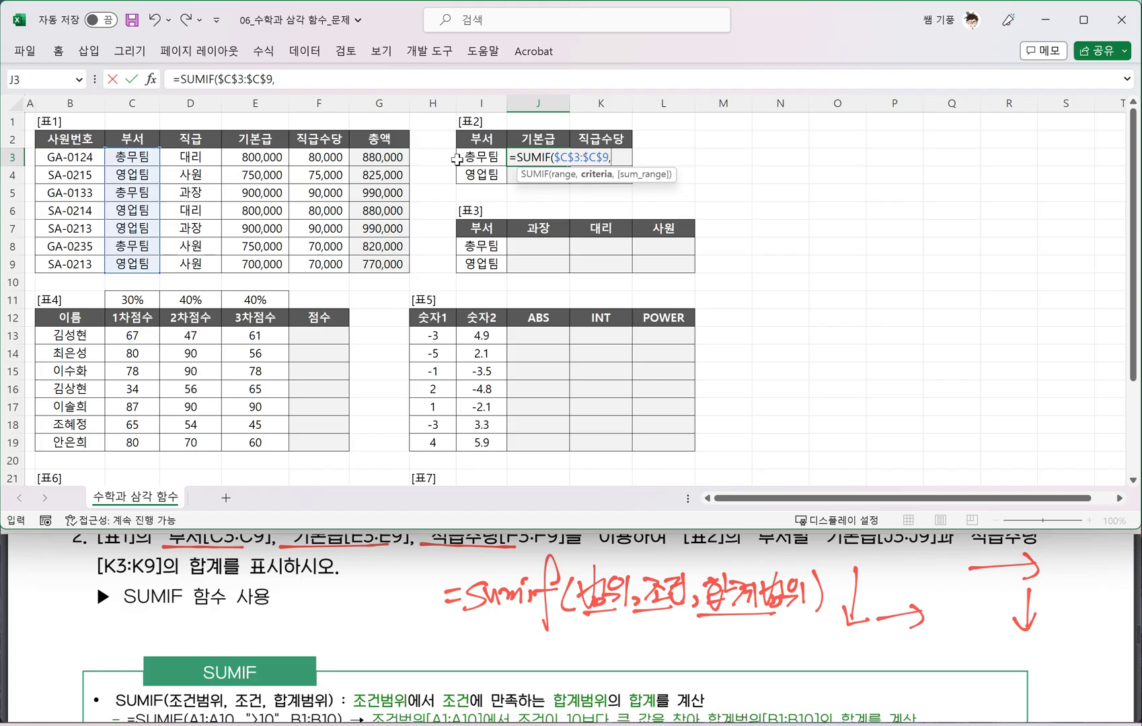
# Add the 총무팀 cell as the SUMIF criterion with only its column locked, $I3
pyautogui.click(471, 157)
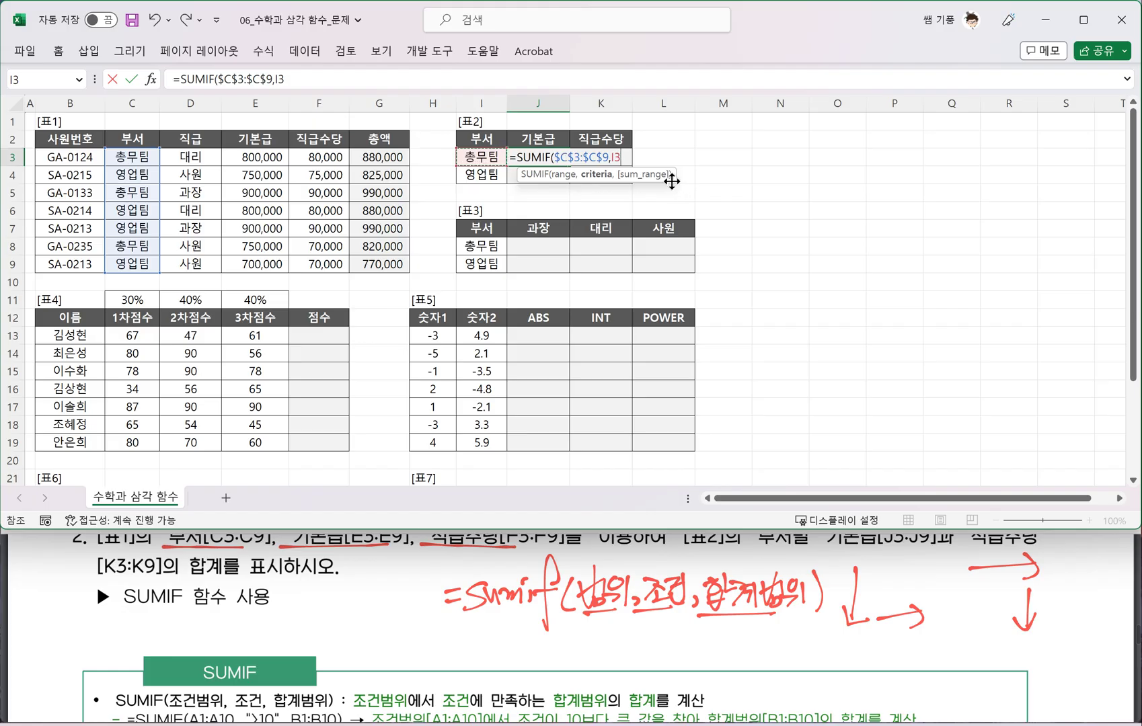
pyautogui.press('F4')
pyautogui.press('F4')
pyautogui.press('F4')
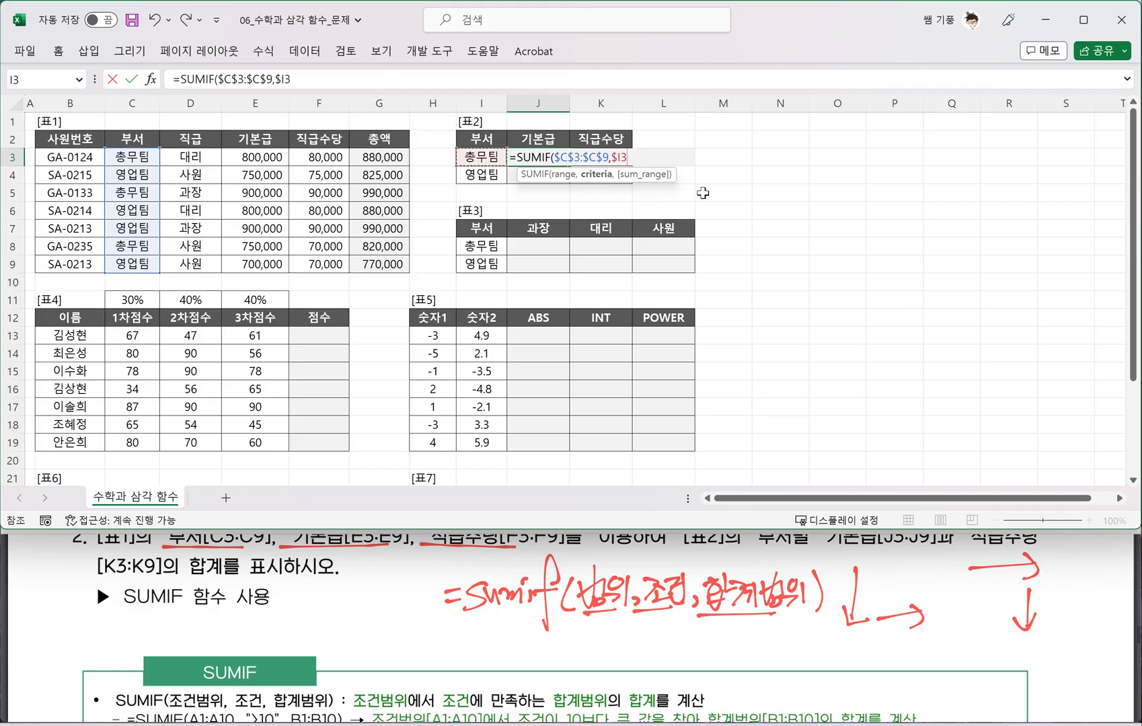
pyautogui.write(',')
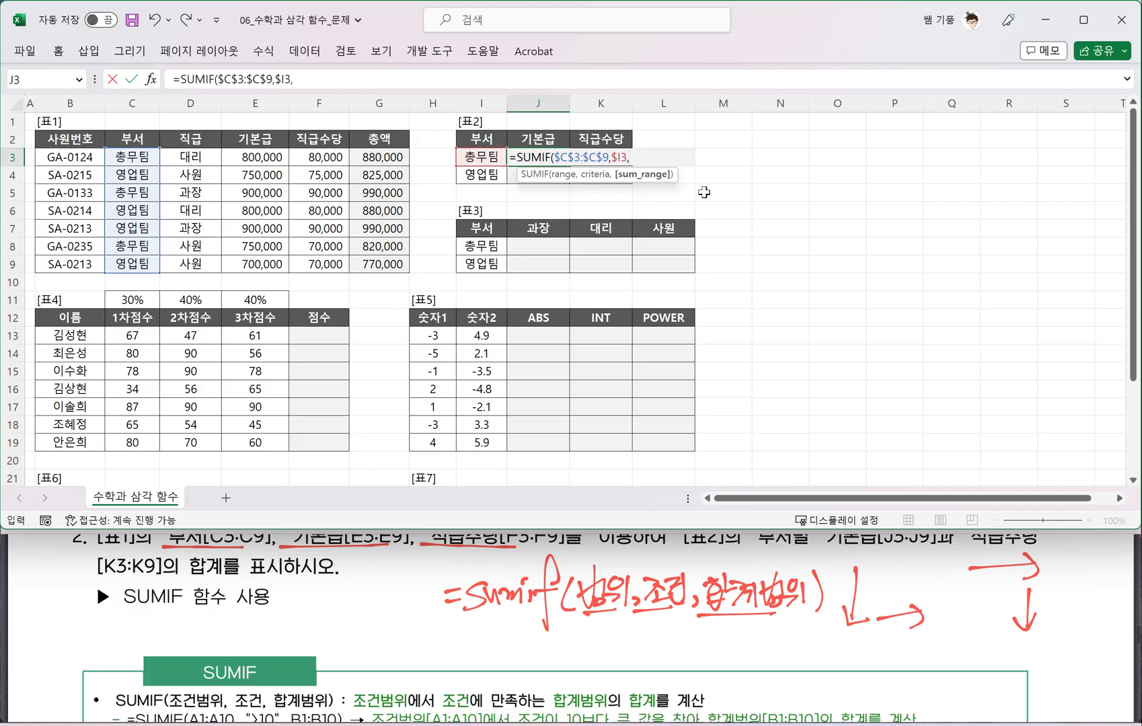
# Set the sum range to the 기본급 values with only rows locked, E$3:E$9, and complete the J3 formula
pyautogui.moveTo(269, 150); pyautogui.dragTo(264, 264)
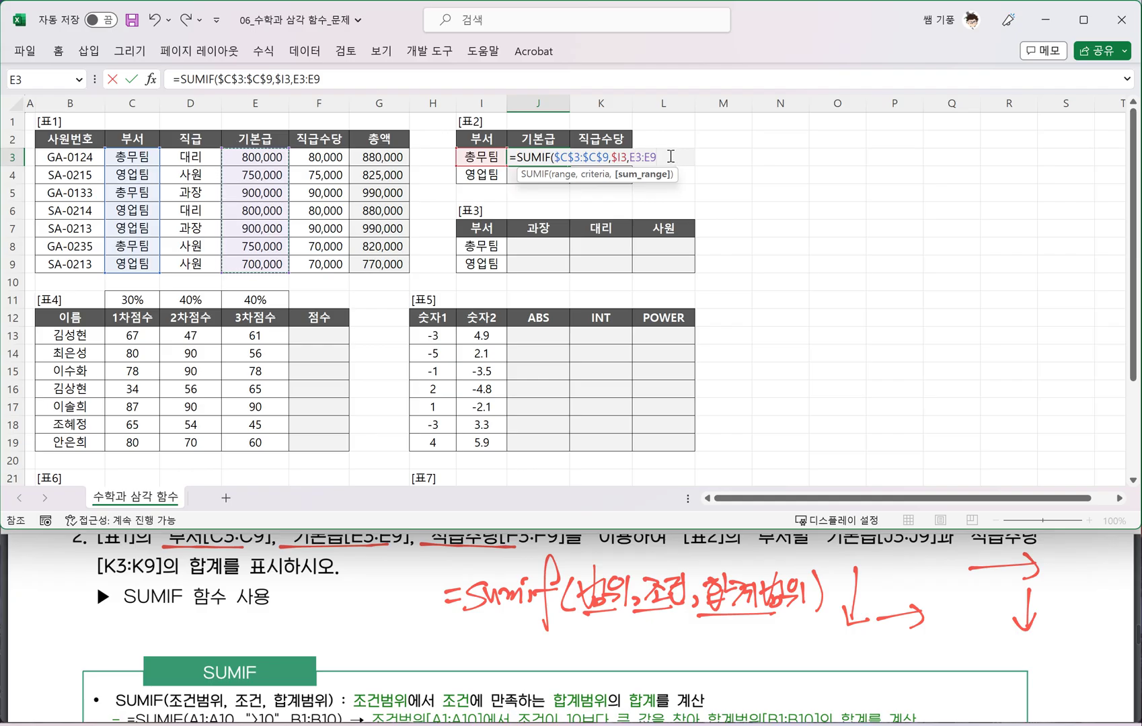
pyautogui.press('F4')
pyautogui.press('F4')
pyautogui.write(')')
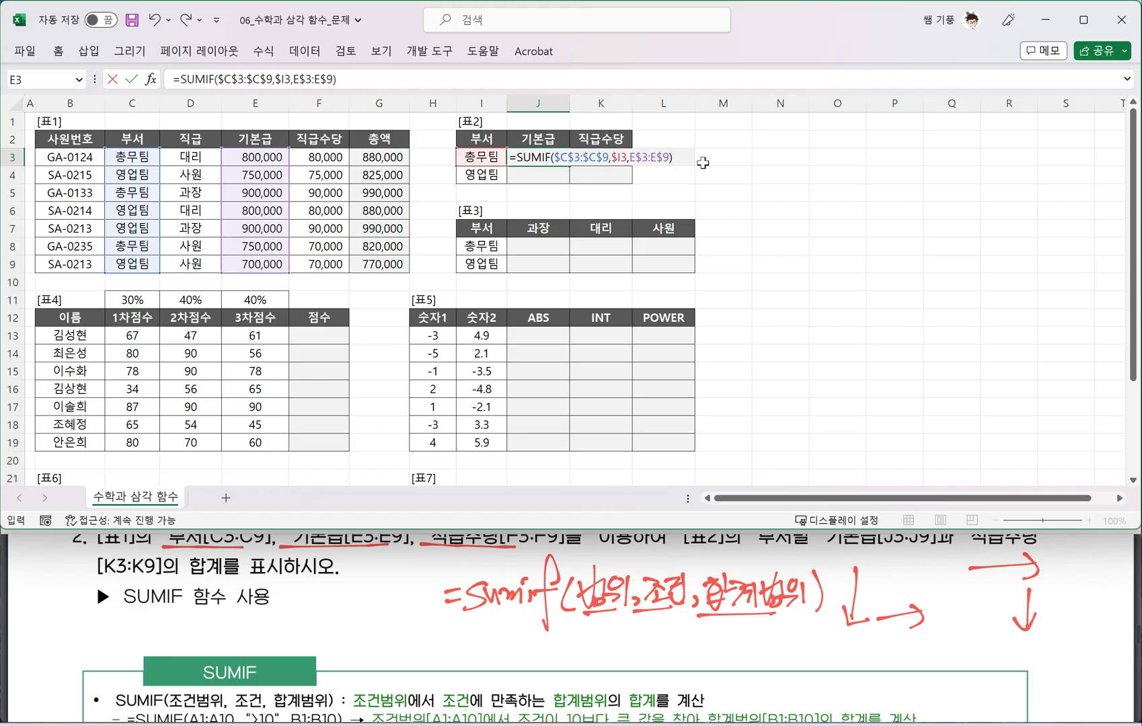
pyautogui.press('Return')
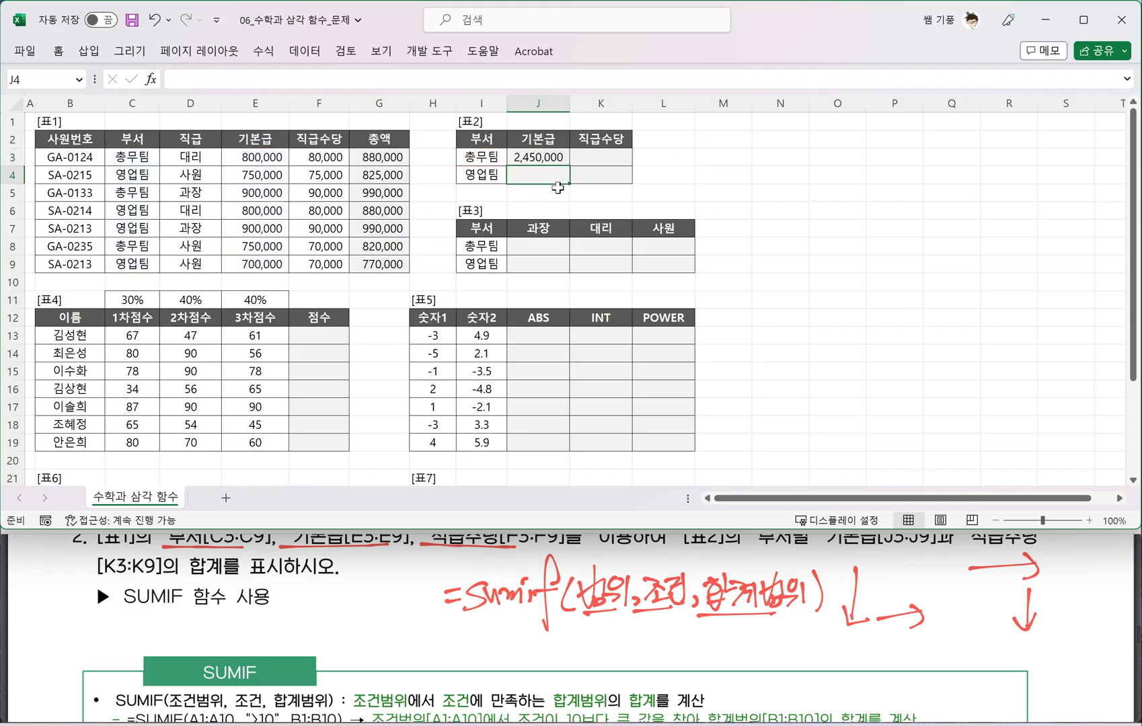
# Fill the J3 SUMIF formula across 표2 through K4
pyautogui.click(561, 158)
pyautogui.moveTo(569, 165); pyautogui.dragTo(625, 182)
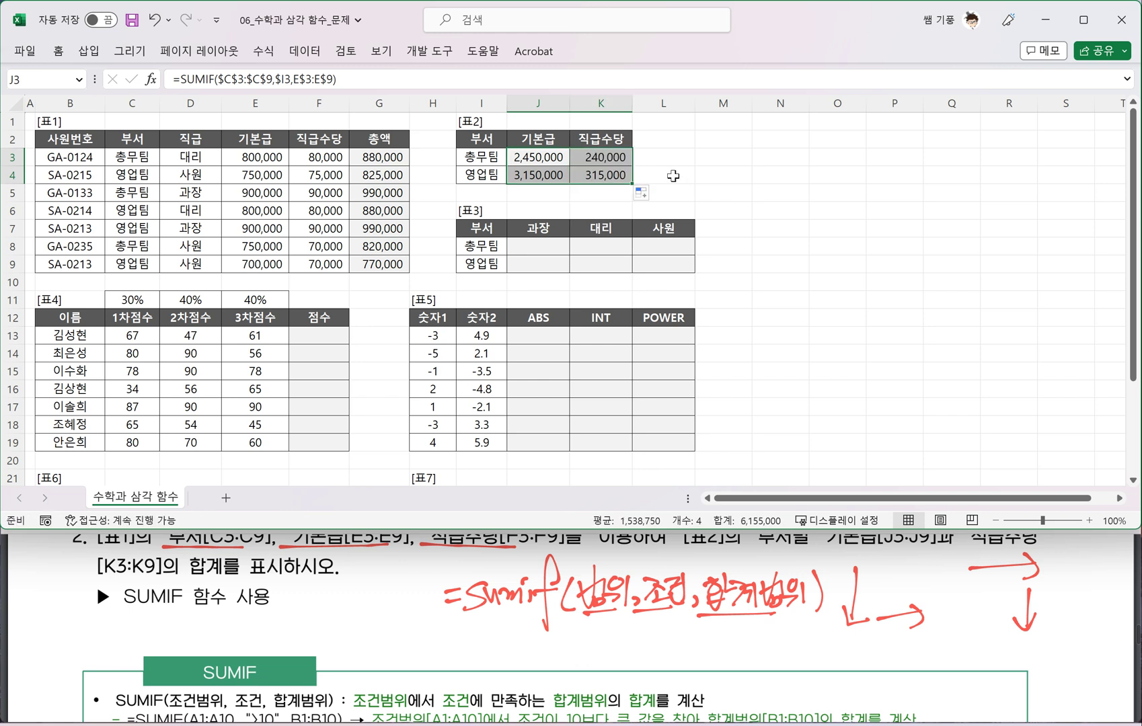
pyautogui.click(673, 176)
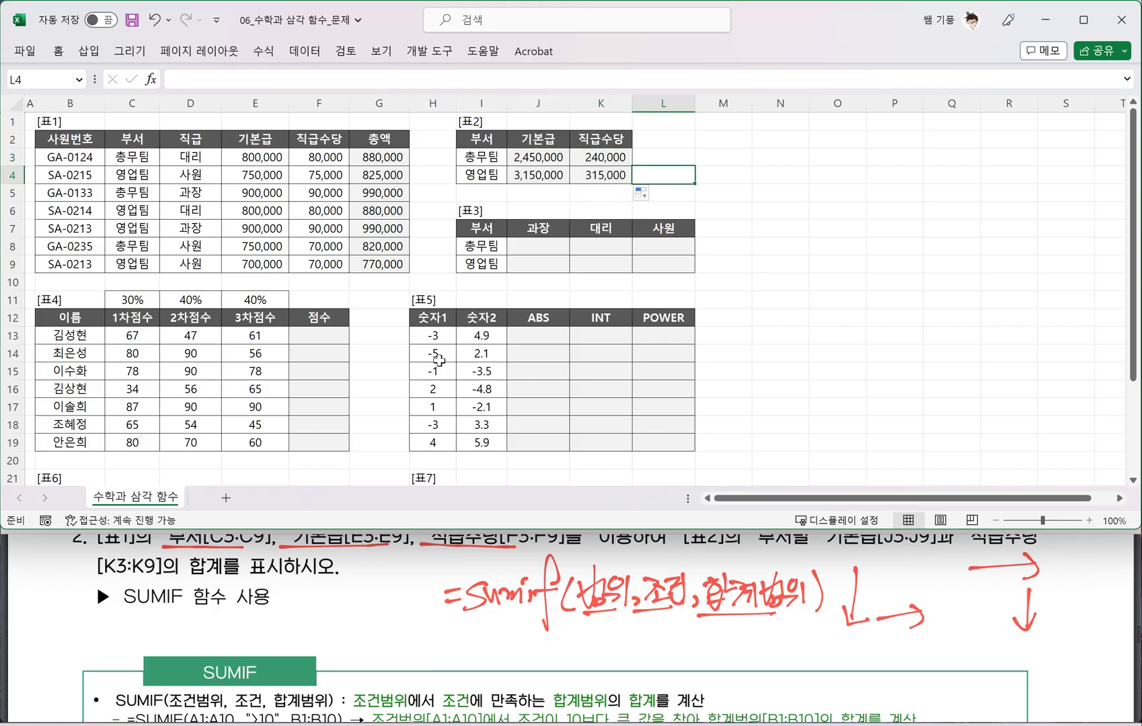
# Switch to the PDF handout and underline problem 3's source ranges, its 부서 and 직급별 총액 conditions, and the J8:L9 target
pyautogui.click(348, 612)
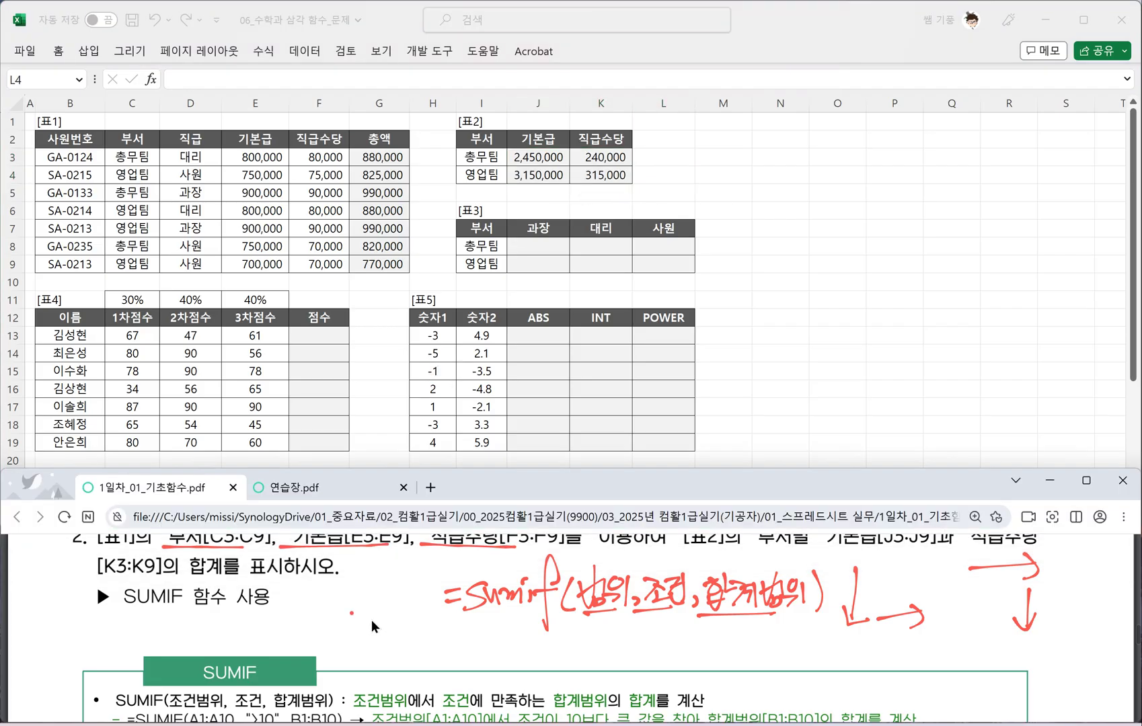
pyautogui.scroll(-5, 371, 620)
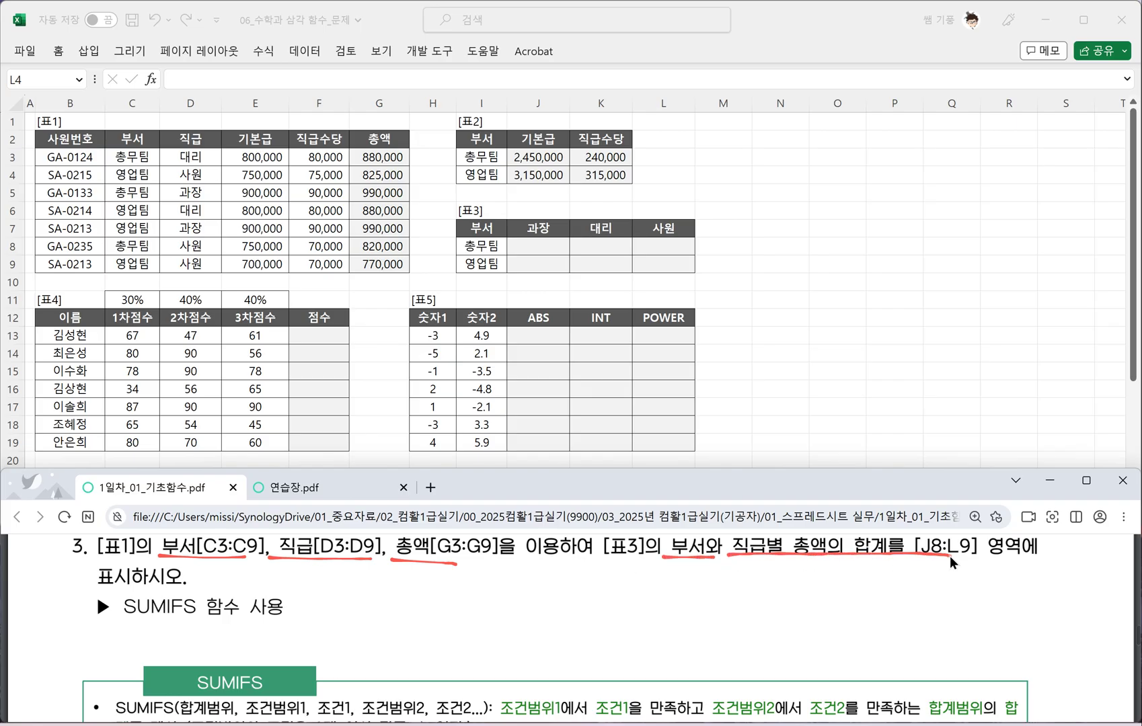
pyautogui.moveTo(949, 555); pyautogui.dragTo(1017, 553)
# Handwrite "=sumifs(합계범위,범위1,조건1,범위2,조건2)" beside the SUMIFS instruction, with an arrow linking 합계범위 to the underlined "sum"
pyautogui.moveTo(541, 590); pyautogui.dragTo(562, 589)
pyautogui.moveTo(546, 603)
pyautogui.mouseDown()
pyautogui.moveTo(623, 588)
pyautogui.moveTo(632, 604)
pyautogui.mouseUp()
pyautogui.moveTo(658, 575)
pyautogui.mouseDown()
pyautogui.moveTo(651, 563)
pyautogui.moveTo(644, 622)
pyautogui.mouseUp()
pyautogui.moveTo(632, 595)
pyautogui.mouseDown()
pyautogui.moveTo(681, 606)
pyautogui.moveTo(708, 584)
pyautogui.moveTo(722, 590)
pyautogui.mouseUp()
pyautogui.moveTo(694, 596)
pyautogui.mouseDown()
pyautogui.moveTo(706, 613)
pyautogui.moveTo(727, 602)
pyautogui.moveTo(789, 615)
pyautogui.moveTo(616, 645)
pyautogui.moveTo(617, 614)
pyautogui.mouseUp()
pyautogui.moveTo(799, 580)
pyautogui.mouseDown()
pyautogui.moveTo(804, 603)
pyautogui.moveTo(847, 608)
pyautogui.mouseUp()
pyautogui.moveTo(857, 599)
pyautogui.mouseDown()
pyautogui.moveTo(852, 611)
pyautogui.moveTo(864, 599)
pyautogui.mouseUp()
pyautogui.moveTo(874, 591)
pyautogui.mouseDown()
pyautogui.moveTo(875, 604)
pyautogui.moveTo(893, 597)
pyautogui.mouseUp()
pyautogui.moveTo(881, 581)
pyautogui.mouseDown()
pyautogui.moveTo(898, 595)
pyautogui.moveTo(904, 582)
pyautogui.mouseUp()
pyautogui.moveTo(901, 580)
pyautogui.mouseDown()
pyautogui.moveTo(902, 603)
pyautogui.moveTo(909, 586)
pyautogui.mouseUp()
pyautogui.moveTo(908, 580); pyautogui.dragTo(913, 610)
pyautogui.moveTo(927, 578)
pyautogui.mouseDown()
pyautogui.moveTo(930, 606)
pyautogui.moveTo(944, 596)
pyautogui.mouseUp()
pyautogui.moveTo(937, 582); pyautogui.dragTo(949, 608)
pyautogui.moveTo(950, 580); pyautogui.dragTo(964, 595)
pyautogui.moveTo(951, 596); pyautogui.dragTo(966, 604)
pyautogui.moveTo(971, 588)
pyautogui.mouseDown()
pyautogui.moveTo(984, 602)
pyautogui.moveTo(1009, 580)
pyautogui.mouseUp()
pyautogui.moveTo(1008, 581)
pyautogui.mouseDown()
pyautogui.moveTo(997, 600)
pyautogui.moveTo(1017, 602)
pyautogui.mouseUp()
pyautogui.moveTo(1003, 604); pyautogui.dragTo(1039, 601)
pyautogui.moveTo(1026, 594); pyautogui.dragTo(1041, 604)
pyautogui.moveTo(1042, 579); pyautogui.dragTo(1061, 614)
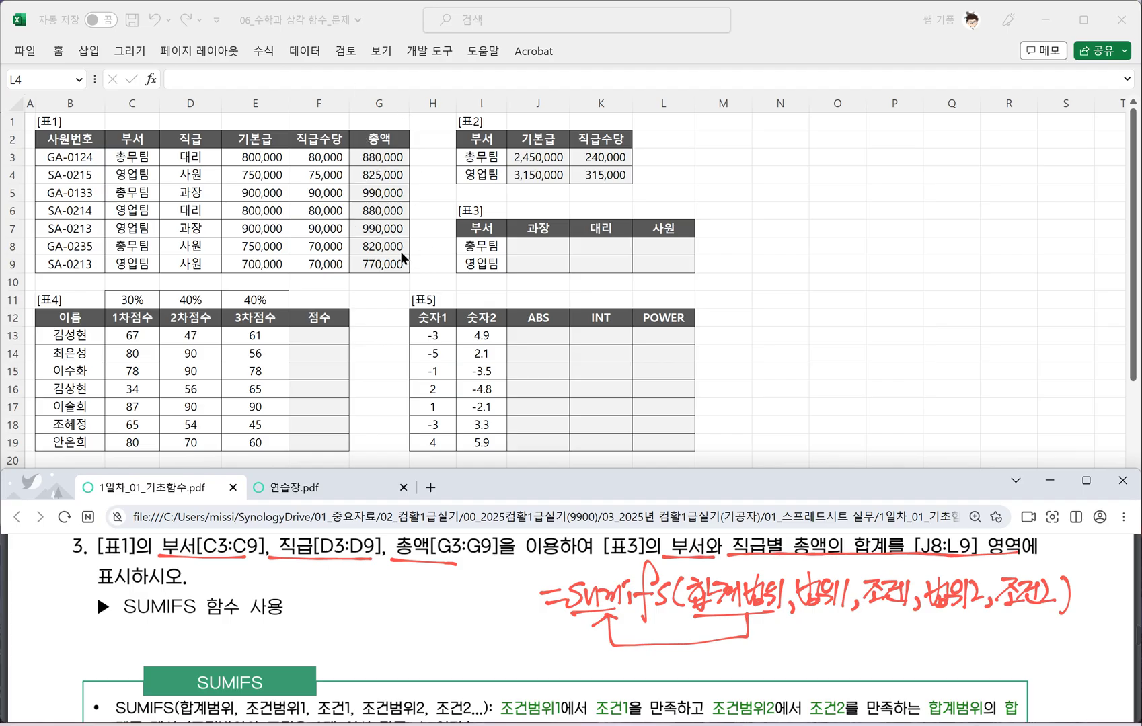
# In the Excel workbook, start a SUMIFS formula in J8 of 표3 with the 총액 range $G$3:$G$9 as the absolute sum range
pyautogui.click(532, 247)
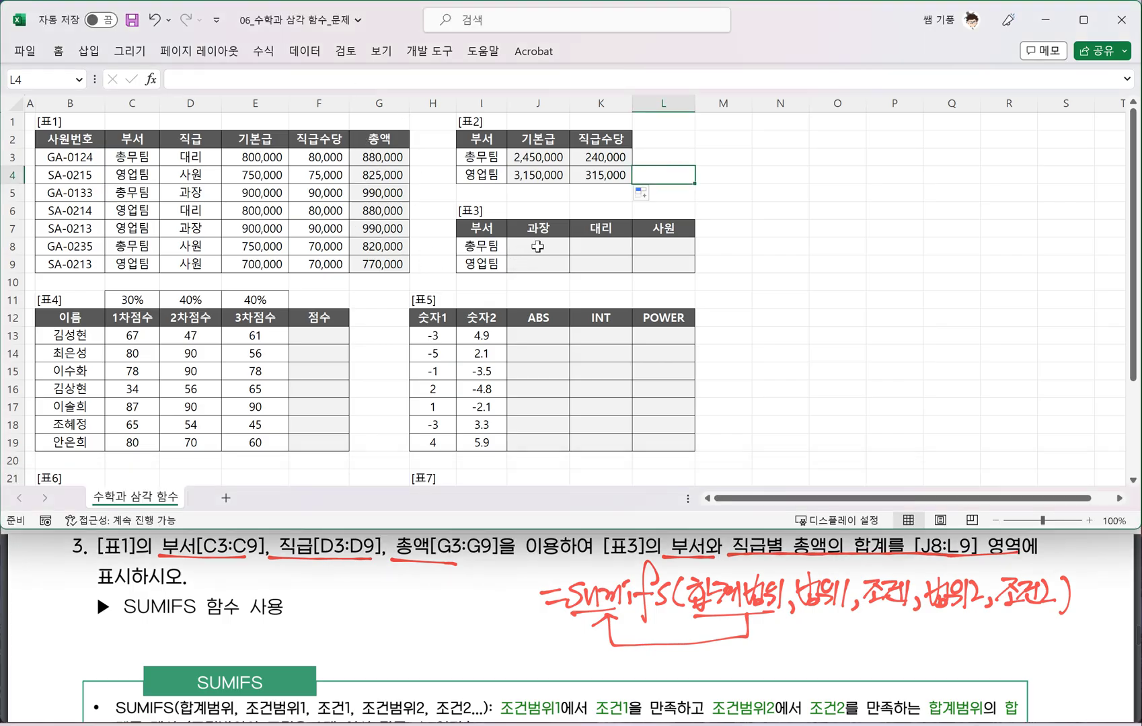
pyautogui.write('=')
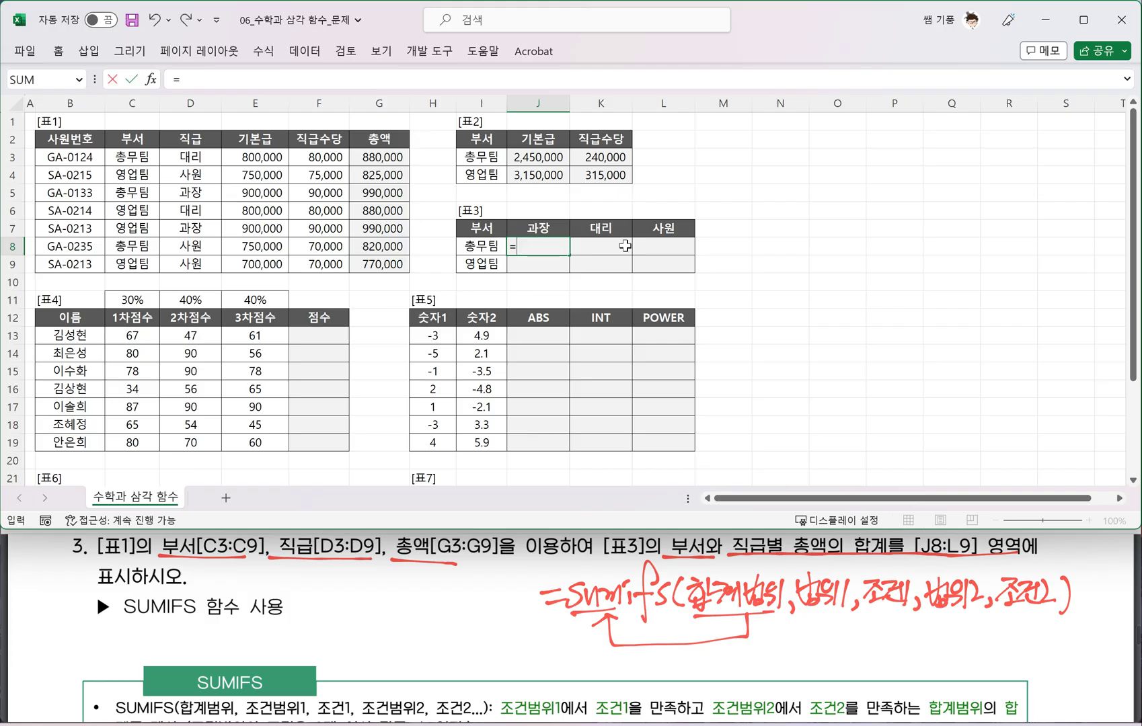
pyautogui.write('S')
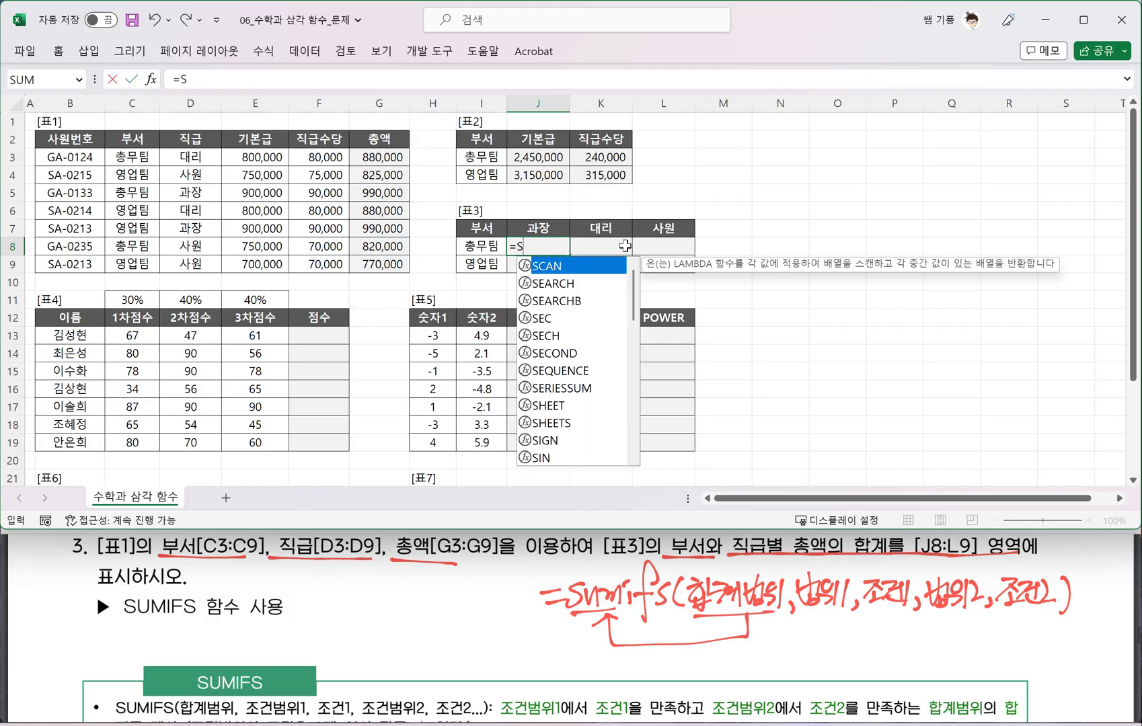
pyautogui.write('UMIFS')
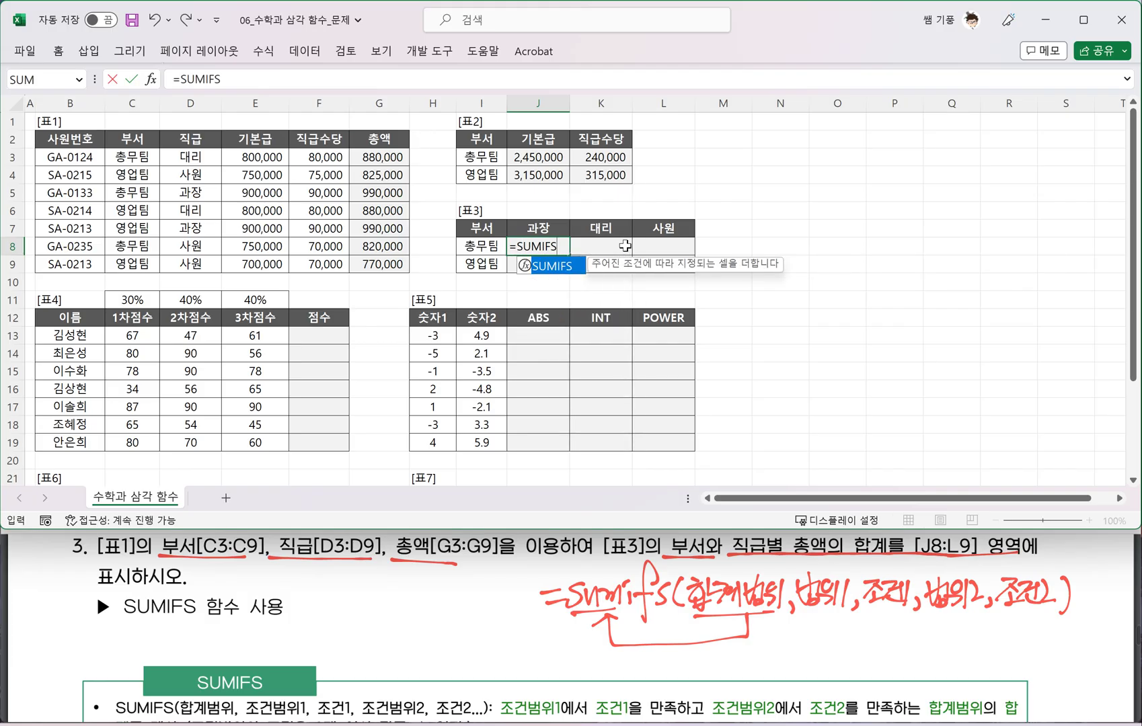
pyautogui.write('(')
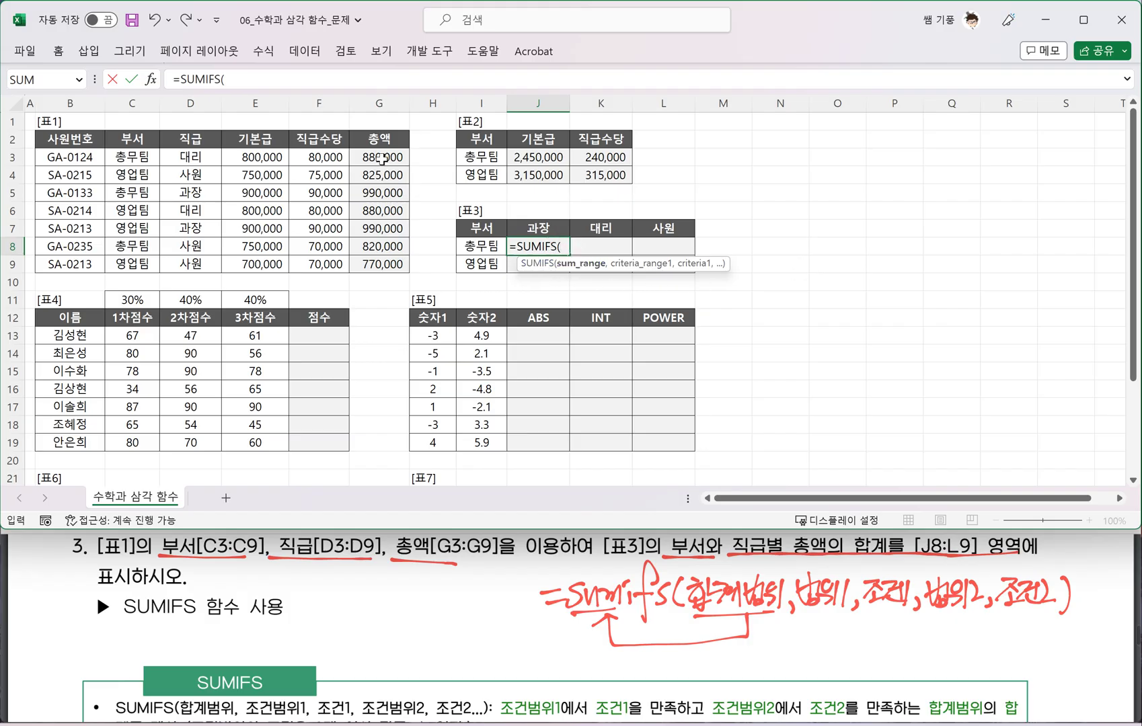
pyautogui.moveTo(380, 156); pyautogui.dragTo(378, 261)
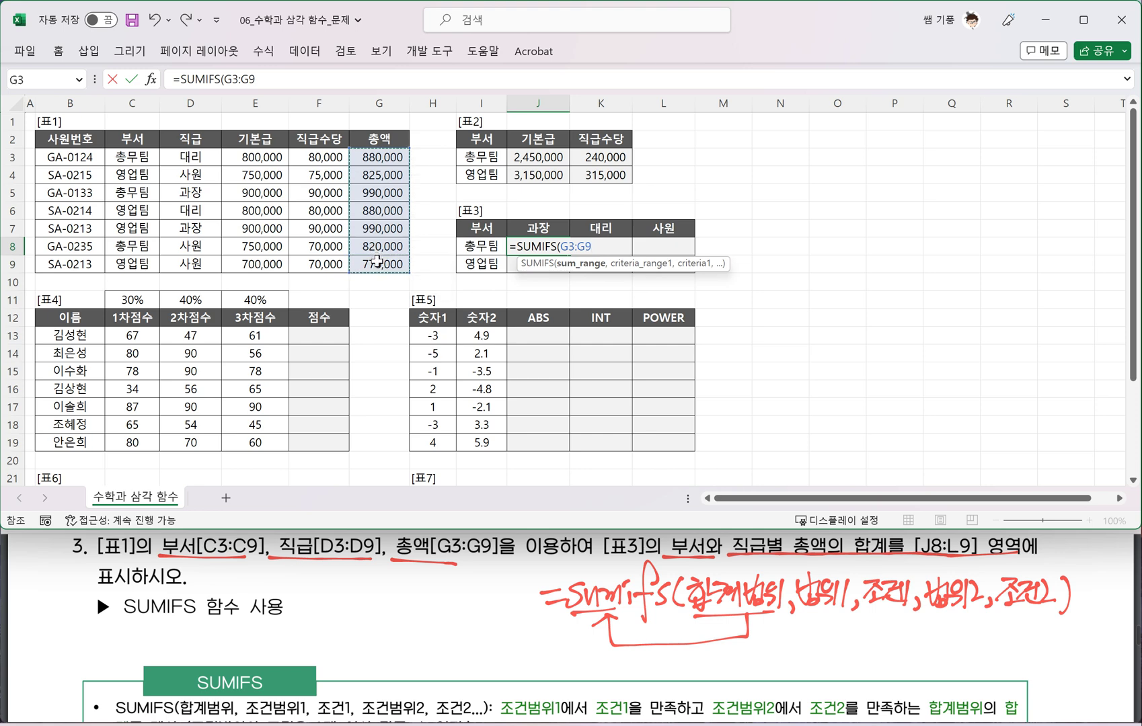
pyautogui.press('F4')
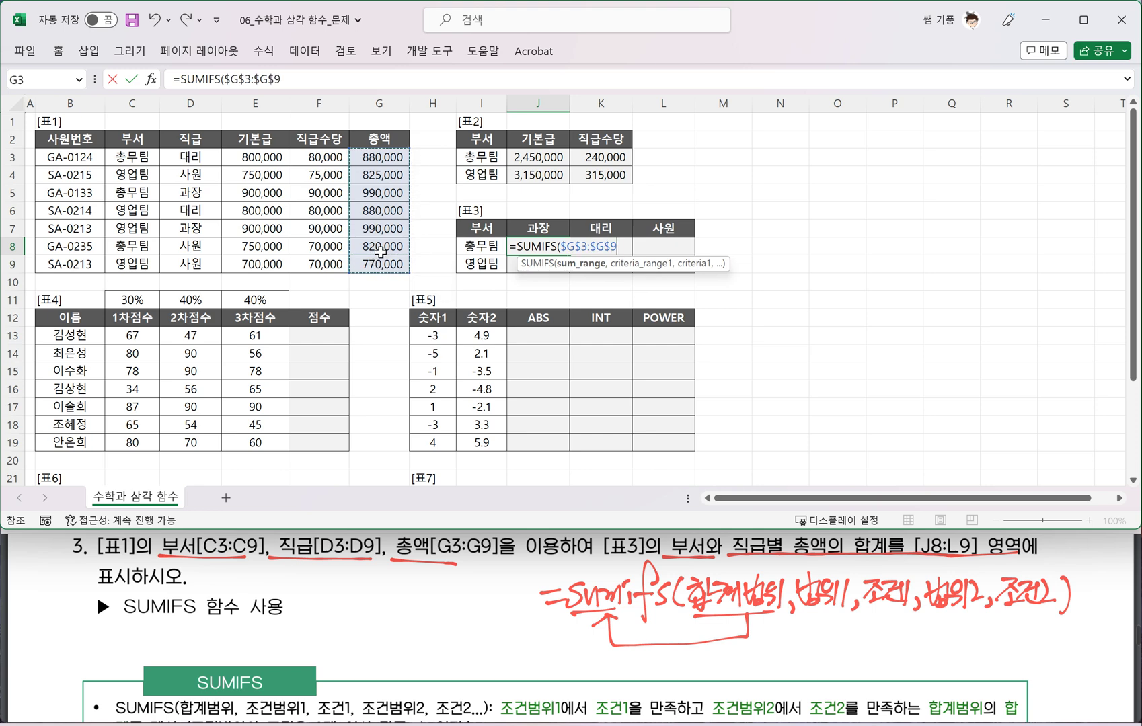
pyautogui.write(',')
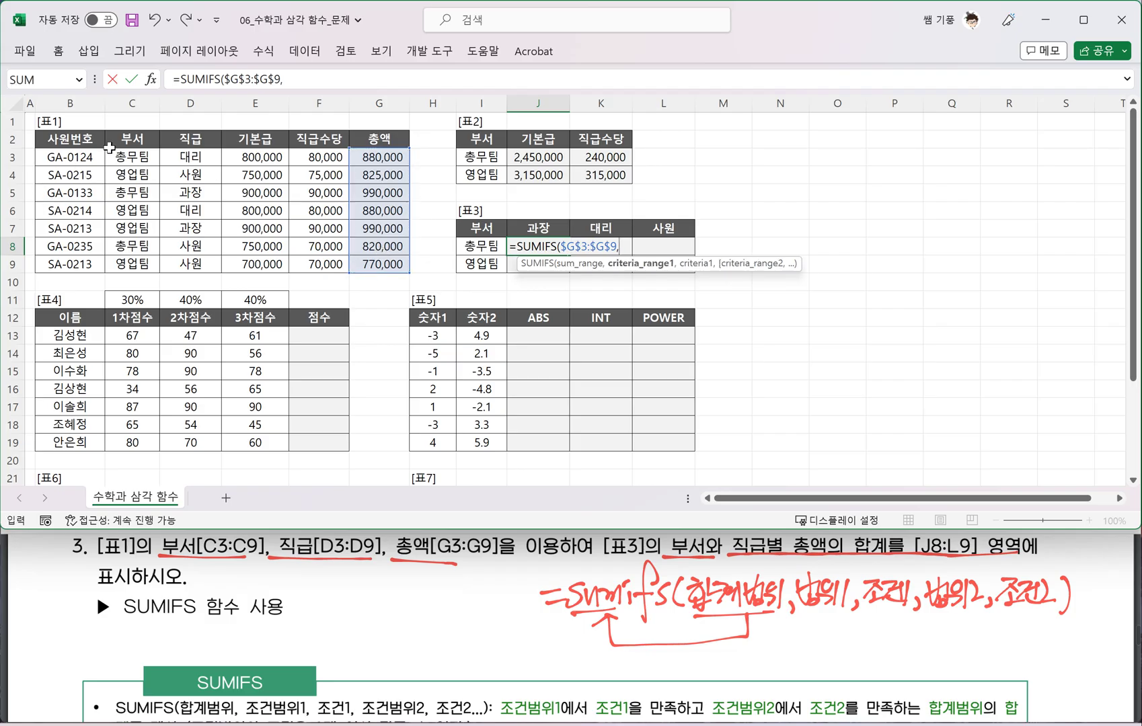
# Add the first SUMIFS condition, using the 부서 range $C$3:$C$9 with the column-locked criterion $I8
pyautogui.moveTo(124, 158); pyautogui.dragTo(130, 260)
pyautogui.press('F4')
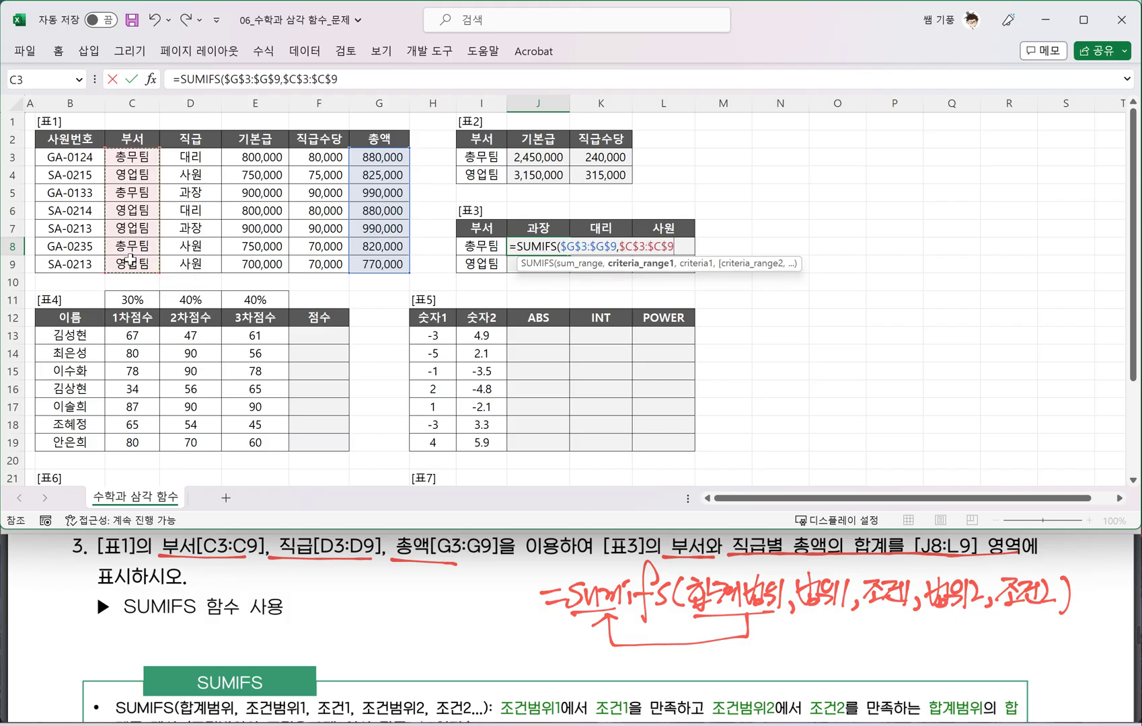
pyautogui.write(',')
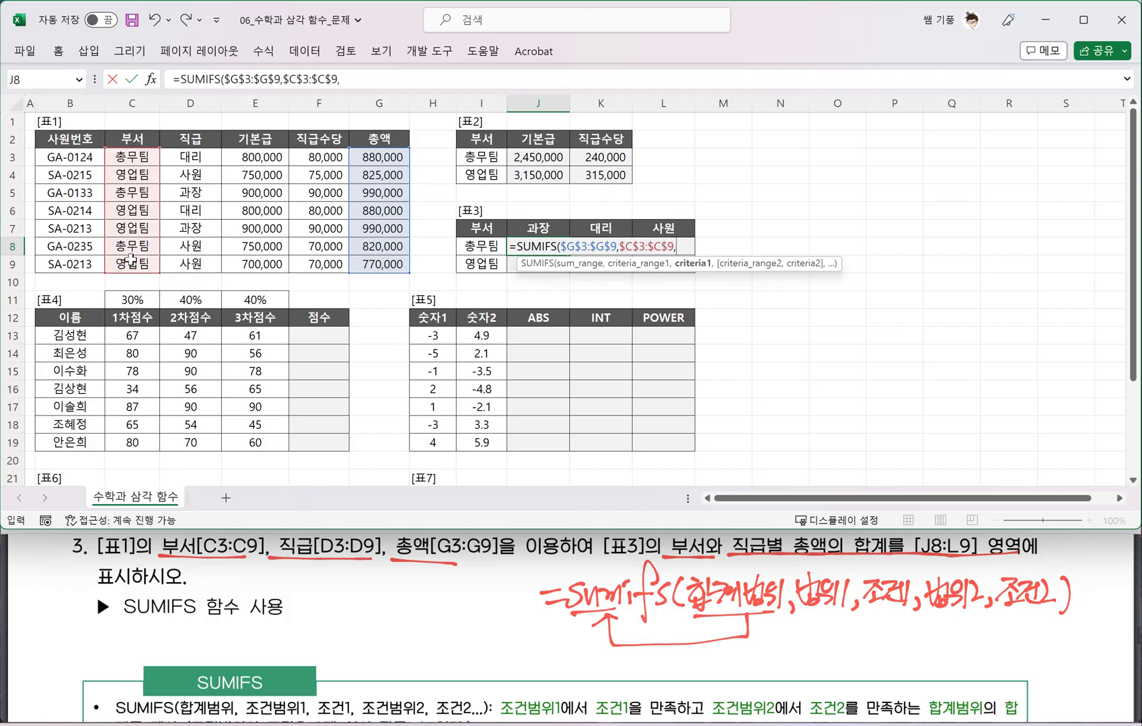
pyautogui.click(471, 253)
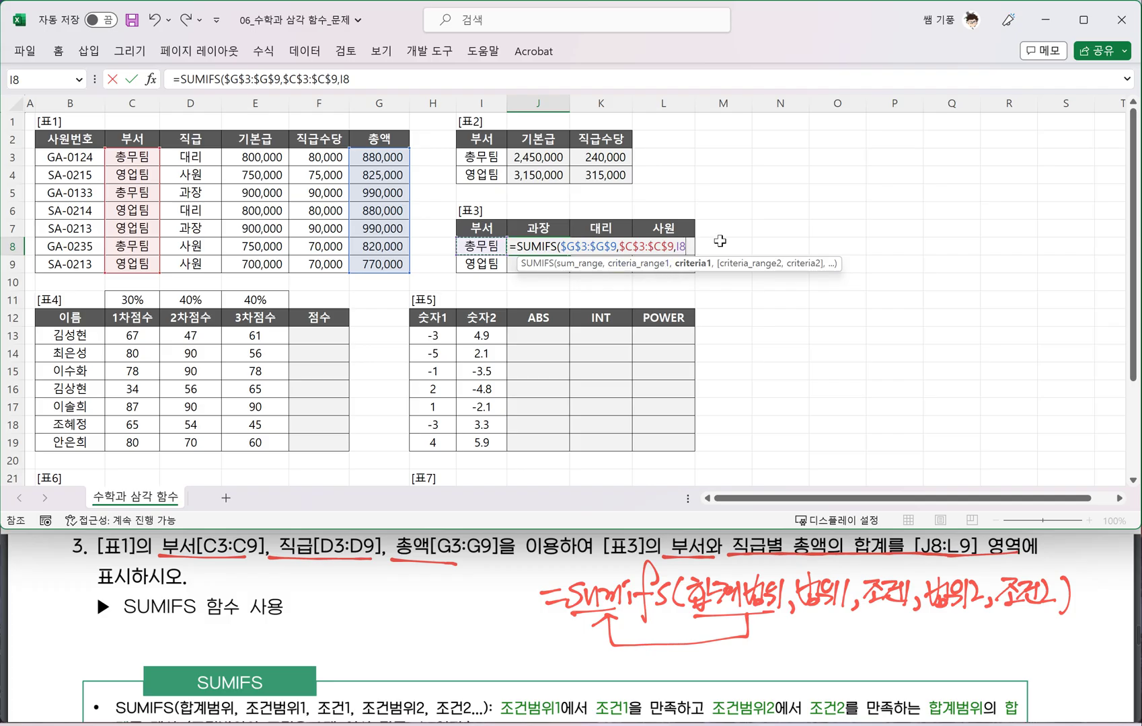
pyautogui.press('F4')
pyautogui.press('F4')
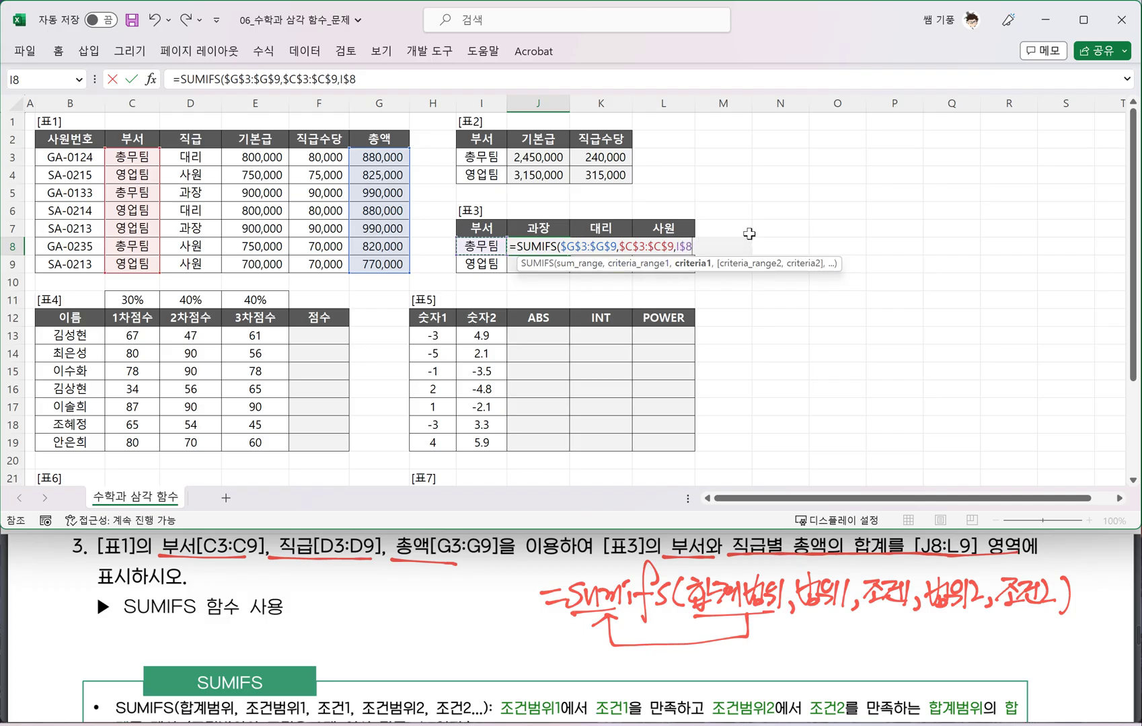
pyautogui.press('F4')
pyautogui.write(',')
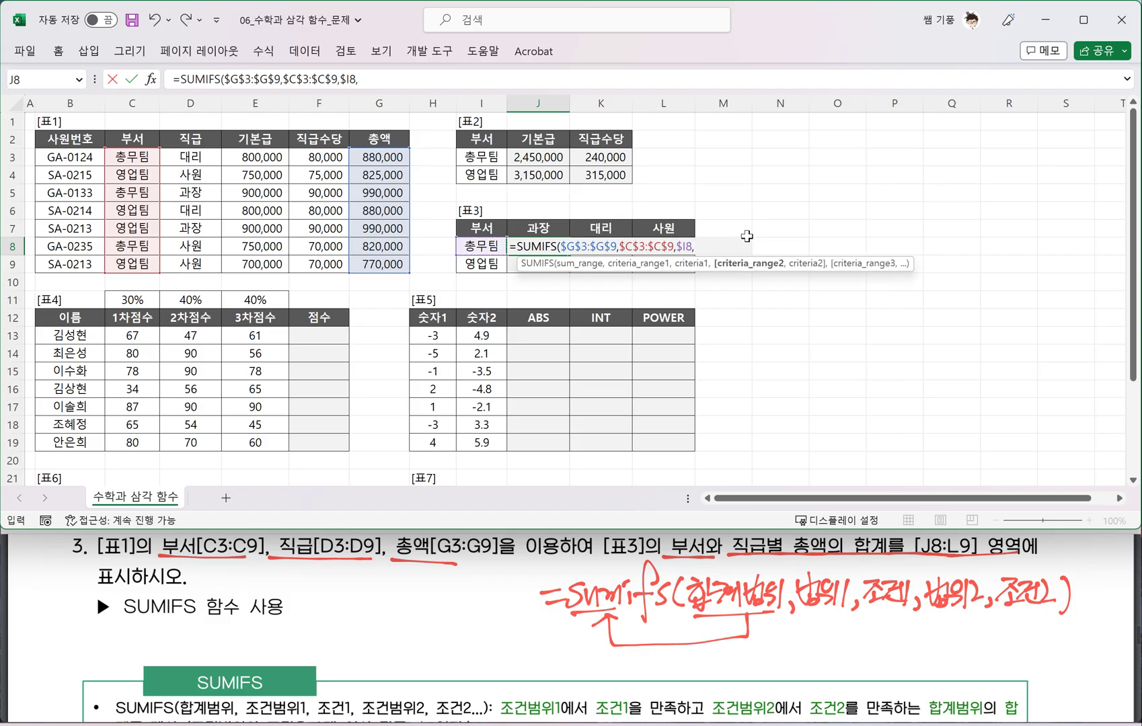
# Add the second SUMIFS condition in J8, using 직급 range $D$3:$D$9 with the row-locked criterion J$7, and complete the formula
pyautogui.click(205, 157)
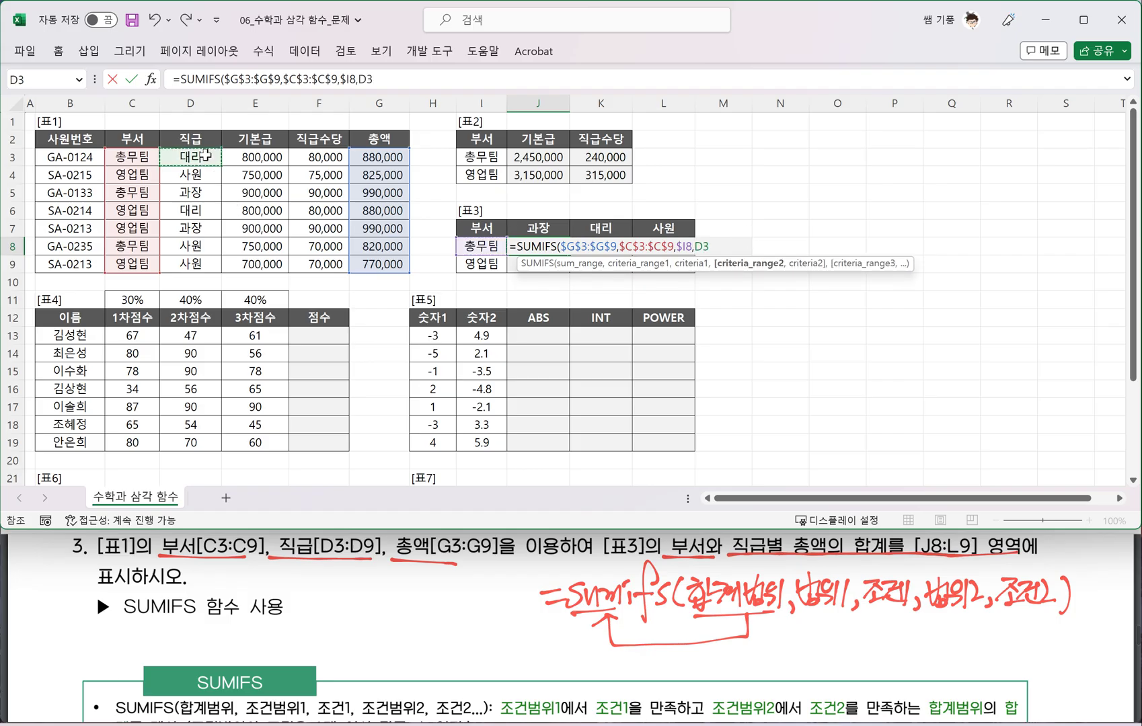
pyautogui.moveTo(205, 157); pyautogui.dragTo(204, 258)
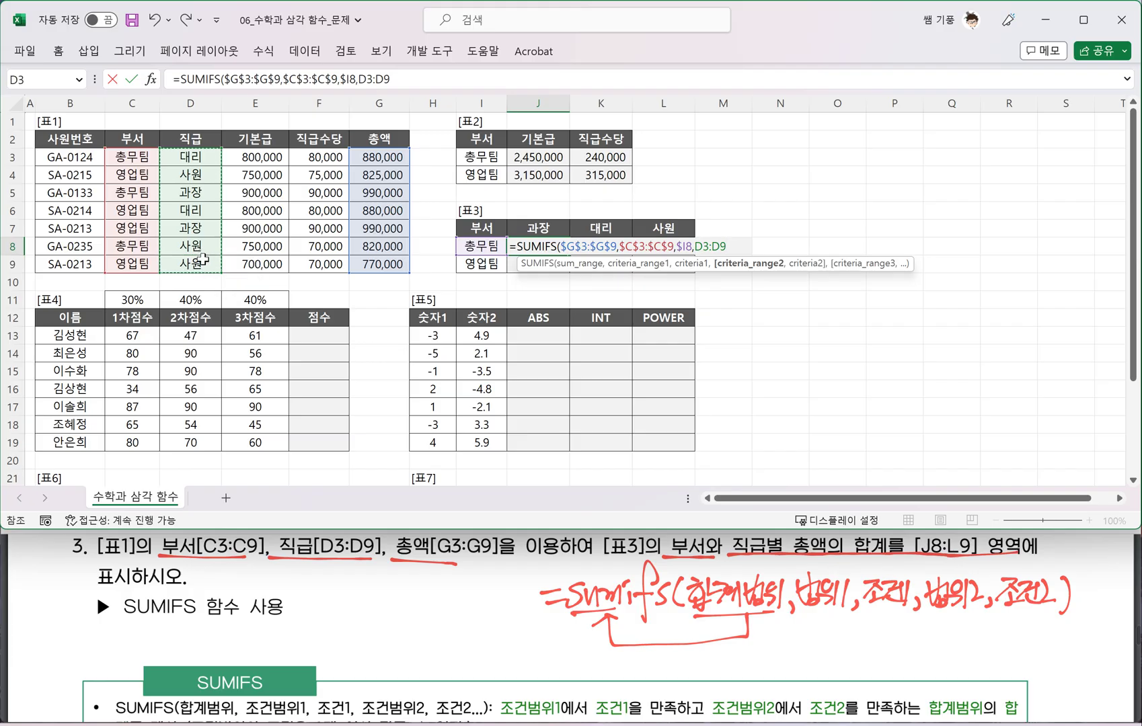
pyautogui.press('F4')
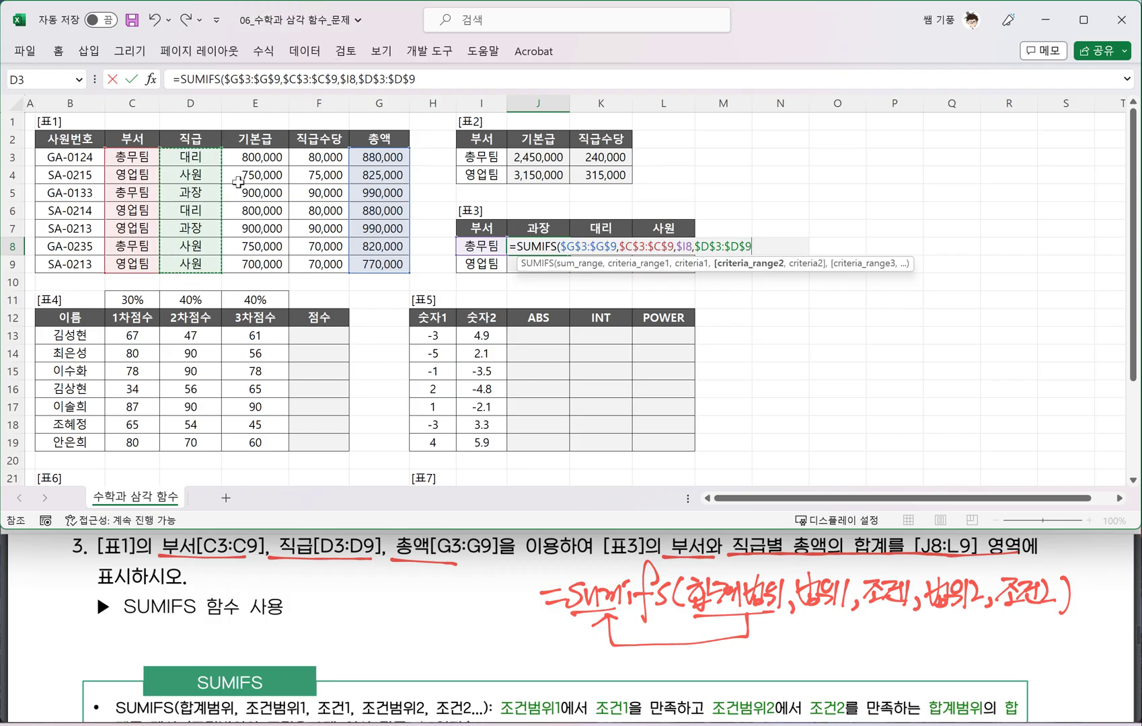
pyautogui.write(',')
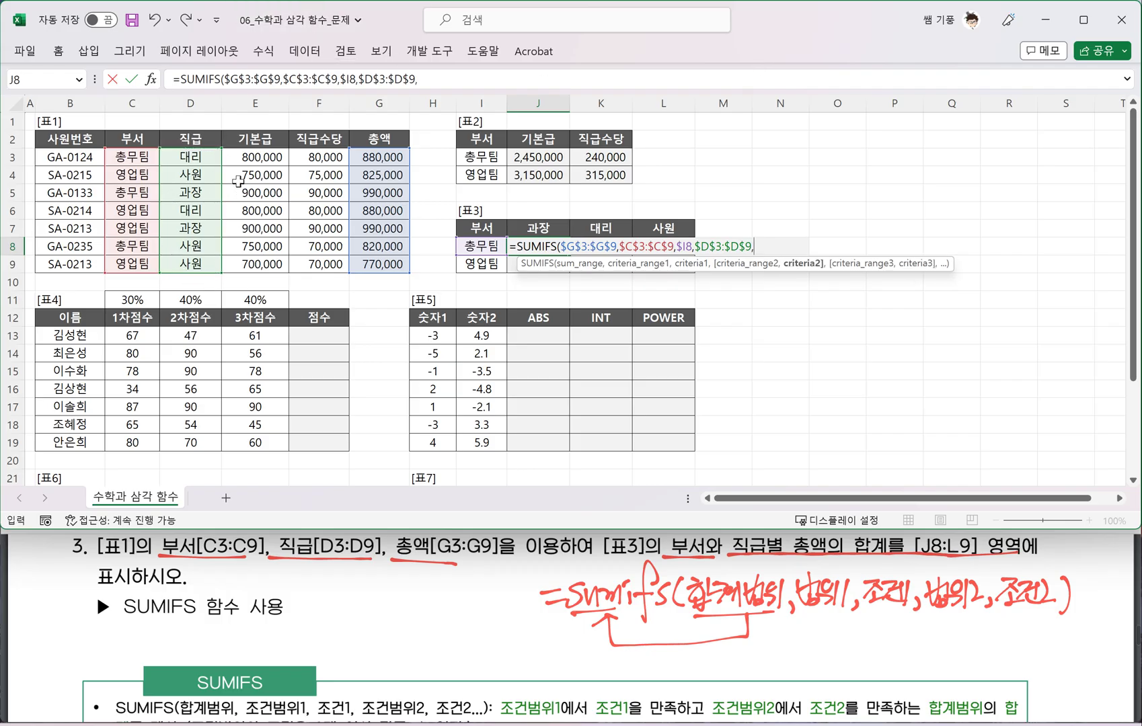
pyautogui.click(541, 226)
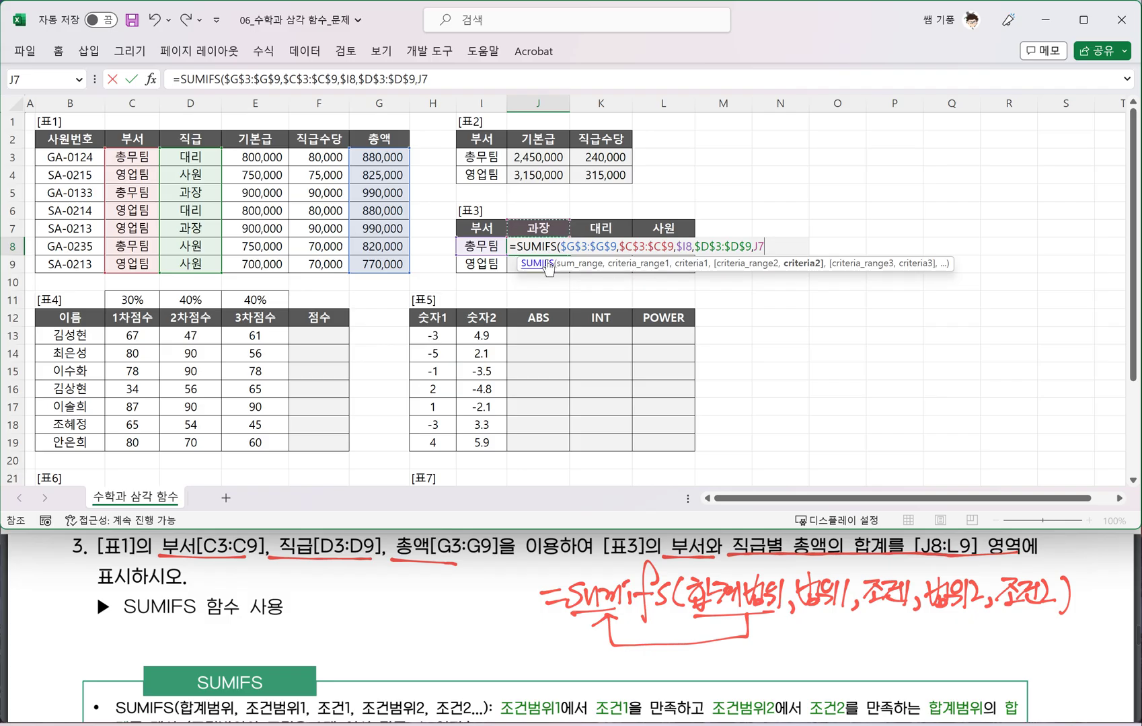
pyautogui.press('F4')
pyautogui.press('F4')
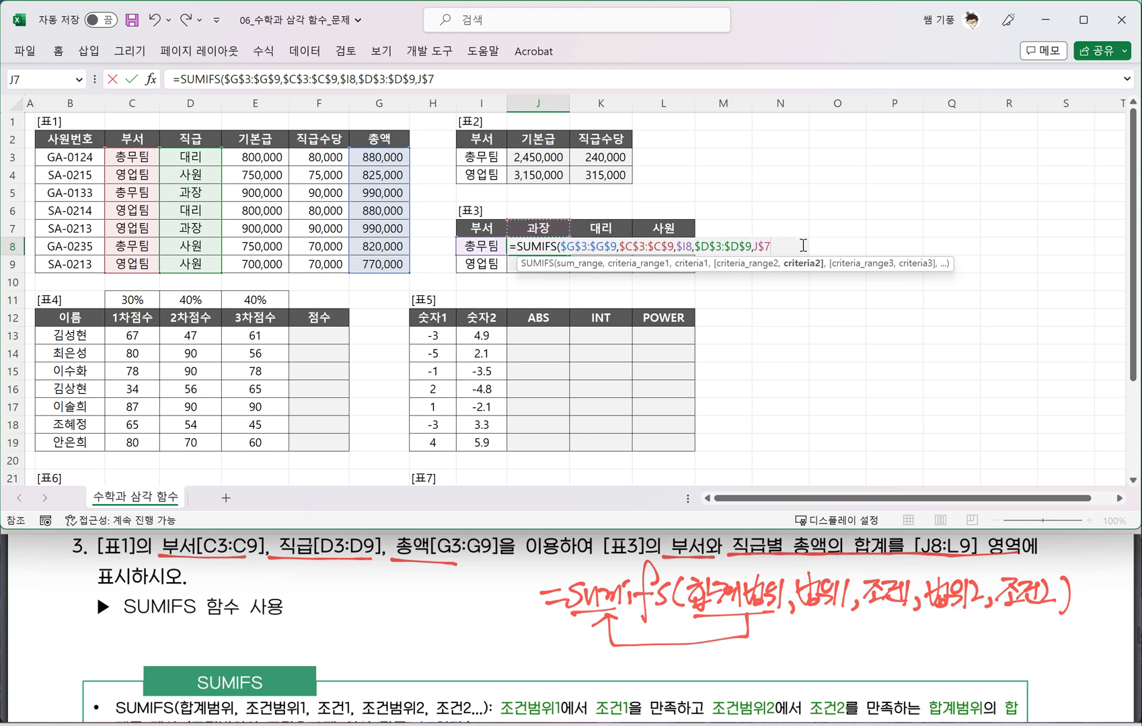
pyautogui.write(')')
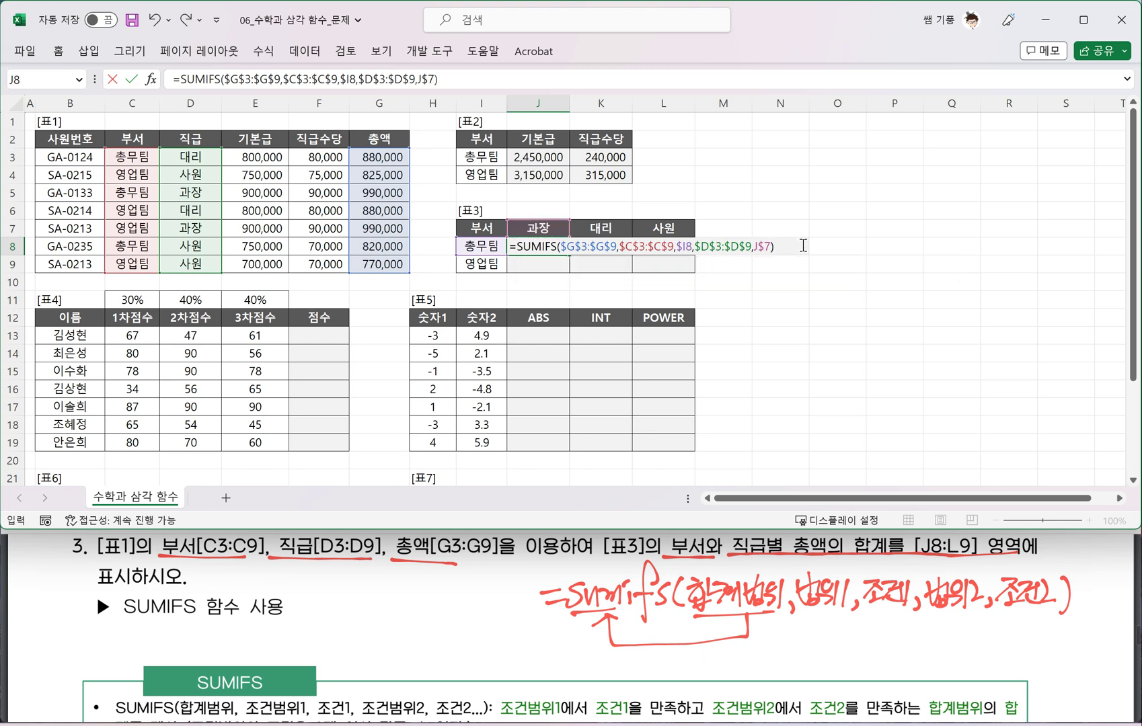
pyautogui.press('Return')
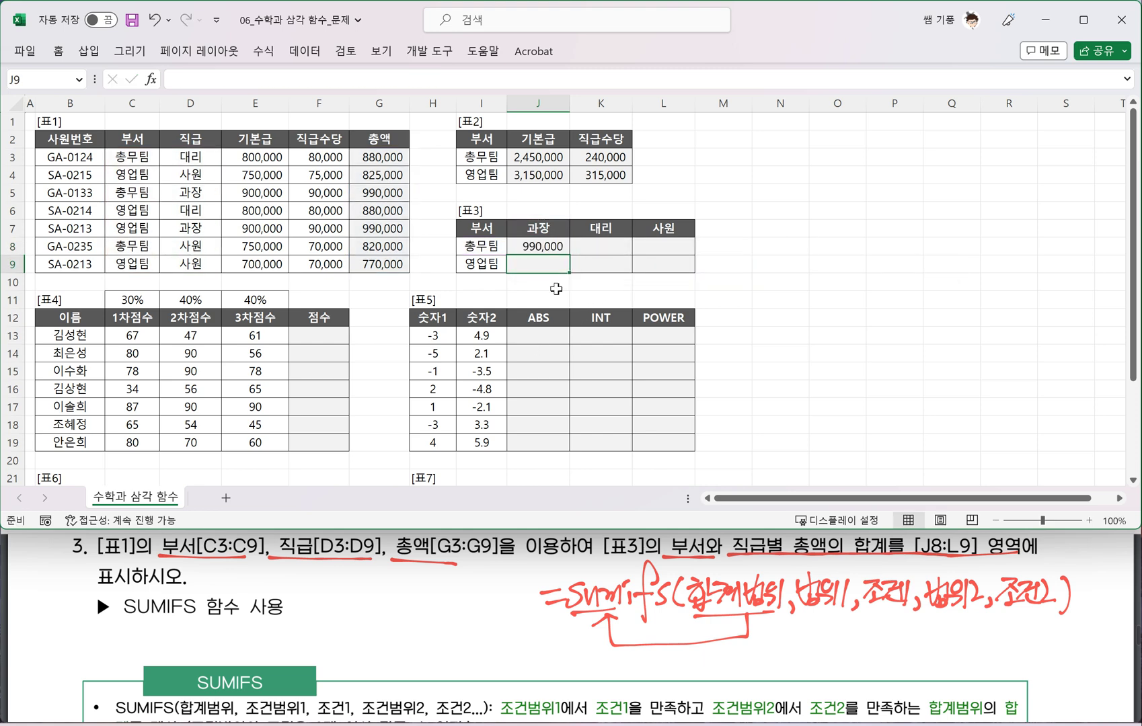
# Fill the J8 SUMIFS formula across the rest of 표3 through L9 and check the copied formula in K9
pyautogui.click(550, 248)
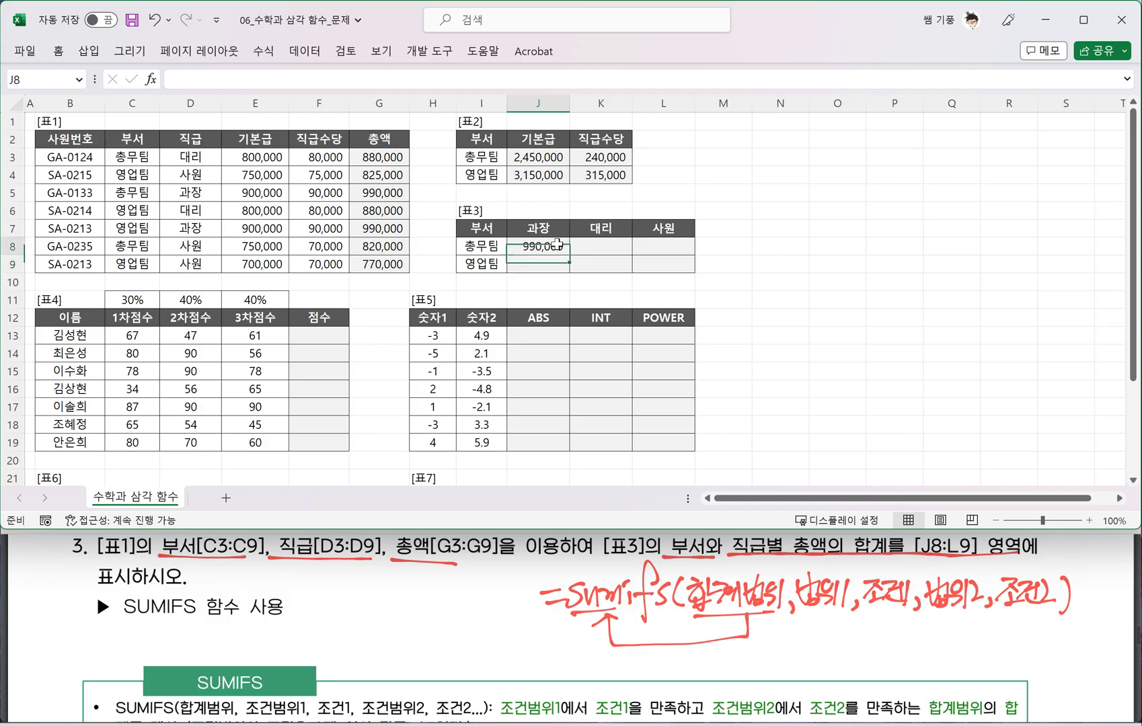
pyautogui.moveTo(566, 251); pyautogui.dragTo(676, 266)
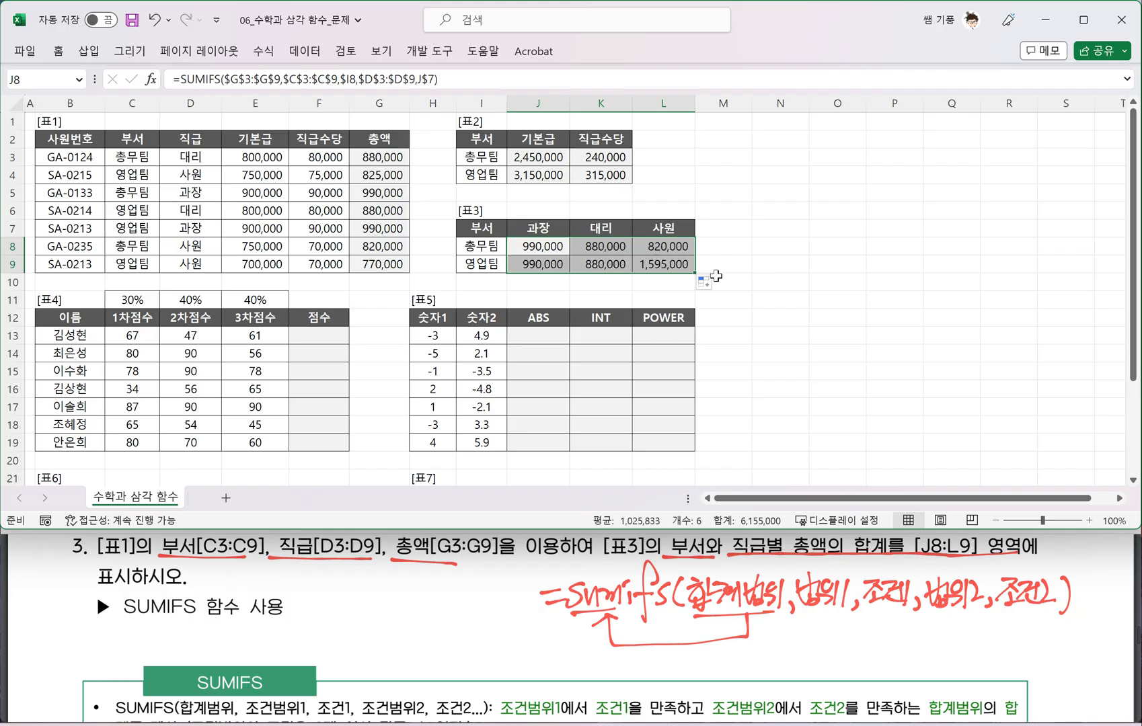
pyautogui.click(663, 266)
pyautogui.click(617, 261)
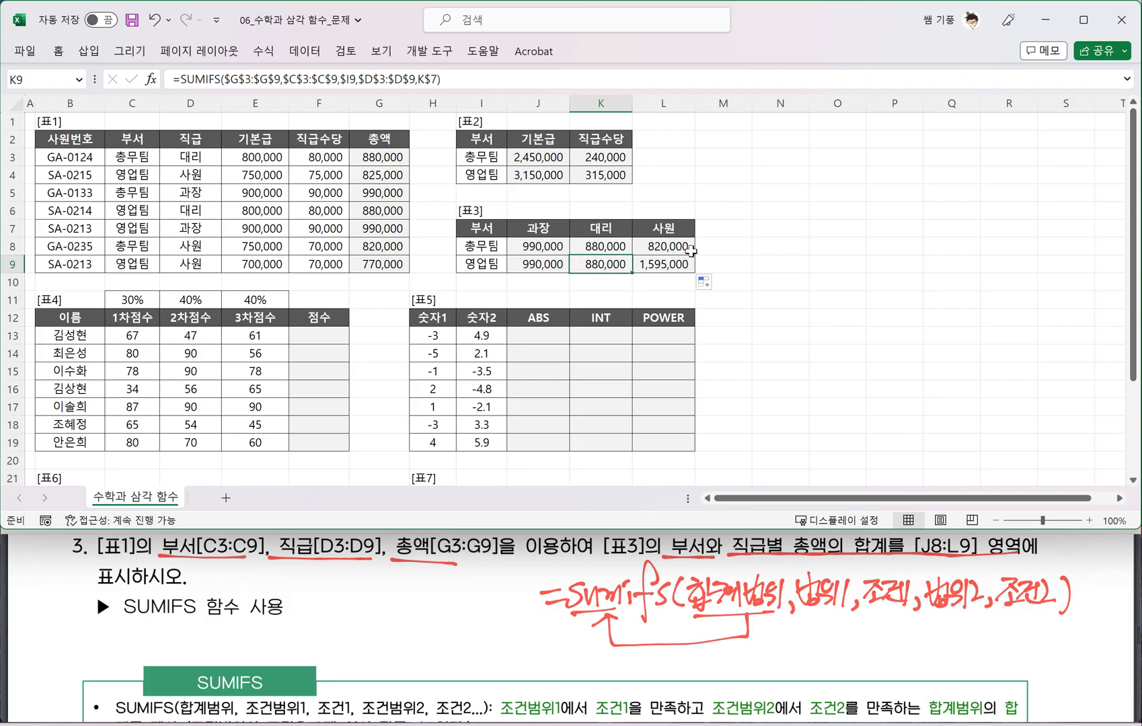
# In the PDF handout, underline problem 4's 1차점수 30%, 2차점수 40% and 3차점수 40% weights and the 점수[F13:F19] target
pyautogui.click(326, 347)
pyautogui.scroll(-5, 312, 592)
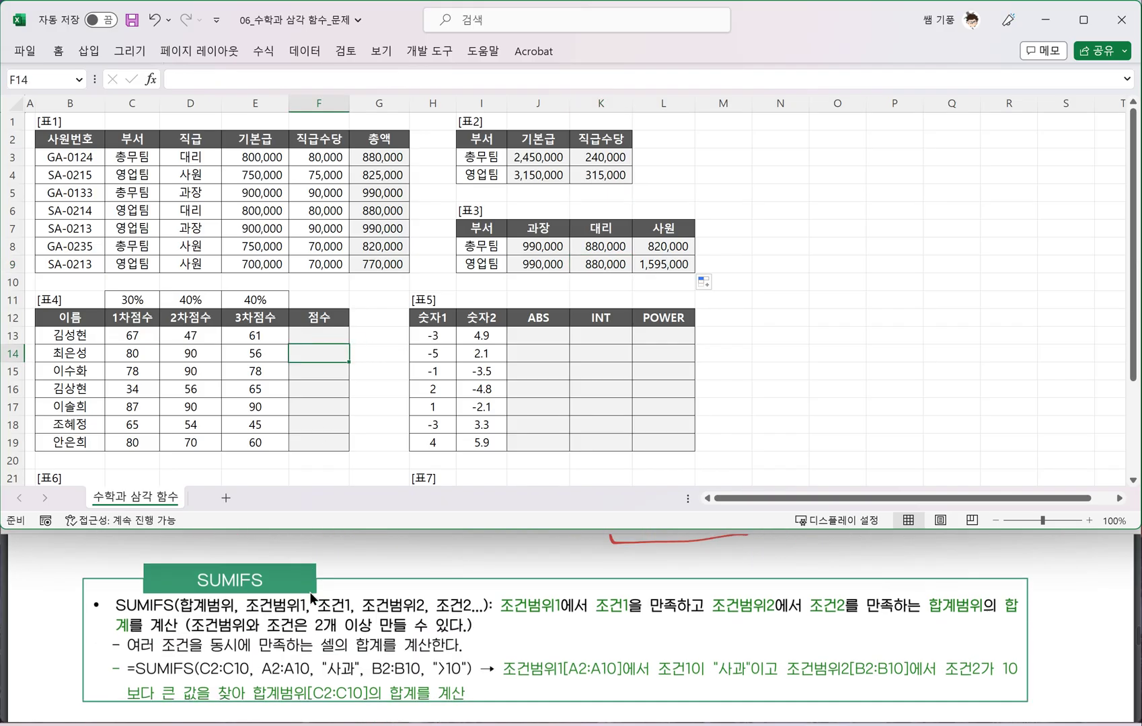
pyautogui.scroll(-5, 277, 593)
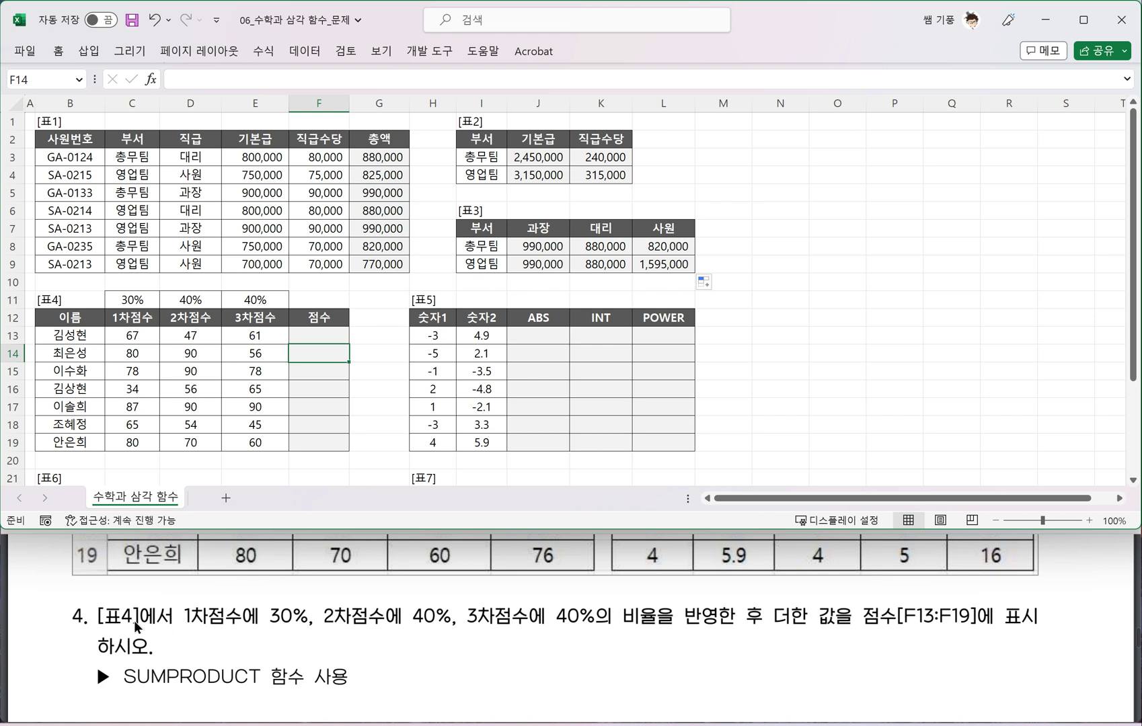
pyautogui.click(180, 628)
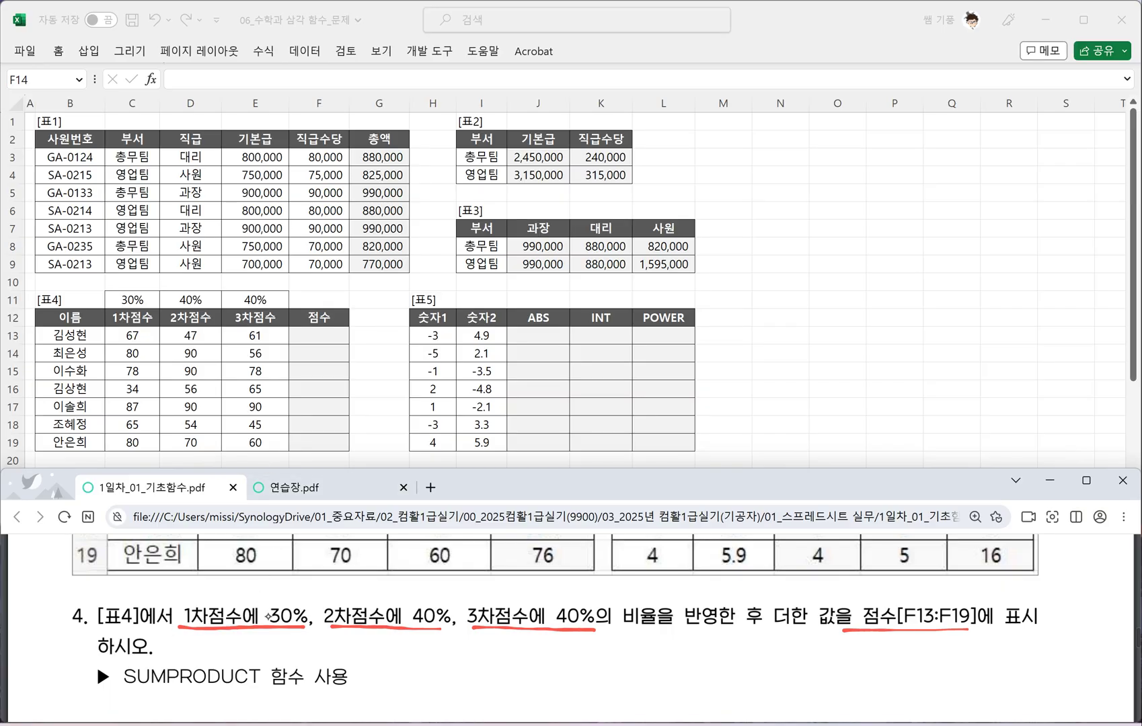
# Handwrite "=sumproduct(범위1,범위2)" beside the SUMPRODUCT instruction of problem 4
pyautogui.moveTo(440, 665); pyautogui.dragTo(458, 662)
pyautogui.moveTo(439, 672)
pyautogui.mouseDown()
pyautogui.moveTo(514, 669)
pyautogui.moveTo(520, 694)
pyautogui.mouseUp()
pyautogui.moveTo(522, 663); pyautogui.dragTo(558, 653)
pyautogui.moveTo(570, 635)
pyautogui.mouseDown()
pyautogui.moveTo(573, 667)
pyautogui.moveTo(603, 666)
pyautogui.mouseUp()
pyautogui.moveTo(606, 642)
pyautogui.mouseDown()
pyautogui.moveTo(609, 666)
pyautogui.moveTo(649, 651)
pyautogui.mouseUp()
pyautogui.moveTo(634, 653)
pyautogui.mouseDown()
pyautogui.moveTo(662, 648)
pyautogui.moveTo(661, 666)
pyautogui.mouseUp()
pyautogui.moveTo(666, 643); pyautogui.dragTo(677, 655)
pyautogui.moveTo(680, 639); pyautogui.dragTo(690, 667)
pyautogui.moveTo(701, 644); pyautogui.dragTo(719, 657)
pyautogui.moveTo(701, 647)
pyautogui.mouseDown()
pyautogui.moveTo(709, 663)
pyautogui.moveTo(723, 644)
pyautogui.mouseUp()
pyautogui.moveTo(721, 640); pyautogui.dragTo(729, 666)
pyautogui.moveTo(732, 641); pyautogui.dragTo(743, 666)
pyautogui.moveTo(746, 640)
pyautogui.mouseDown()
pyautogui.moveTo(748, 666)
pyautogui.moveTo(757, 661)
pyautogui.mouseUp()
pyautogui.moveTo(758, 655); pyautogui.dragTo(766, 660)
pyautogui.moveTo(767, 635); pyautogui.dragTo(777, 665)
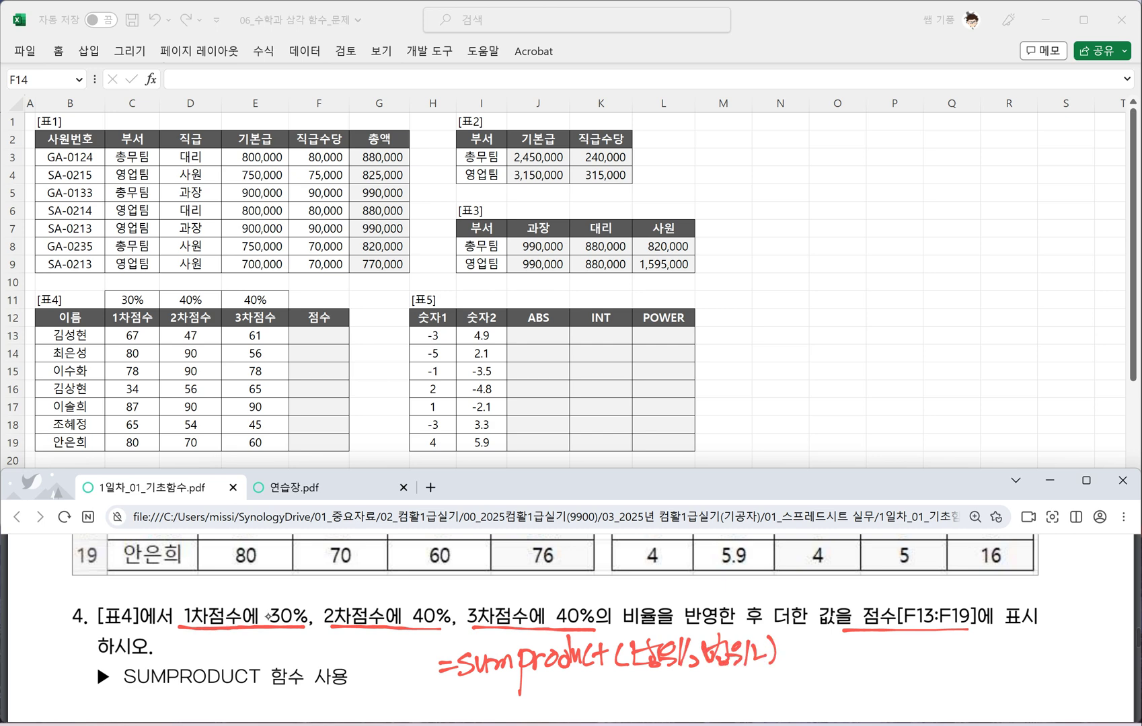
# Handwrite the example "=sumproduct({1,2,3},{1,2,3})" on the line below the SUMPRODUCT syntax note
pyautogui.scroll(-1, 268, 616)
pyautogui.moveTo(457, 683); pyautogui.dragTo(473, 681)
pyautogui.moveTo(458, 693)
pyautogui.mouseDown()
pyautogui.moveTo(536, 694)
pyautogui.moveTo(542, 710)
pyautogui.moveTo(546, 695)
pyautogui.mouseUp()
pyautogui.moveTo(554, 696)
pyautogui.mouseDown()
pyautogui.moveTo(562, 678)
pyautogui.moveTo(580, 693)
pyautogui.moveTo(621, 694)
pyautogui.mouseUp()
pyautogui.moveTo(614, 674)
pyautogui.mouseDown()
pyautogui.moveTo(632, 672)
pyautogui.moveTo(651, 701)
pyautogui.moveTo(671, 698)
pyautogui.mouseUp()
pyautogui.moveTo(675, 665); pyautogui.dragTo(681, 697)
pyautogui.moveTo(694, 668)
pyautogui.mouseDown()
pyautogui.moveTo(696, 687)
pyautogui.moveTo(748, 682)
pyautogui.moveTo(742, 696)
pyautogui.mouseUp()
pyautogui.moveTo(760, 686); pyautogui.dragTo(756, 697)
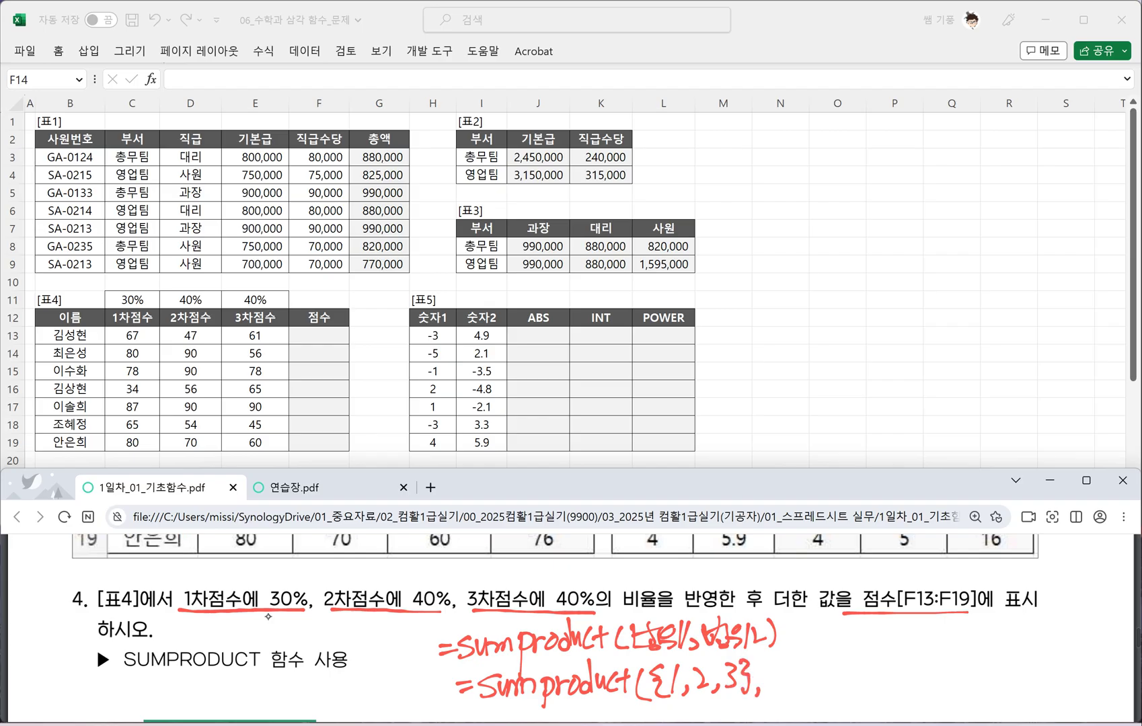
pyautogui.moveTo(783, 657)
pyautogui.mouseDown()
pyautogui.moveTo(771, 675)
pyautogui.moveTo(780, 693)
pyautogui.mouseUp()
pyautogui.moveTo(792, 661)
pyautogui.mouseDown()
pyautogui.moveTo(789, 688)
pyautogui.moveTo(825, 686)
pyautogui.mouseUp()
pyautogui.moveTo(840, 682)
pyautogui.mouseDown()
pyautogui.moveTo(836, 692)
pyautogui.moveTo(849, 666)
pyautogui.mouseUp()
pyautogui.moveTo(850, 666)
pyautogui.mouseDown()
pyautogui.moveTo(841, 690)
pyautogui.moveTo(856, 677)
pyautogui.moveTo(875, 696)
pyautogui.mouseUp()
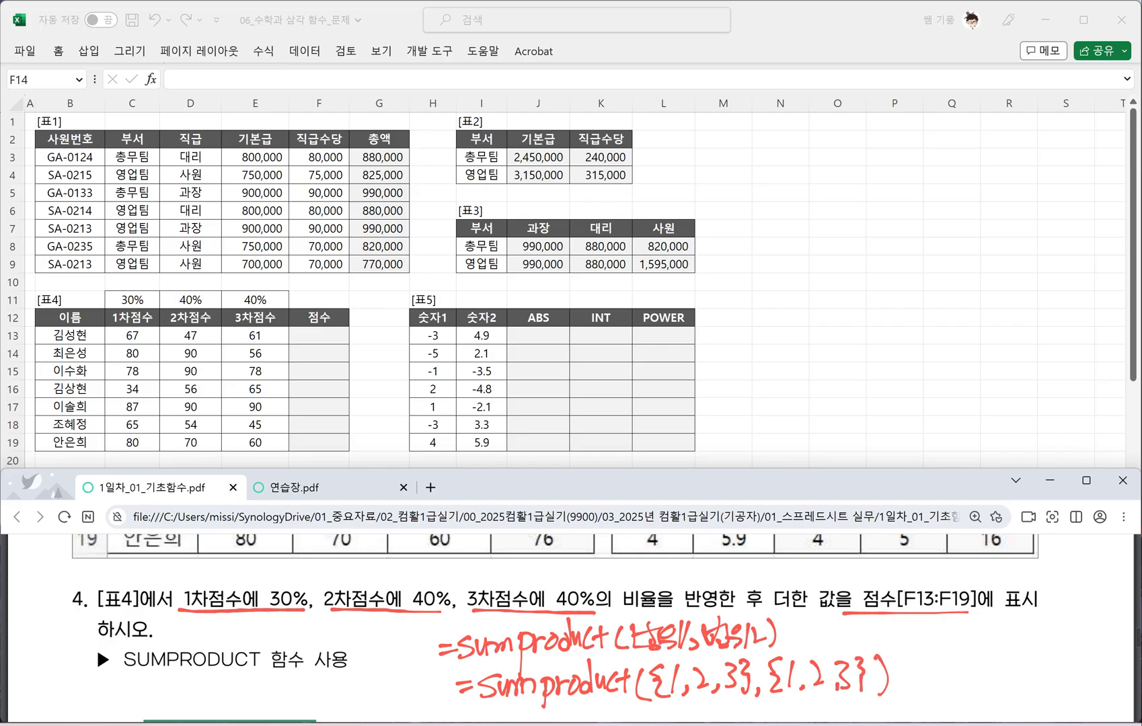
# Extend the handwritten example with "=1x1+2x2+3x3" and mark the 1x1 term with a double underline
pyautogui.moveTo(672, 676); pyautogui.dragTo(717, 646)
pyautogui.moveTo(920, 658); pyautogui.dragTo(919, 691)
pyautogui.moveTo(923, 663)
pyautogui.mouseDown()
pyautogui.moveTo(944, 687)
pyautogui.moveTo(926, 685)
pyautogui.mouseUp()
pyautogui.moveTo(948, 658)
pyautogui.mouseDown()
pyautogui.moveTo(950, 690)
pyautogui.moveTo(976, 676)
pyautogui.mouseUp()
pyautogui.moveTo(969, 661)
pyautogui.mouseDown()
pyautogui.moveTo(967, 686)
pyautogui.moveTo(1013, 685)
pyautogui.mouseUp()
pyautogui.moveTo(1011, 663)
pyautogui.mouseDown()
pyautogui.moveTo(999, 686)
pyautogui.moveTo(1028, 685)
pyautogui.mouseUp()
pyautogui.moveTo(1020, 678)
pyautogui.mouseDown()
pyautogui.moveTo(1045, 674)
pyautogui.moveTo(1040, 688)
pyautogui.mouseUp()
pyautogui.moveTo(1048, 662)
pyautogui.mouseDown()
pyautogui.moveTo(1052, 685)
pyautogui.moveTo(1074, 685)
pyautogui.mouseUp()
pyautogui.moveTo(1073, 665)
pyautogui.mouseDown()
pyautogui.moveTo(1056, 687)
pyautogui.moveTo(1077, 684)
pyautogui.mouseUp()
pyautogui.moveTo(919, 700); pyautogui.dragTo(944, 701)
pyautogui.moveTo(926, 706); pyautogui.dragTo(939, 705)
pyautogui.moveTo(926, 713); pyautogui.dragTo(940, 711)
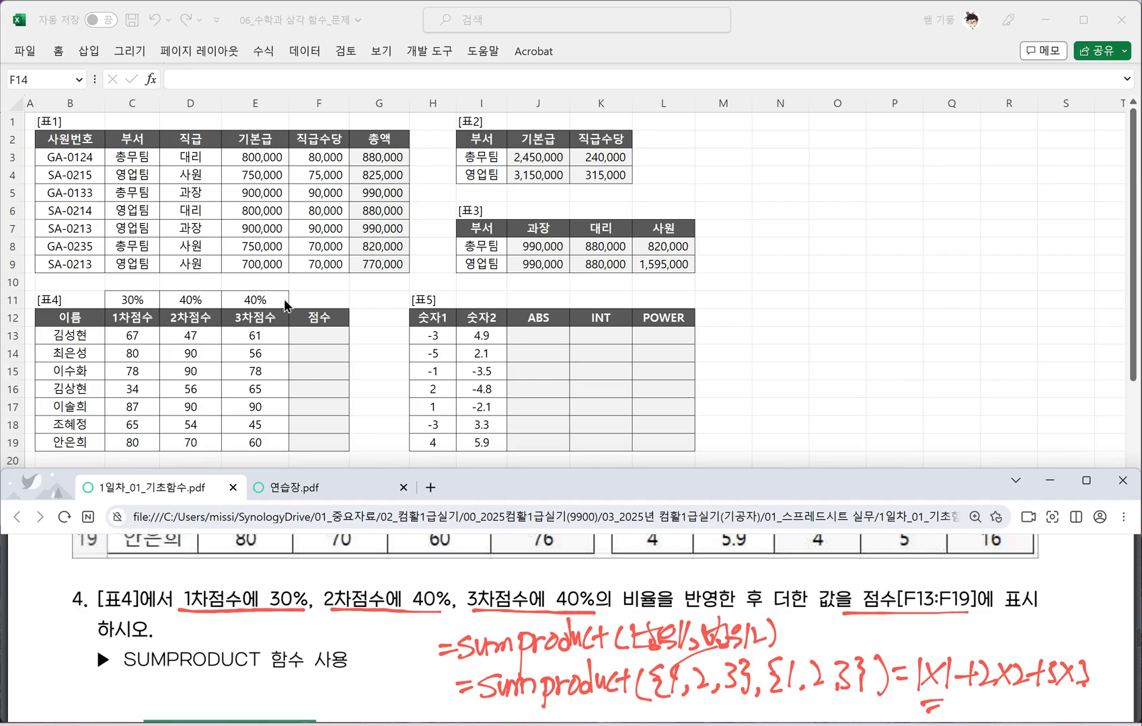
# In the Excel workbook, enter =SUMPRODUCT($C$11:$E$11,C13:E13) in F13, the first 점수 cell of 표4
pyautogui.click(323, 336)
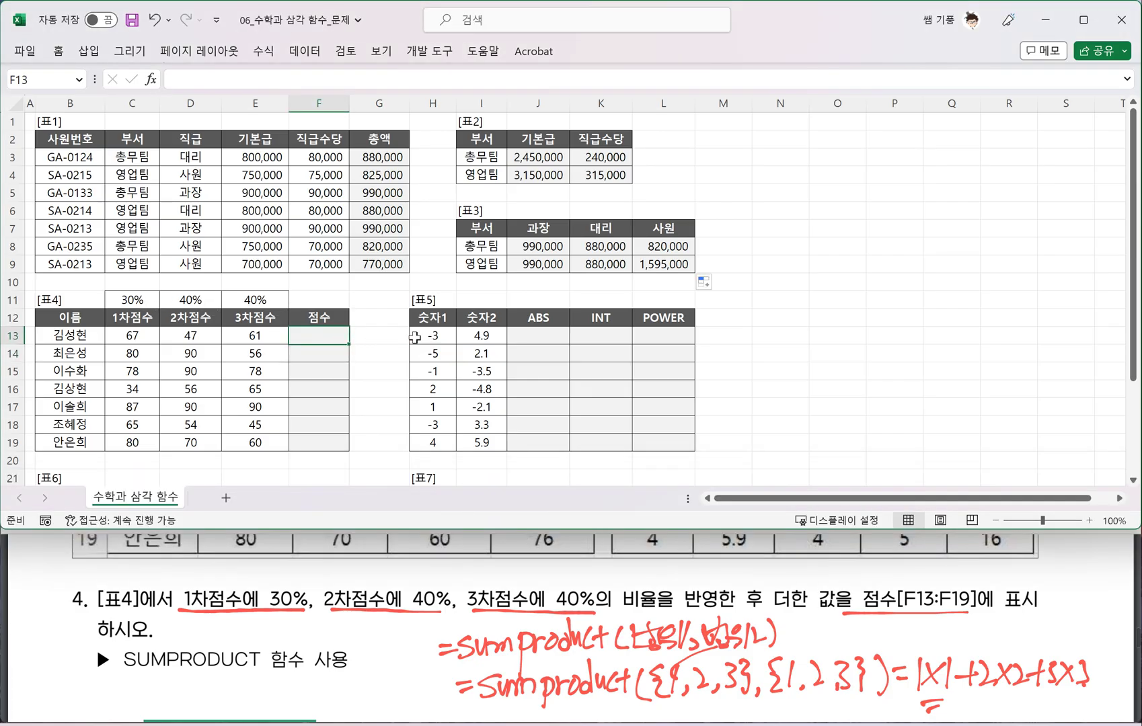
pyautogui.write('=SUP')
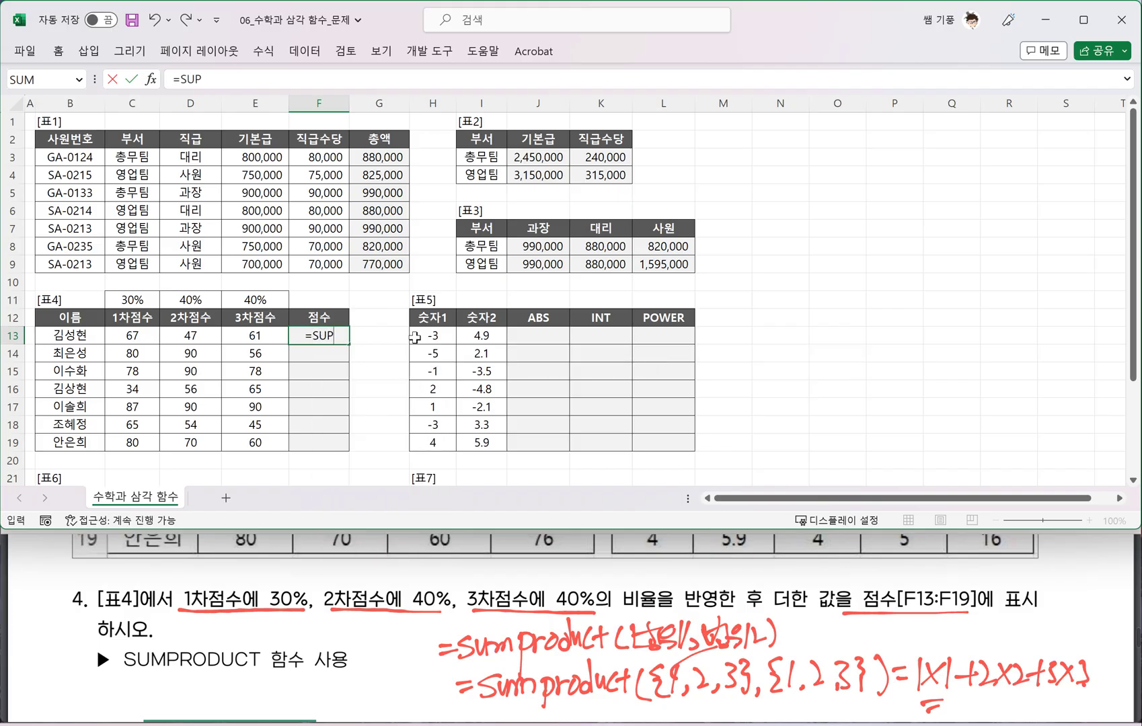
pyautogui.press('BackSpace')
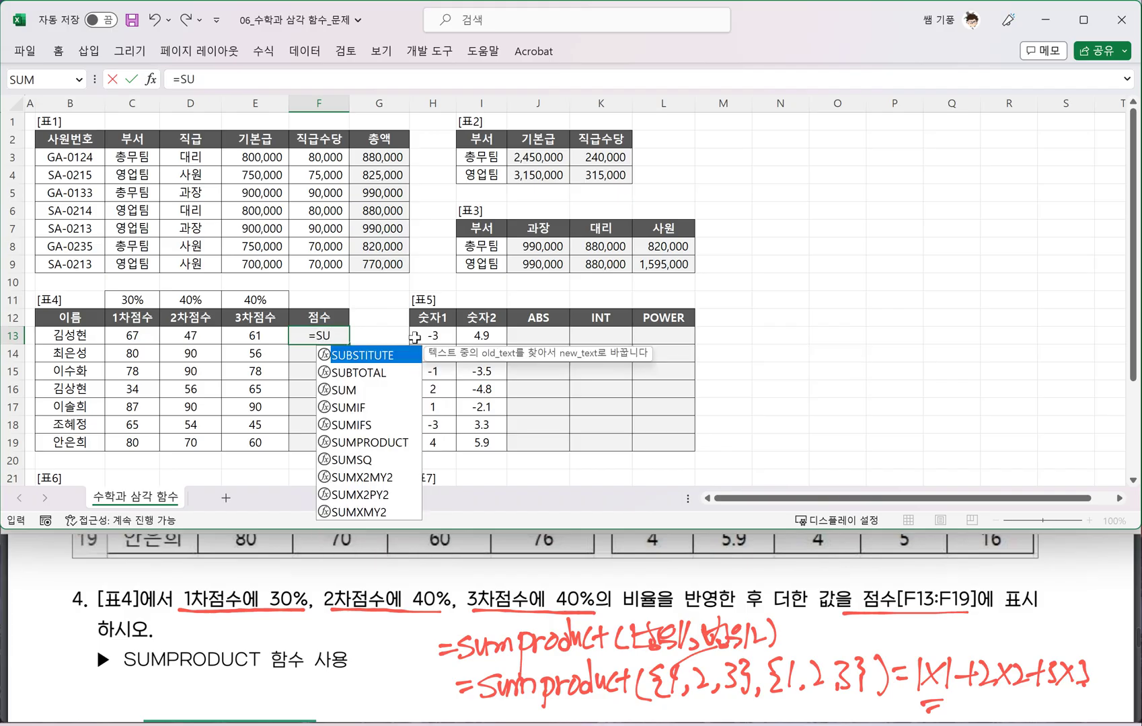
pyautogui.write('MP')
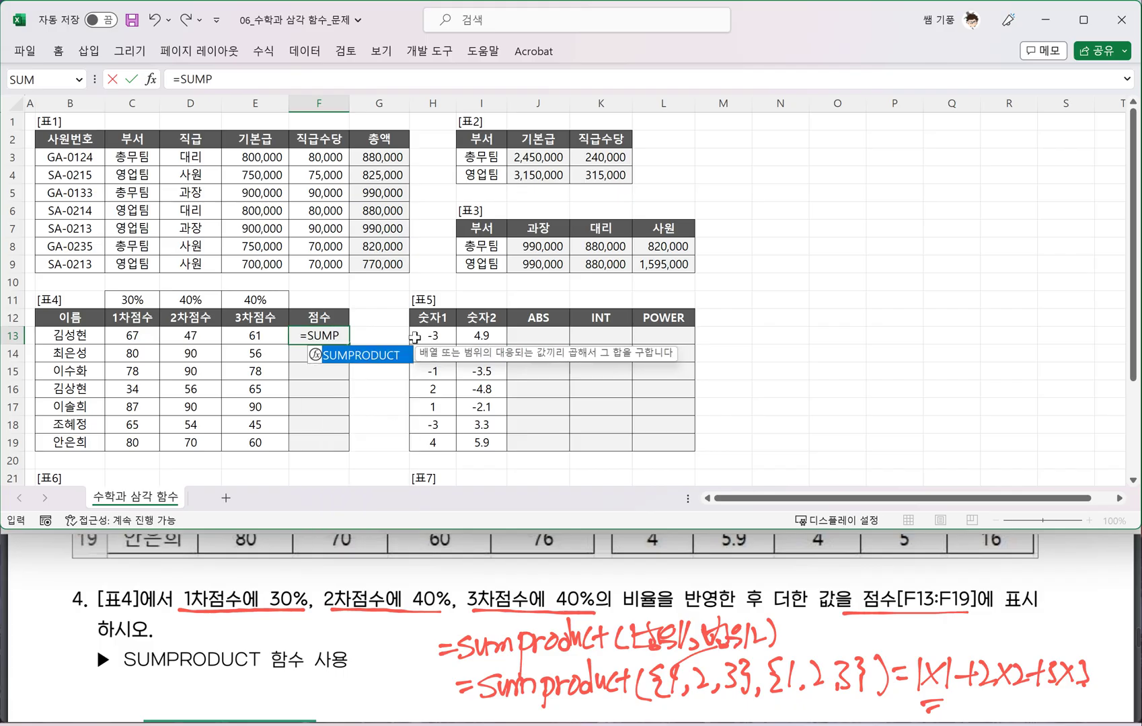
pyautogui.press('Tab')
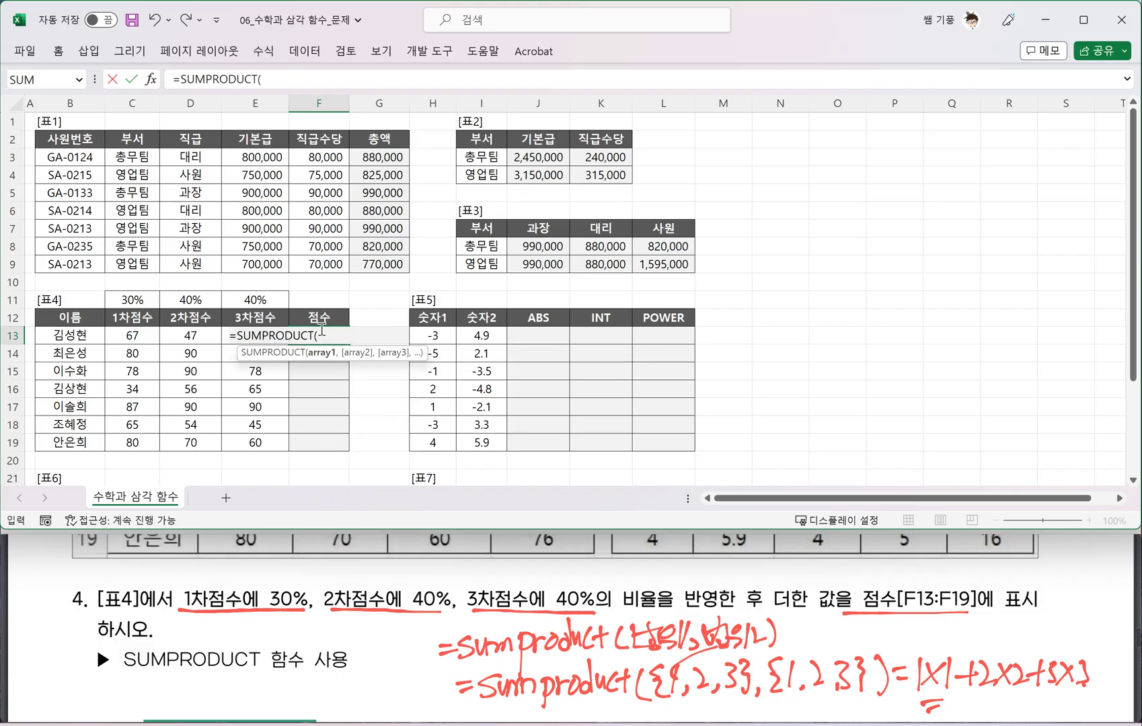
pyautogui.moveTo(129, 299); pyautogui.dragTo(248, 299)
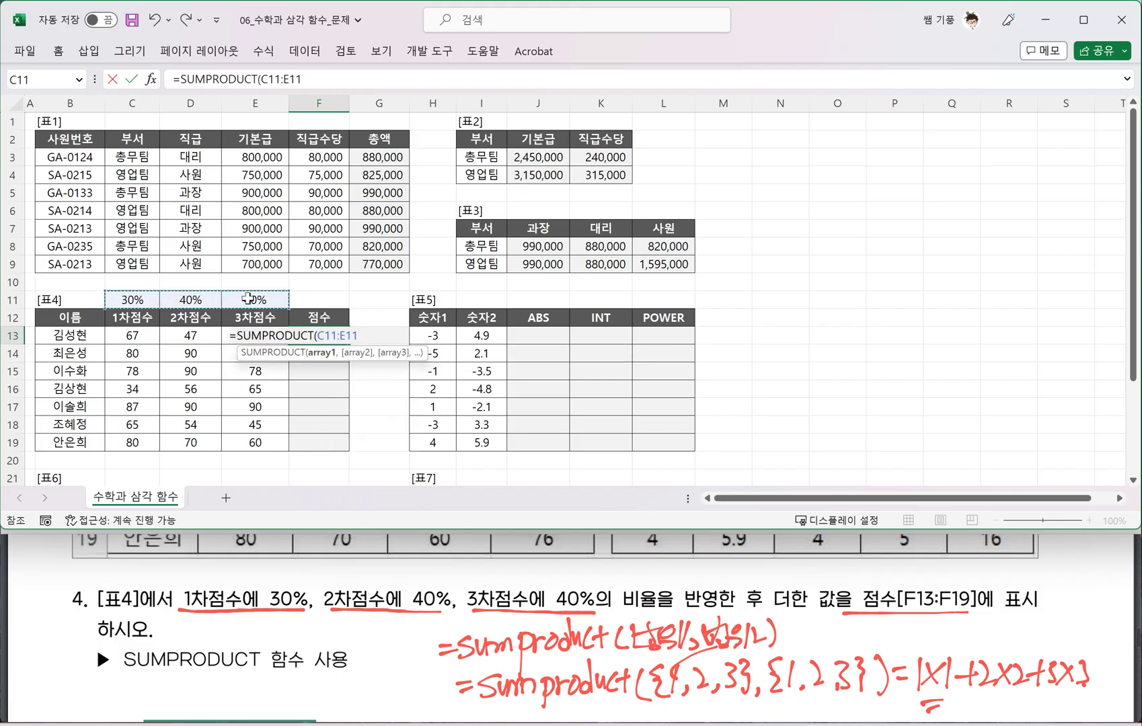
pyautogui.press('F4')
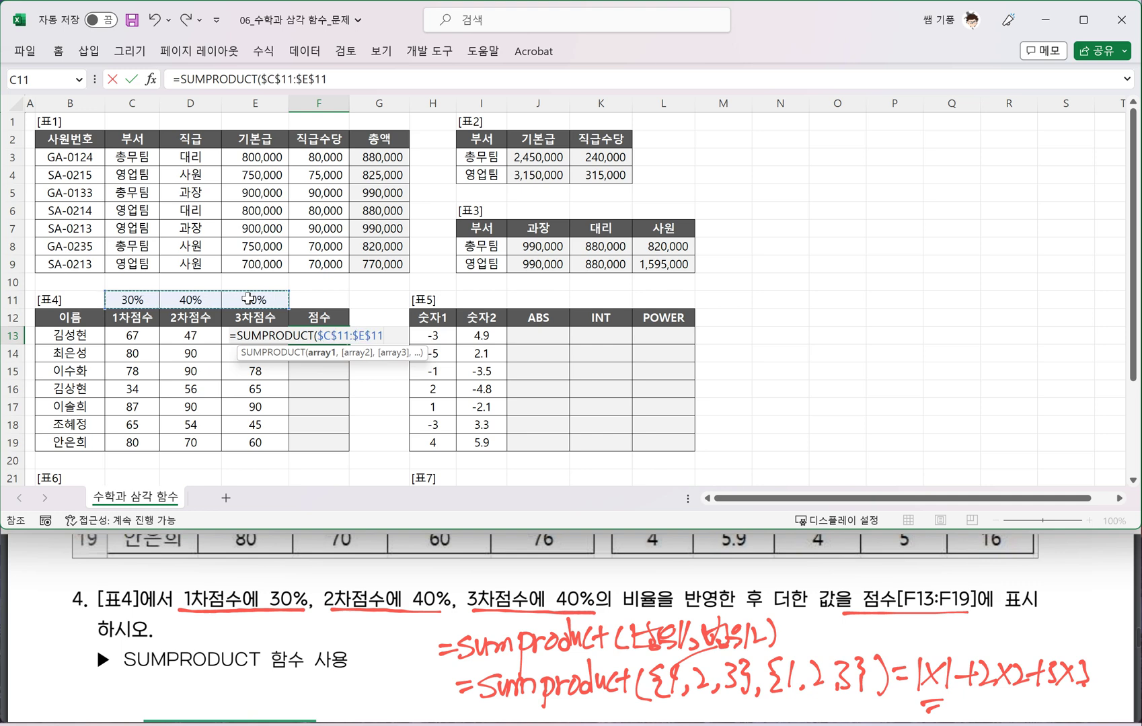
pyautogui.write(',')
pyautogui.moveTo(131, 334); pyautogui.dragTo(286, 333)
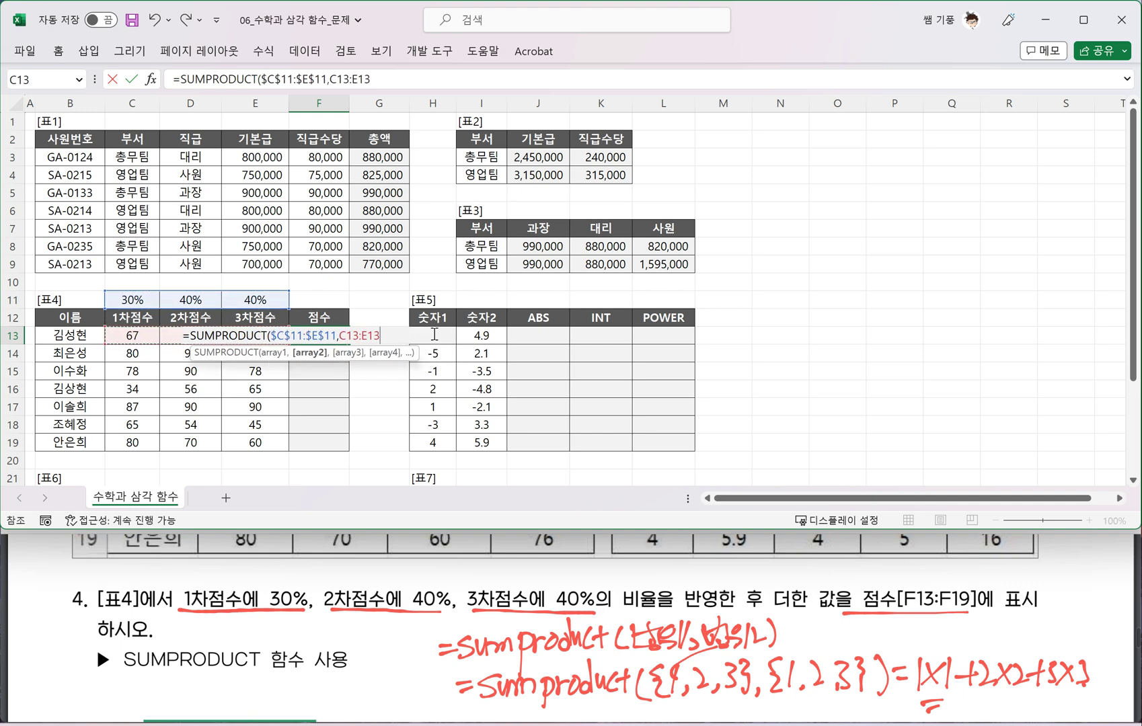
pyautogui.write(')')
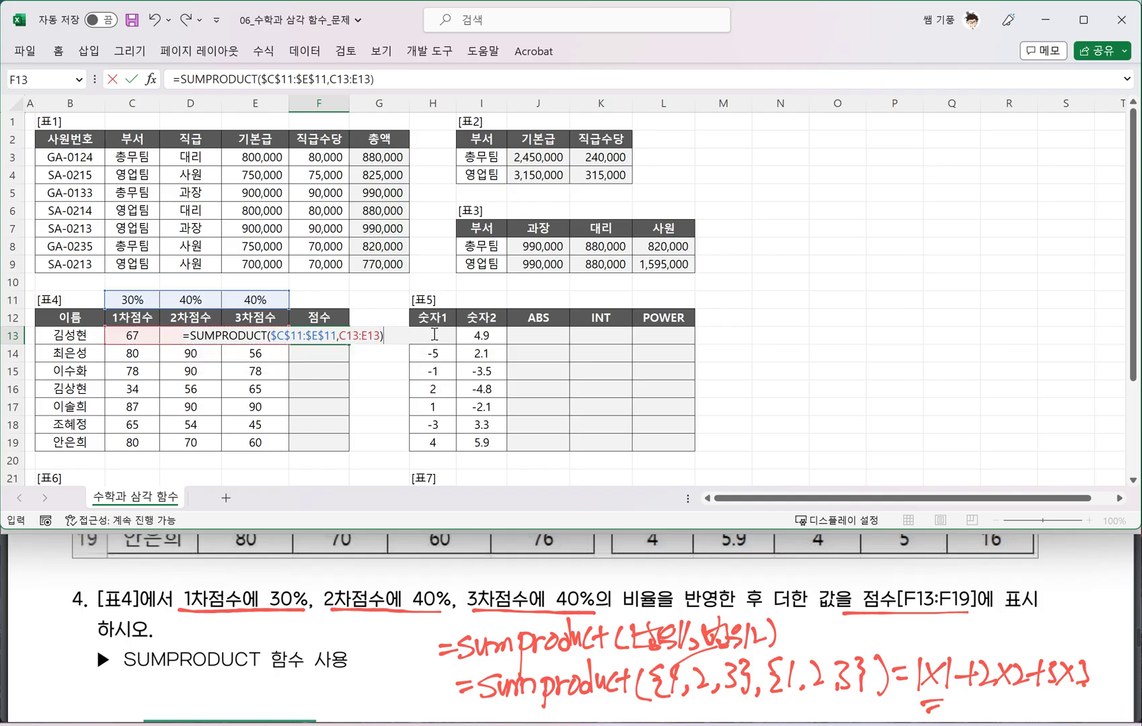
pyautogui.press('Return')
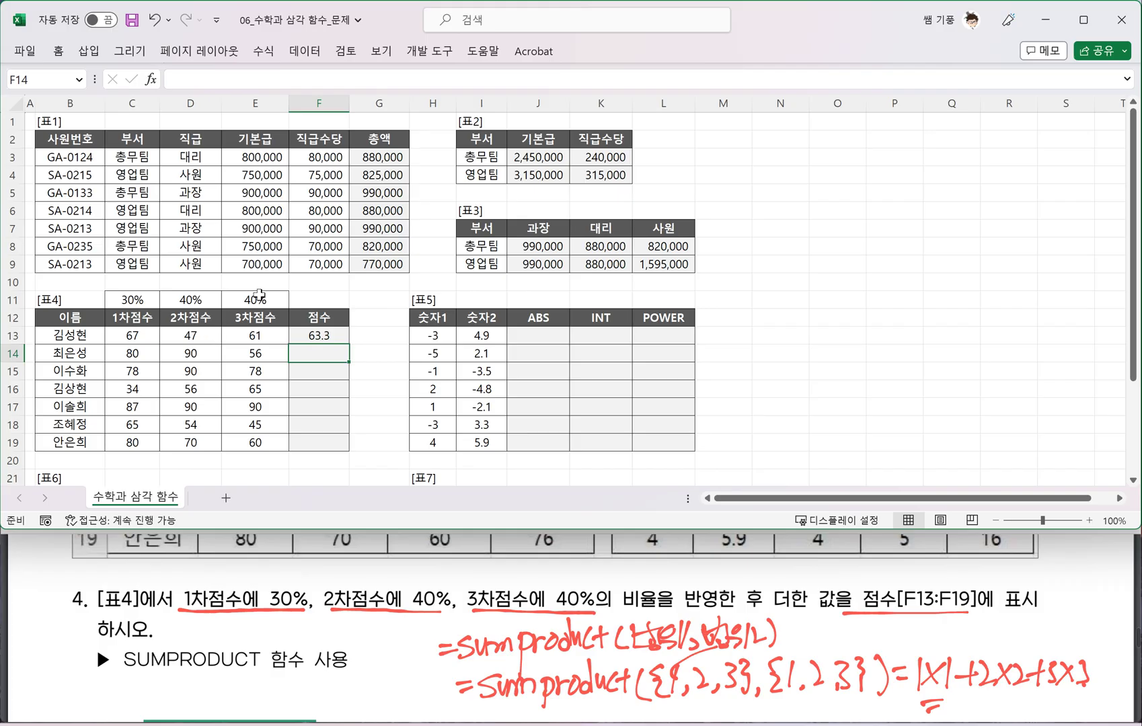
# Fill the F13 SUMPRODUCT formula down the 점수 column of 표4 to F19
pyautogui.click(326, 335)
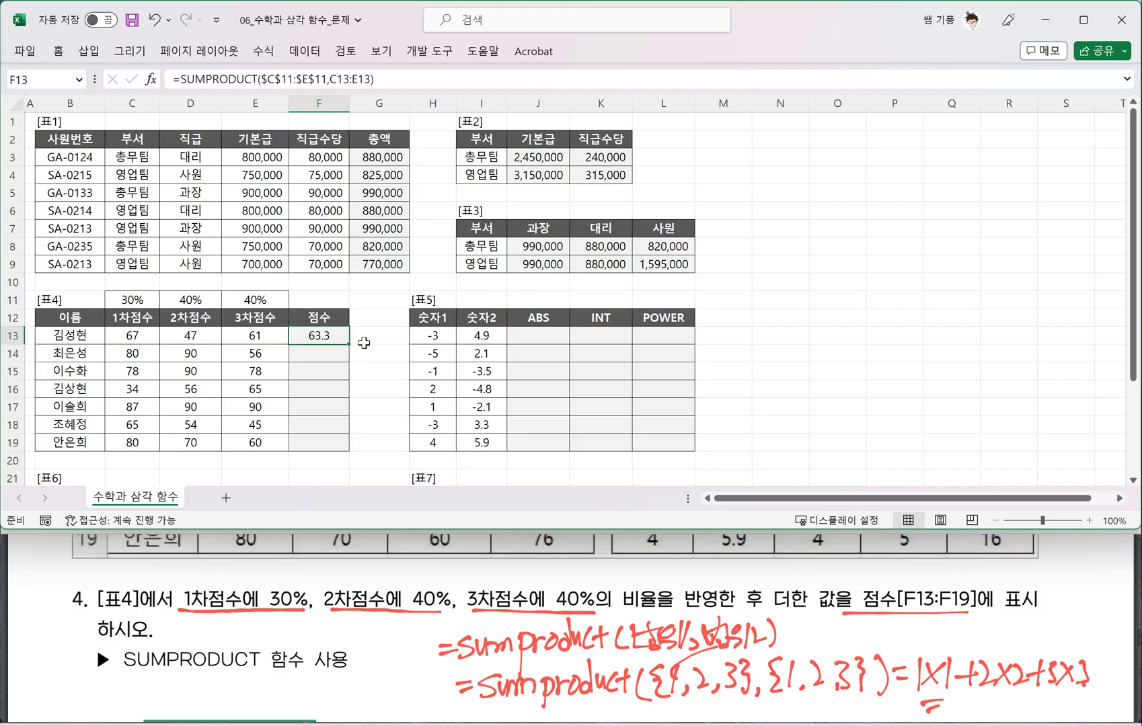
pyautogui.moveTo(348, 344); pyautogui.dragTo(347, 450)
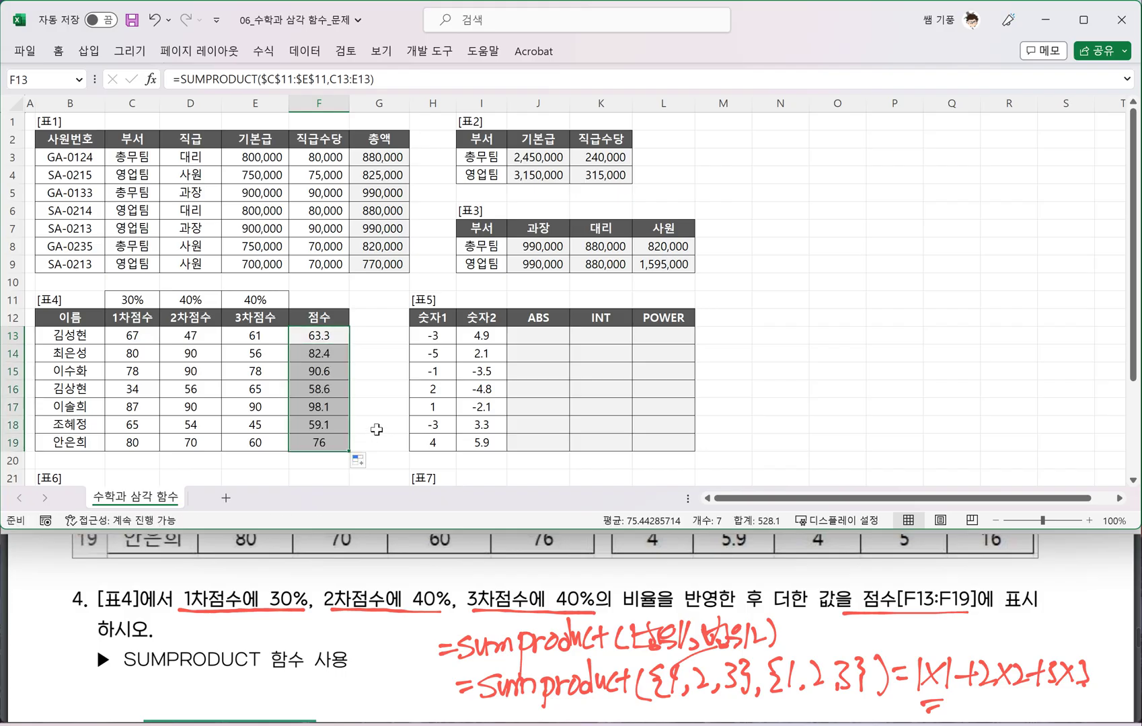
pyautogui.click(376, 430)
pyautogui.click(571, 405)
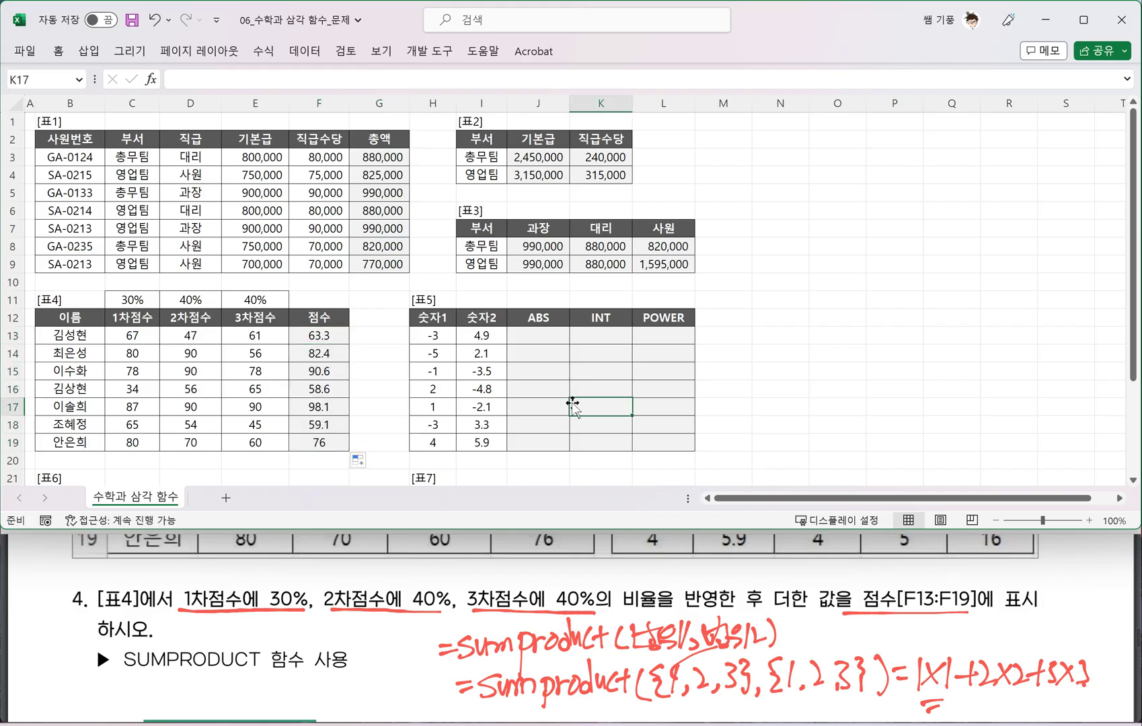
# In the PDF handout, underline "숫자1[H13:H19]의 절대값" and "ABS 함수 사용" in problem 5
pyautogui.scroll(-2, 407, 594)
pyautogui.scroll(-3, 406, 594)
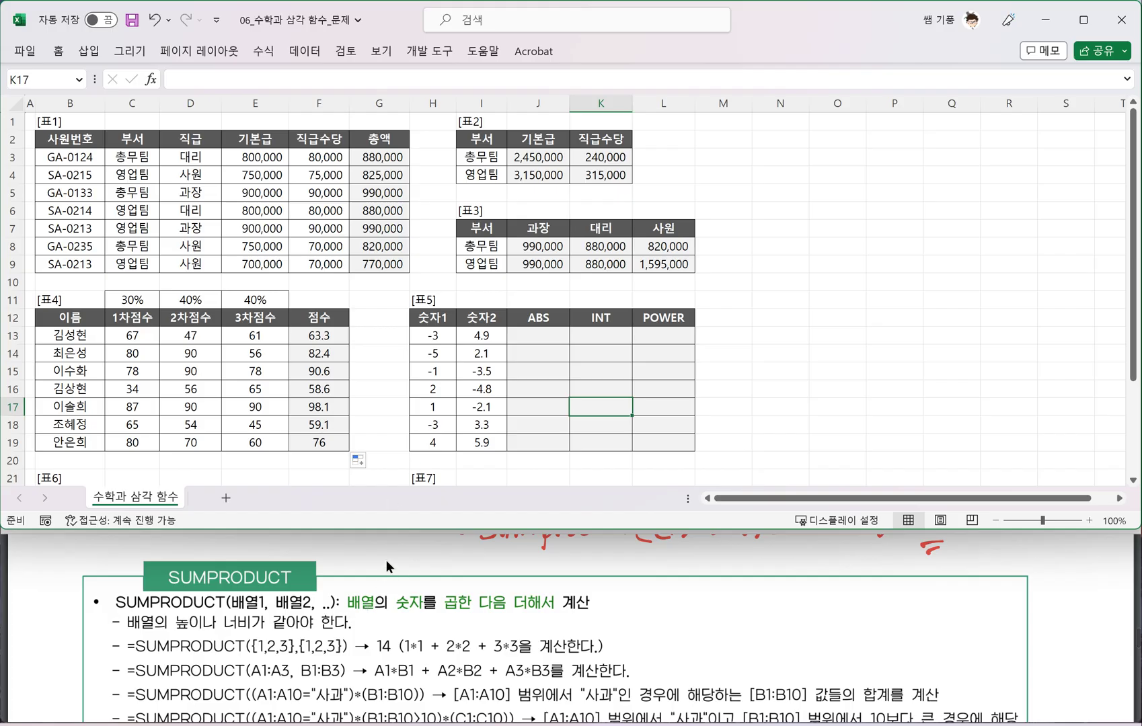
pyautogui.scroll(-2, 367, 590)
pyautogui.scroll(-4, 364, 590)
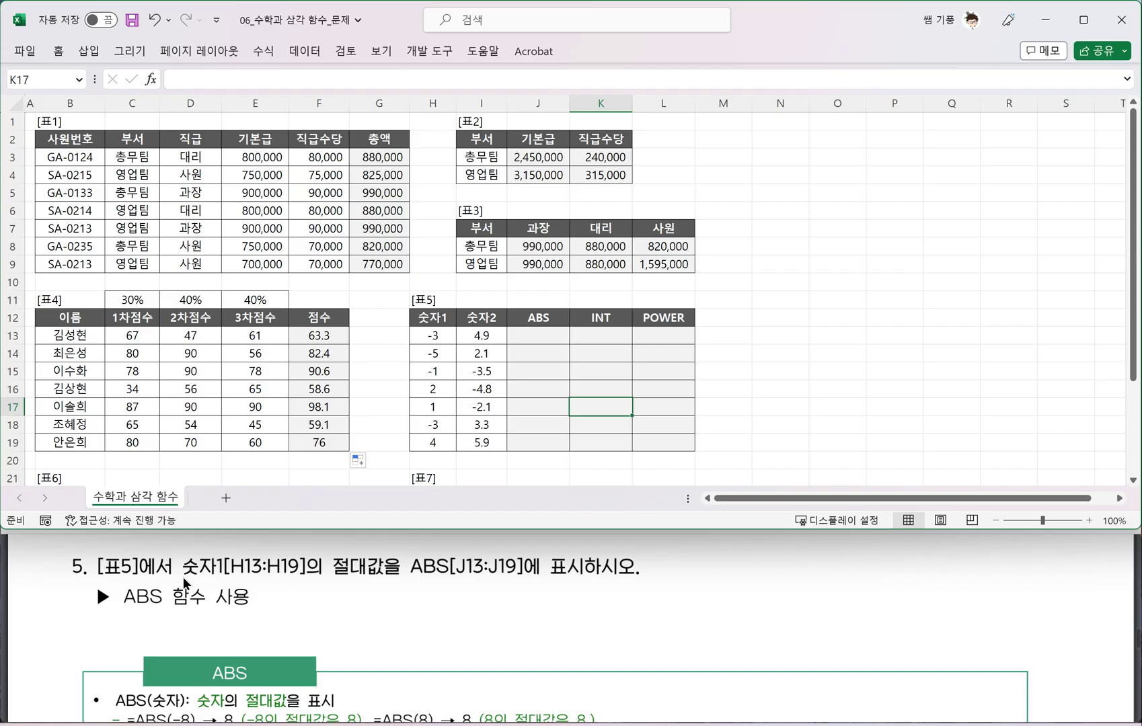
pyautogui.moveTo(182, 577); pyautogui.dragTo(383, 578)
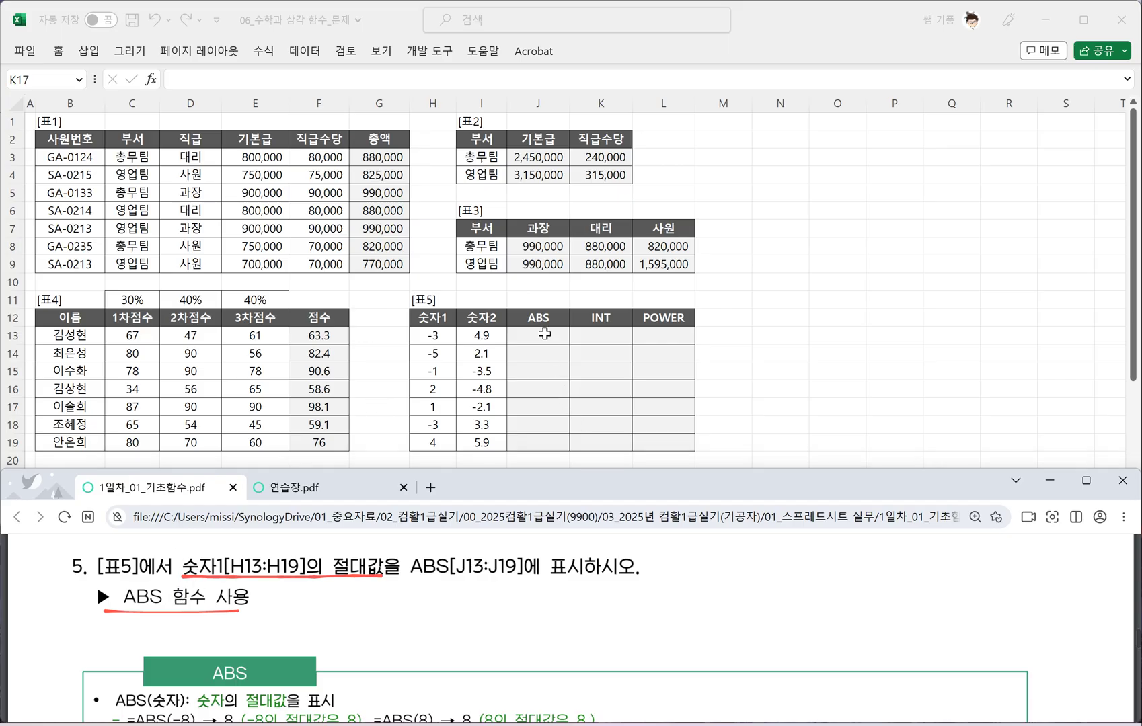
# Enter =ABS(H13) in J13 of 표5 and fill the formula down the ABS column to J19
pyautogui.click(548, 333)
pyautogui.write('=A')
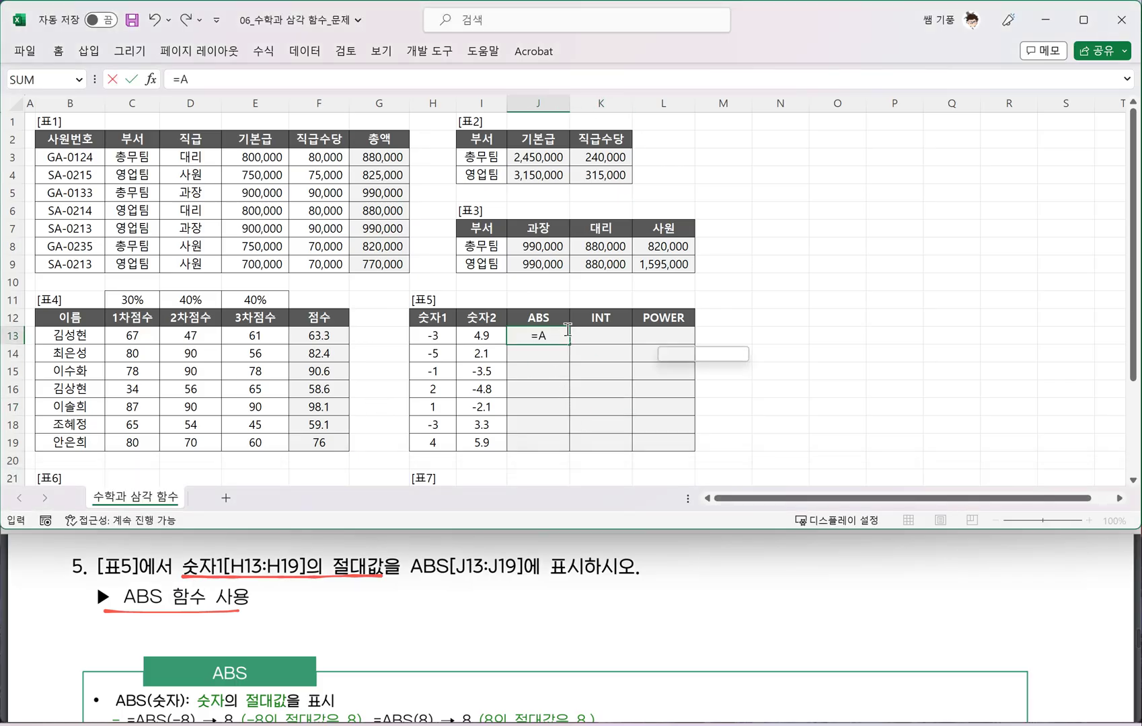
pyautogui.write('BS')
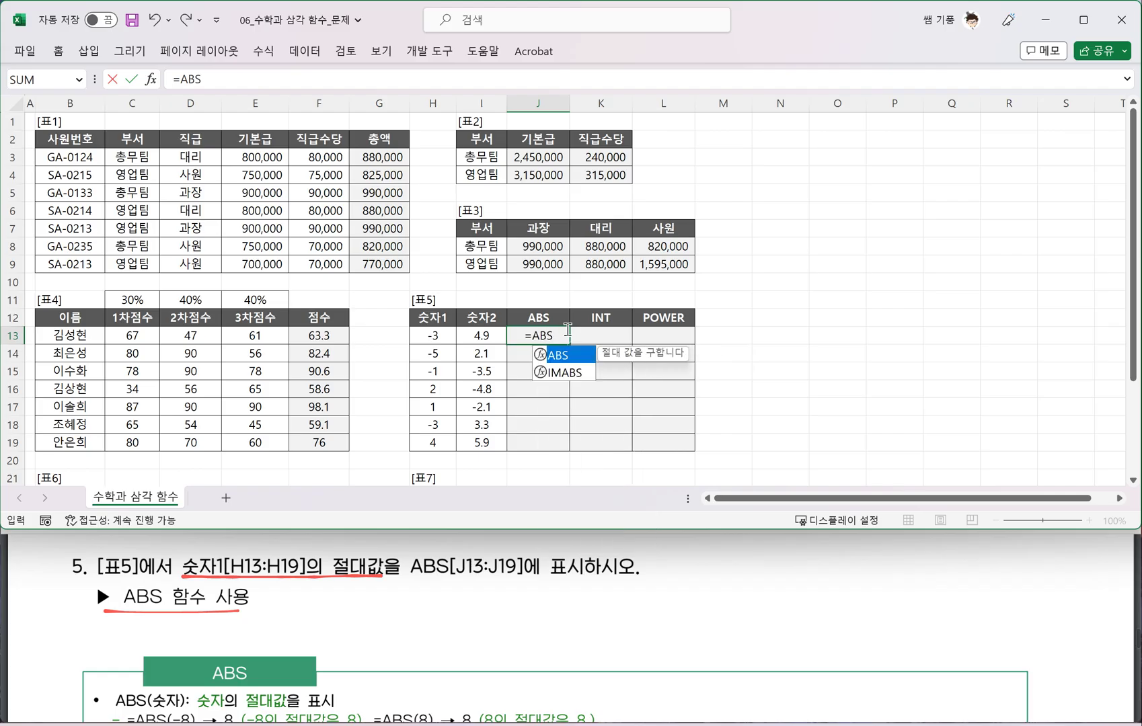
pyautogui.write('(')
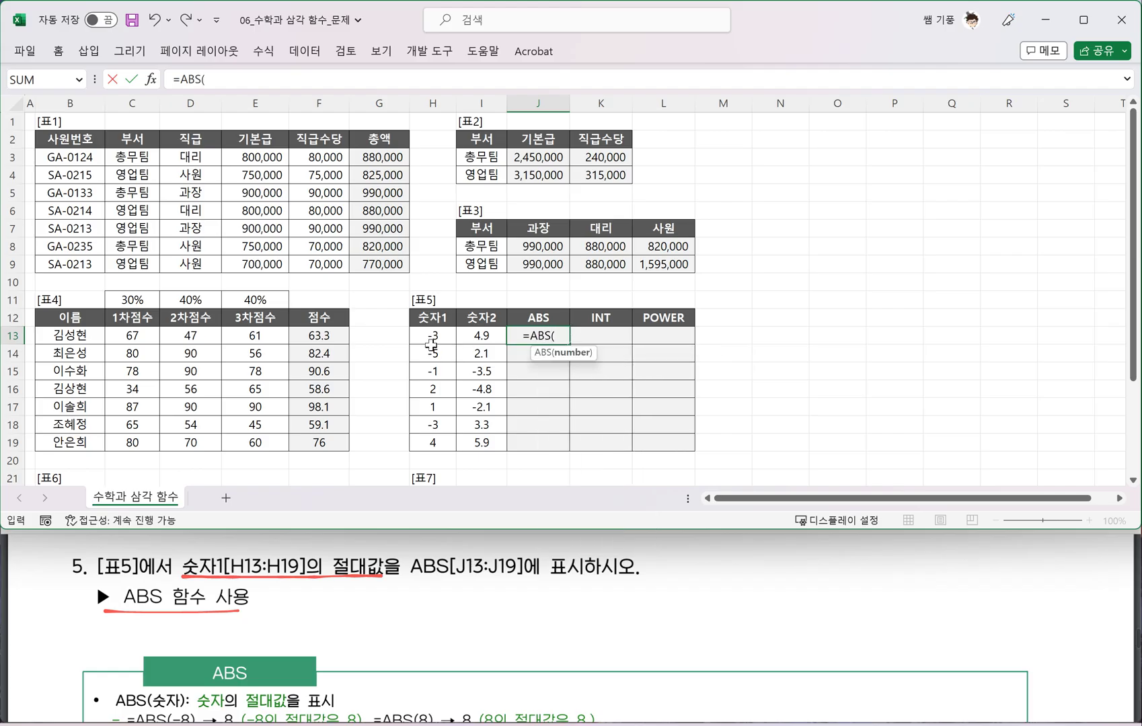
pyautogui.click(431, 341)
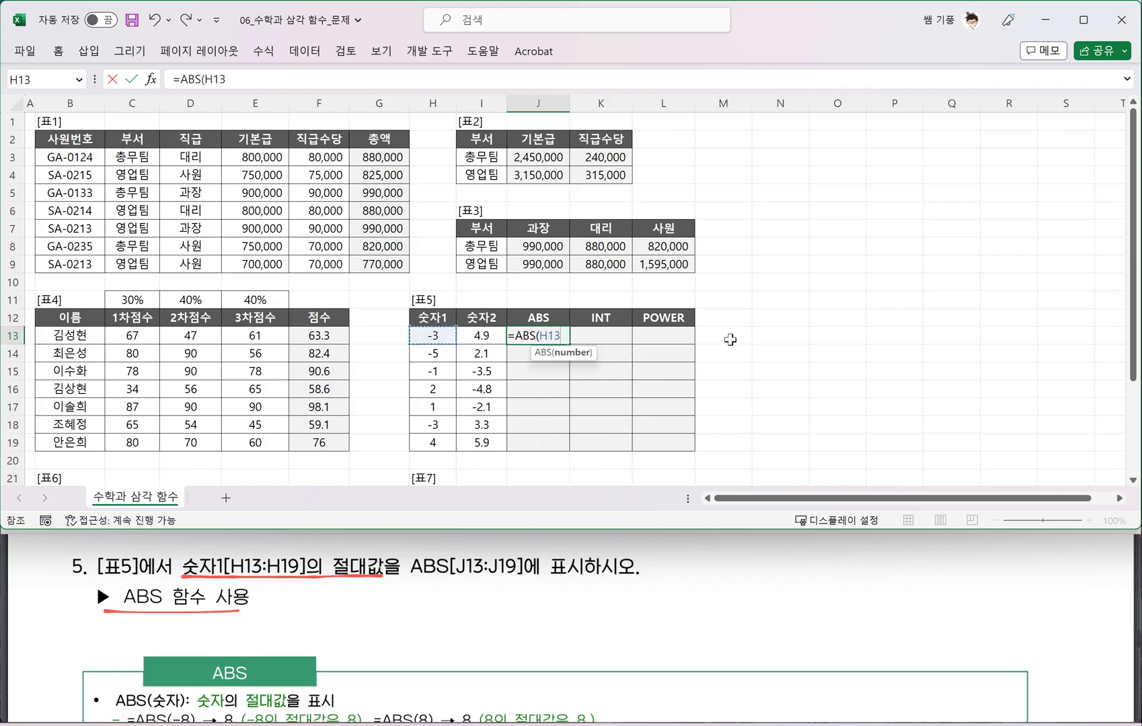
pyautogui.write(')')
pyautogui.press('Return')
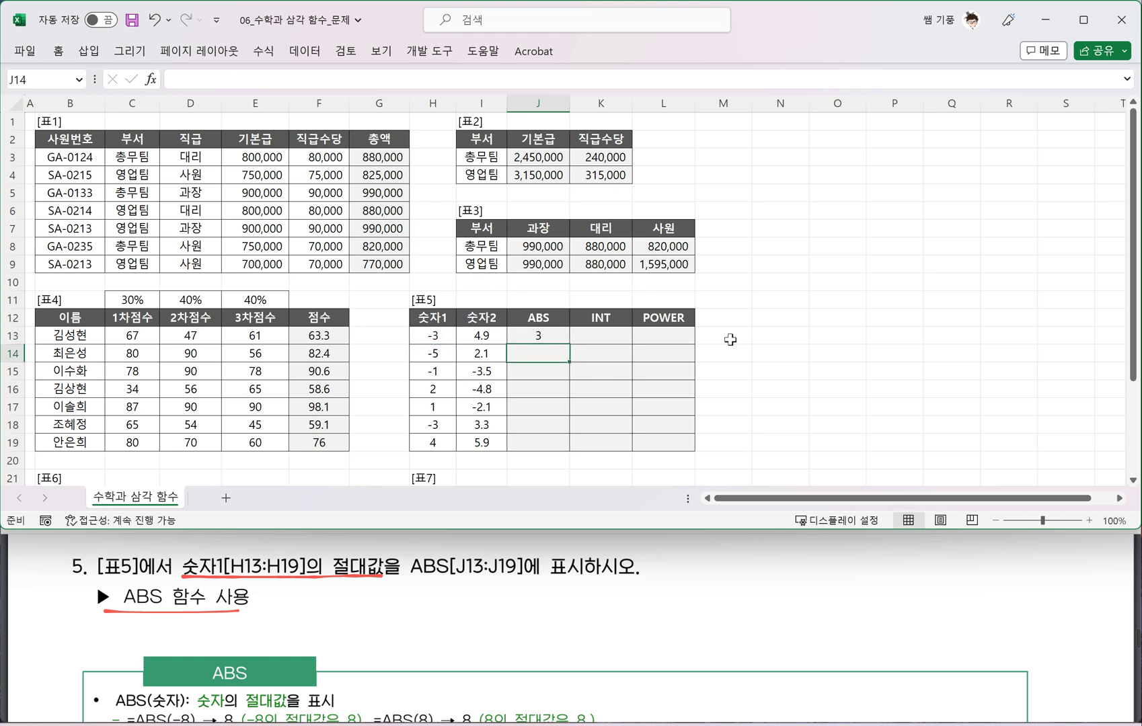
pyautogui.click(558, 338)
pyautogui.moveTo(569, 344); pyautogui.dragTo(618, 445)
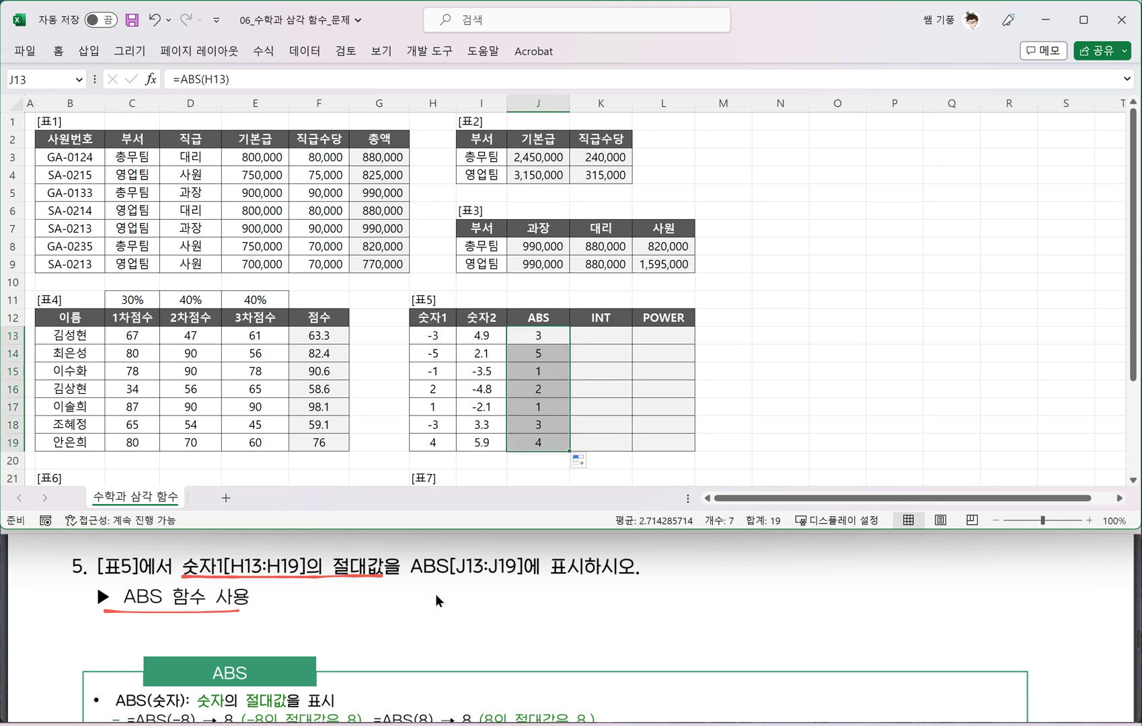
# In the PDF handout, underline "숫자2[I13:I19]를 가장 낮은 정수로 INT[K13:K19]에 표시하시오." and "INT 함수" in problem 6
pyautogui.click(401, 594)
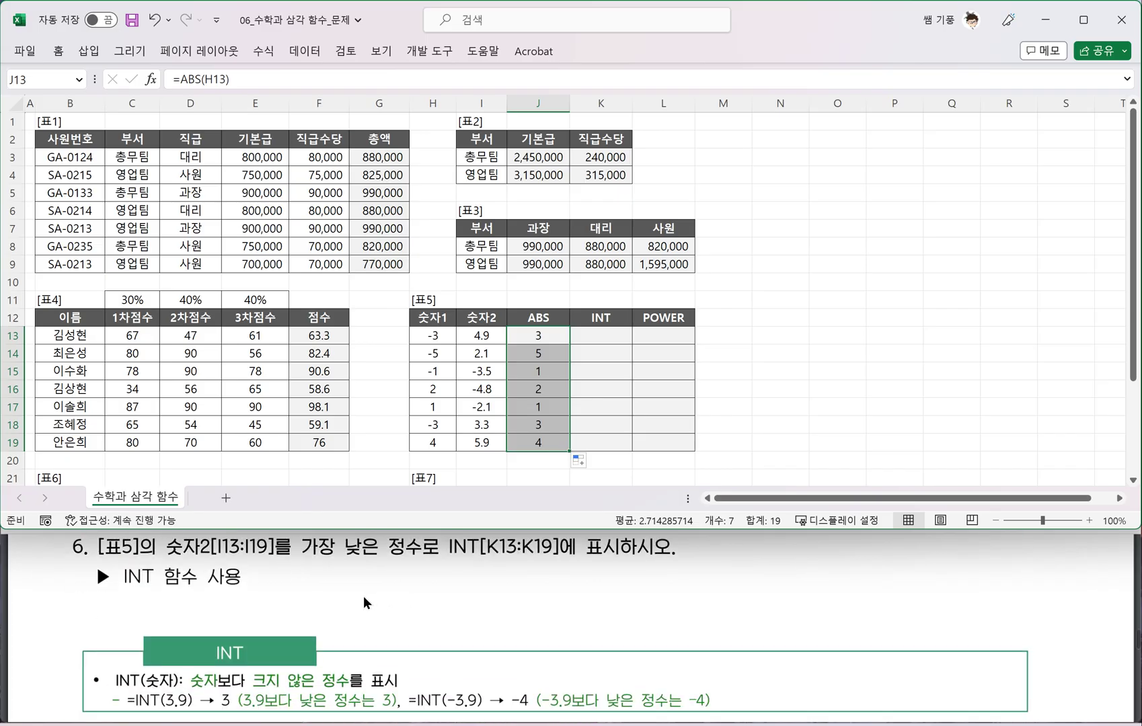
pyautogui.scroll(1, 361, 596)
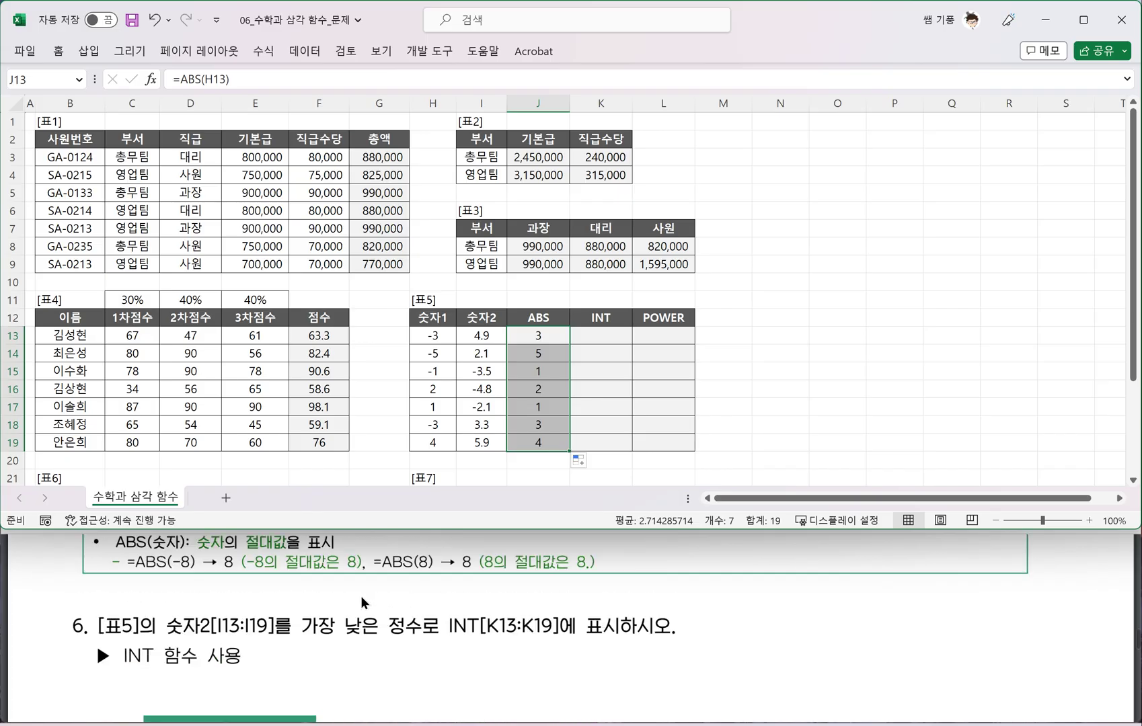
pyautogui.click(159, 637)
pyautogui.moveTo(160, 637); pyautogui.dragTo(229, 636)
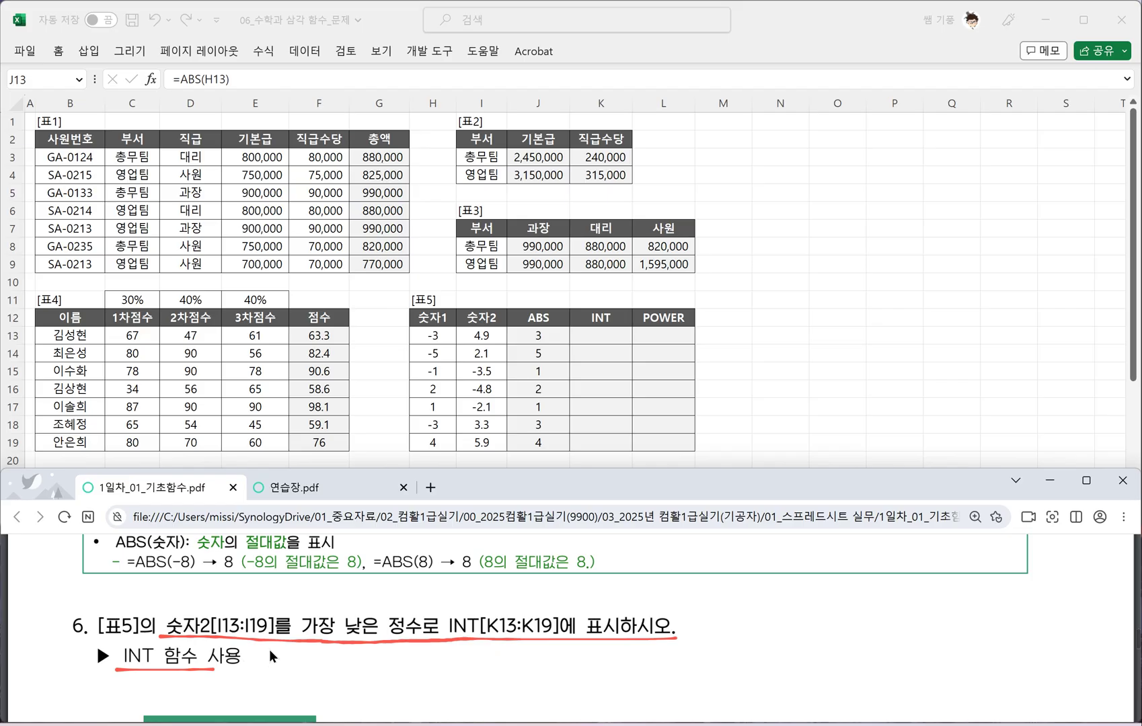
# Handwrite the example "=int(3.4)→3" in the blank space beside problem 6
pyautogui.moveTo(762, 609)
pyautogui.mouseDown()
pyautogui.moveTo(779, 606)
pyautogui.moveTo(779, 619)
pyautogui.mouseUp()
pyautogui.moveTo(783, 603); pyautogui.dragTo(791, 601)
pyautogui.moveTo(794, 607)
pyautogui.mouseDown()
pyautogui.moveTo(794, 621)
pyautogui.moveTo(838, 601)
pyautogui.mouseUp()
pyautogui.moveTo(830, 594); pyautogui.dragTo(832, 623)
pyautogui.scroll(1, 244, 647)
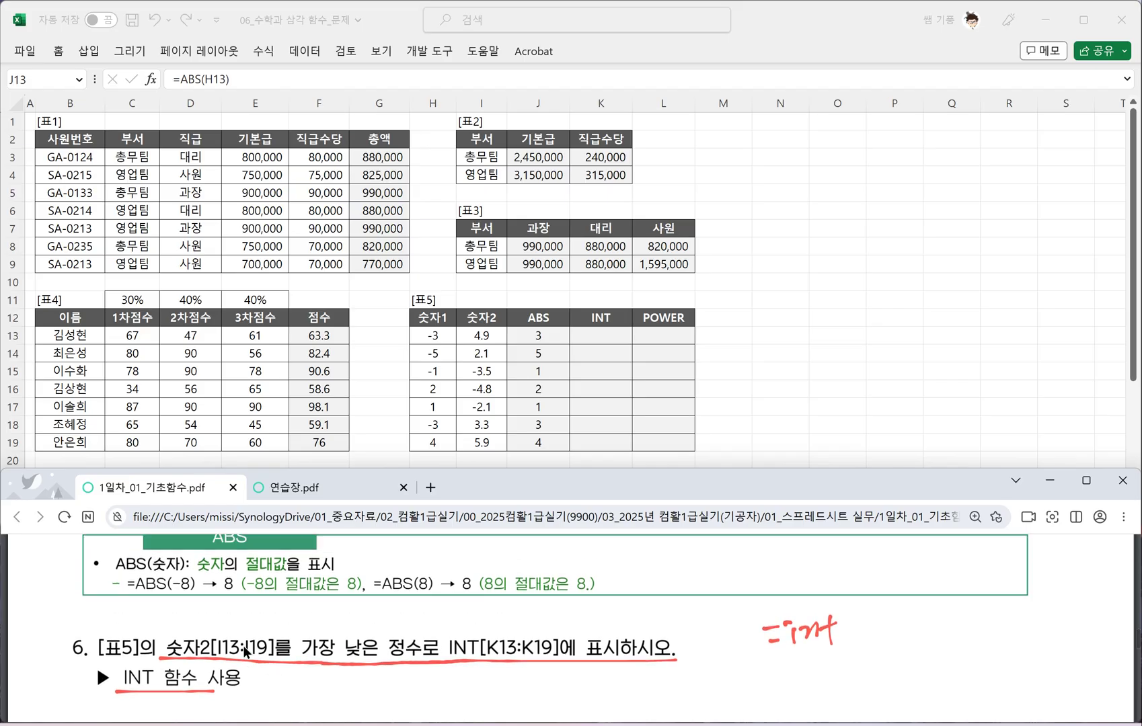
pyautogui.scroll(3, 245, 651)
pyautogui.scroll(-4, 326, 629)
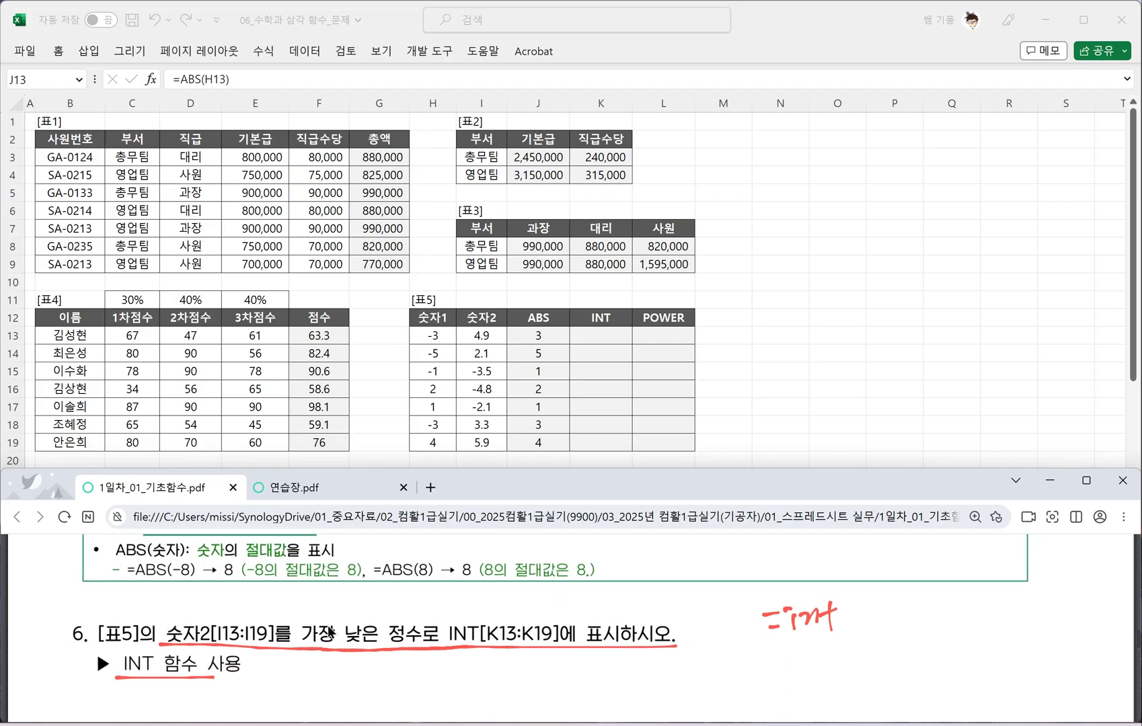
pyautogui.moveTo(860, 599)
pyautogui.mouseDown()
pyautogui.moveTo(854, 628)
pyautogui.moveTo(883, 625)
pyautogui.mouseUp()
pyautogui.moveTo(905, 597)
pyautogui.mouseDown()
pyautogui.moveTo(915, 613)
pyautogui.moveTo(904, 625)
pyautogui.mouseUp()
pyautogui.moveTo(920, 595)
pyautogui.mouseDown()
pyautogui.moveTo(922, 625)
pyautogui.moveTo(964, 610)
pyautogui.mouseUp()
pyautogui.moveTo(956, 597)
pyautogui.mouseDown()
pyautogui.moveTo(957, 619)
pyautogui.moveTo(986, 596)
pyautogui.moveTo(976, 614)
pyautogui.mouseUp()
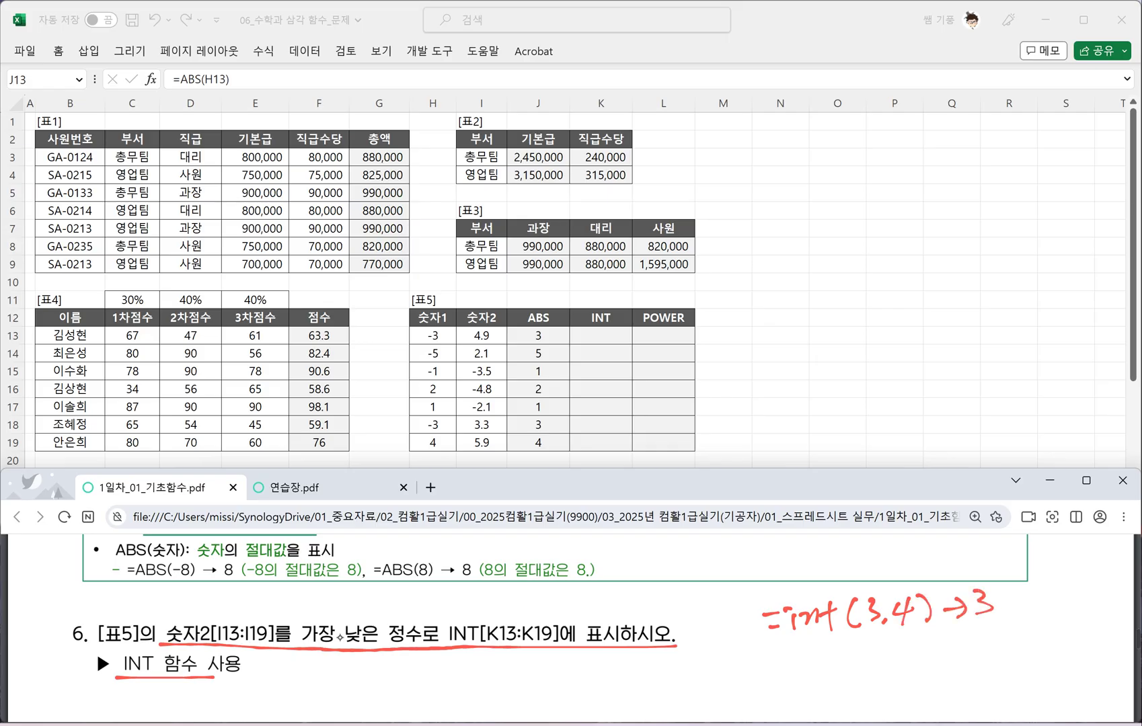
# Handwrite a second example, "=int(3.9)→3", under the 3.4 example beside problem 6
pyautogui.moveTo(767, 655); pyautogui.dragTo(783, 652)
pyautogui.moveTo(772, 666); pyautogui.dragTo(838, 654)
pyautogui.moveTo(827, 646)
pyautogui.mouseDown()
pyautogui.moveTo(829, 669)
pyautogui.moveTo(846, 667)
pyautogui.mouseUp()
pyautogui.moveTo(858, 643); pyautogui.dragTo(863, 666)
pyautogui.click(884, 663)
pyautogui.moveTo(903, 647)
pyautogui.mouseDown()
pyautogui.moveTo(892, 657)
pyautogui.moveTo(904, 669)
pyautogui.mouseUp()
pyautogui.moveTo(913, 642)
pyautogui.mouseDown()
pyautogui.moveTo(919, 666)
pyautogui.moveTo(955, 653)
pyautogui.mouseUp()
pyautogui.moveTo(947, 645)
pyautogui.mouseDown()
pyautogui.moveTo(955, 654)
pyautogui.moveTo(983, 641)
pyautogui.moveTo(988, 654)
pyautogui.moveTo(973, 665)
pyautogui.mouseUp()
pyautogui.hotkey('ctrl', 'z')
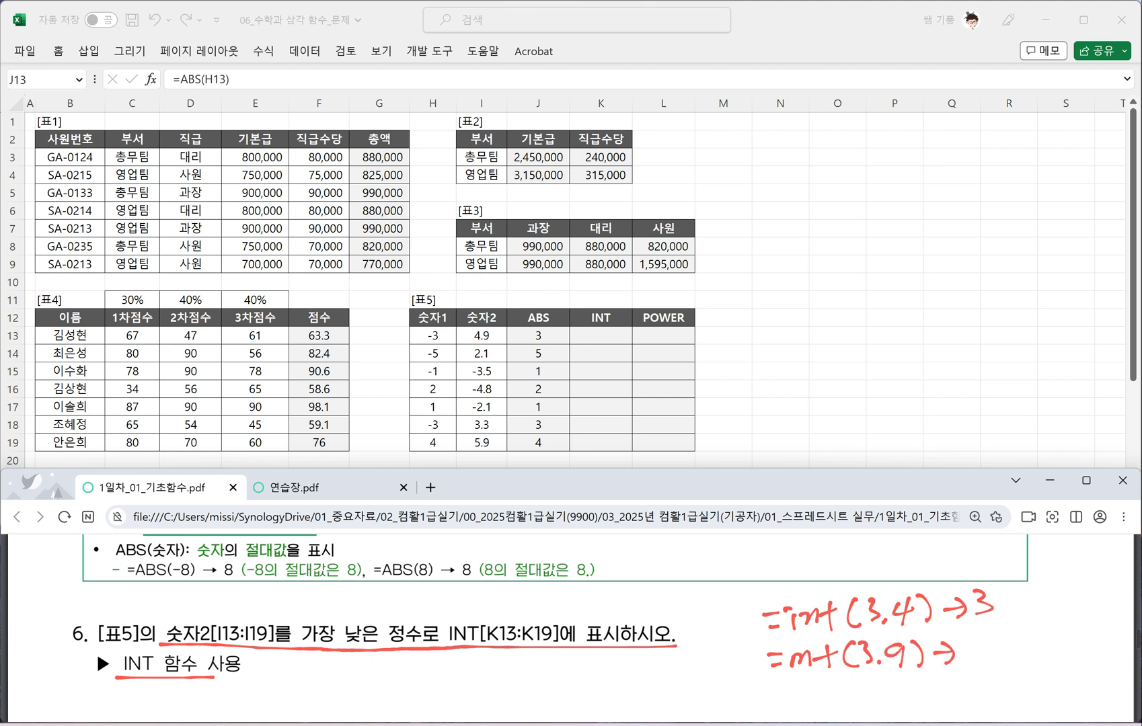
pyautogui.moveTo(967, 640); pyautogui.dragTo(973, 663)
# Handwrite the negative example "=int(-3.4)→-4" under the two positive INT examples
pyautogui.scroll(-1, 556, 629)
pyautogui.moveTo(772, 675); pyautogui.dragTo(787, 672)
pyautogui.moveTo(773, 682); pyautogui.dragTo(798, 672)
pyautogui.moveTo(802, 674)
pyautogui.mouseDown()
pyautogui.moveTo(804, 685)
pyautogui.moveTo(832, 668)
pyautogui.mouseUp()
pyautogui.moveTo(866, 671); pyautogui.dragTo(934, 670)
pyautogui.click(903, 676)
pyautogui.moveTo(929, 657); pyautogui.dragTo(927, 683)
pyautogui.moveTo(951, 667); pyautogui.dragTo(975, 663)
pyautogui.moveTo(966, 656)
pyautogui.mouseDown()
pyautogui.moveTo(967, 676)
pyautogui.moveTo(1010, 661)
pyautogui.mouseUp()
pyautogui.moveTo(1023, 649)
pyautogui.mouseDown()
pyautogui.moveTo(1042, 659)
pyautogui.moveTo(1023, 685)
pyautogui.mouseUp()
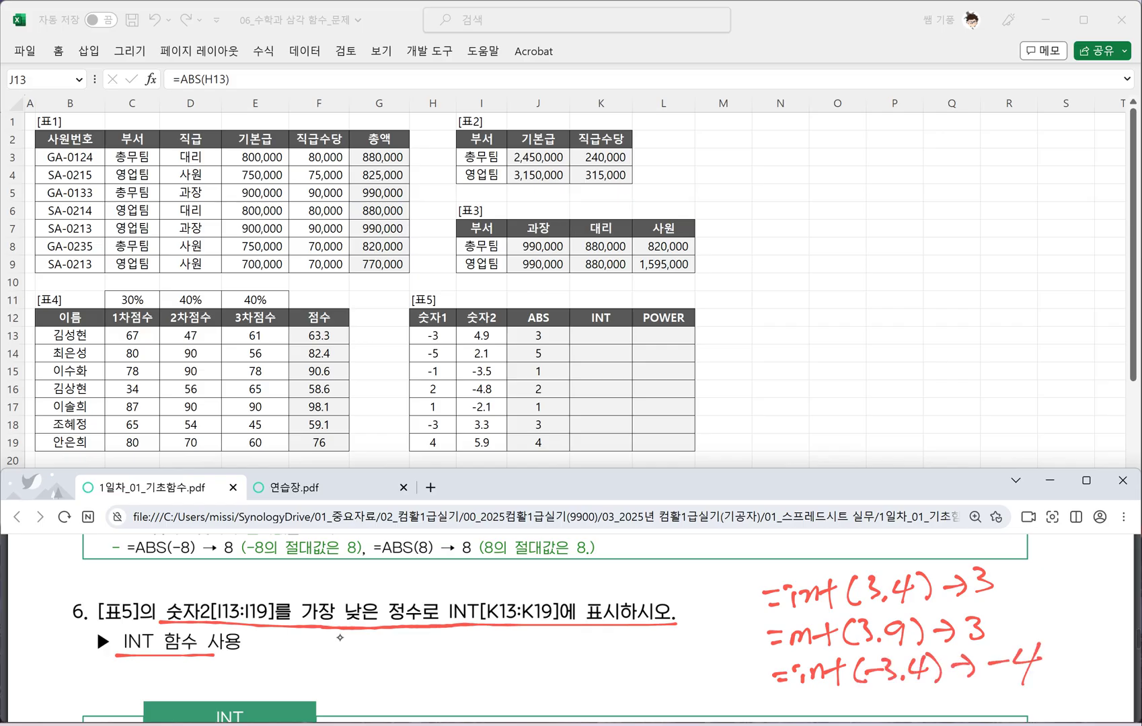
# Handwrite the last INT example, "=int(-3.9)→-4", under the -3.4 example
pyautogui.scroll(-1, 340, 638)
pyautogui.moveTo(774, 701); pyautogui.dragTo(789, 699)
pyautogui.moveTo(777, 711); pyautogui.dragTo(789, 710)
pyautogui.moveTo(800, 704)
pyautogui.mouseDown()
pyautogui.moveTo(803, 713)
pyautogui.moveTo(843, 700)
pyautogui.mouseUp()
pyautogui.moveTo(837, 690); pyautogui.dragTo(837, 715)
pyautogui.moveTo(863, 691)
pyautogui.mouseDown()
pyautogui.moveTo(857, 714)
pyautogui.moveTo(879, 704)
pyautogui.moveTo(885, 714)
pyautogui.mouseUp()
pyautogui.moveTo(922, 696)
pyautogui.mouseDown()
pyautogui.moveTo(908, 704)
pyautogui.moveTo(919, 715)
pyautogui.mouseUp()
pyautogui.moveTo(931, 689)
pyautogui.mouseDown()
pyautogui.moveTo(934, 716)
pyautogui.moveTo(970, 701)
pyautogui.mouseUp()
pyautogui.moveTo(963, 692)
pyautogui.mouseDown()
pyautogui.moveTo(963, 716)
pyautogui.moveTo(1001, 695)
pyautogui.moveTo(1040, 698)
pyautogui.moveTo(1025, 706)
pyautogui.mouseUp()
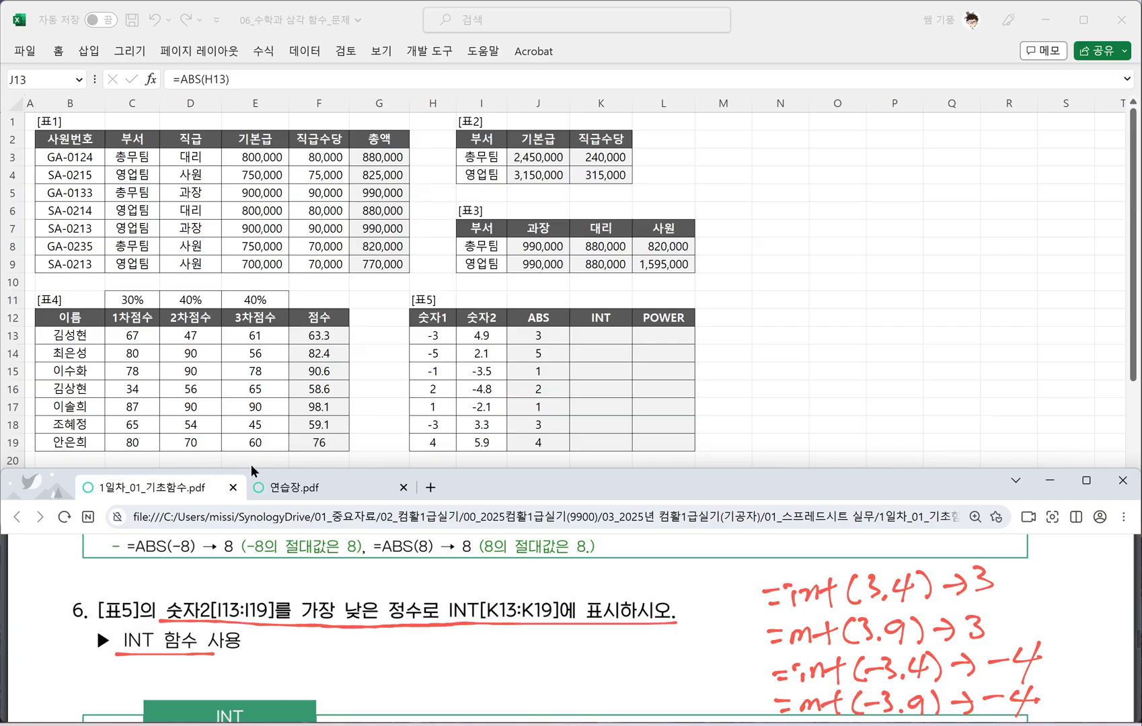
# In the Excel workbook, enter =INT(I13) in K13 of 표5 and fill the formula down the INT column to K19
pyautogui.click(600, 336)
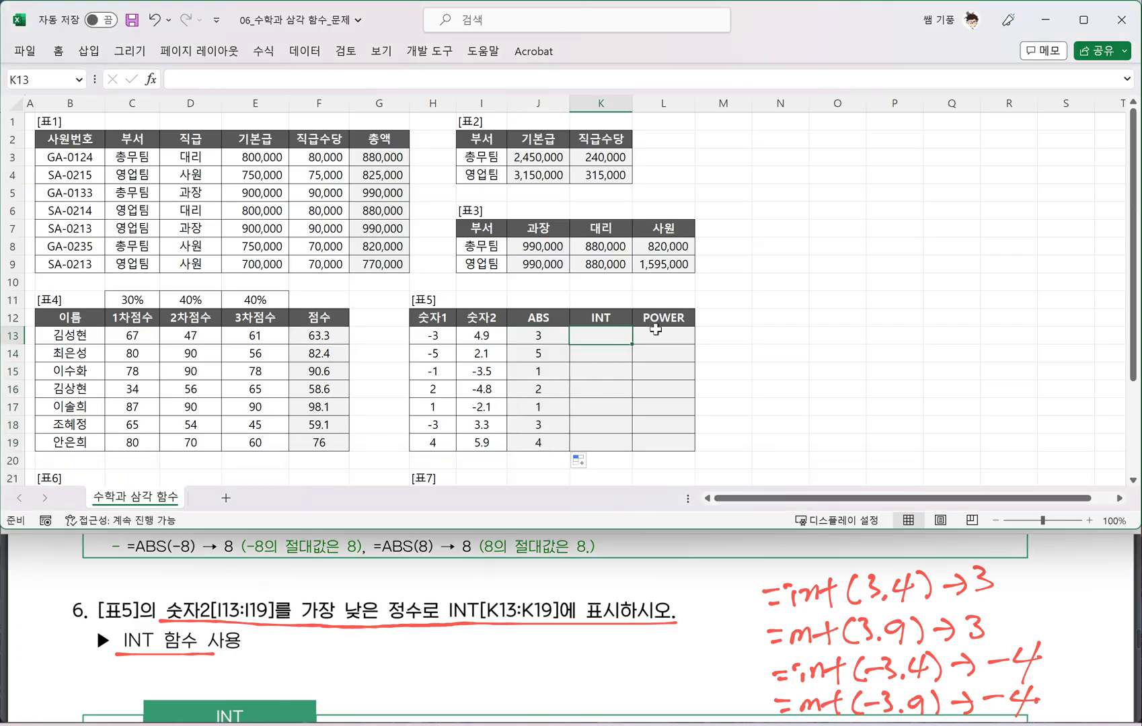
pyautogui.write('=')
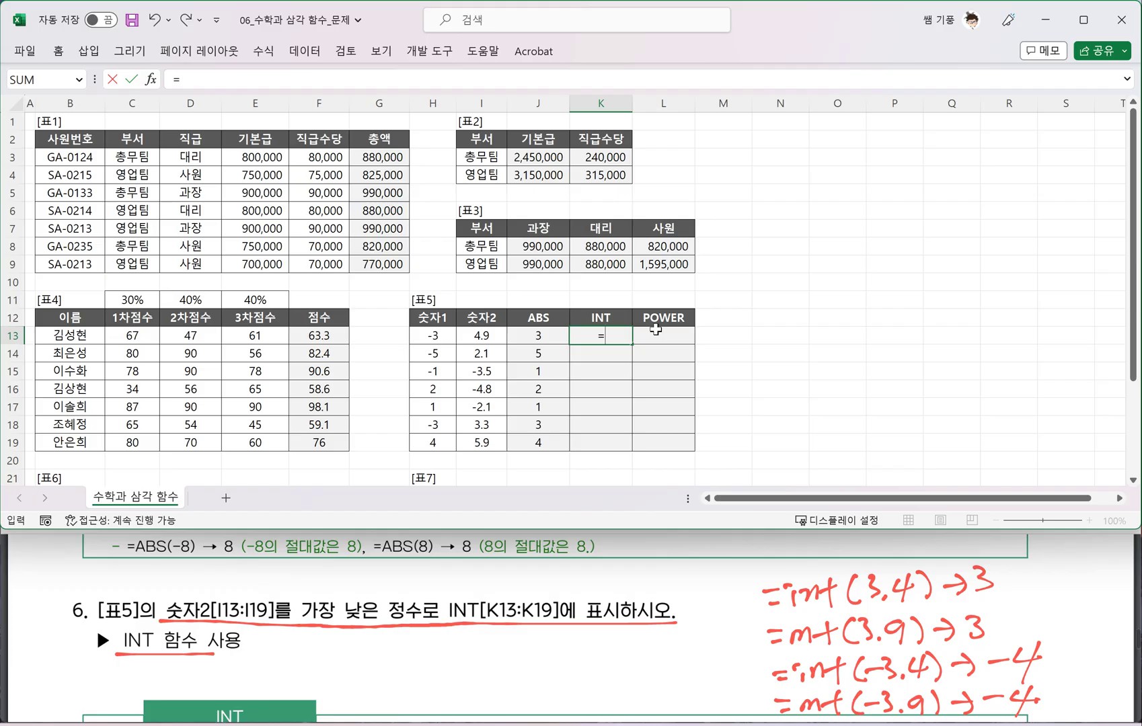
pyautogui.write('INT(')
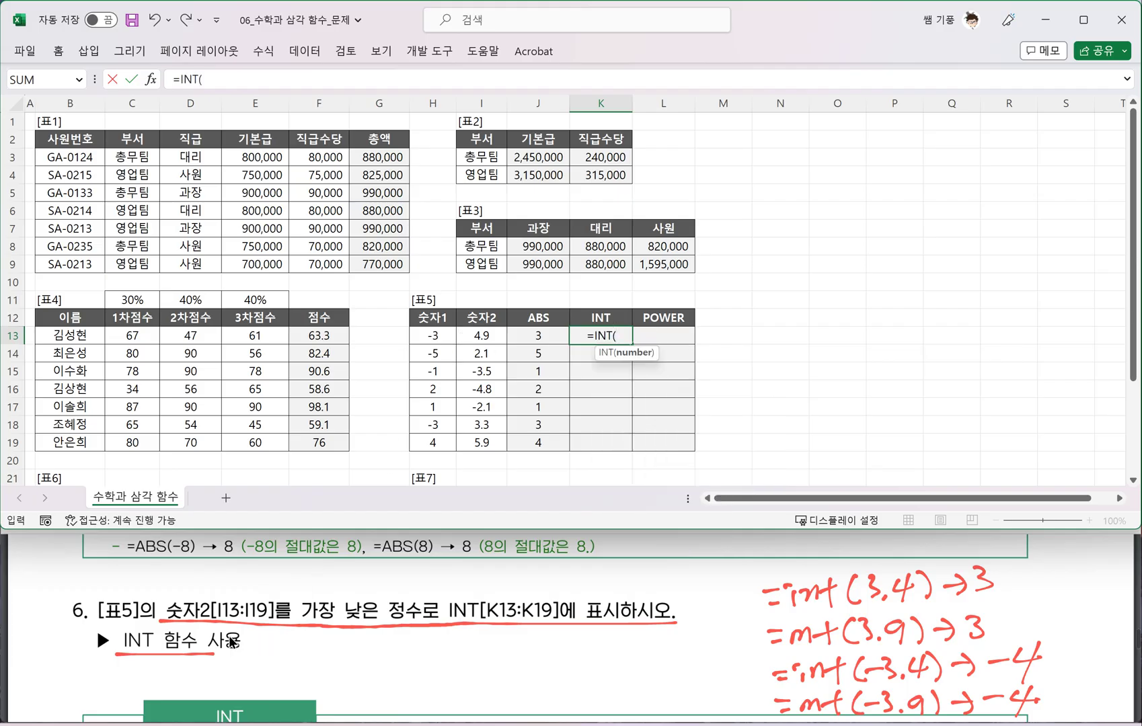
pyautogui.click(487, 332)
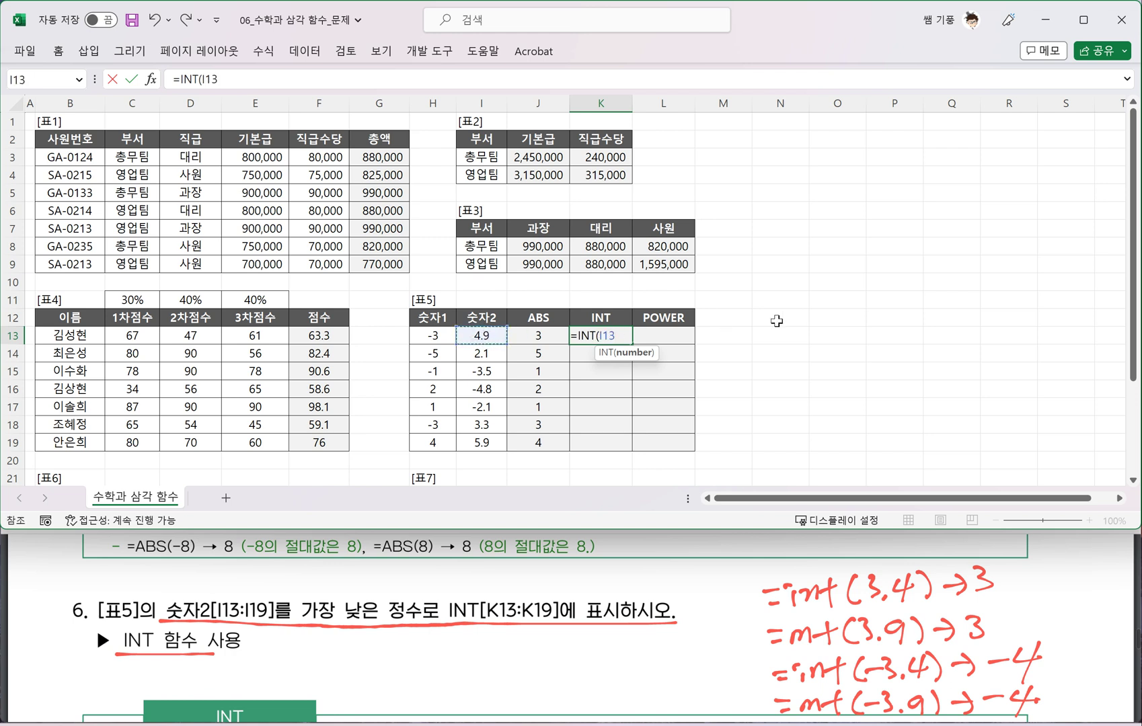
pyautogui.write(')')
pyautogui.press('Return')
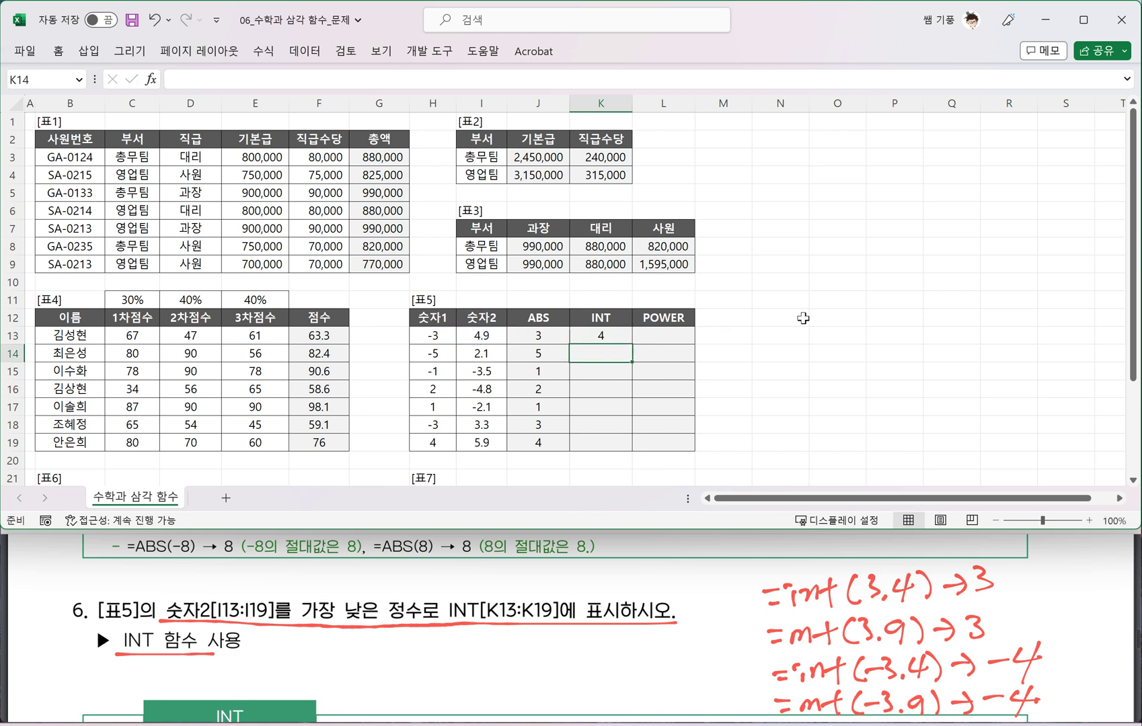
pyautogui.click(615, 336)
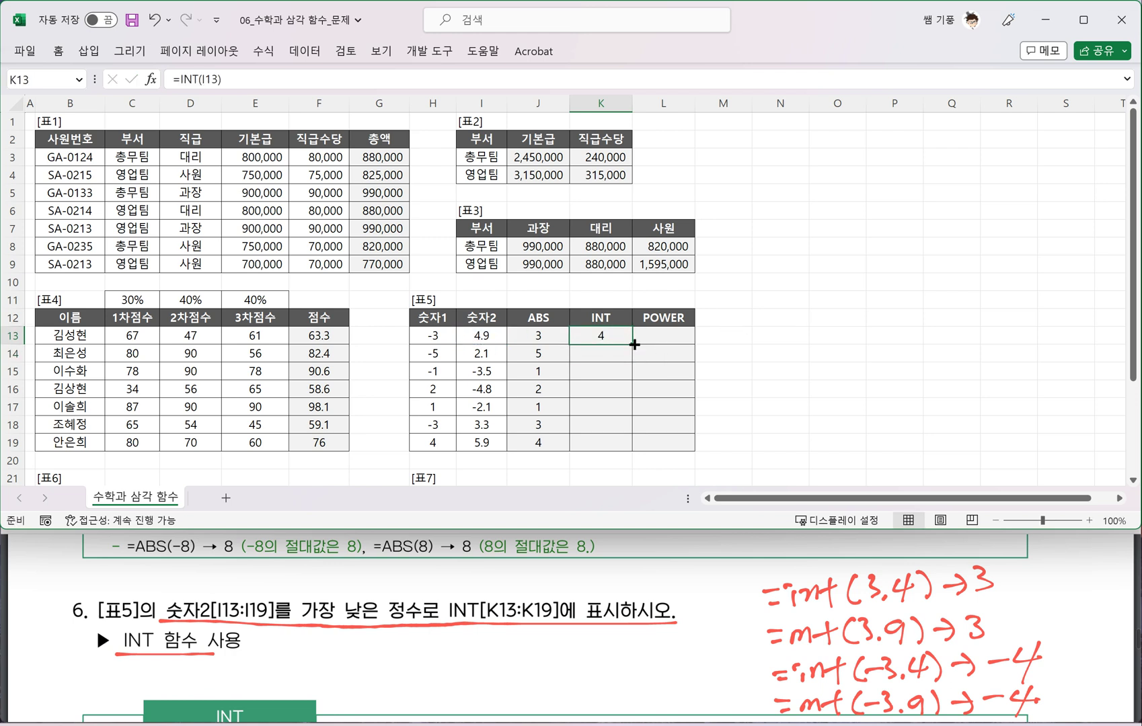
pyautogui.moveTo(632, 345); pyautogui.dragTo(660, 443)
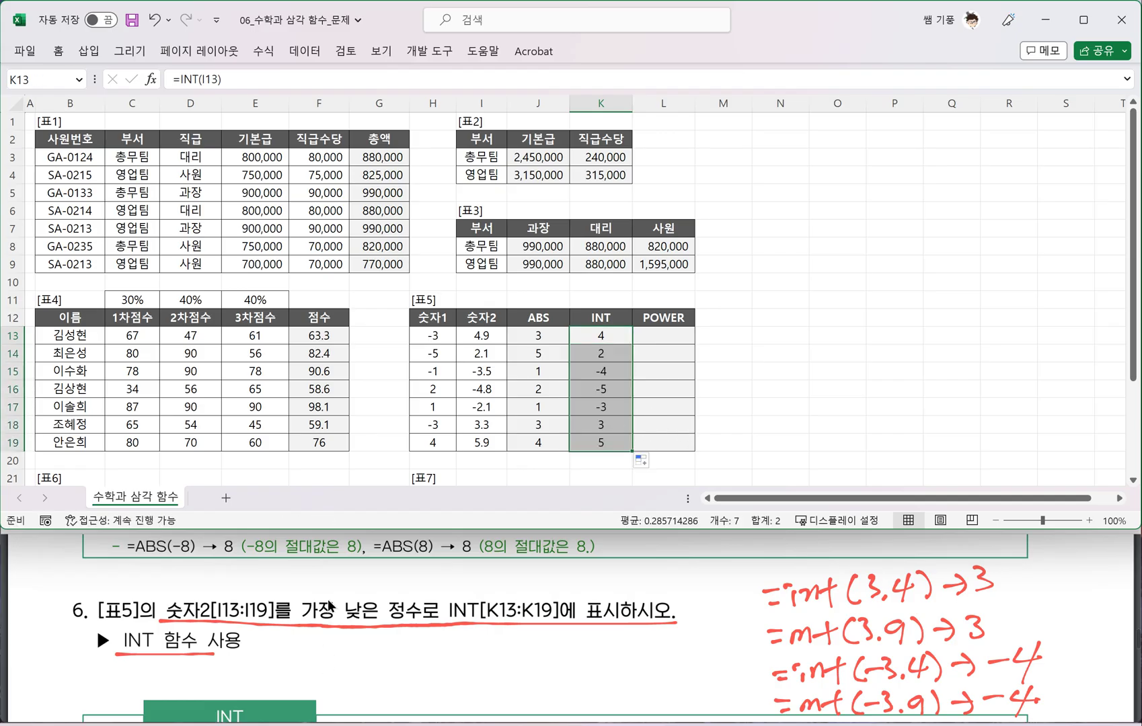
# In the PDF handout, underline "ABS[J13:J19]" and "3제곱을 하여" in problem 7 and handwrite "=power(숫자,k)⇒숫자" with a superscript K beside it
pyautogui.scroll(-5, 368, 577)
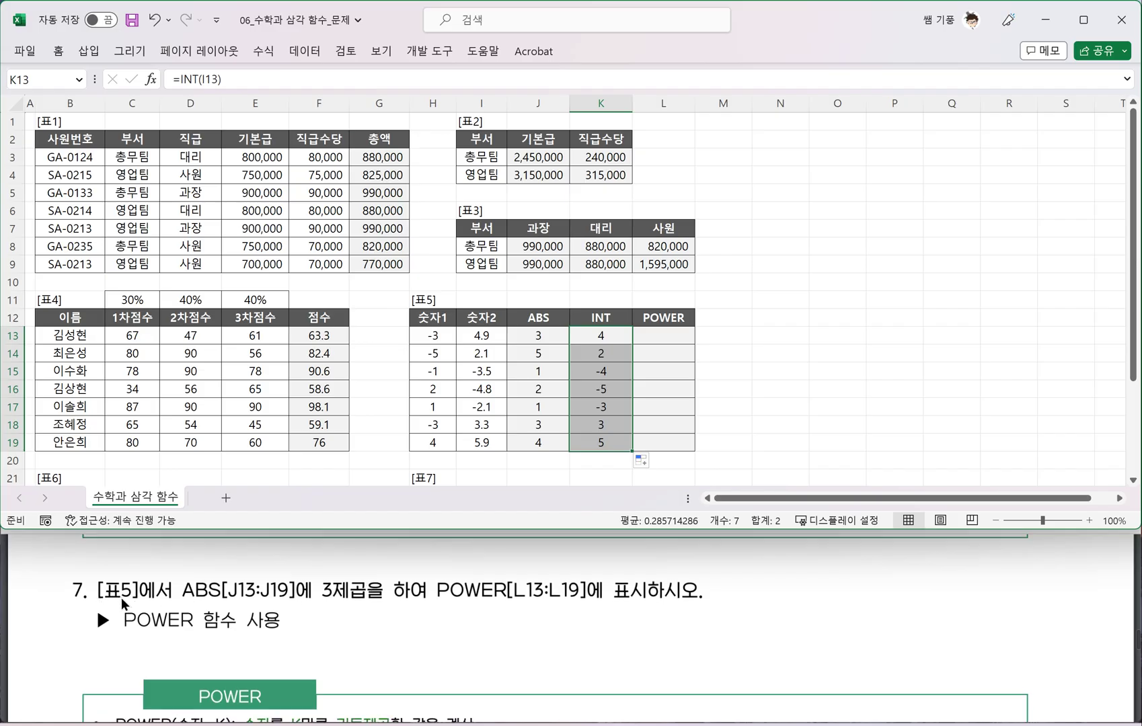
pyautogui.moveTo(179, 600); pyautogui.dragTo(265, 601)
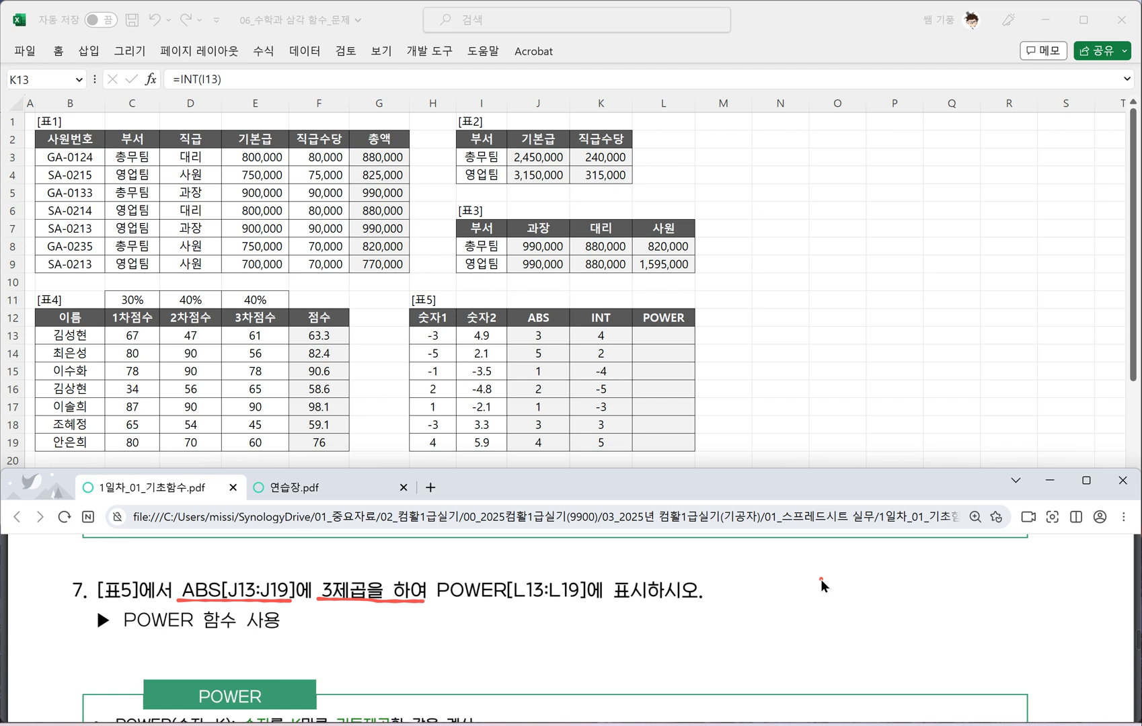
pyautogui.moveTo(755, 590); pyautogui.dragTo(944, 586)
pyautogui.moveTo(961, 570); pyautogui.dragTo(965, 585)
pyautogui.moveTo(962, 561)
pyautogui.mouseDown()
pyautogui.moveTo(968, 592)
pyautogui.moveTo(997, 578)
pyautogui.mouseUp()
pyautogui.moveTo(987, 567)
pyautogui.mouseDown()
pyautogui.moveTo(987, 589)
pyautogui.moveTo(1028, 563)
pyautogui.mouseUp()
pyautogui.moveTo(1003, 578)
pyautogui.mouseDown()
pyautogui.moveTo(1023, 596)
pyautogui.moveTo(1027, 586)
pyautogui.mouseUp()
pyautogui.moveTo(1027, 565)
pyautogui.mouseDown()
pyautogui.moveTo(1039, 585)
pyautogui.moveTo(1048, 572)
pyautogui.mouseUp()
pyautogui.moveTo(1046, 556)
pyautogui.mouseDown()
pyautogui.moveTo(1049, 595)
pyautogui.moveTo(1057, 572)
pyautogui.mouseUp()
pyautogui.moveTo(1055, 553); pyautogui.dragTo(1058, 566)
pyautogui.moveTo(1062, 565); pyautogui.dragTo(1074, 573)
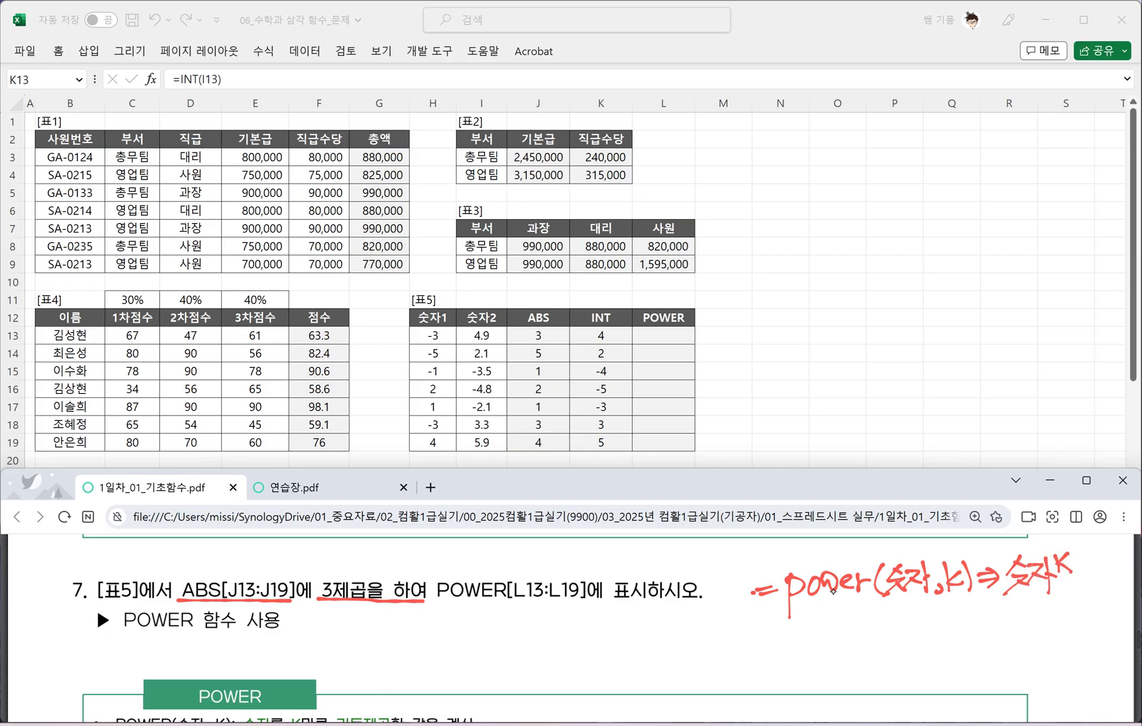
# Handwrite the example "=power(2,3)⇒8" under the general POWER syntax beside problem 7
pyautogui.moveTo(760, 630); pyautogui.dragTo(788, 633)
pyautogui.moveTo(794, 619)
pyautogui.mouseDown()
pyautogui.moveTo(795, 661)
pyautogui.moveTo(796, 638)
pyautogui.mouseUp()
pyautogui.moveTo(815, 622)
pyautogui.mouseDown()
pyautogui.moveTo(838, 619)
pyautogui.moveTo(851, 634)
pyautogui.moveTo(866, 620)
pyautogui.mouseUp()
pyautogui.moveTo(888, 610)
pyautogui.mouseDown()
pyautogui.moveTo(886, 647)
pyautogui.moveTo(901, 617)
pyautogui.mouseUp()
pyautogui.moveTo(895, 627); pyautogui.dragTo(910, 644)
pyautogui.moveTo(925, 617)
pyautogui.mouseDown()
pyautogui.moveTo(935, 629)
pyautogui.moveTo(923, 640)
pyautogui.mouseUp()
pyautogui.moveTo(938, 611)
pyautogui.mouseDown()
pyautogui.moveTo(942, 644)
pyautogui.moveTo(970, 621)
pyautogui.mouseUp()
pyautogui.moveTo(958, 633); pyautogui.dragTo(975, 628)
pyautogui.moveTo(962, 616)
pyautogui.mouseDown()
pyautogui.moveTo(977, 629)
pyautogui.moveTo(966, 643)
pyautogui.moveTo(1003, 620)
pyautogui.mouseUp()
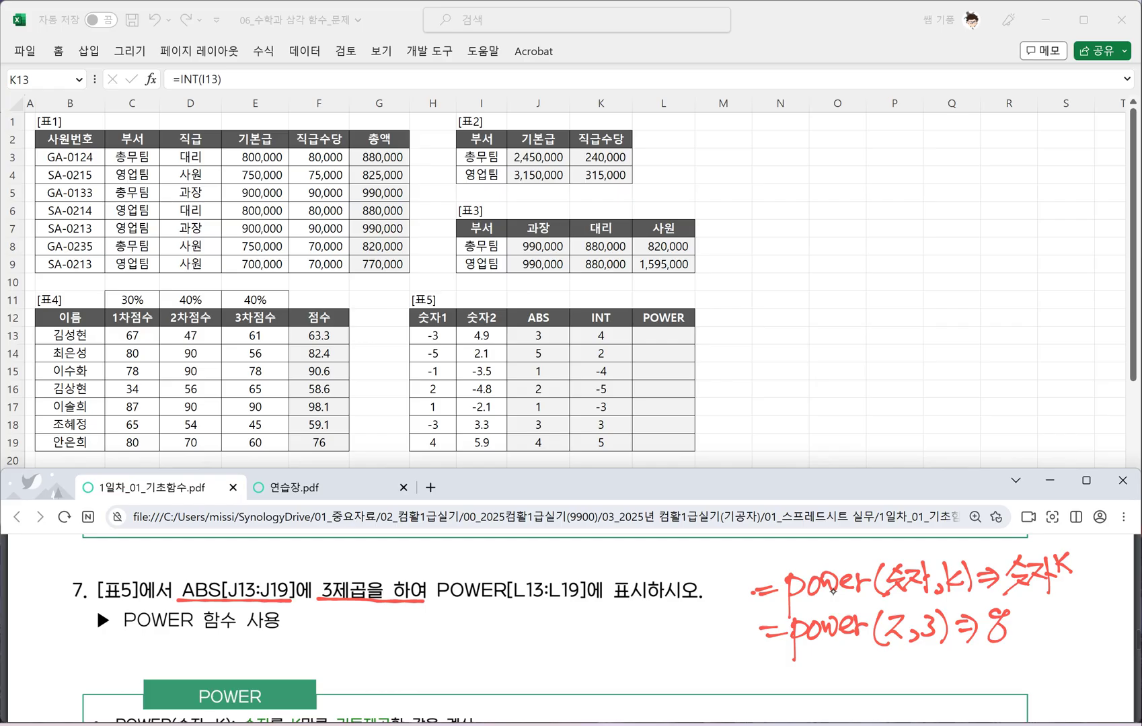
# In the Excel workbook, enter =POWER(J13,3) in L13 of 표5 and fill the formula down the POWER column to L19
pyautogui.click(664, 331)
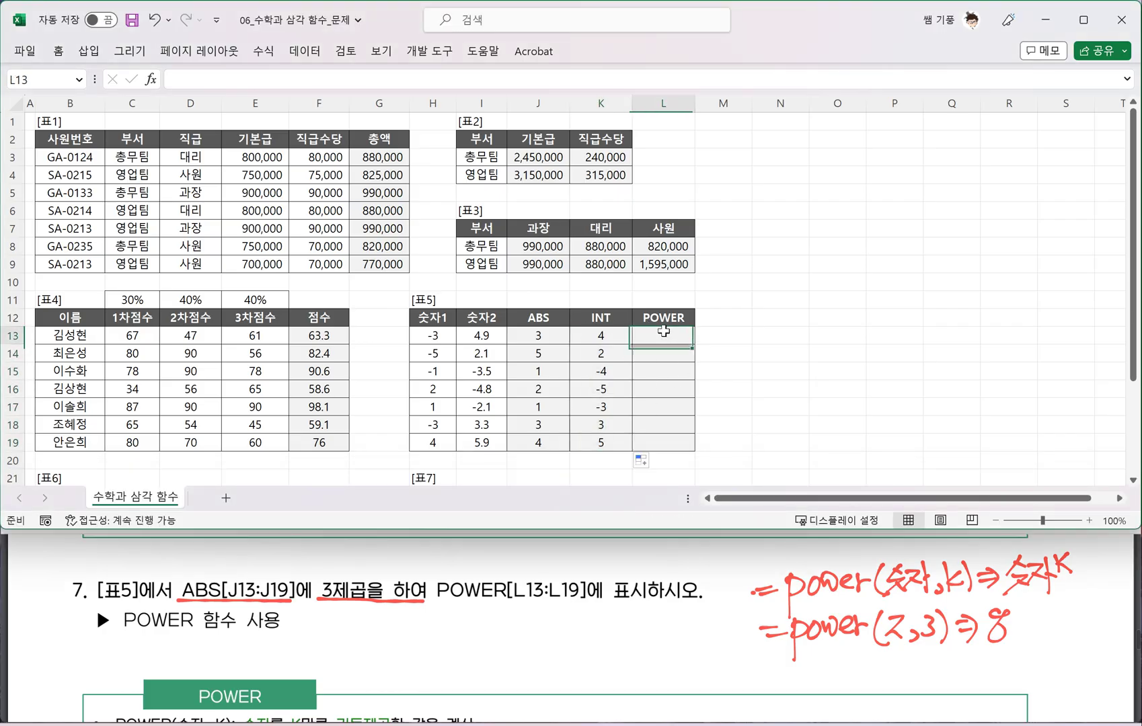
pyautogui.write('=PO')
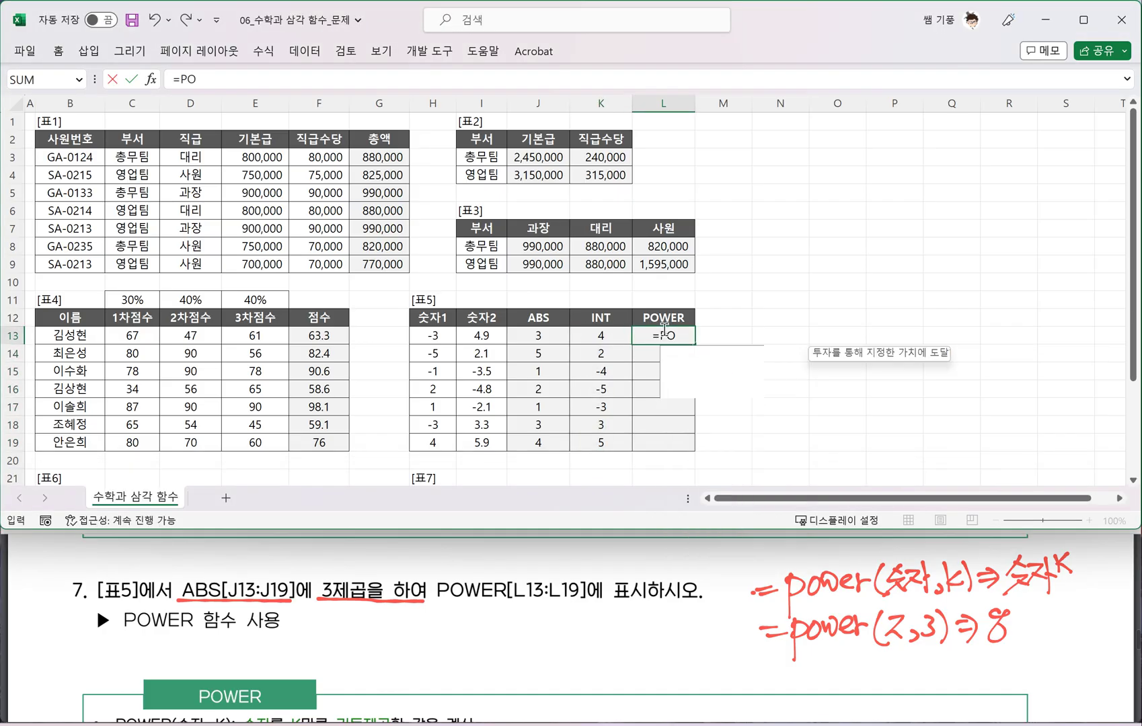
pyautogui.write('WER)')
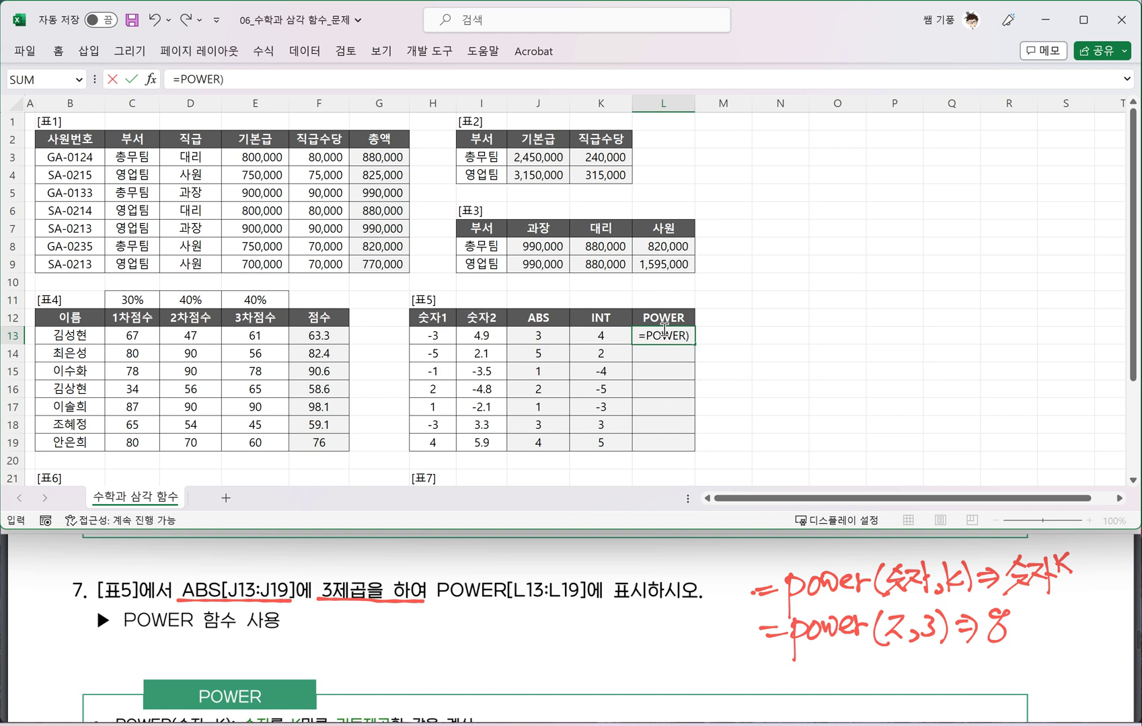
pyautogui.press('BackSpace')
pyautogui.write('(')
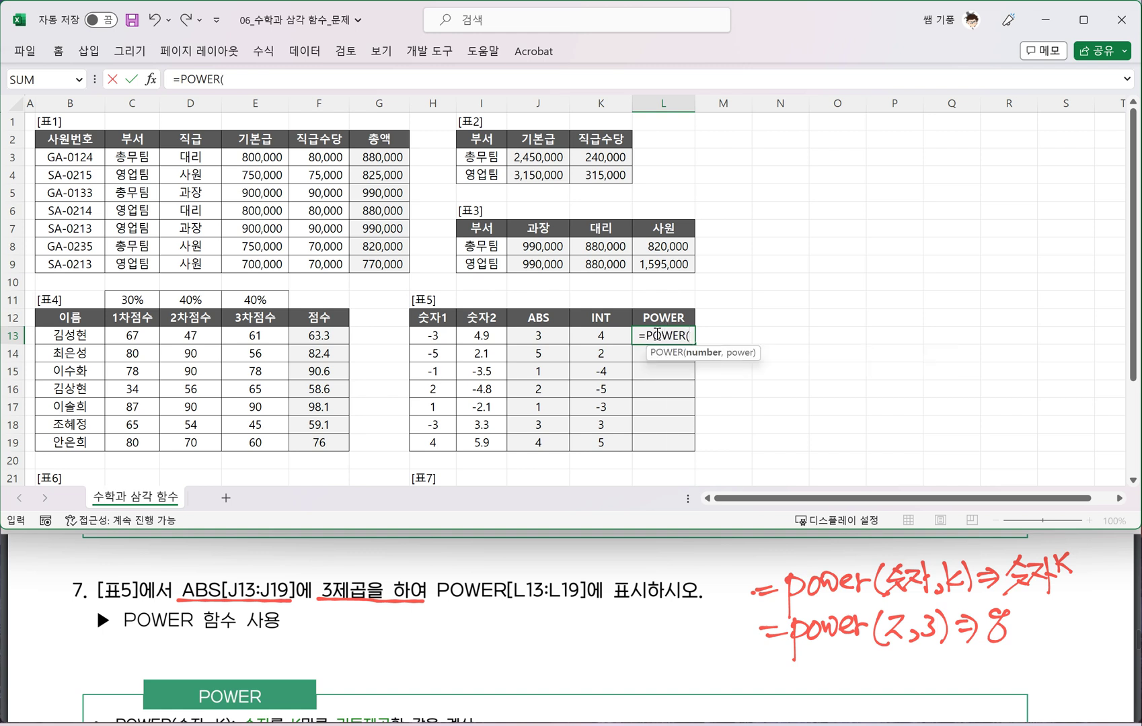
pyautogui.click(530, 333)
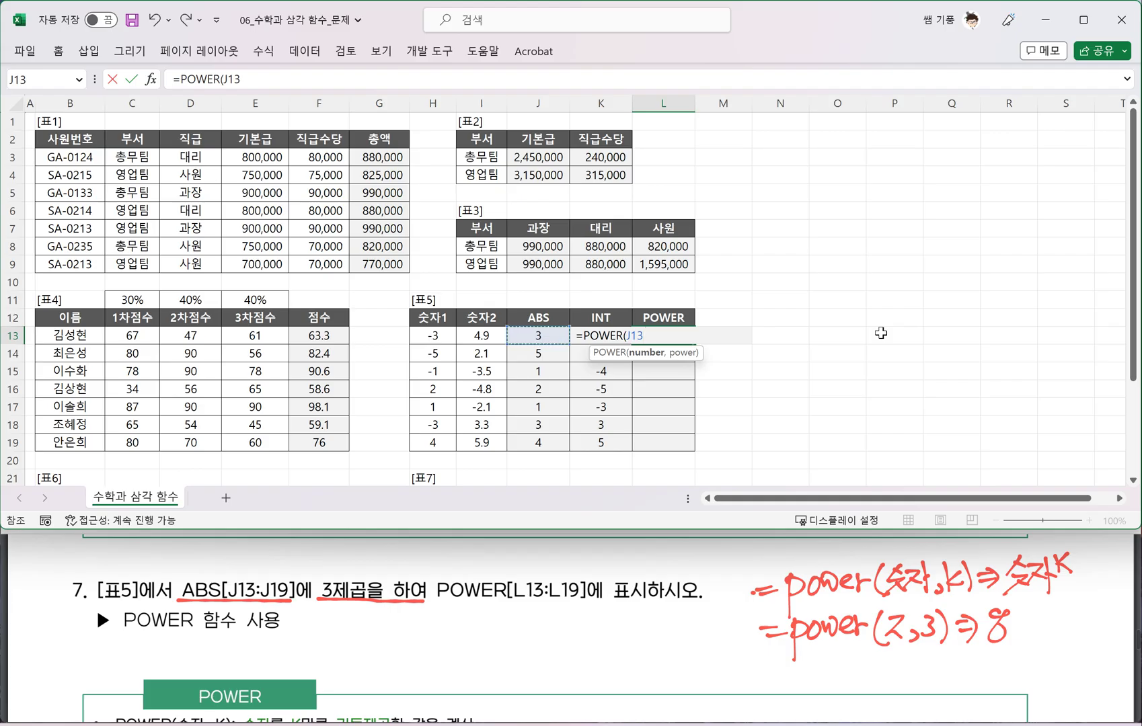
pyautogui.write(',3')
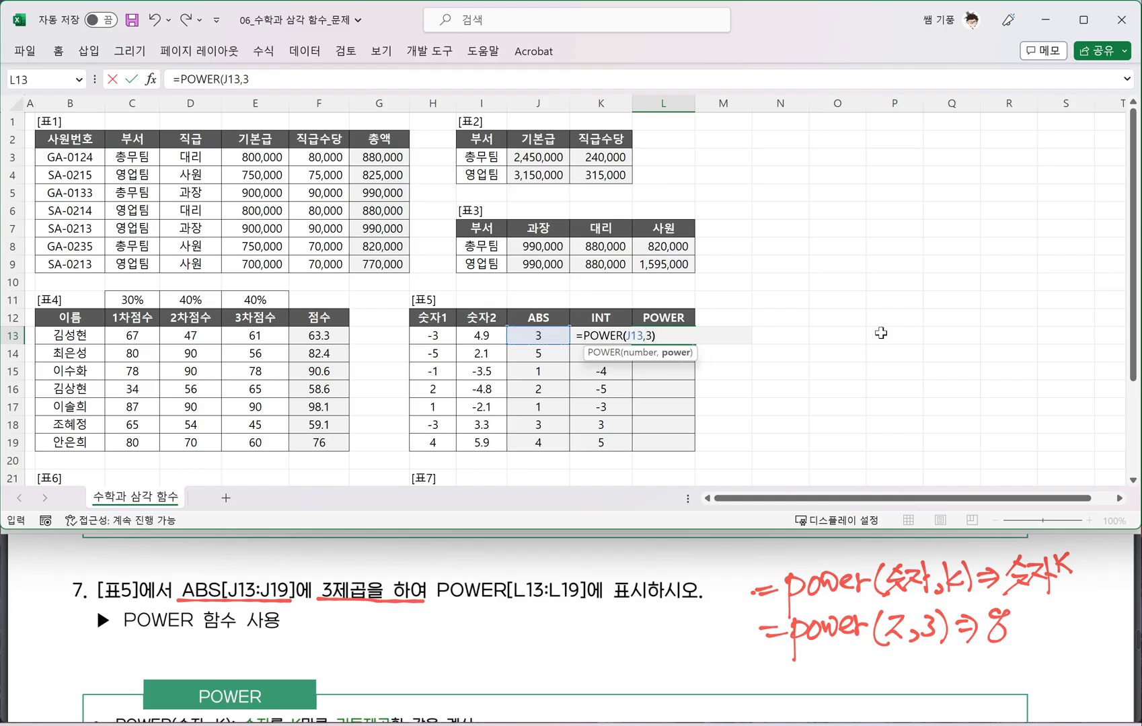
pyautogui.write(')')
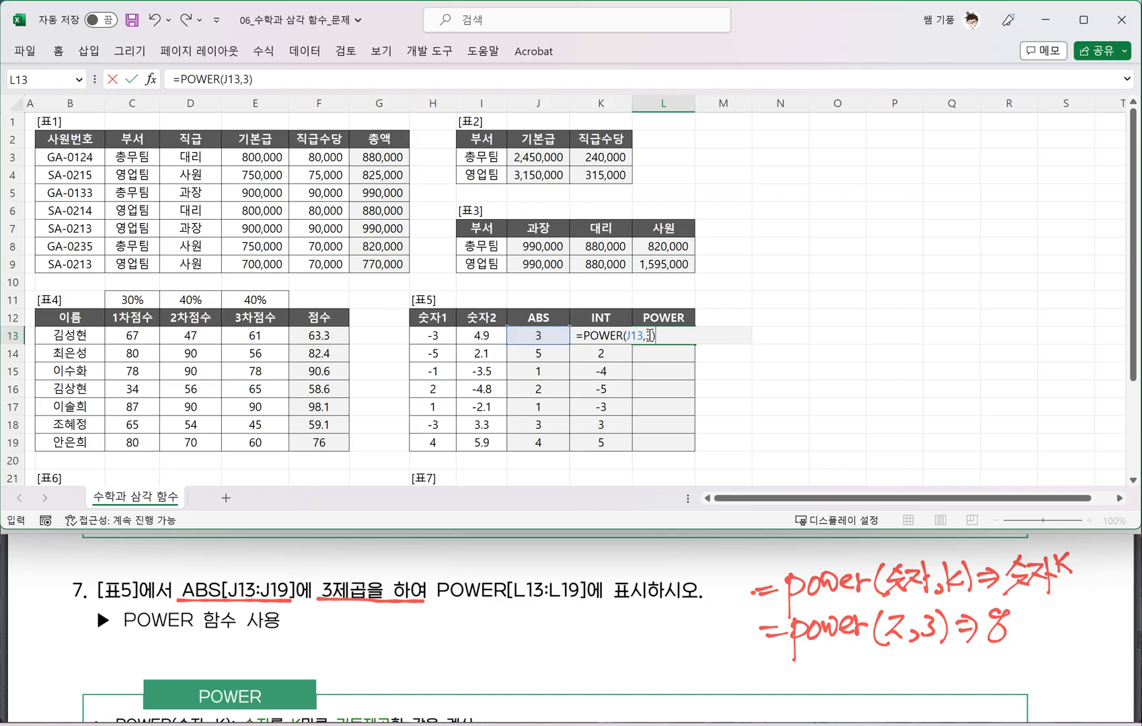
pyautogui.hotkey('ctrl', 'Return')
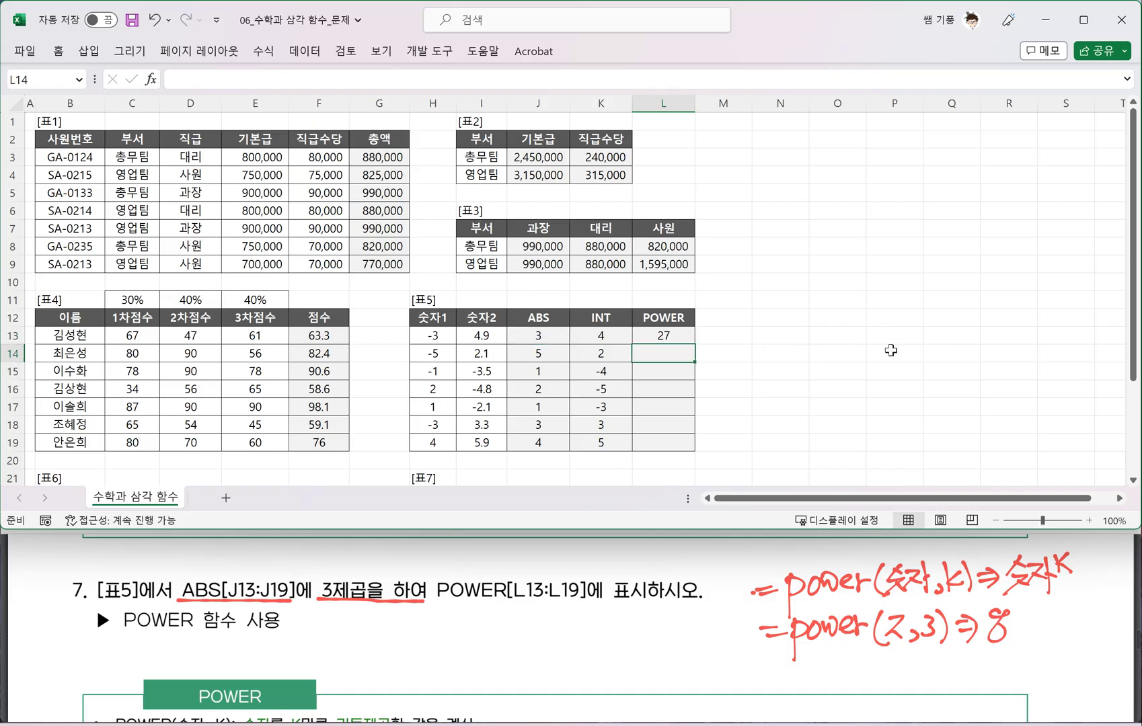
pyautogui.moveTo(695, 344); pyautogui.dragTo(715, 450)
pyautogui.click(774, 407)
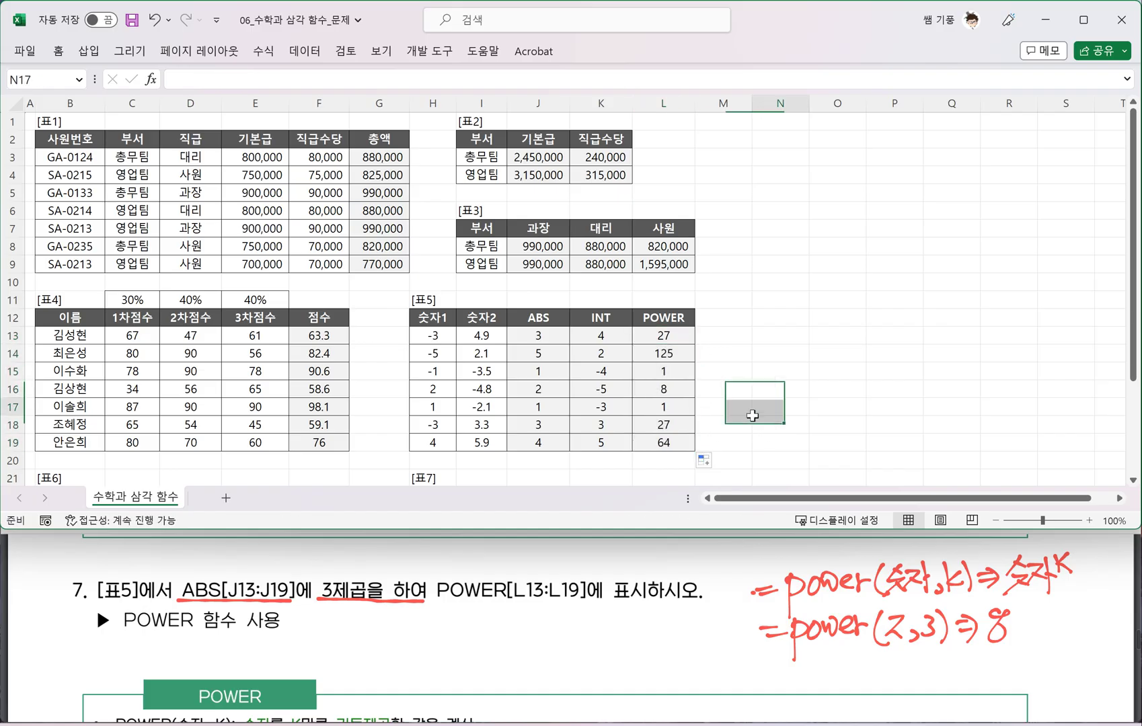
# Select B22 of 표6 in the Excel workbook and underline "반올림해" in problem 8 of the PDF handout
pyautogui.scroll(-2, 643, 396)
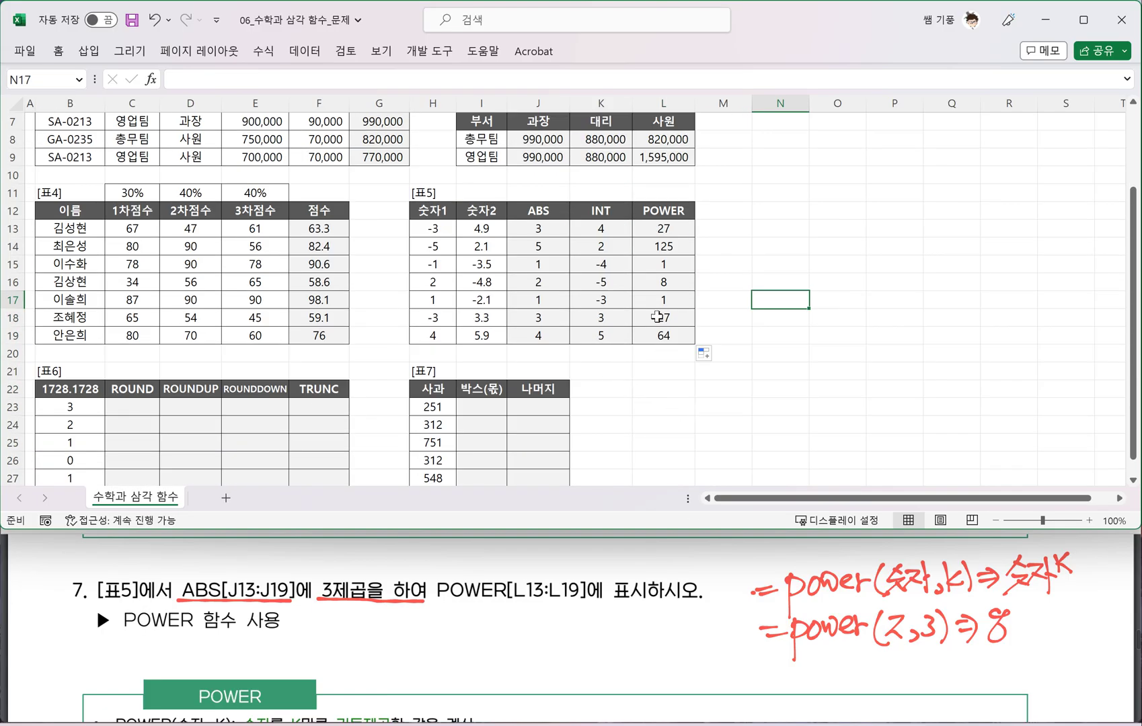
pyautogui.click(663, 246)
pyautogui.moveTo(656, 318); pyautogui.dragTo(656, 330)
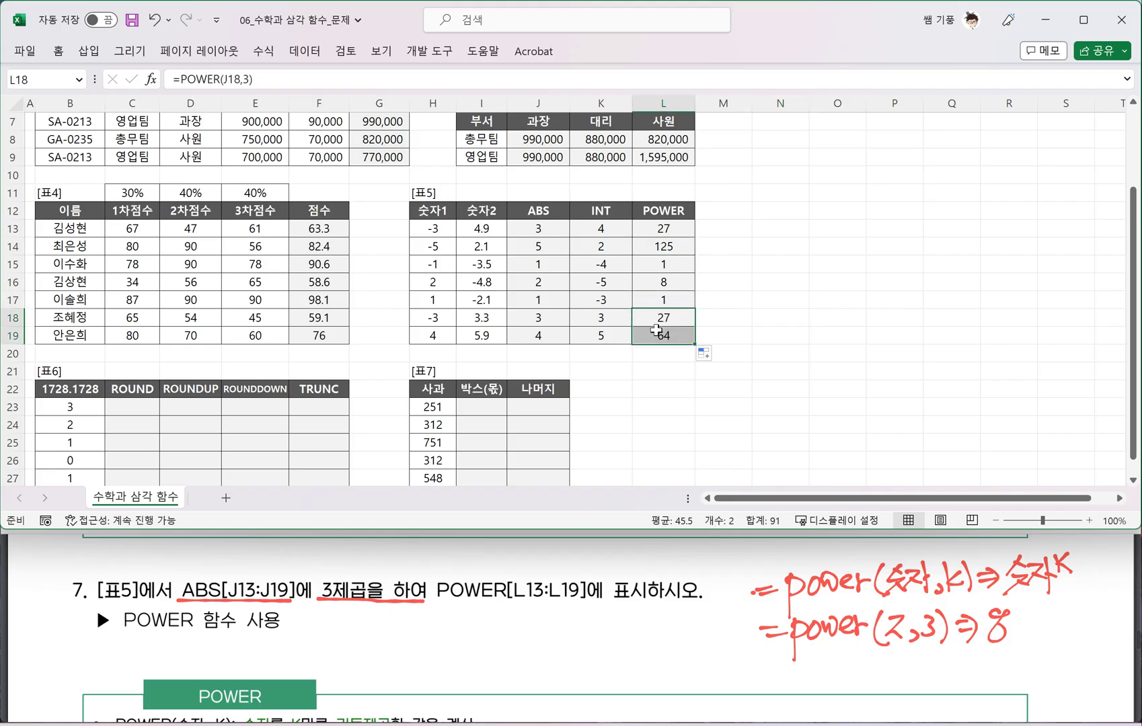
pyautogui.click(366, 596)
pyautogui.scroll(-10, 366, 594)
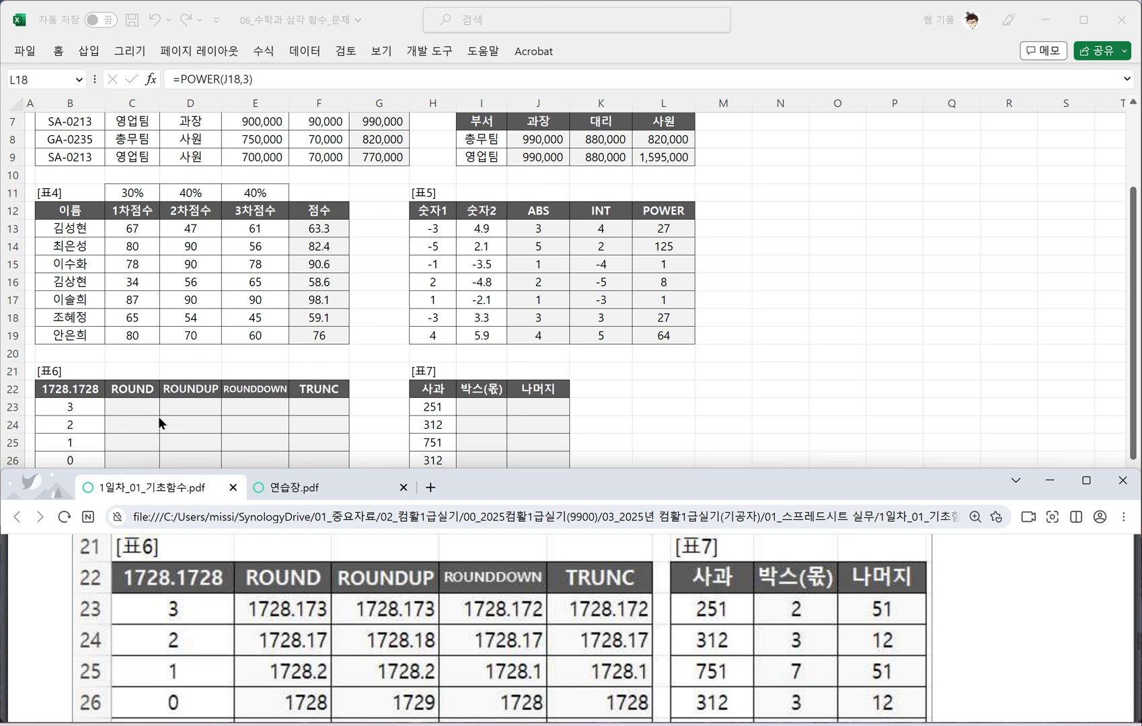
pyautogui.hotkey('alt', 'Tab')
pyautogui.scroll(-5, 297, 592)
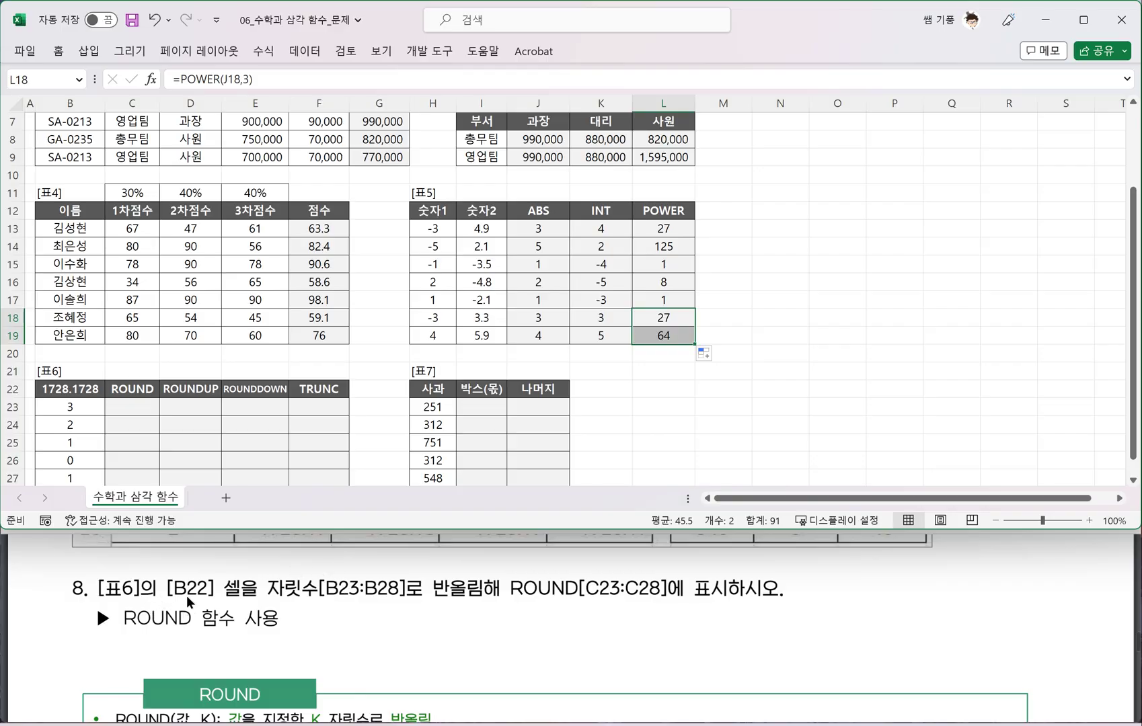
pyautogui.click(74, 388)
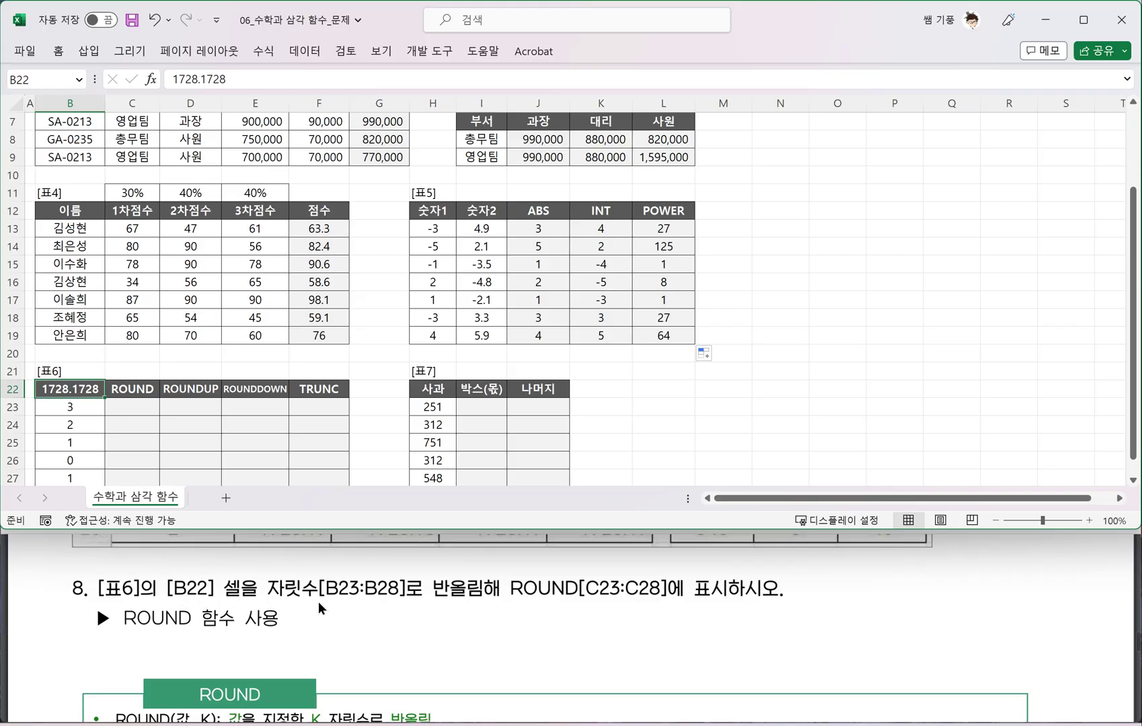
pyautogui.moveTo(419, 600); pyautogui.dragTo(490, 602)
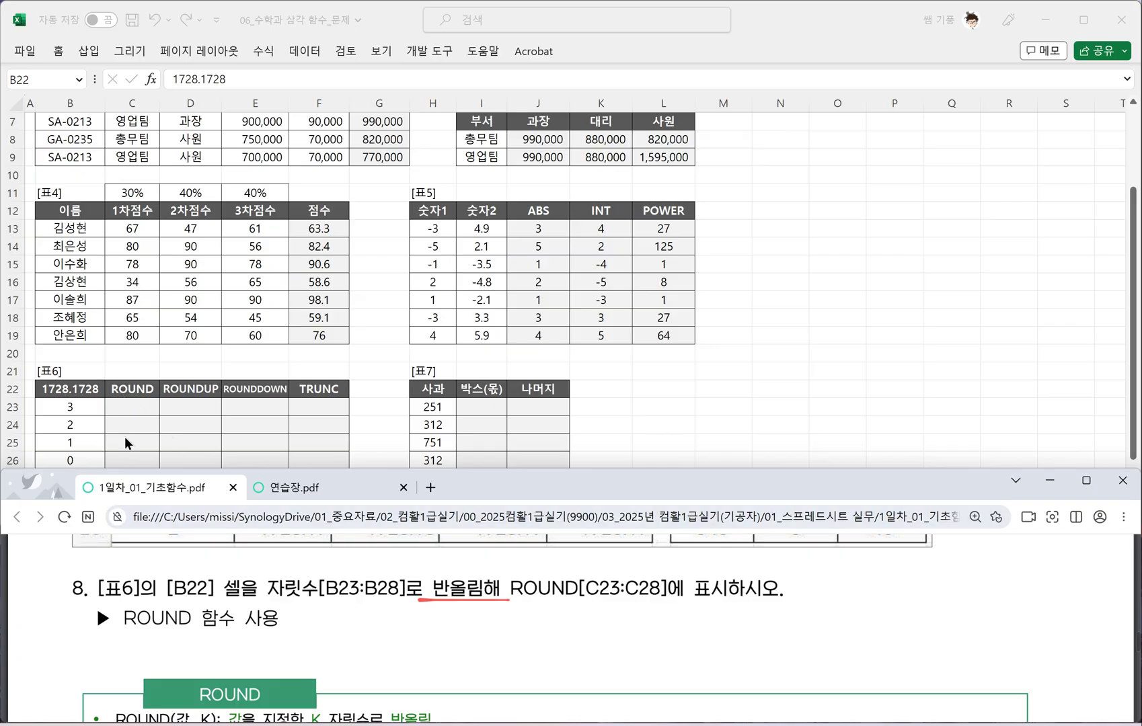
# Select C23 in the workbook, then handwrite the heading "Round, Roundup, Rounddown" on the blank page of 연습장.pdf
pyautogui.click(140, 407)
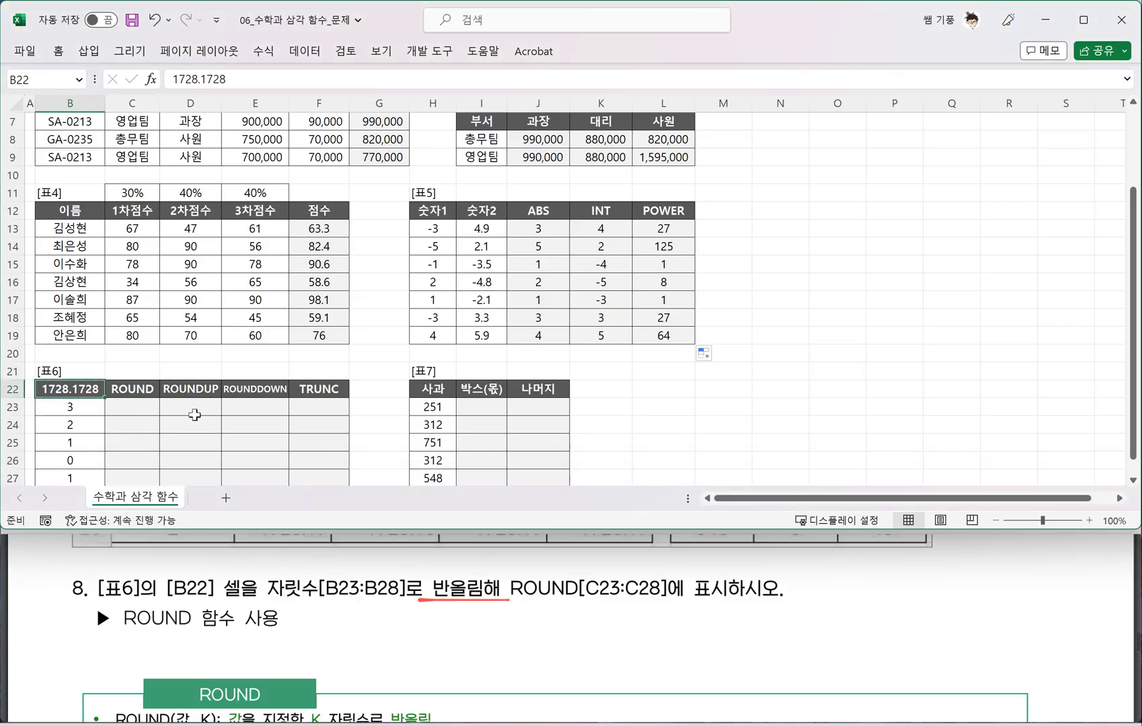
pyautogui.click(132, 409)
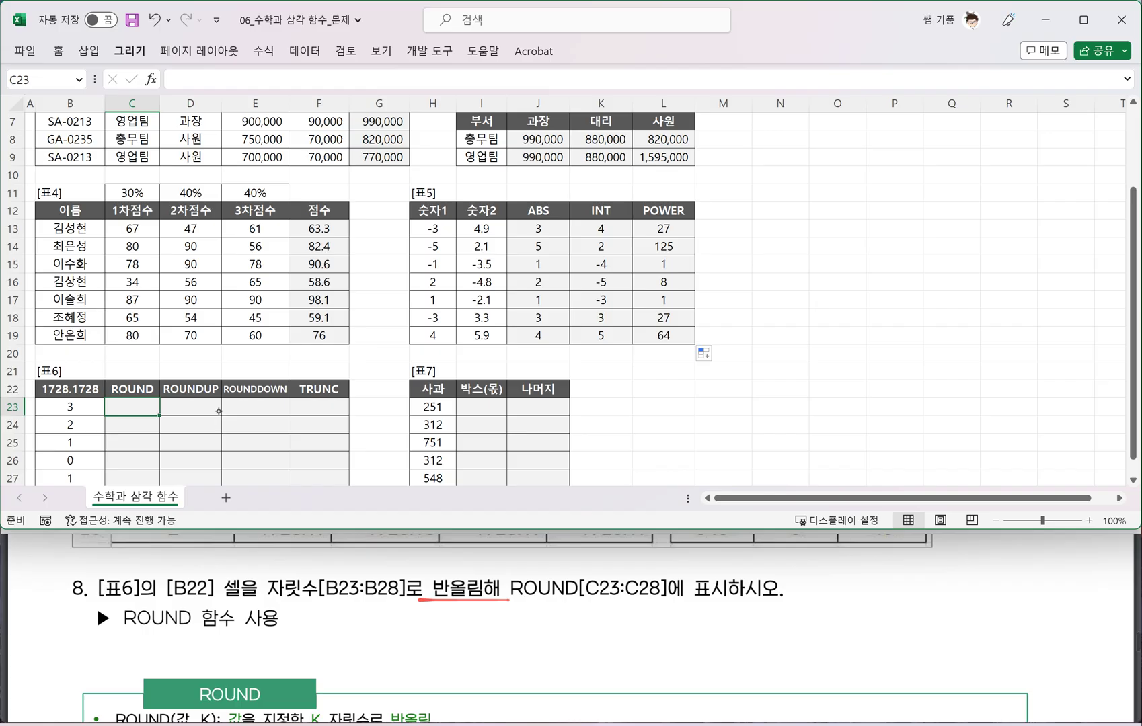
pyautogui.moveTo(481, 628); pyautogui.dragTo(494, 632)
pyautogui.click(318, 490)
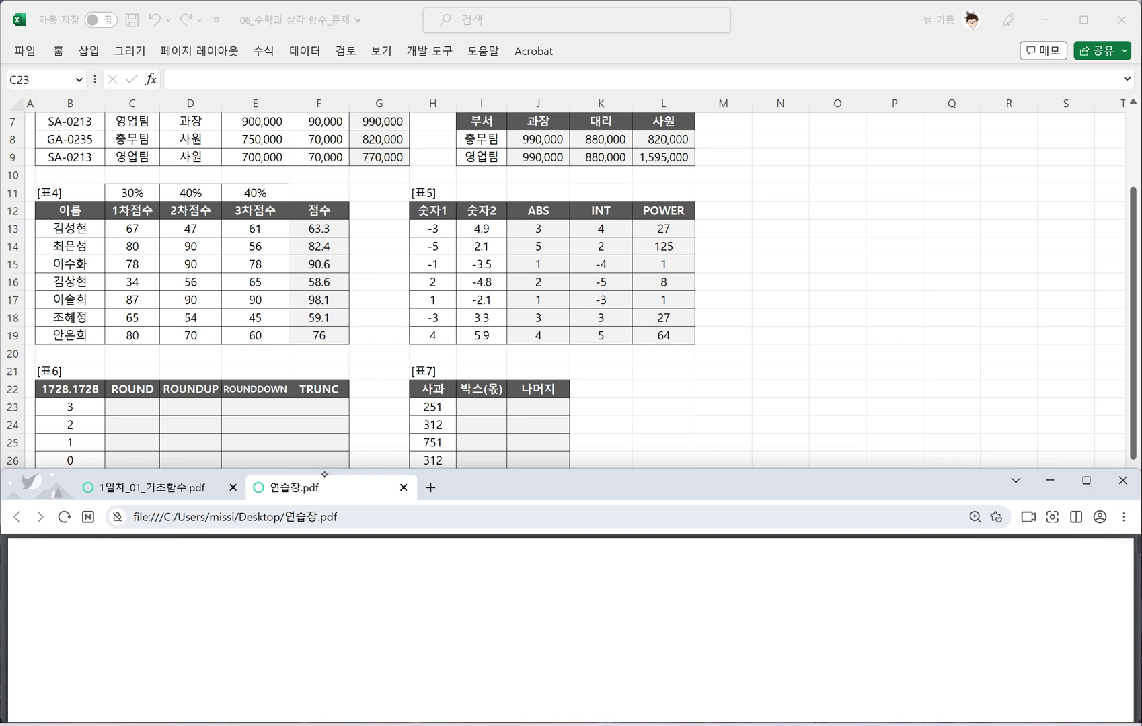
pyautogui.moveTo(50, 549); pyautogui.dragTo(52, 584)
pyautogui.moveTo(52, 550); pyautogui.dragTo(73, 582)
pyautogui.moveTo(77, 567)
pyautogui.mouseDown()
pyautogui.moveTo(77, 577)
pyautogui.moveTo(113, 577)
pyautogui.moveTo(132, 542)
pyautogui.moveTo(132, 579)
pyautogui.mouseUp()
pyautogui.moveTo(143, 569)
pyautogui.mouseDown()
pyautogui.moveTo(140, 580)
pyautogui.moveTo(162, 582)
pyautogui.moveTo(254, 576)
pyautogui.moveTo(252, 599)
pyautogui.mouseUp()
pyautogui.moveTo(250, 563); pyautogui.dragTo(294, 584)
pyautogui.click(270, 575)
pyautogui.moveTo(290, 551); pyautogui.dragTo(311, 577)
pyautogui.moveTo(316, 561)
pyautogui.mouseDown()
pyautogui.moveTo(315, 576)
pyautogui.moveTo(334, 575)
pyautogui.mouseUp()
pyautogui.moveTo(329, 565); pyautogui.dragTo(350, 578)
pyautogui.moveTo(365, 544)
pyautogui.mouseDown()
pyautogui.moveTo(364, 574)
pyautogui.moveTo(385, 573)
pyautogui.mouseUp()
pyautogui.moveTo(381, 563)
pyautogui.mouseDown()
pyautogui.moveTo(375, 574)
pyautogui.moveTo(387, 571)
pyautogui.mouseUp()
pyautogui.moveTo(393, 560); pyautogui.dragTo(434, 569)
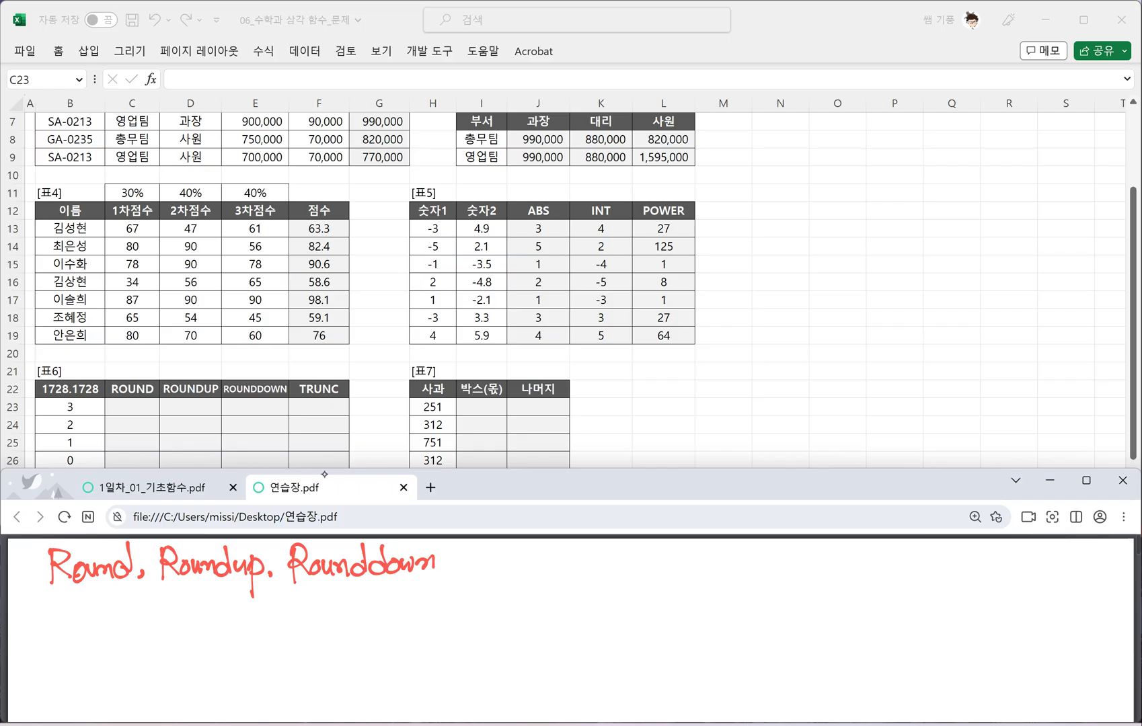
pyautogui.moveTo(111, 612); pyautogui.dragTo(129, 611)
pyautogui.moveTo(115, 623)
pyautogui.mouseDown()
pyautogui.moveTo(145, 639)
pyautogui.moveTo(167, 625)
pyautogui.mouseUp()
pyautogui.moveTo(176, 609)
pyautogui.mouseDown()
pyautogui.moveTo(206, 625)
pyautogui.moveTo(221, 618)
pyautogui.mouseUp()
pyautogui.moveTo(220, 612); pyautogui.dragTo(236, 625)
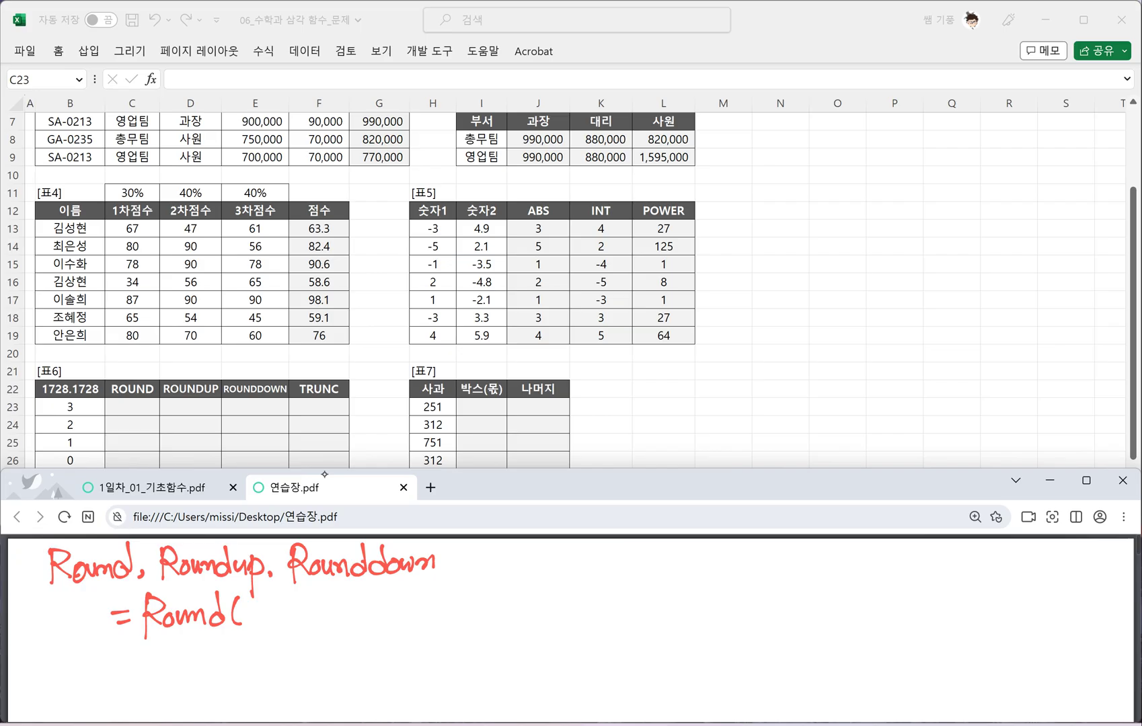
pyautogui.hotkey('ctrl', 'z')
pyautogui.hotkey('ctrl', 'z')
pyautogui.hotkey('ctrl', 'z')
pyautogui.hotkey('ctrl', 'z')
pyautogui.hotkey('ctrl', 'z')
pyautogui.hotkey('ctrl', 'z')
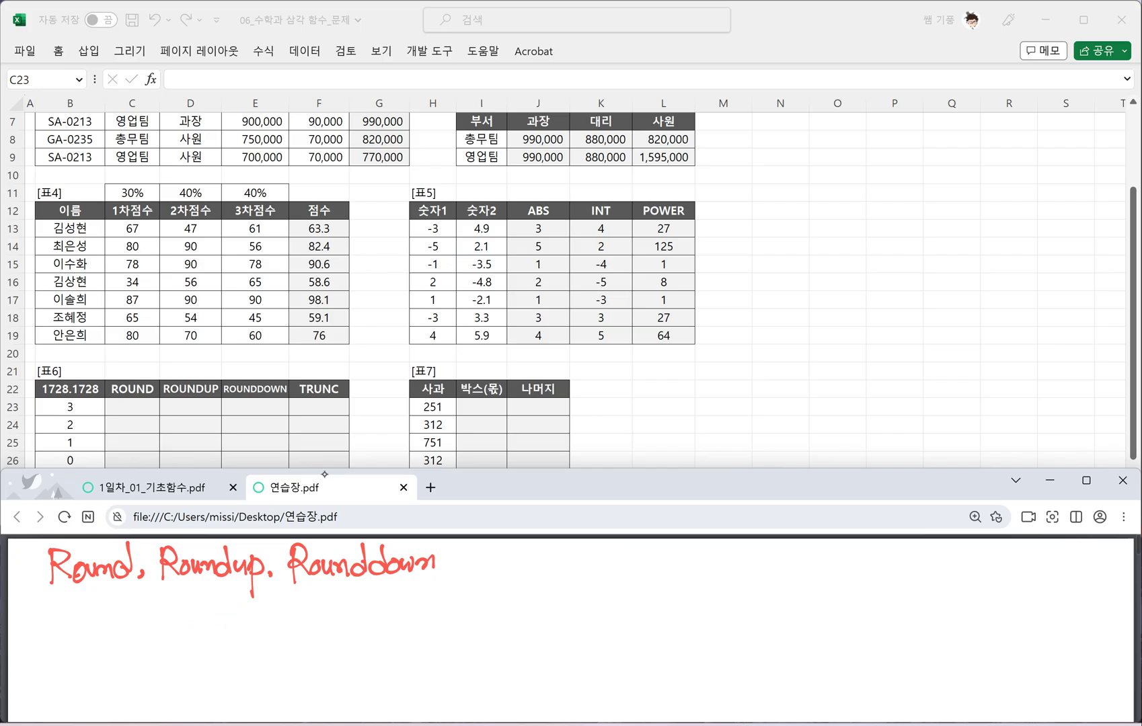
# Handwrite the syntax "=Round(숫자,k)" on the same line as the heading, after Rounddown
pyautogui.moveTo(488, 562); pyautogui.dragTo(502, 561)
pyautogui.moveTo(487, 569)
pyautogui.mouseDown()
pyautogui.moveTo(505, 567)
pyautogui.moveTo(512, 585)
pyautogui.mouseUp()
pyautogui.moveTo(508, 559); pyautogui.dragTo(524, 576)
pyautogui.moveTo(531, 563); pyautogui.dragTo(560, 559)
pyautogui.moveTo(574, 547)
pyautogui.mouseDown()
pyautogui.moveTo(577, 574)
pyautogui.moveTo(599, 573)
pyautogui.mouseUp()
pyautogui.moveTo(604, 571); pyautogui.dragTo(631, 570)
pyautogui.moveTo(621, 565)
pyautogui.mouseDown()
pyautogui.moveTo(634, 561)
pyautogui.moveTo(634, 575)
pyautogui.mouseUp()
pyautogui.moveTo(643, 564); pyautogui.dragTo(647, 579)
pyautogui.moveTo(655, 548)
pyautogui.mouseDown()
pyautogui.moveTo(654, 576)
pyautogui.moveTo(669, 571)
pyautogui.mouseUp()
pyautogui.moveTo(674, 549); pyautogui.dragTo(674, 580)
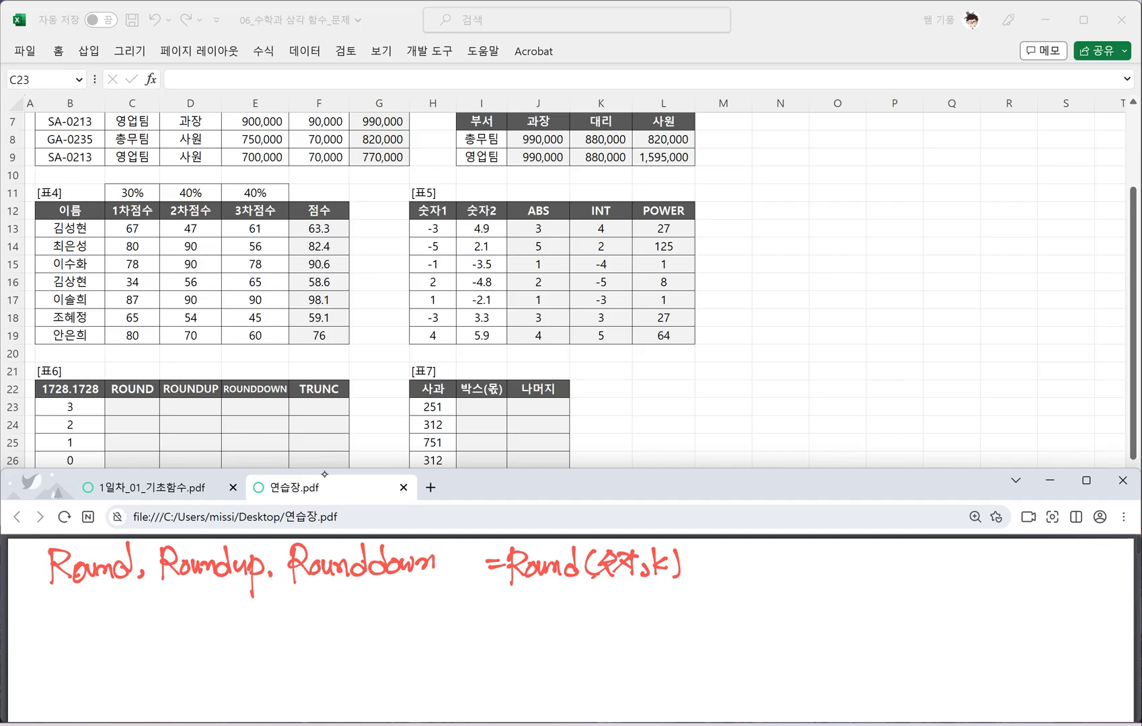
# Handwrite "=Roundup(" after the Round syntax and underline the k argument of Round
pyautogui.moveTo(719, 570); pyautogui.dragTo(733, 568)
pyautogui.moveTo(741, 547)
pyautogui.mouseDown()
pyautogui.moveTo(744, 583)
pyautogui.moveTo(764, 576)
pyautogui.mouseUp()
pyautogui.moveTo(765, 559)
pyautogui.mouseDown()
pyautogui.moveTo(774, 576)
pyautogui.moveTo(814, 575)
pyautogui.mouseUp()
pyautogui.moveTo(818, 554)
pyautogui.mouseDown()
pyautogui.moveTo(820, 594)
pyautogui.moveTo(828, 572)
pyautogui.moveTo(834, 581)
pyautogui.mouseUp()
pyautogui.moveTo(653, 581); pyautogui.dragTo(671, 577)
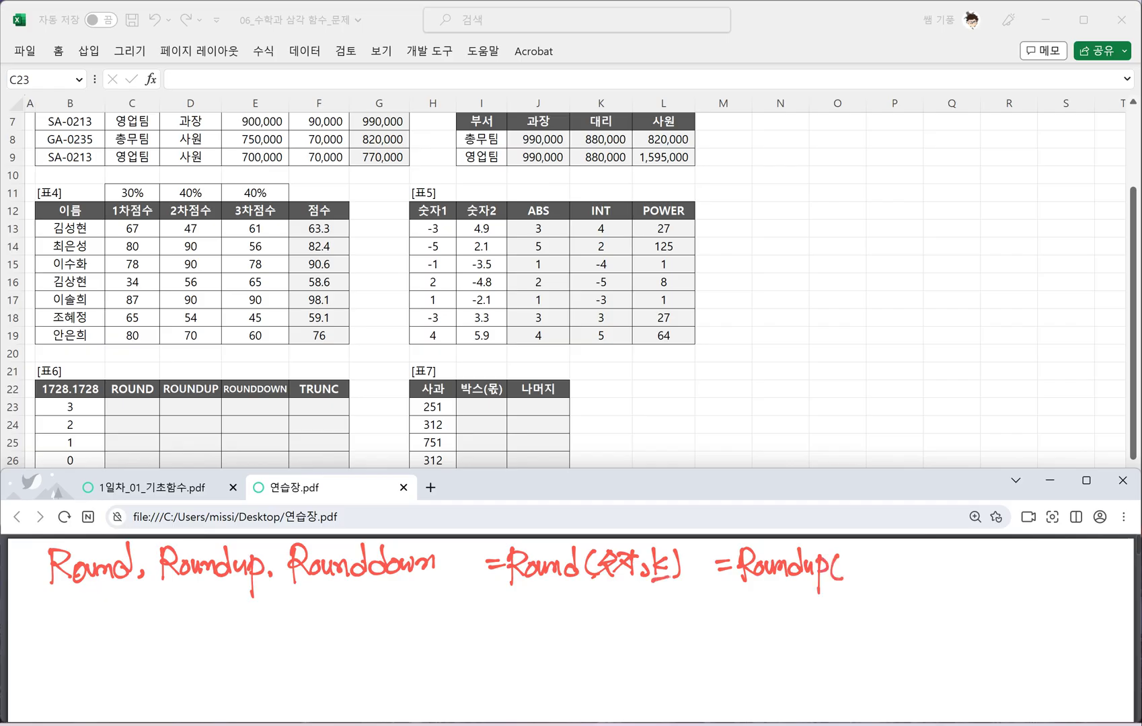
# Underline Round in its syntax and handwrite its meaning "반올림" underneath
pyautogui.moveTo(510, 581)
pyautogui.mouseDown()
pyautogui.moveTo(568, 577)
pyautogui.moveTo(519, 602)
pyautogui.moveTo(531, 599)
pyautogui.mouseUp()
pyautogui.moveTo(518, 601)
pyautogui.mouseDown()
pyautogui.moveTo(538, 590)
pyautogui.moveTo(538, 610)
pyautogui.mouseUp()
pyautogui.moveTo(536, 596)
pyautogui.mouseDown()
pyautogui.moveTo(548, 595)
pyautogui.moveTo(543, 610)
pyautogui.mouseUp()
pyautogui.moveTo(550, 584); pyautogui.dragTo(561, 596)
pyautogui.moveTo(542, 601)
pyautogui.mouseDown()
pyautogui.moveTo(561, 612)
pyautogui.moveTo(573, 602)
pyautogui.moveTo(570, 613)
pyautogui.mouseUp()
pyautogui.moveTo(569, 603); pyautogui.dragTo(571, 614)
# Underline Roundup, handwrite its meaning "올림" underneath and complete its arguments with "숫자,k)"
pyautogui.moveTo(733, 590)
pyautogui.mouseDown()
pyautogui.moveTo(812, 580)
pyautogui.moveTo(767, 615)
pyautogui.moveTo(780, 592)
pyautogui.moveTo(793, 616)
pyautogui.mouseUp()
pyautogui.moveTo(848, 566); pyautogui.dragTo(857, 555)
pyautogui.moveTo(853, 558); pyautogui.dragTo(864, 571)
pyautogui.moveTo(852, 572); pyautogui.dragTo(887, 583)
pyautogui.moveTo(896, 554)
pyautogui.mouseDown()
pyautogui.moveTo(895, 576)
pyautogui.moveTo(913, 572)
pyautogui.mouseUp()
pyautogui.moveTo(914, 552); pyautogui.dragTo(920, 580)
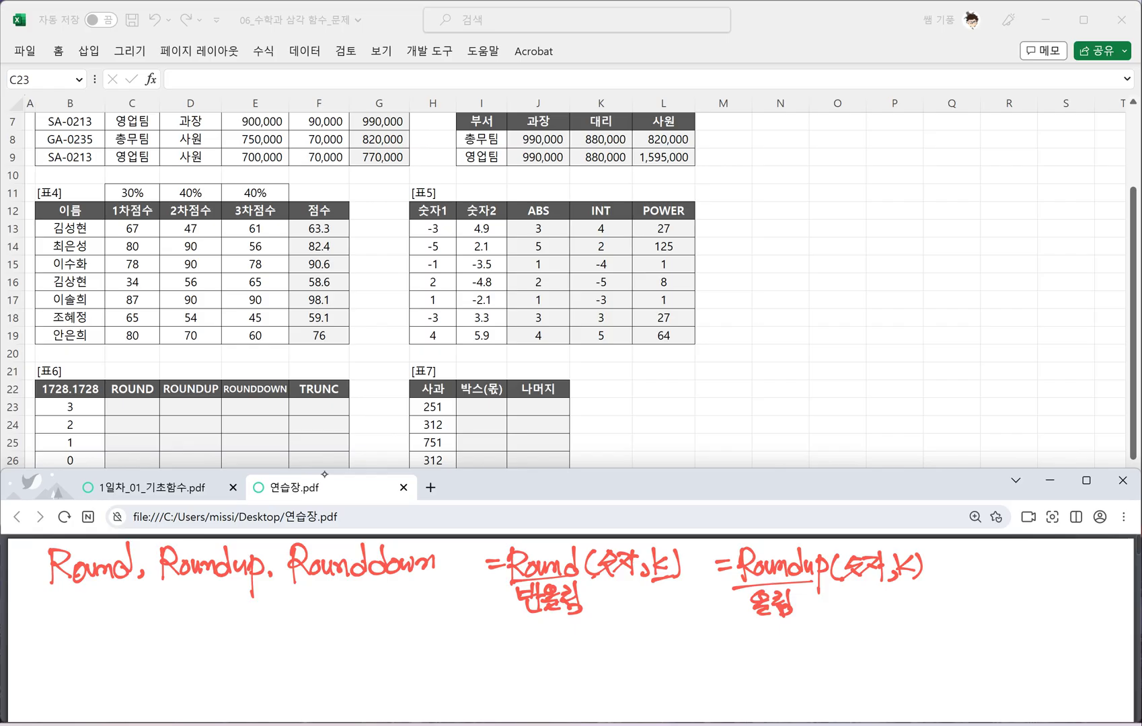
# Handwrite the syntax "=Rounddown(숫자,k)" after the Roundup syntax
pyautogui.moveTo(933, 562); pyautogui.dragTo(948, 569)
pyautogui.moveTo(954, 546)
pyautogui.mouseDown()
pyautogui.moveTo(955, 589)
pyautogui.moveTo(987, 572)
pyautogui.moveTo(994, 580)
pyautogui.mouseUp()
pyautogui.moveTo(1000, 546); pyautogui.dragTo(1008, 579)
pyautogui.moveTo(1011, 547); pyautogui.dragTo(1016, 577)
pyautogui.moveTo(1015, 562); pyautogui.dragTo(1032, 576)
pyautogui.moveTo(1031, 560); pyautogui.dragTo(1040, 576)
pyautogui.moveTo(1053, 552)
pyautogui.mouseDown()
pyautogui.moveTo(1052, 579)
pyautogui.moveTo(1055, 568)
pyautogui.mouseUp()
pyautogui.moveTo(1061, 560); pyautogui.dragTo(1071, 568)
pyautogui.moveTo(1063, 569); pyautogui.dragTo(1079, 572)
pyautogui.moveTo(1081, 552)
pyautogui.mouseDown()
pyautogui.moveTo(1081, 577)
pyautogui.moveTo(1094, 578)
pyautogui.mouseUp()
pyautogui.moveTo(1107, 556); pyautogui.dragTo(1097, 570)
pyautogui.moveTo(1098, 567); pyautogui.dragTo(1110, 582)
# Underline Rounddown in its syntax and handwrite its meaning "내림" underneath
pyautogui.moveTo(947, 590); pyautogui.dragTo(1038, 577)
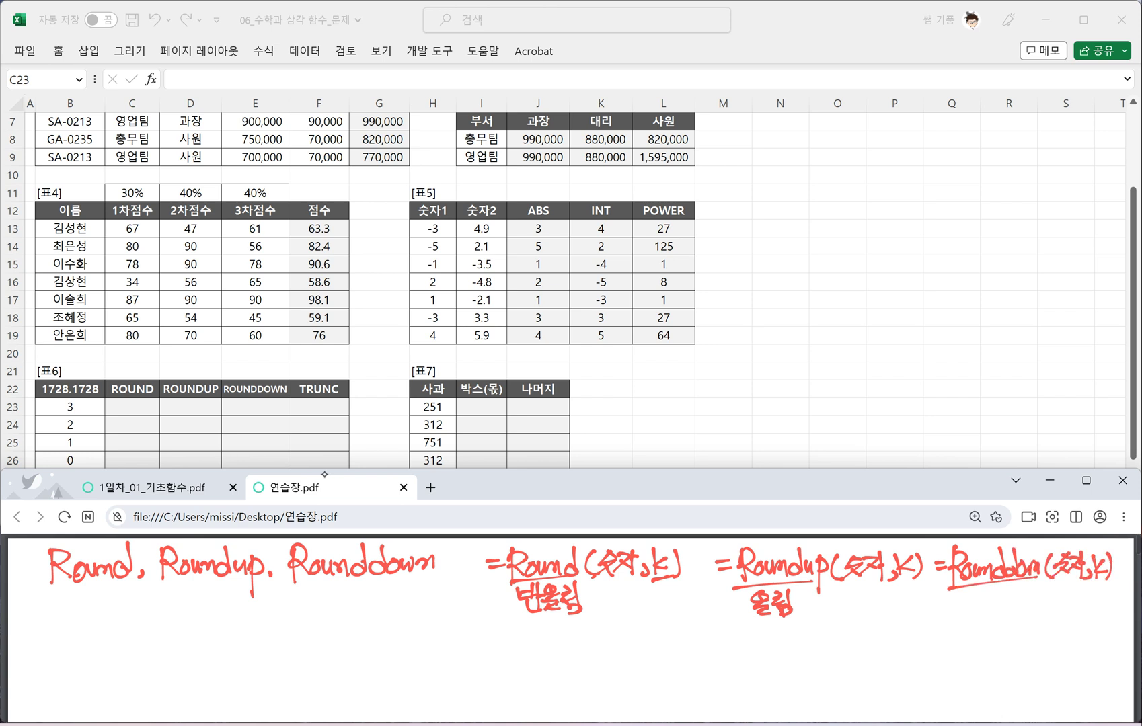
pyautogui.moveTo(963, 592); pyautogui.dragTo(973, 609)
pyautogui.moveTo(974, 588)
pyautogui.mouseDown()
pyautogui.moveTo(980, 608)
pyautogui.moveTo(989, 599)
pyautogui.mouseUp()
pyautogui.moveTo(990, 585)
pyautogui.mouseDown()
pyautogui.moveTo(992, 615)
pyautogui.moveTo(1009, 604)
pyautogui.moveTo(1014, 614)
pyautogui.mouseUp()
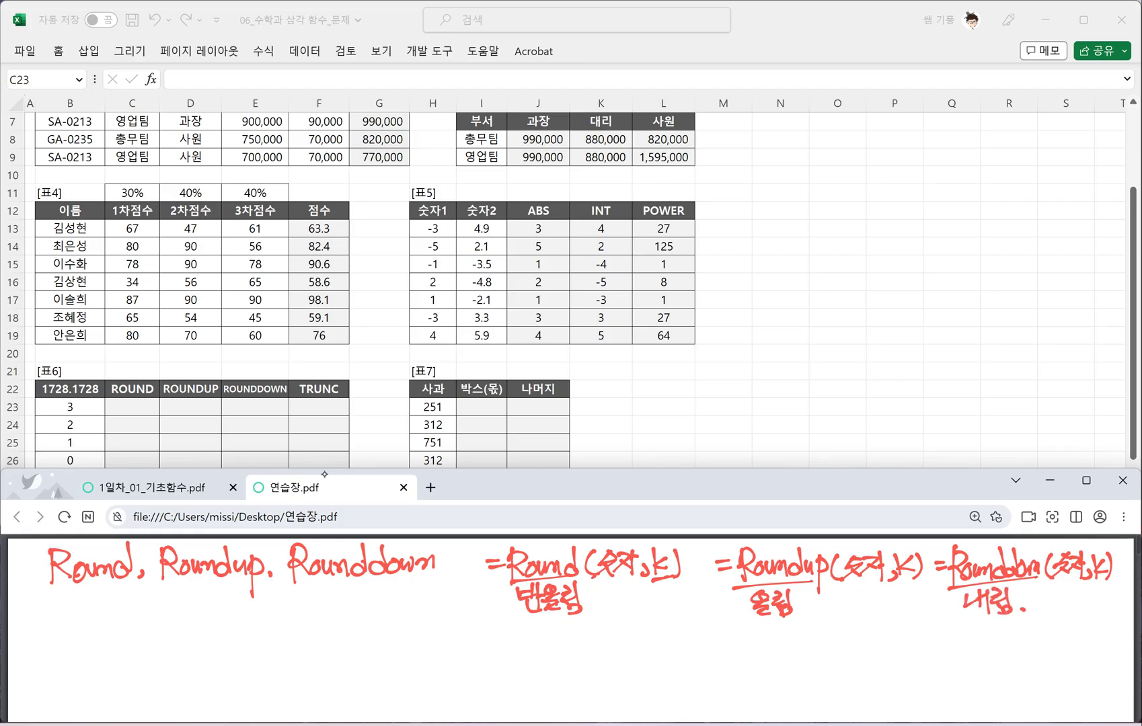
# Handwrite the example "=Round(1728.1728,3)→1728.173" below the heading line
pyautogui.moveTo(82, 617); pyautogui.dragTo(98, 616)
pyautogui.moveTo(85, 627); pyautogui.dragTo(114, 643)
pyautogui.moveTo(107, 605); pyautogui.dragTo(150, 637)
pyautogui.moveTo(149, 626); pyautogui.dragTo(167, 634)
pyautogui.moveTo(189, 588); pyautogui.dragTo(176, 631)
pyautogui.moveTo(209, 606)
pyautogui.mouseDown()
pyautogui.moveTo(201, 635)
pyautogui.moveTo(211, 630)
pyautogui.mouseUp()
pyautogui.moveTo(225, 614)
pyautogui.mouseDown()
pyautogui.moveTo(239, 608)
pyautogui.moveTo(233, 632)
pyautogui.mouseUp()
pyautogui.moveTo(245, 612)
pyautogui.mouseDown()
pyautogui.moveTo(262, 627)
pyautogui.moveTo(266, 610)
pyautogui.mouseUp()
pyautogui.moveTo(266, 609)
pyautogui.mouseDown()
pyautogui.moveTo(276, 629)
pyautogui.moveTo(266, 630)
pyautogui.mouseUp()
pyautogui.moveTo(282, 624)
pyautogui.mouseDown()
pyautogui.moveTo(319, 605)
pyautogui.moveTo(310, 631)
pyautogui.mouseUp()
pyautogui.moveTo(323, 608); pyautogui.dragTo(339, 619)
pyautogui.moveTo(358, 602)
pyautogui.mouseDown()
pyautogui.moveTo(344, 609)
pyautogui.moveTo(351, 629)
pyautogui.moveTo(383, 615)
pyautogui.moveTo(376, 629)
pyautogui.mouseUp()
pyautogui.moveTo(395, 600); pyautogui.dragTo(397, 634)
pyautogui.moveTo(416, 623); pyautogui.dragTo(441, 633)
pyautogui.moveTo(452, 612)
pyautogui.mouseDown()
pyautogui.moveTo(471, 612)
pyautogui.moveTo(465, 642)
pyautogui.mouseUp()
pyautogui.moveTo(472, 620)
pyautogui.mouseDown()
pyautogui.moveTo(486, 636)
pyautogui.moveTo(516, 636)
pyautogui.mouseUp()
pyautogui.click(503, 636)
pyautogui.moveTo(527, 618)
pyautogui.mouseDown()
pyautogui.moveTo(539, 617)
pyautogui.moveTo(535, 645)
pyautogui.moveTo(546, 642)
pyautogui.mouseUp()
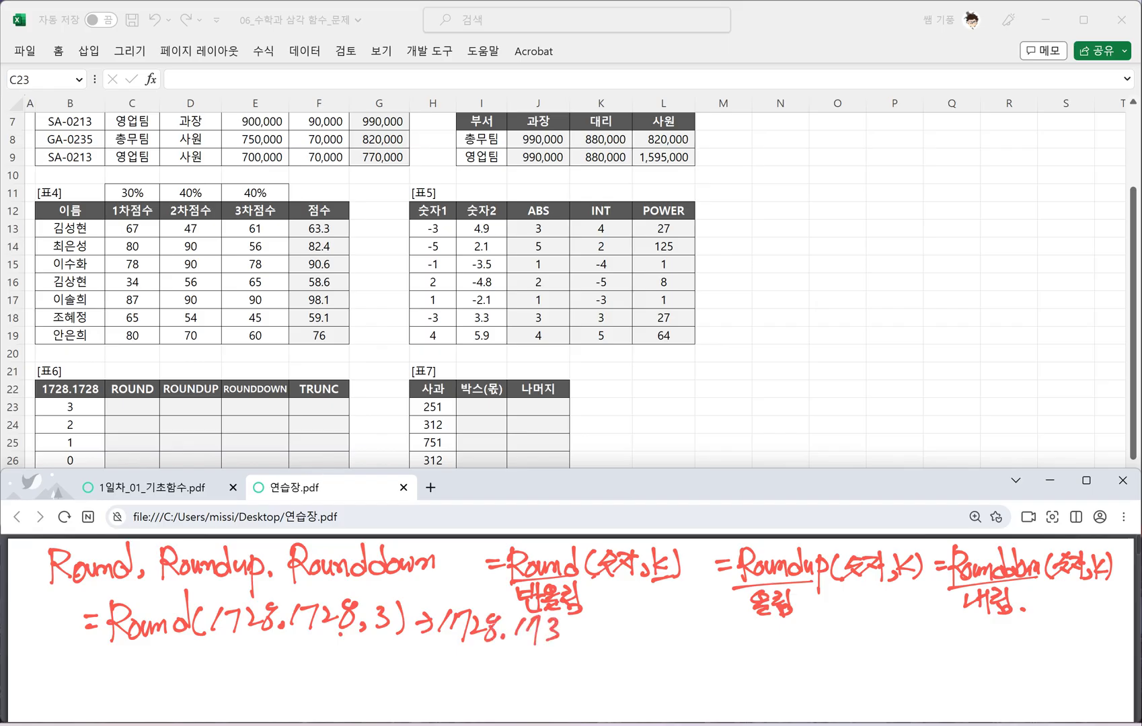
# Underline the final 8 of 1728.1728 and handwrite the two-digit case "2→1728.17" below the Round example, underlining 2 and 17
pyautogui.moveTo(337, 634); pyautogui.dragTo(355, 638)
pyautogui.moveTo(374, 644); pyautogui.dragTo(372, 660)
pyautogui.moveTo(382, 654)
pyautogui.mouseDown()
pyautogui.moveTo(421, 650)
pyautogui.moveTo(412, 660)
pyautogui.mouseUp()
pyautogui.moveTo(445, 645)
pyautogui.mouseDown()
pyautogui.moveTo(437, 664)
pyautogui.moveTo(395, 666)
pyautogui.moveTo(528, 662)
pyautogui.moveTo(530, 679)
pyautogui.moveTo(540, 670)
pyautogui.mouseUp()
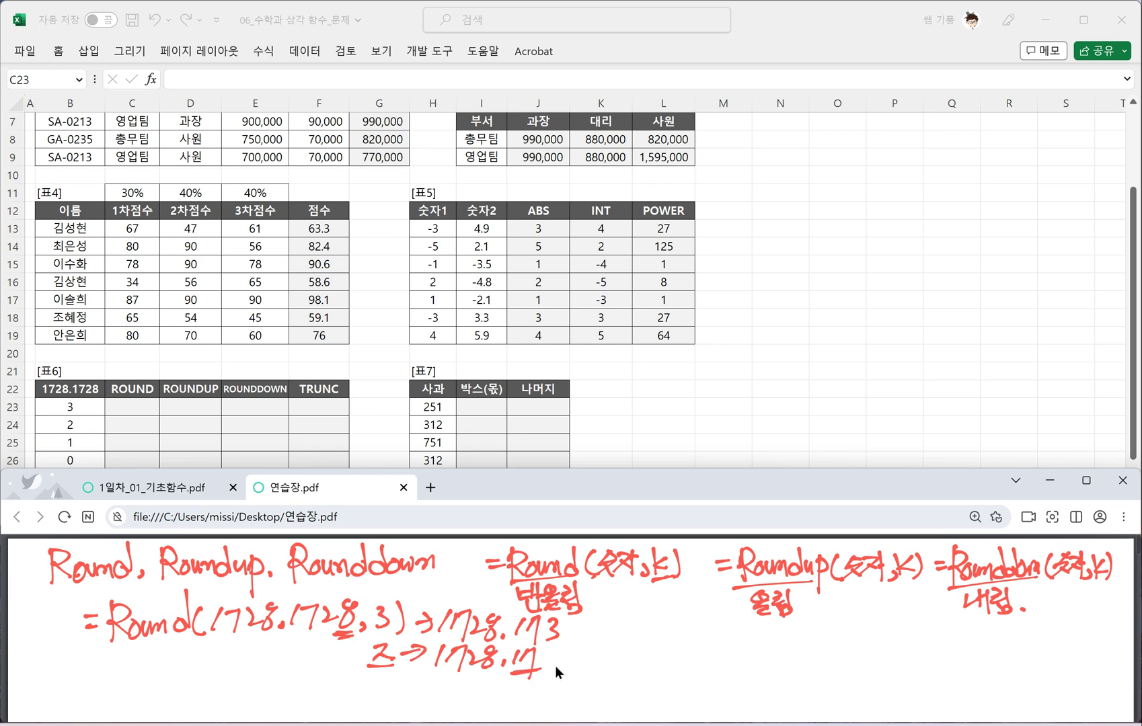
# Add the one-digit case "1→1728.2" to the Round examples
pyautogui.moveTo(386, 676)
pyautogui.mouseDown()
pyautogui.moveTo(378, 699)
pyautogui.moveTo(417, 675)
pyautogui.moveTo(433, 684)
pyautogui.mouseUp()
pyautogui.scroll(-1, 571, 629)
pyautogui.moveTo(441, 668)
pyautogui.mouseDown()
pyautogui.moveTo(451, 664)
pyautogui.moveTo(448, 692)
pyautogui.mouseUp()
pyautogui.moveTo(458, 676)
pyautogui.mouseDown()
pyautogui.moveTo(467, 666)
pyautogui.moveTo(483, 679)
pyautogui.mouseUp()
pyautogui.moveTo(484, 669); pyautogui.dragTo(479, 676)
pyautogui.moveTo(490, 678)
pyautogui.mouseDown()
pyautogui.moveTo(487, 687)
pyautogui.moveTo(528, 681)
pyautogui.mouseUp()
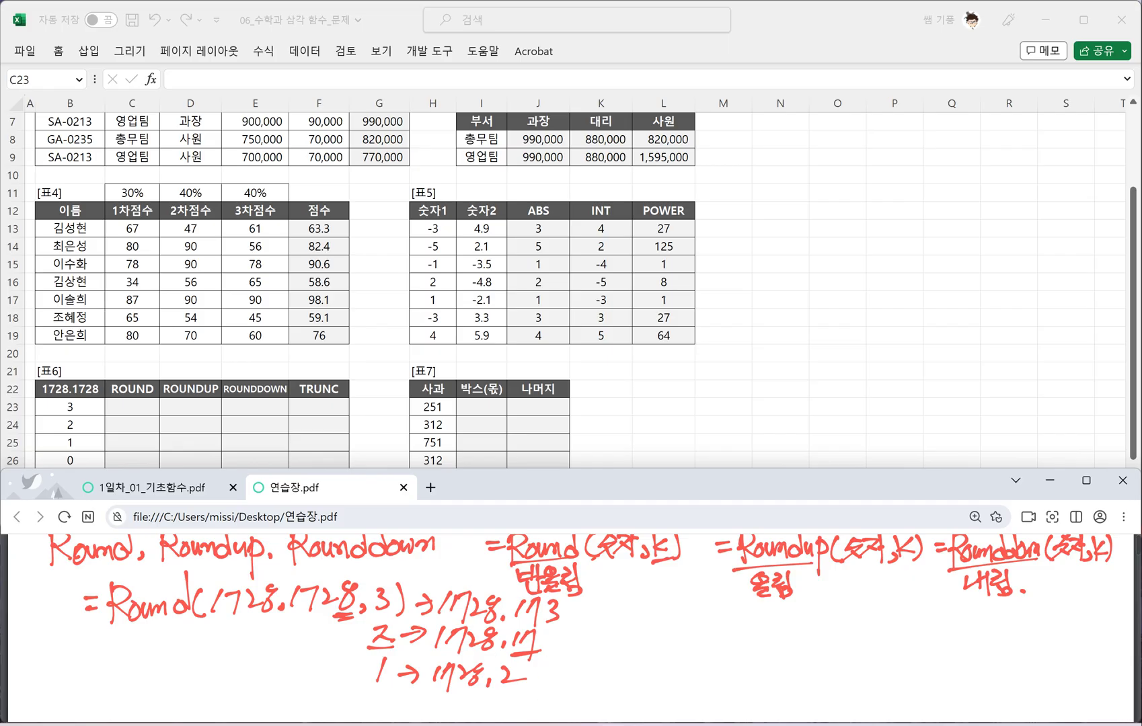
# Add the cases "0→1728" and "-1→1730" to the Round examples
pyautogui.scroll(-2, 559, 651)
pyautogui.moveTo(376, 650)
pyautogui.mouseDown()
pyautogui.moveTo(371, 672)
pyautogui.moveTo(381, 655)
pyautogui.mouseUp()
pyautogui.moveTo(390, 664); pyautogui.dragTo(430, 672)
pyautogui.moveTo(450, 654)
pyautogui.mouseDown()
pyautogui.moveTo(441, 668)
pyautogui.moveTo(458, 651)
pyautogui.moveTo(475, 678)
pyautogui.mouseUp()
pyautogui.moveTo(358, 699)
pyautogui.mouseDown()
pyautogui.moveTo(376, 697)
pyautogui.moveTo(377, 709)
pyautogui.mouseUp()
pyautogui.moveTo(395, 699)
pyautogui.mouseDown()
pyautogui.moveTo(412, 697)
pyautogui.moveTo(401, 709)
pyautogui.moveTo(451, 703)
pyautogui.moveTo(447, 720)
pyautogui.mouseUp()
pyautogui.moveTo(466, 687)
pyautogui.mouseDown()
pyautogui.moveTo(467, 709)
pyautogui.moveTo(485, 691)
pyautogui.mouseUp()
# Add the case "-2→1700" to the Round examples and underline its two zeros
pyautogui.scroll(-1, 572, 629)
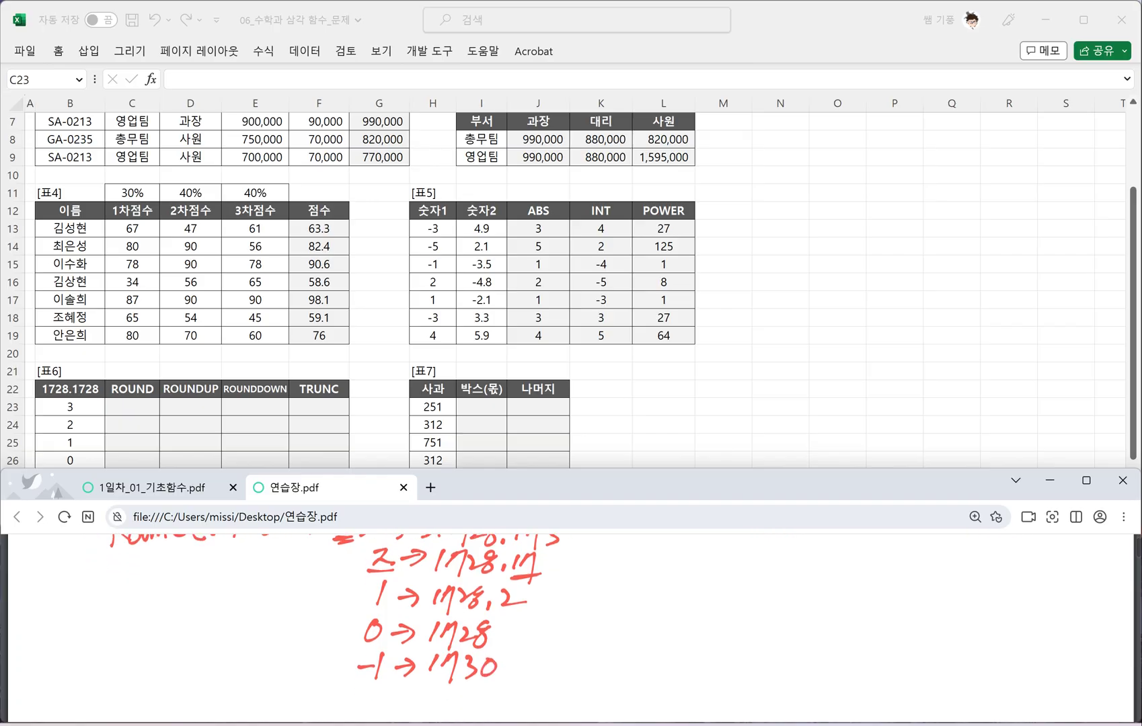
pyautogui.scroll(-1, 572, 629)
pyautogui.moveTo(353, 670)
pyautogui.mouseDown()
pyautogui.moveTo(383, 680)
pyautogui.moveTo(407, 670)
pyautogui.mouseUp()
pyautogui.moveTo(400, 665); pyautogui.dragTo(402, 687)
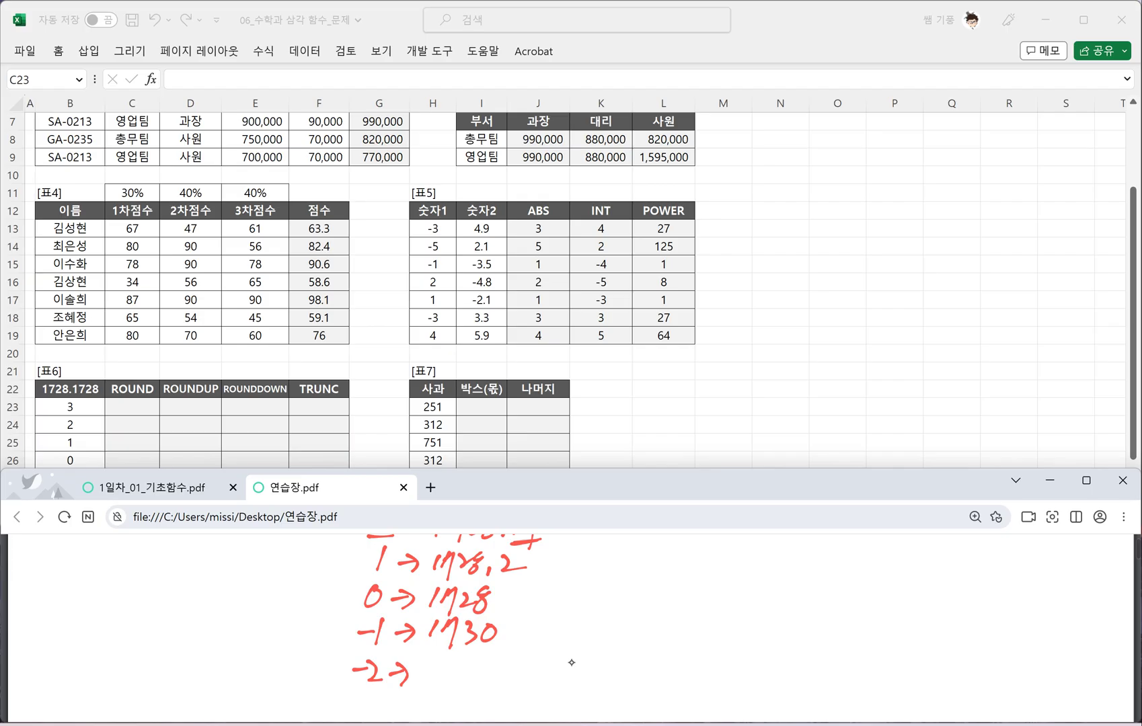
pyautogui.moveTo(426, 658); pyautogui.dragTo(428, 677)
pyautogui.moveTo(434, 660)
pyautogui.mouseDown()
pyautogui.moveTo(446, 658)
pyautogui.moveTo(443, 682)
pyautogui.mouseUp()
pyautogui.moveTo(464, 658)
pyautogui.mouseDown()
pyautogui.moveTo(456, 671)
pyautogui.moveTo(466, 659)
pyautogui.mouseUp()
pyautogui.moveTo(486, 659); pyautogui.dragTo(489, 662)
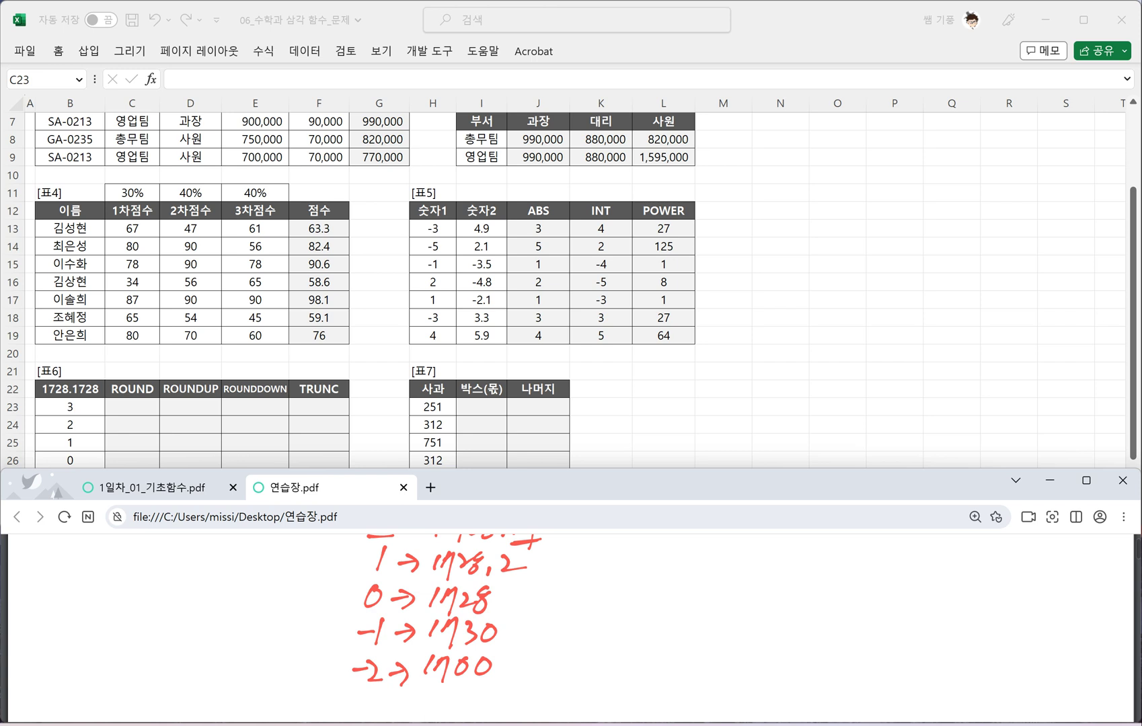
pyautogui.moveTo(450, 685); pyautogui.dragTo(500, 680)
# Add the case "-3→2000" at the end of the Round examples
pyautogui.scroll(-1, 572, 662)
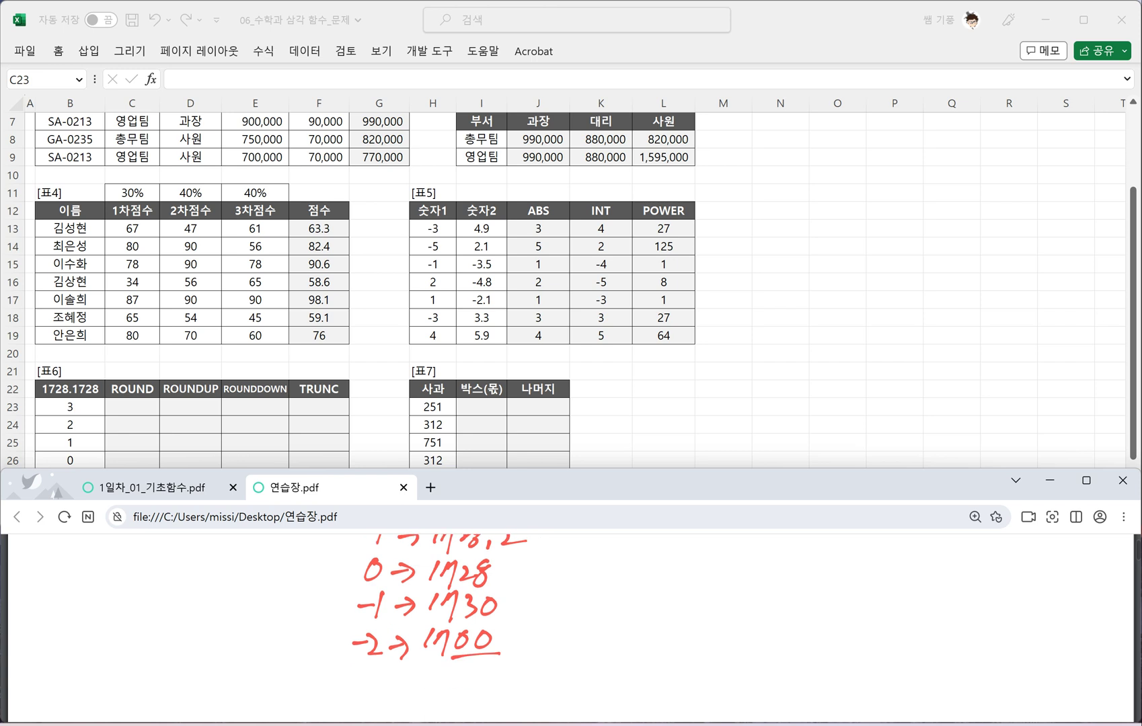
pyautogui.moveTo(350, 679); pyautogui.dragTo(370, 675)
pyautogui.moveTo(368, 668)
pyautogui.mouseDown()
pyautogui.moveTo(381, 679)
pyautogui.moveTo(371, 691)
pyautogui.mouseUp()
pyautogui.moveTo(394, 673)
pyautogui.mouseDown()
pyautogui.moveTo(412, 679)
pyautogui.moveTo(402, 691)
pyautogui.mouseUp()
pyautogui.moveTo(423, 670)
pyautogui.mouseDown()
pyautogui.moveTo(427, 687)
pyautogui.moveTo(444, 684)
pyautogui.mouseUp()
pyautogui.moveTo(450, 670); pyautogui.dragTo(509, 674)
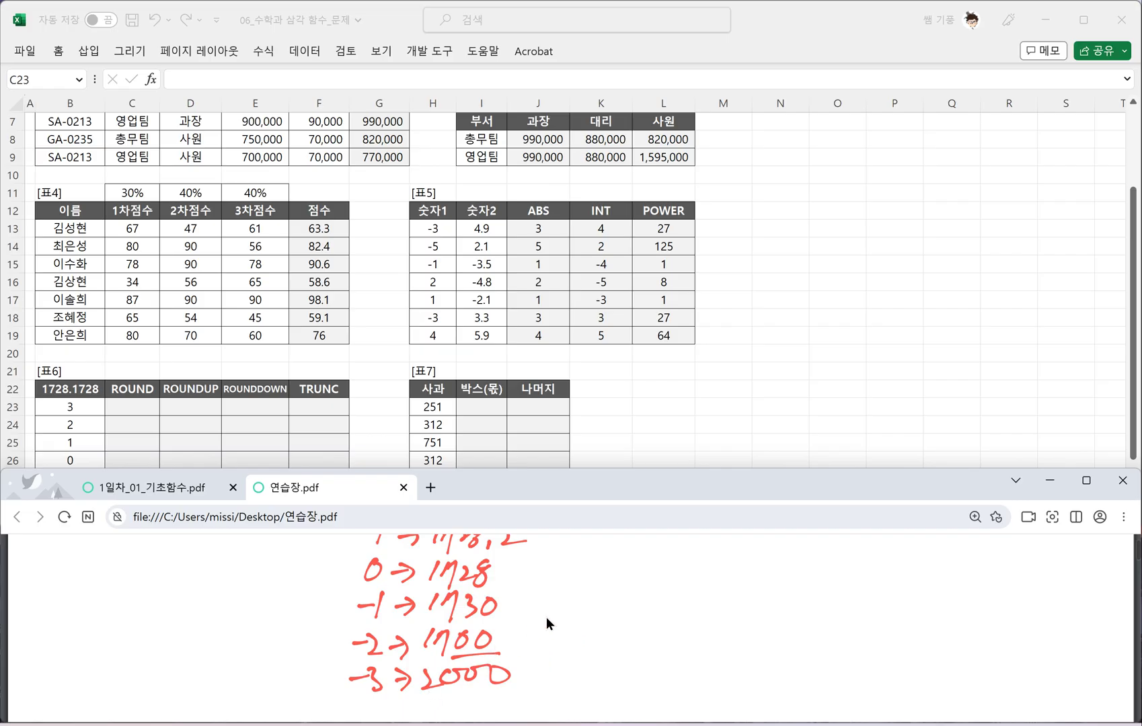
# Handwrite the example "=Roundup(1728.1728,3)→1728.173" beside the first Round example
pyautogui.scroll(2, 546, 617)
pyautogui.scroll(-1, 656, 618)
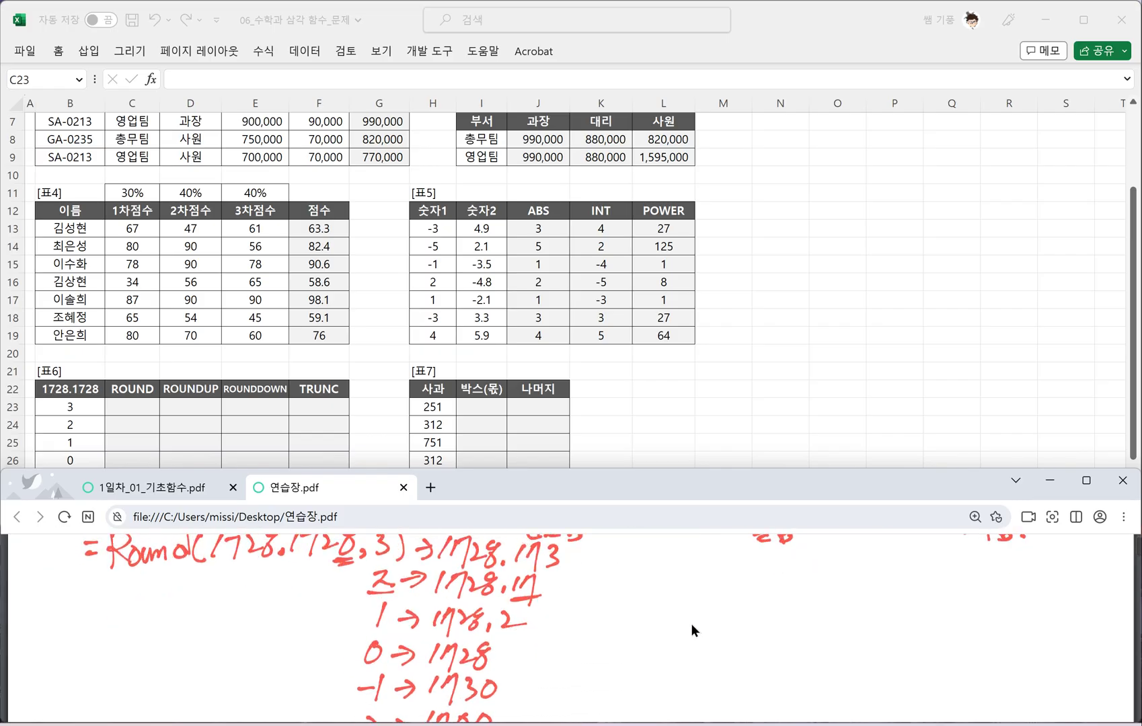
pyautogui.scroll(1, 690, 623)
pyautogui.moveTo(580, 626); pyautogui.dragTo(602, 634)
pyautogui.moveTo(602, 612)
pyautogui.mouseDown()
pyautogui.moveTo(603, 649)
pyautogui.moveTo(673, 636)
pyautogui.moveTo(734, 647)
pyautogui.mouseUp()
pyautogui.moveTo(746, 645); pyautogui.dragTo(755, 645)
pyautogui.moveTo(763, 627)
pyautogui.mouseDown()
pyautogui.moveTo(774, 625)
pyautogui.moveTo(767, 648)
pyautogui.mouseUp()
pyautogui.moveTo(779, 625)
pyautogui.mouseDown()
pyautogui.moveTo(797, 643)
pyautogui.moveTo(802, 629)
pyautogui.moveTo(801, 659)
pyautogui.moveTo(834, 636)
pyautogui.moveTo(824, 644)
pyautogui.mouseUp()
pyautogui.moveTo(841, 617)
pyautogui.mouseDown()
pyautogui.moveTo(841, 649)
pyautogui.moveTo(869, 632)
pyautogui.mouseUp()
pyautogui.moveTo(862, 623)
pyautogui.mouseDown()
pyautogui.moveTo(864, 644)
pyautogui.moveTo(682, 633)
pyautogui.moveTo(809, 650)
pyautogui.mouseUp()
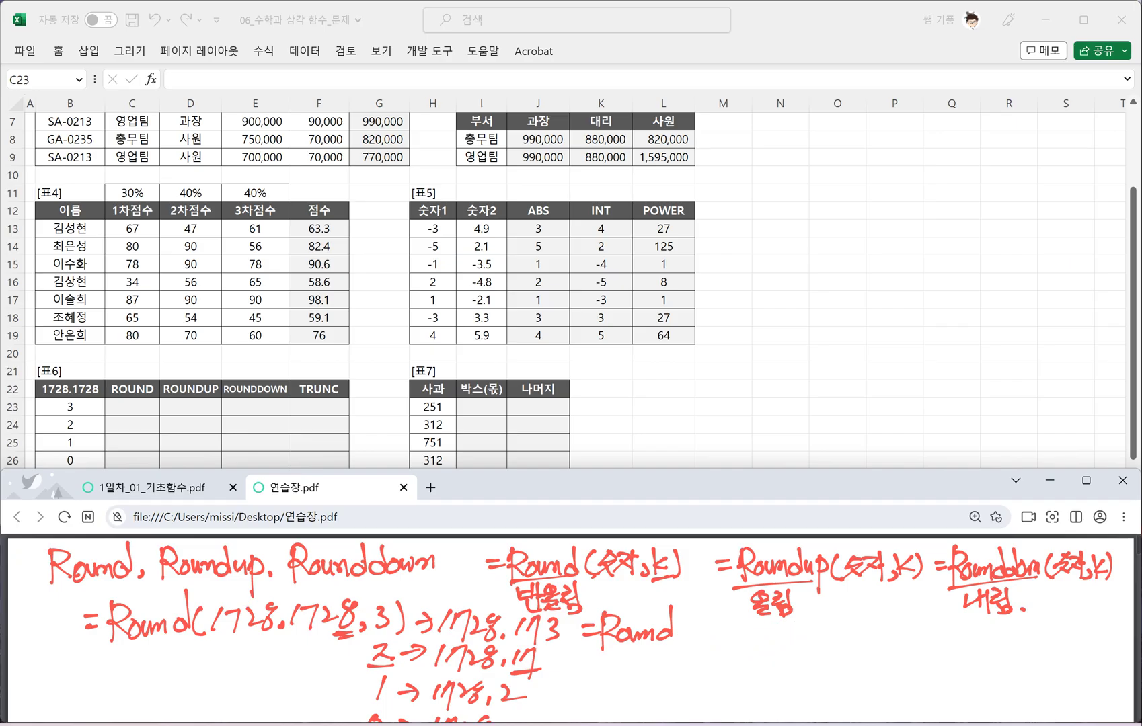
pyautogui.moveTo(673, 624)
pyautogui.mouseDown()
pyautogui.moveTo(583, 634)
pyautogui.moveTo(592, 627)
pyautogui.mouseUp()
pyautogui.moveTo(577, 637)
pyautogui.mouseDown()
pyautogui.moveTo(593, 635)
pyautogui.moveTo(600, 649)
pyautogui.moveTo(643, 632)
pyautogui.moveTo(657, 644)
pyautogui.moveTo(706, 640)
pyautogui.moveTo(720, 655)
pyautogui.moveTo(742, 642)
pyautogui.moveTo(804, 644)
pyautogui.mouseUp()
pyautogui.click(760, 646)
pyautogui.moveTo(817, 622)
pyautogui.mouseDown()
pyautogui.moveTo(806, 633)
pyautogui.moveTo(821, 652)
pyautogui.moveTo(877, 634)
pyautogui.moveTo(874, 650)
pyautogui.mouseUp()
pyautogui.moveTo(894, 622)
pyautogui.mouseDown()
pyautogui.moveTo(903, 652)
pyautogui.moveTo(937, 634)
pyautogui.moveTo(961, 640)
pyautogui.mouseUp()
pyautogui.click(951, 645)
pyautogui.moveTo(969, 625)
pyautogui.mouseDown()
pyautogui.moveTo(981, 625)
pyautogui.moveTo(977, 648)
pyautogui.moveTo(991, 646)
pyautogui.mouseUp()
# Handwrite the two-digit case "2→1728.18" below the Roundup example
pyautogui.moveTo(838, 660)
pyautogui.mouseDown()
pyautogui.moveTo(857, 678)
pyautogui.moveTo(872, 668)
pyautogui.moveTo(867, 679)
pyautogui.mouseUp()
pyautogui.moveTo(888, 661)
pyautogui.mouseDown()
pyautogui.moveTo(885, 681)
pyautogui.moveTo(902, 687)
pyautogui.moveTo(952, 678)
pyautogui.mouseUp()
pyautogui.click(945, 677)
pyautogui.moveTo(976, 656); pyautogui.dragTo(973, 673)
# Add the one-digit case "1→1728.2" to the Roundup examples
pyautogui.scroll(-1, 752, 638)
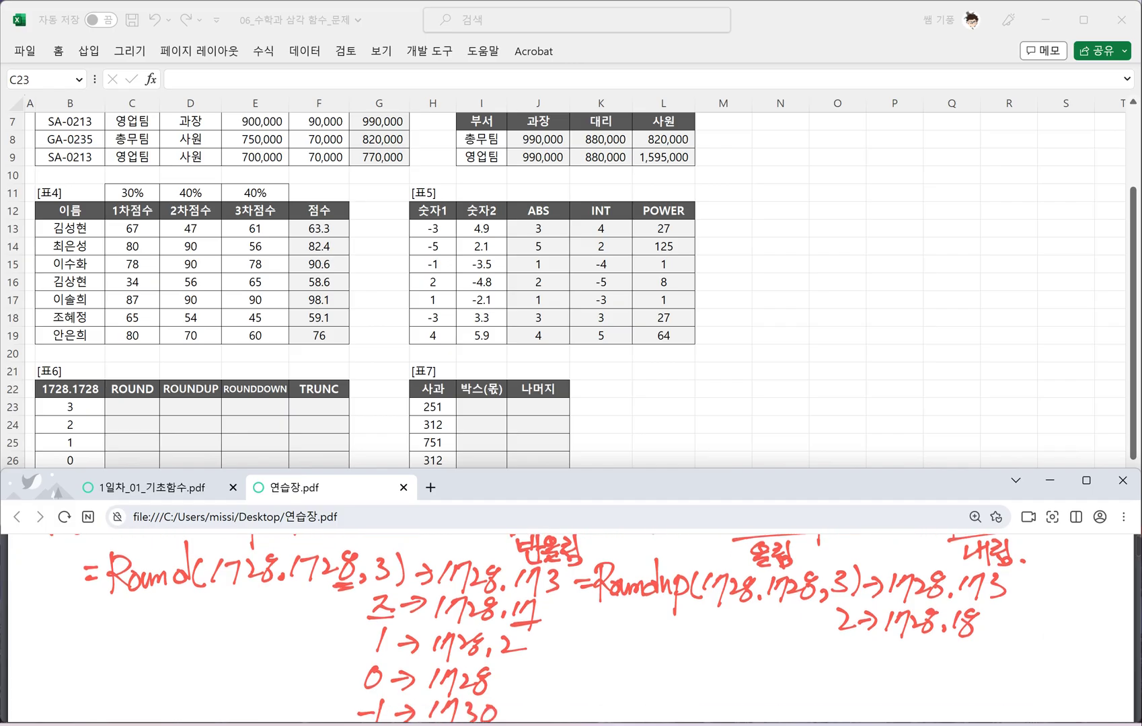
pyautogui.moveTo(842, 643)
pyautogui.mouseDown()
pyautogui.moveTo(836, 672)
pyautogui.moveTo(871, 656)
pyautogui.moveTo(869, 670)
pyautogui.mouseUp()
pyautogui.moveTo(885, 651); pyautogui.dragTo(879, 671)
pyautogui.moveTo(895, 651)
pyautogui.mouseDown()
pyautogui.moveTo(908, 651)
pyautogui.moveTo(901, 682)
pyautogui.moveTo(930, 670)
pyautogui.mouseUp()
pyautogui.moveTo(938, 647)
pyautogui.mouseDown()
pyautogui.moveTo(924, 658)
pyautogui.moveTo(939, 674)
pyautogui.moveTo(955, 669)
pyautogui.mouseUp()
pyautogui.moveTo(958, 653); pyautogui.dragTo(984, 663)
pyautogui.moveTo(937, 667); pyautogui.dragTo(944, 671)
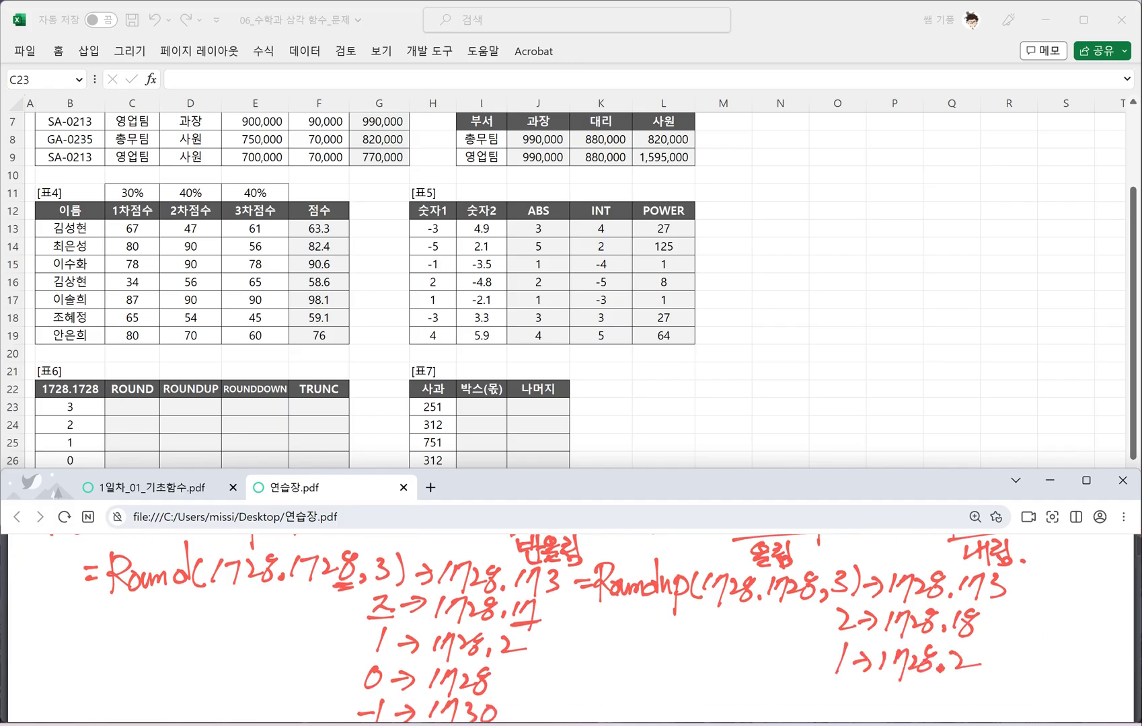
# Handwrite the zero-digit case "0→1730" below the one-digit case in the Roundup examples
pyautogui.scroll(-1, 752, 637)
pyautogui.moveTo(841, 652); pyautogui.dragTo(866, 662)
pyautogui.moveTo(858, 653)
pyautogui.mouseDown()
pyautogui.moveTo(861, 672)
pyautogui.moveTo(879, 674)
pyautogui.mouseUp()
pyautogui.moveTo(887, 659)
pyautogui.mouseDown()
pyautogui.moveTo(896, 656)
pyautogui.moveTo(901, 681)
pyautogui.moveTo(922, 663)
pyautogui.moveTo(909, 674)
pyautogui.mouseUp()
pyautogui.moveTo(935, 655); pyautogui.dragTo(936, 656)
pyautogui.scroll(-1, 570, 629)
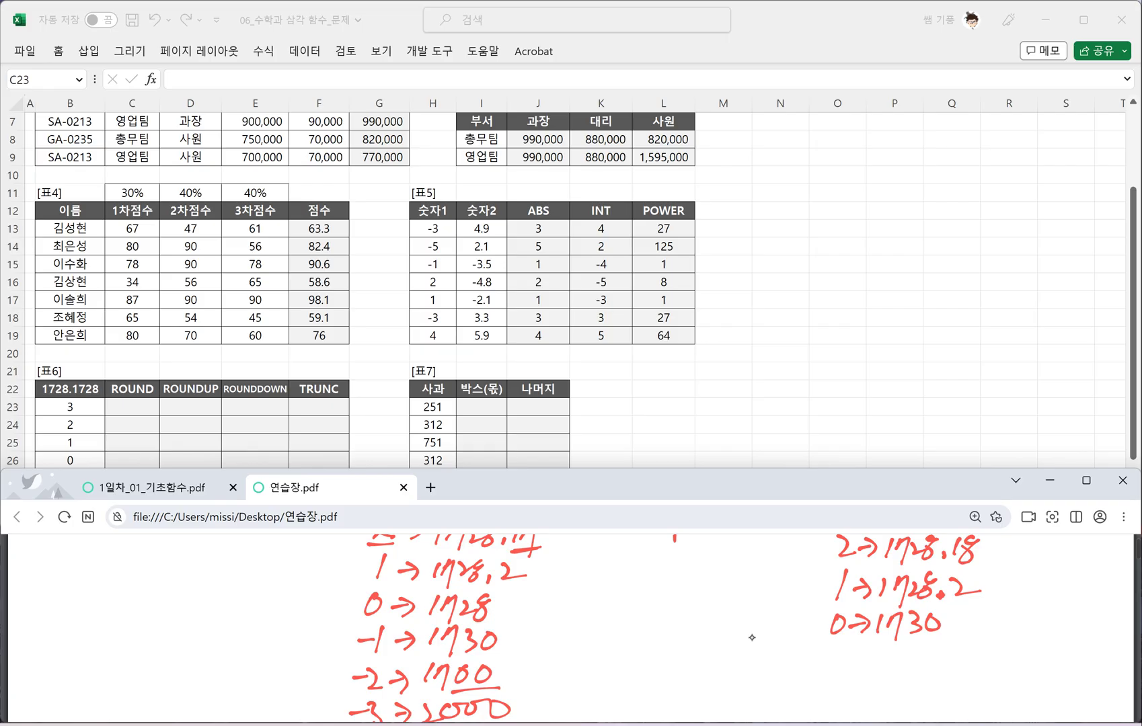
# Undo the handwritten result of the zero-digit Roundup case and write 1729 in its place
pyautogui.hotkey('ctrl', 'z')
pyautogui.hotkey('ctrl', 'z')
pyautogui.hotkey('ctrl', 'z')
pyautogui.hotkey('ctrl', 'z')
pyautogui.hotkey('ctrl', 'z')
pyautogui.hotkey('ctrl', 'z')
pyautogui.moveTo(887, 616)
pyautogui.mouseDown()
pyautogui.moveTo(881, 639)
pyautogui.moveTo(934, 635)
pyautogui.moveTo(933, 646)
pyautogui.mouseUp()
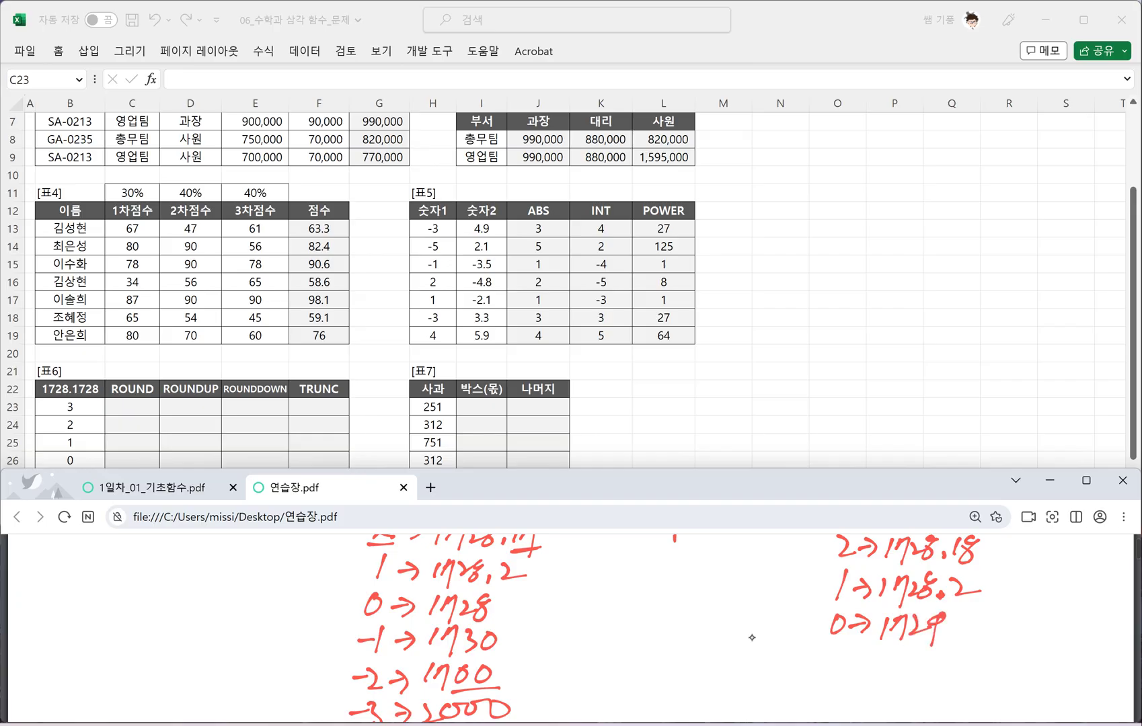
# Add the negative-digit cases "-1→1730" and "-2→1800" to the Roundup examples
pyautogui.moveTo(816, 666); pyautogui.dragTo(833, 678)
pyautogui.moveTo(846, 663)
pyautogui.mouseDown()
pyautogui.moveTo(893, 680)
pyautogui.moveTo(937, 651)
pyautogui.mouseUp()
pyautogui.scroll(-1, 752, 637)
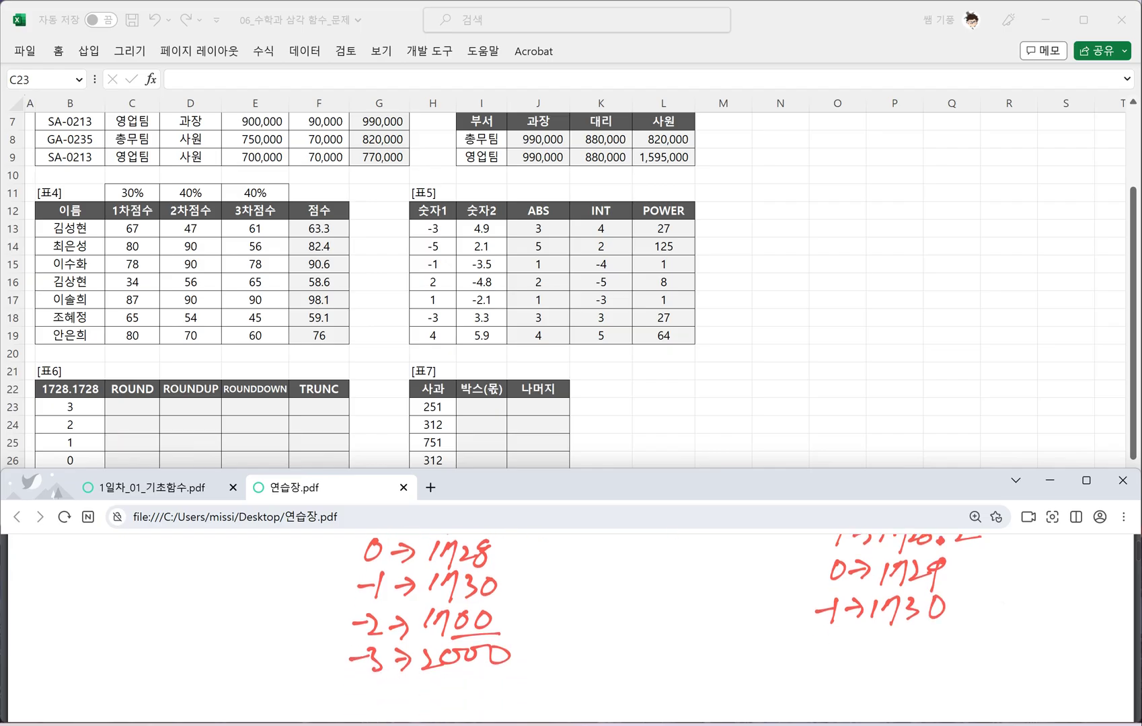
pyautogui.moveTo(806, 647); pyautogui.dragTo(823, 644)
pyautogui.moveTo(826, 640)
pyautogui.mouseDown()
pyautogui.moveTo(841, 658)
pyautogui.moveTo(865, 647)
pyautogui.moveTo(886, 670)
pyautogui.moveTo(937, 638)
pyautogui.mouseUp()
# Handwrite the case "-3→2000" at the end of the Roundup examples
pyautogui.moveTo(802, 693)
pyautogui.mouseDown()
pyautogui.moveTo(838, 675)
pyautogui.moveTo(831, 699)
pyautogui.mouseUp()
pyautogui.moveTo(842, 692)
pyautogui.mouseDown()
pyautogui.moveTo(858, 690)
pyautogui.moveTo(853, 701)
pyautogui.mouseUp()
pyautogui.moveTo(873, 681)
pyautogui.mouseDown()
pyautogui.moveTo(874, 701)
pyautogui.moveTo(898, 698)
pyautogui.mouseUp()
pyautogui.moveTo(909, 675); pyautogui.dragTo(923, 677)
pyautogui.moveTo(936, 681)
pyautogui.mouseDown()
pyautogui.moveTo(954, 691)
pyautogui.moveTo(942, 676)
pyautogui.mouseUp()
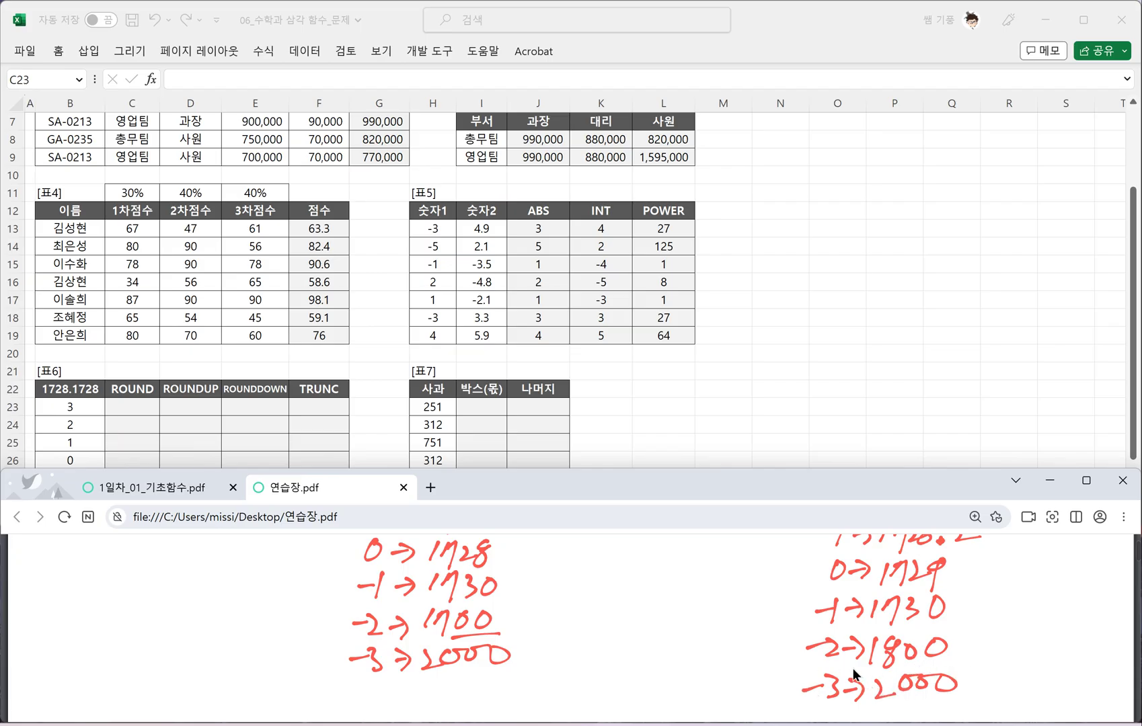
# Handwrite the example "=Rounddown(1728.1728,3)→1728.172" below the Round examples and underline the decimals of its result
pyautogui.scroll(-1, 815, 619)
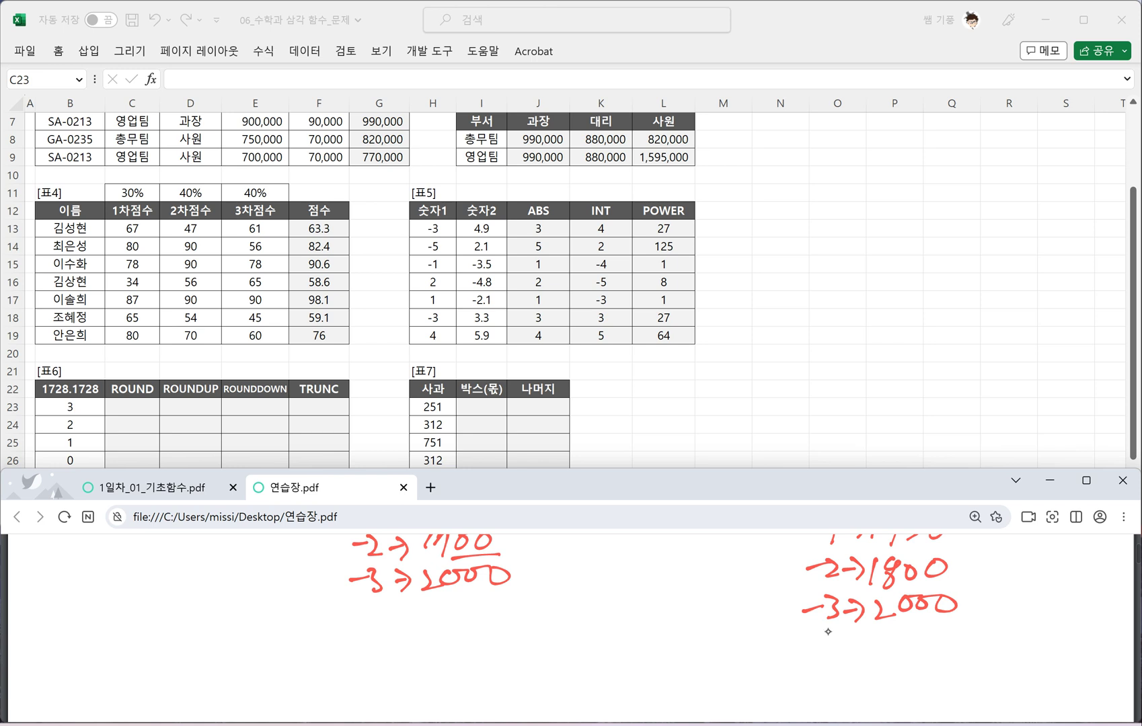
pyautogui.moveTo(50, 619); pyautogui.dragTo(72, 615)
pyautogui.moveTo(55, 631)
pyautogui.mouseDown()
pyautogui.moveTo(69, 627)
pyautogui.moveTo(81, 649)
pyautogui.moveTo(89, 629)
pyautogui.moveTo(144, 641)
pyautogui.moveTo(159, 623)
pyautogui.mouseUp()
pyautogui.moveTo(177, 588); pyautogui.dragTo(161, 636)
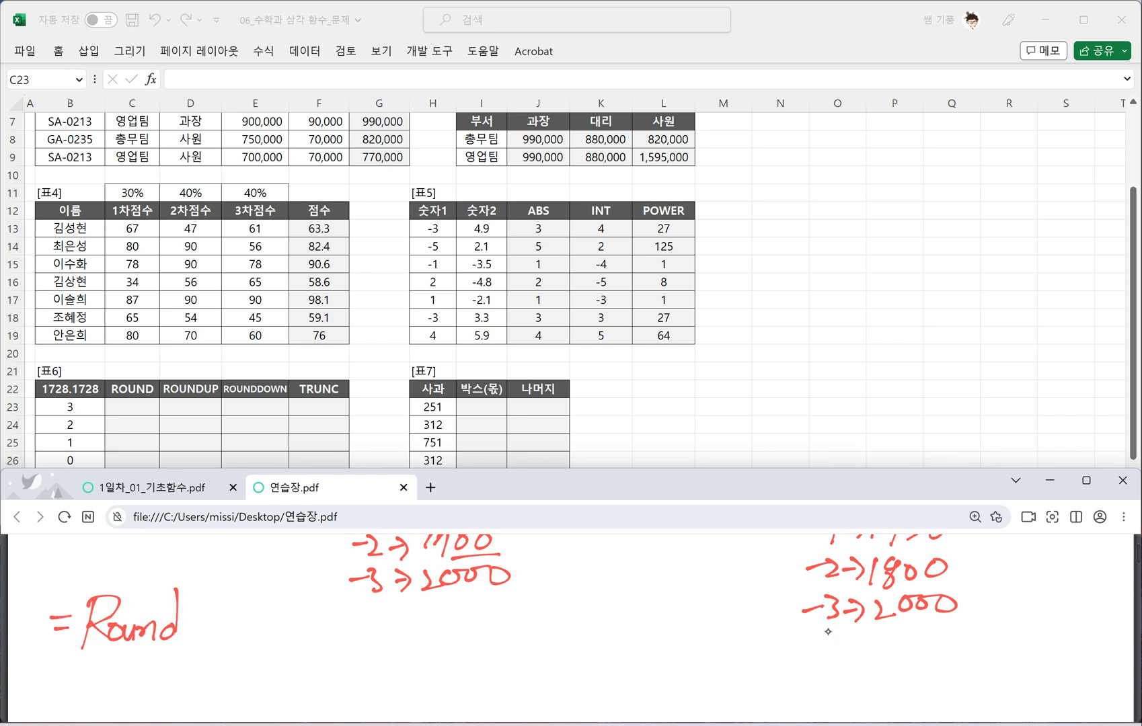
pyautogui.moveTo(199, 590)
pyautogui.mouseDown()
pyautogui.moveTo(182, 636)
pyautogui.moveTo(245, 616)
pyautogui.moveTo(261, 635)
pyautogui.mouseUp()
pyautogui.hotkey('ctrl', 'z')
pyautogui.hotkey('ctrl', 'z')
pyautogui.moveTo(217, 624)
pyautogui.mouseDown()
pyautogui.moveTo(264, 639)
pyautogui.moveTo(284, 628)
pyautogui.moveTo(301, 650)
pyautogui.mouseUp()
pyautogui.moveTo(316, 617)
pyautogui.mouseDown()
pyautogui.moveTo(336, 627)
pyautogui.moveTo(350, 615)
pyautogui.moveTo(377, 629)
pyautogui.mouseUp()
pyautogui.moveTo(384, 613); pyautogui.dragTo(387, 644)
pyautogui.moveTo(396, 615)
pyautogui.mouseDown()
pyautogui.moveTo(414, 636)
pyautogui.moveTo(424, 617)
pyautogui.moveTo(436, 644)
pyautogui.moveTo(457, 632)
pyautogui.mouseUp()
pyautogui.moveTo(471, 604)
pyautogui.mouseDown()
pyautogui.moveTo(475, 633)
pyautogui.moveTo(535, 618)
pyautogui.mouseUp()
pyautogui.moveTo(544, 599)
pyautogui.mouseDown()
pyautogui.moveTo(550, 644)
pyautogui.moveTo(586, 621)
pyautogui.mouseUp()
pyautogui.moveTo(600, 600)
pyautogui.mouseDown()
pyautogui.moveTo(586, 609)
pyautogui.moveTo(591, 627)
pyautogui.moveTo(615, 621)
pyautogui.mouseUp()
pyautogui.moveTo(625, 604)
pyautogui.mouseDown()
pyautogui.moveTo(640, 602)
pyautogui.moveTo(634, 637)
pyautogui.moveTo(682, 620)
pyautogui.mouseUp()
pyautogui.moveTo(606, 634); pyautogui.dragTo(678, 629)
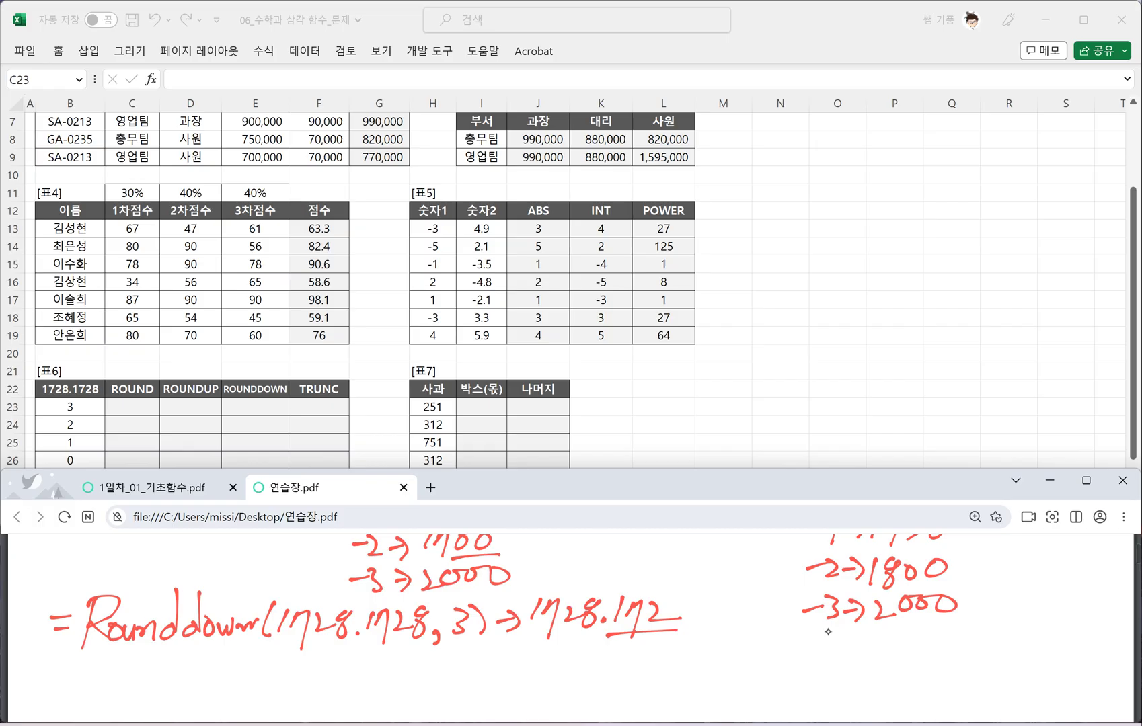
# Underline the digit count 3 and add the two-digit case "2→1728.17" below the Rounddown example
pyautogui.moveTo(449, 650)
pyautogui.mouseDown()
pyautogui.moveTo(481, 644)
pyautogui.moveTo(459, 674)
pyautogui.moveTo(480, 671)
pyautogui.mouseUp()
pyautogui.moveTo(490, 667)
pyautogui.mouseDown()
pyautogui.moveTo(506, 666)
pyautogui.moveTo(499, 676)
pyautogui.mouseUp()
pyautogui.moveTo(531, 651)
pyautogui.mouseDown()
pyautogui.moveTo(520, 671)
pyautogui.moveTo(540, 683)
pyautogui.moveTo(579, 669)
pyautogui.mouseUp()
pyautogui.moveTo(589, 647)
pyautogui.mouseDown()
pyautogui.moveTo(573, 663)
pyautogui.moveTo(587, 651)
pyautogui.moveTo(630, 681)
pyautogui.mouseUp()
pyautogui.click(591, 662)
# Add the one-digit case "1→1728.1" to the Rounddown examples
pyautogui.scroll(-1, 828, 631)
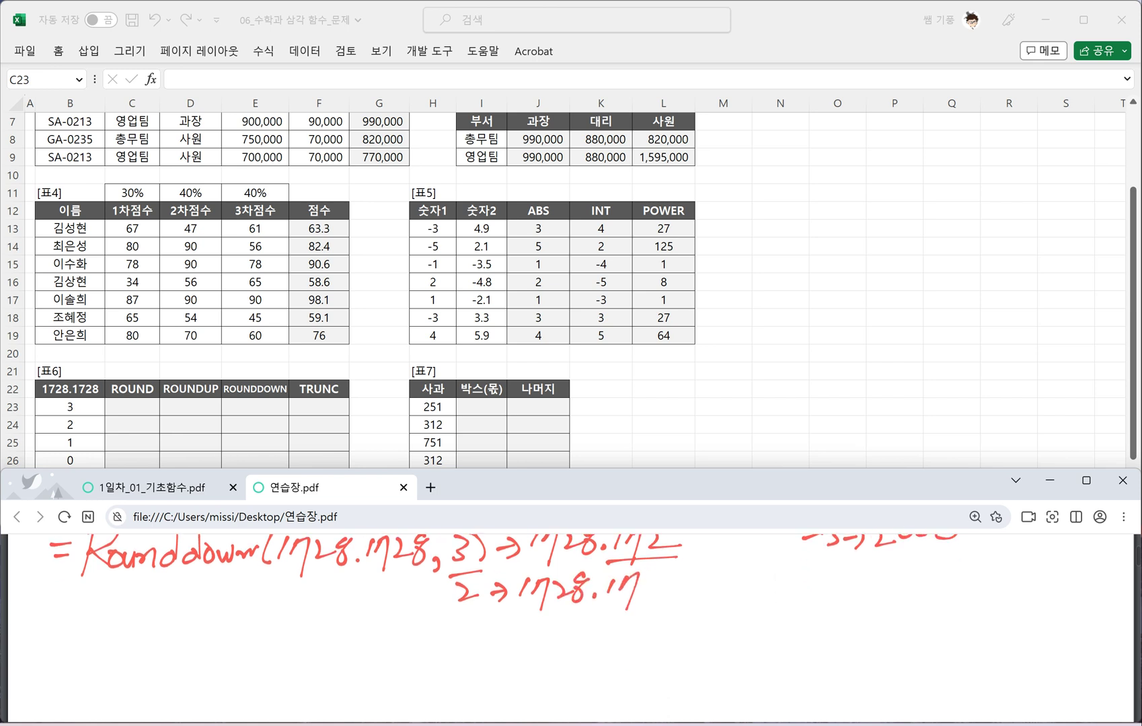
pyautogui.moveTo(463, 613); pyautogui.dragTo(452, 636)
pyautogui.moveTo(476, 625)
pyautogui.mouseDown()
pyautogui.moveTo(497, 628)
pyautogui.moveTo(482, 639)
pyautogui.moveTo(518, 633)
pyautogui.mouseUp()
pyautogui.moveTo(532, 616)
pyautogui.mouseDown()
pyautogui.moveTo(542, 647)
pyautogui.moveTo(576, 635)
pyautogui.mouseUp()
pyautogui.moveTo(583, 610)
pyautogui.mouseDown()
pyautogui.moveTo(578, 637)
pyautogui.moveTo(604, 639)
pyautogui.mouseUp()
pyautogui.click(595, 634)
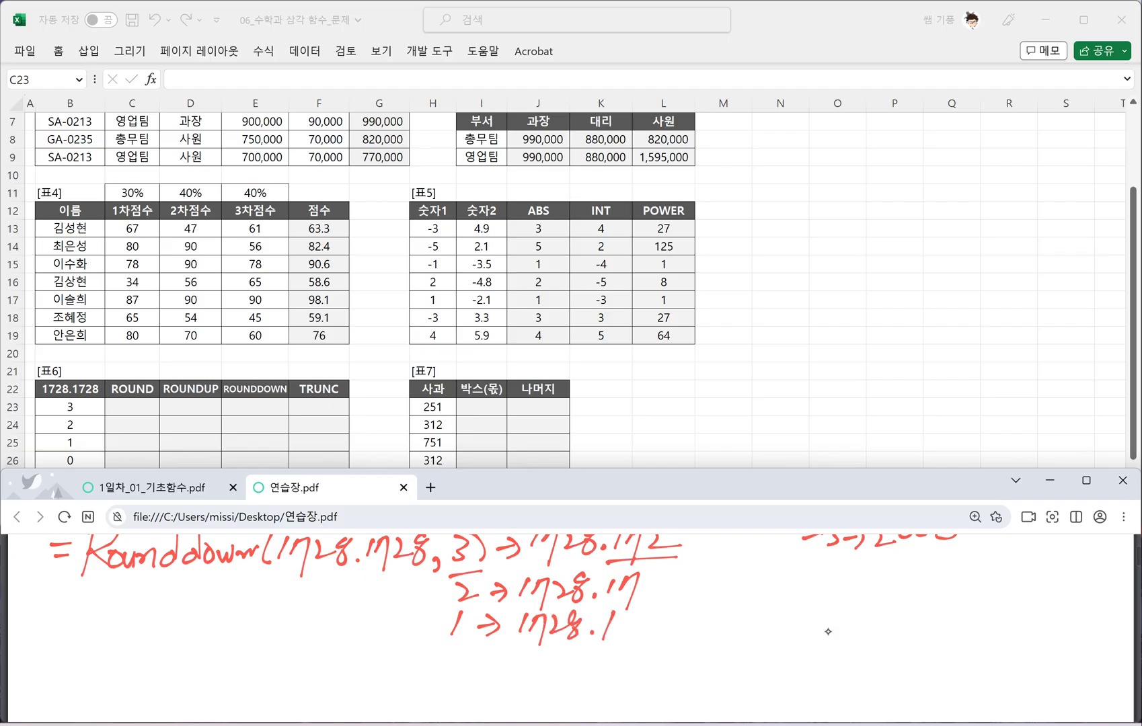
# Handwrite the zero-digit case "0→1728" in the Rounddown examples
pyautogui.moveTo(457, 653); pyautogui.dragTo(491, 663)
pyautogui.moveTo(479, 652)
pyautogui.mouseDown()
pyautogui.moveTo(479, 674)
pyautogui.moveTo(516, 675)
pyautogui.mouseUp()
pyautogui.moveTo(529, 656); pyautogui.dragTo(538, 681)
pyautogui.moveTo(557, 654)
pyautogui.mouseDown()
pyautogui.moveTo(555, 670)
pyautogui.moveTo(571, 670)
pyautogui.mouseUp()
pyautogui.moveTo(588, 651)
pyautogui.mouseDown()
pyautogui.moveTo(580, 678)
pyautogui.moveTo(588, 659)
pyautogui.mouseUp()
# Add the case "-1→1720" below the zero-digit Rounddown case
pyautogui.scroll(-1, 829, 633)
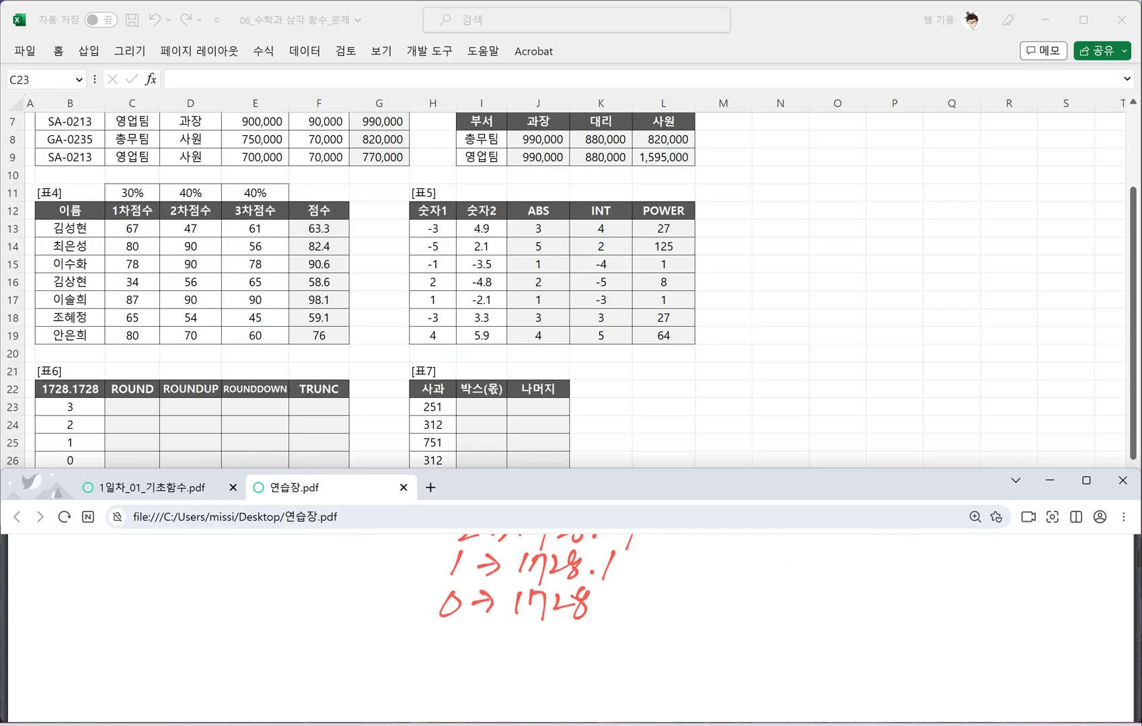
pyautogui.moveTo(444, 629); pyautogui.dragTo(451, 628)
pyautogui.moveTo(422, 638)
pyautogui.mouseDown()
pyautogui.moveTo(452, 633)
pyautogui.moveTo(448, 656)
pyautogui.moveTo(482, 639)
pyautogui.mouseUp()
pyautogui.moveTo(477, 627)
pyautogui.mouseDown()
pyautogui.moveTo(478, 654)
pyautogui.moveTo(503, 651)
pyautogui.mouseUp()
pyautogui.moveTo(518, 636)
pyautogui.mouseDown()
pyautogui.moveTo(528, 627)
pyautogui.moveTo(531, 659)
pyautogui.mouseUp()
pyautogui.moveTo(545, 631)
pyautogui.mouseDown()
pyautogui.moveTo(569, 649)
pyautogui.moveTo(582, 636)
pyautogui.mouseUp()
# Add the case "-2→1700" to the Rounddown examples
pyautogui.moveTo(417, 681); pyautogui.dragTo(436, 679)
pyautogui.moveTo(439, 673); pyautogui.dragTo(458, 687)
pyautogui.moveTo(462, 678)
pyautogui.mouseDown()
pyautogui.moveTo(481, 676)
pyautogui.moveTo(473, 687)
pyautogui.mouseUp()
pyautogui.moveTo(517, 668)
pyautogui.mouseDown()
pyautogui.moveTo(506, 688)
pyautogui.moveTo(532, 699)
pyautogui.moveTo(557, 670)
pyautogui.mouseUp()
pyautogui.moveTo(579, 667)
pyautogui.mouseDown()
pyautogui.moveTo(576, 681)
pyautogui.moveTo(582, 666)
pyautogui.mouseUp()
# Handwrite the case "-3→1000" at the end of the Rounddown examples and underline its result
pyautogui.scroll(-1, 828, 632)
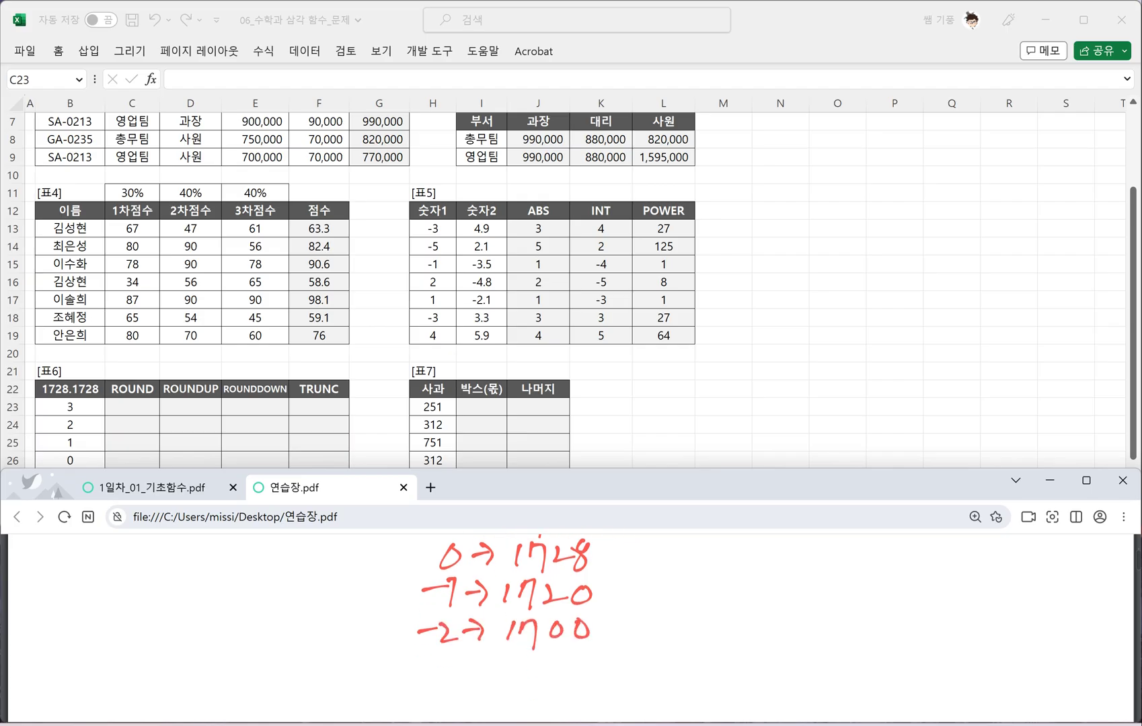
pyautogui.moveTo(417, 677); pyautogui.dragTo(441, 672)
pyautogui.moveTo(439, 659)
pyautogui.mouseDown()
pyautogui.moveTo(452, 670)
pyautogui.moveTo(445, 682)
pyautogui.mouseUp()
pyautogui.moveTo(462, 669)
pyautogui.mouseDown()
pyautogui.moveTo(484, 666)
pyautogui.moveTo(475, 679)
pyautogui.mouseUp()
pyautogui.moveTo(517, 656)
pyautogui.mouseDown()
pyautogui.moveTo(508, 680)
pyautogui.moveTo(542, 661)
pyautogui.mouseUp()
pyautogui.moveTo(564, 660)
pyautogui.mouseDown()
pyautogui.moveTo(542, 668)
pyautogui.moveTo(577, 658)
pyautogui.mouseUp()
pyautogui.moveTo(573, 659); pyautogui.dragTo(597, 667)
pyautogui.moveTo(496, 686); pyautogui.dragTo(607, 679)
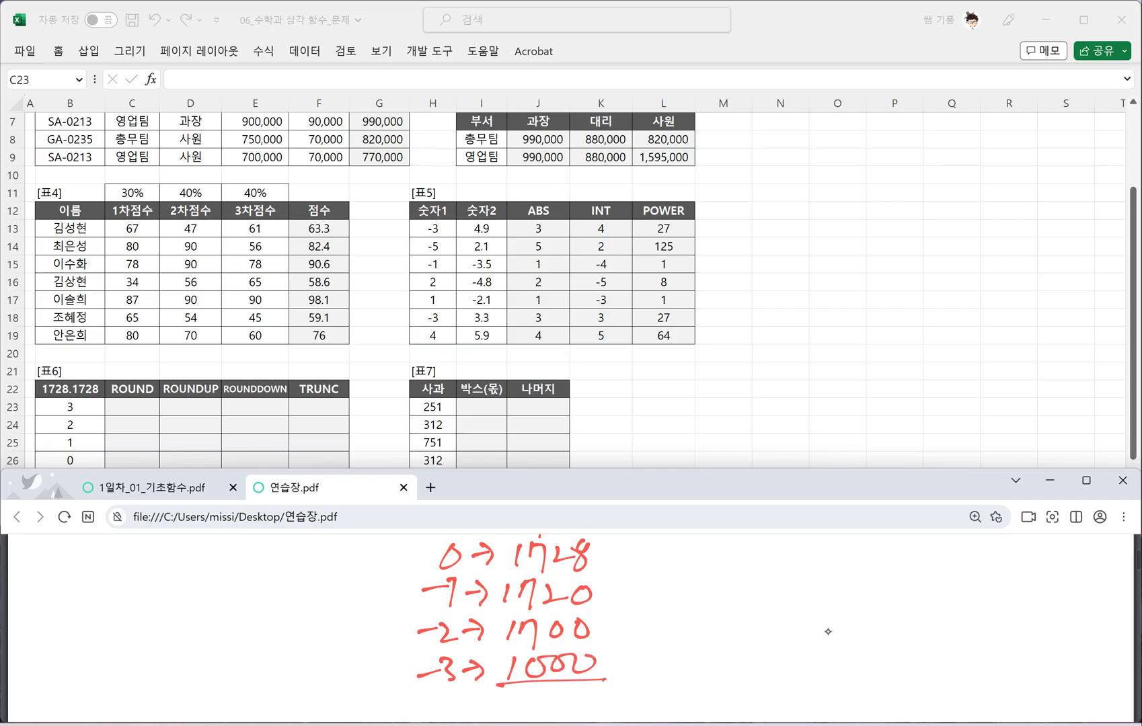
# Underline the digit counts -1 and -2 in the Rounddown examples, and bring the Excel workbook to the front
pyautogui.moveTo(415, 619); pyautogui.dragTo(472, 610)
pyautogui.moveTo(414, 653); pyautogui.dragTo(463, 651)
pyautogui.hotkey('alt', 'Tab')
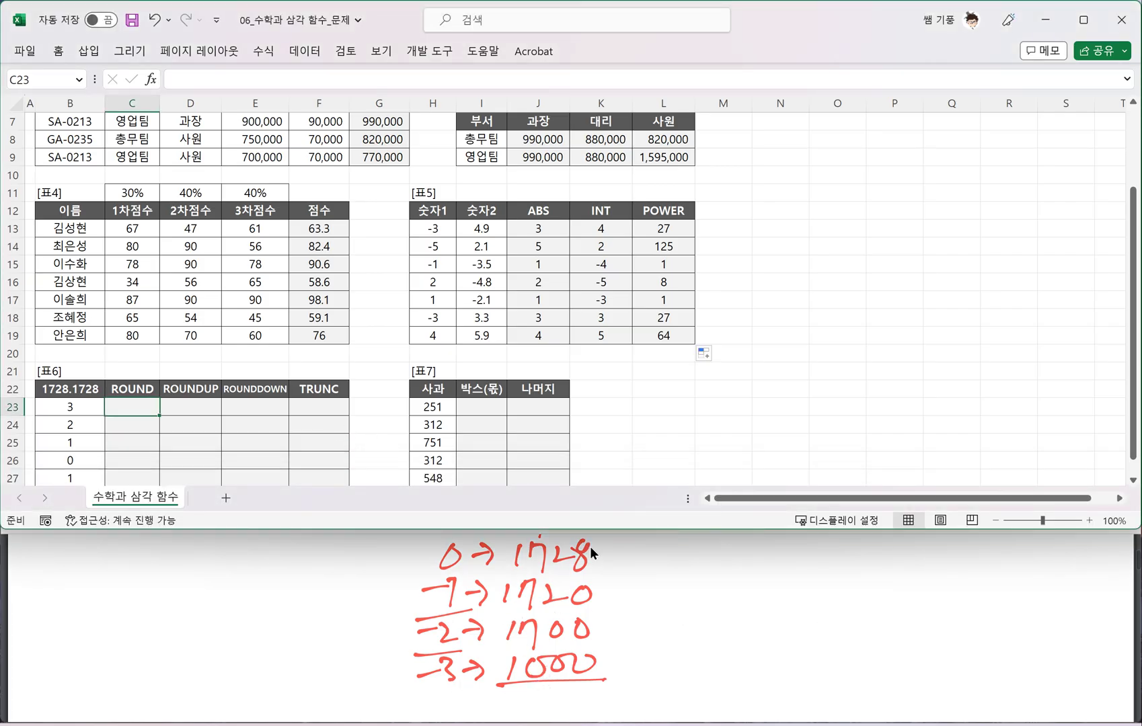
# Handwrite the bulleted note "trunc = Rounddown" beside the Rounddown examples in the PDF and underline "trunc"
pyautogui.moveTo(706, 575)
pyautogui.mouseDown()
pyautogui.moveTo(772, 577)
pyautogui.moveTo(762, 597)
pyautogui.mouseUp()
pyautogui.moveTo(770, 573)
pyautogui.mouseDown()
pyautogui.moveTo(788, 586)
pyautogui.moveTo(808, 572)
pyautogui.moveTo(819, 589)
pyautogui.moveTo(848, 575)
pyautogui.mouseUp()
pyautogui.moveTo(833, 586)
pyautogui.mouseDown()
pyautogui.moveTo(857, 585)
pyautogui.moveTo(867, 600)
pyautogui.mouseUp()
pyautogui.moveTo(870, 567)
pyautogui.mouseDown()
pyautogui.moveTo(891, 564)
pyautogui.moveTo(894, 591)
pyautogui.mouseUp()
pyautogui.moveTo(887, 579); pyautogui.dragTo(937, 592)
pyautogui.moveTo(935, 572)
pyautogui.mouseDown()
pyautogui.moveTo(923, 584)
pyautogui.moveTo(957, 590)
pyautogui.moveTo(977, 571)
pyautogui.moveTo(1002, 591)
pyautogui.mouseUp()
pyautogui.moveTo(747, 607); pyautogui.dragTo(840, 595)
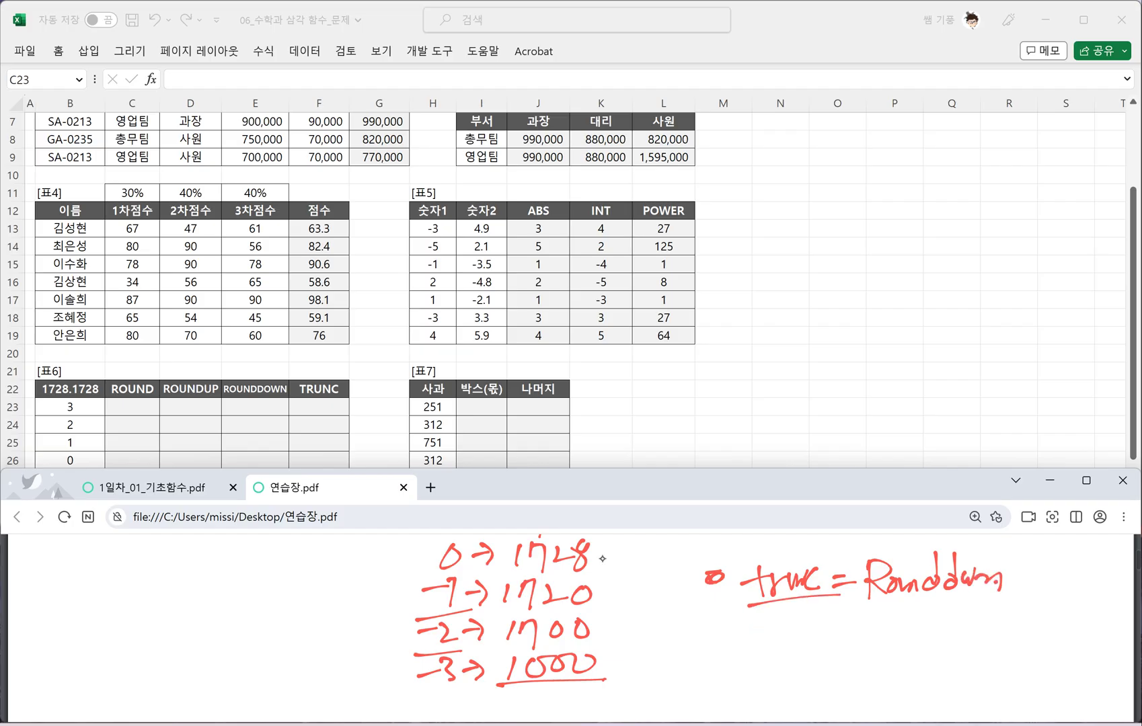
# Handwrite the example "=trunc(1728.1728)" below the trunc note and underline its number argument
pyautogui.moveTo(680, 651); pyautogui.dragTo(703, 649)
pyautogui.moveTo(687, 662)
pyautogui.mouseDown()
pyautogui.moveTo(738, 641)
pyautogui.moveTo(736, 666)
pyautogui.mouseUp()
pyautogui.moveTo(744, 660)
pyautogui.mouseDown()
pyautogui.moveTo(748, 645)
pyautogui.moveTo(799, 660)
pyautogui.mouseUp()
pyautogui.moveTo(822, 627)
pyautogui.mouseDown()
pyautogui.moveTo(813, 661)
pyautogui.moveTo(857, 630)
pyautogui.mouseUp()
pyautogui.moveTo(858, 630)
pyautogui.mouseDown()
pyautogui.moveTo(852, 662)
pyautogui.moveTo(886, 645)
pyautogui.moveTo(922, 649)
pyautogui.mouseUp()
pyautogui.click(911, 651)
pyautogui.moveTo(931, 629)
pyautogui.mouseDown()
pyautogui.moveTo(948, 625)
pyautogui.moveTo(939, 658)
pyautogui.mouseUp()
pyautogui.moveTo(951, 632)
pyautogui.mouseDown()
pyautogui.moveTo(976, 644)
pyautogui.moveTo(968, 656)
pyautogui.mouseUp()
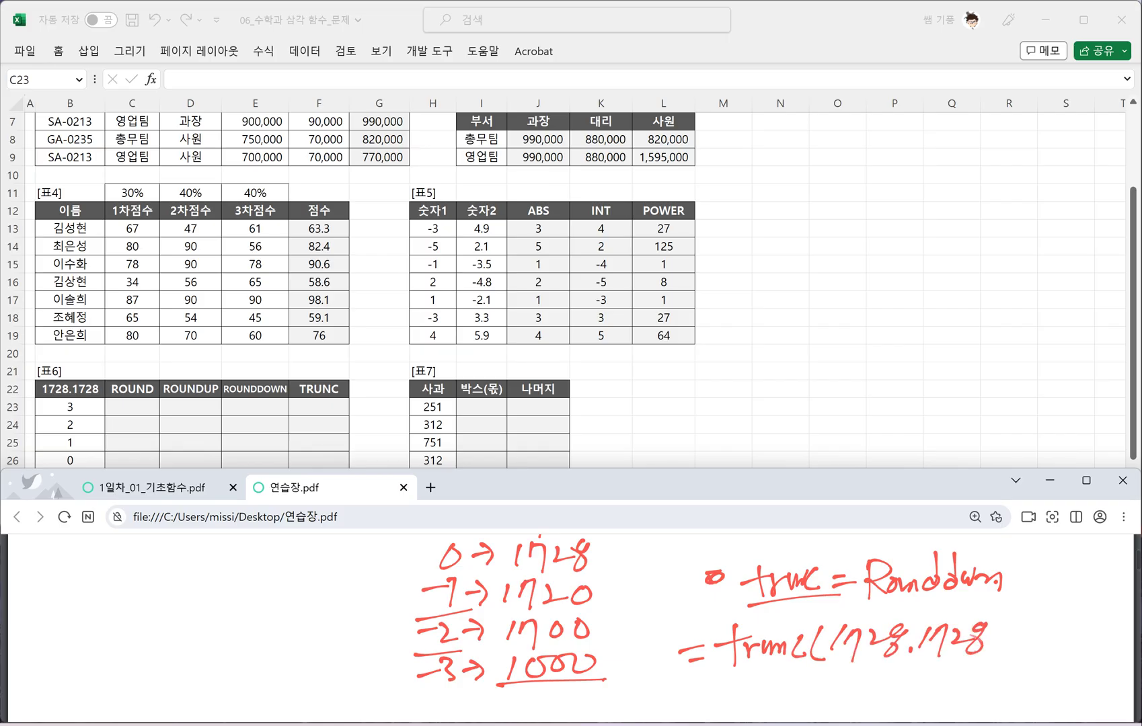
pyautogui.moveTo(996, 613); pyautogui.dragTo(998, 652)
pyautogui.moveTo(822, 672); pyautogui.dragTo(991, 656)
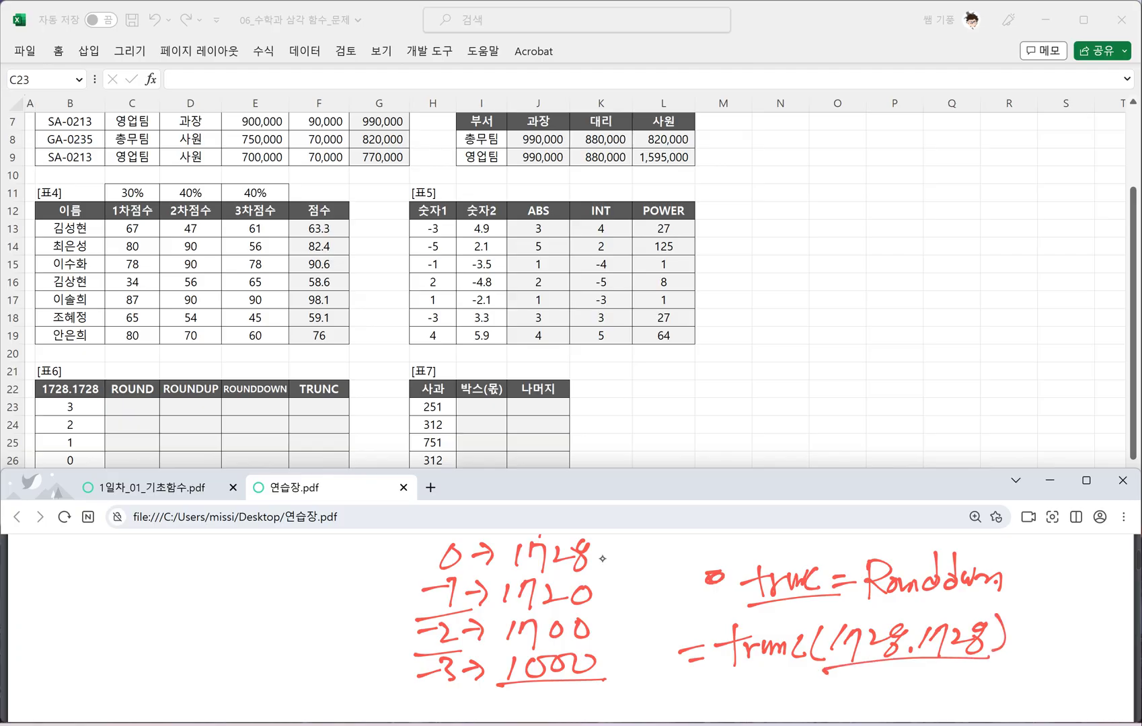
# Write the result "→1728" below the trunc example and underline the function name
pyautogui.moveTo(883, 691); pyautogui.dragTo(906, 685)
pyautogui.moveTo(889, 699)
pyautogui.mouseDown()
pyautogui.moveTo(954, 711)
pyautogui.moveTo(991, 697)
pyautogui.mouseUp()
pyautogui.moveTo(1006, 674)
pyautogui.mouseDown()
pyautogui.moveTo(992, 680)
pyautogui.moveTo(997, 693)
pyautogui.mouseUp()
pyautogui.moveTo(713, 670); pyautogui.dragTo(812, 663)
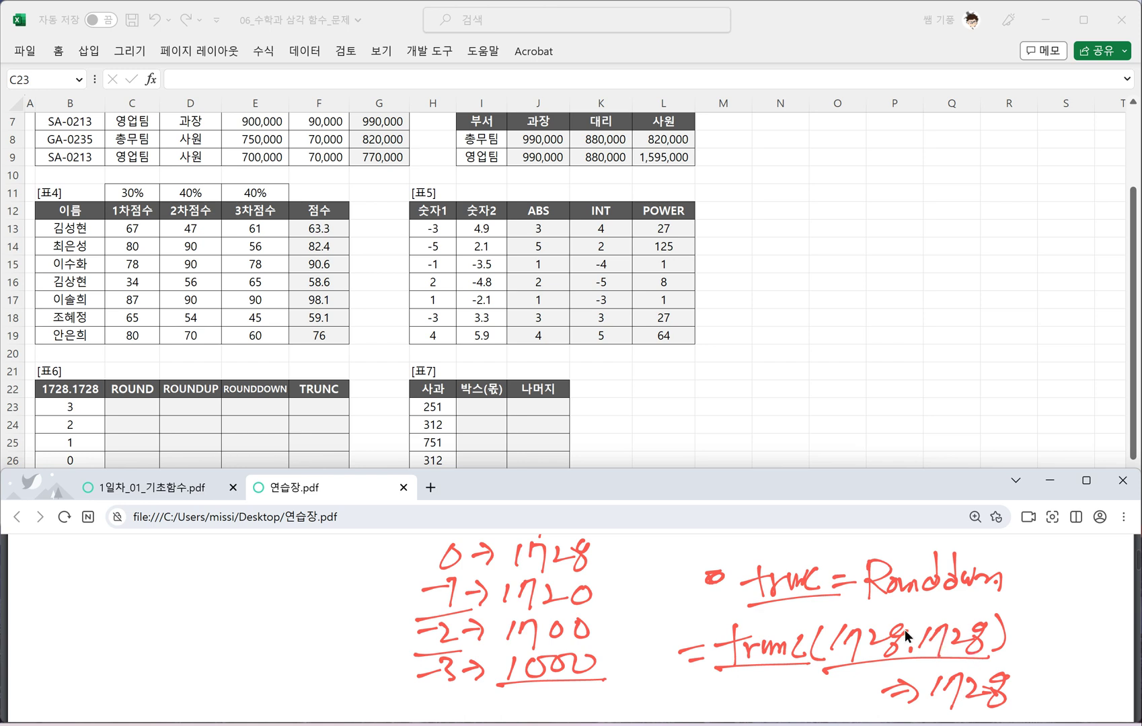
# Switch to Excel and enter =ROUND($B$22,B23) in cell C23 of 표6
pyautogui.click(310, 405)
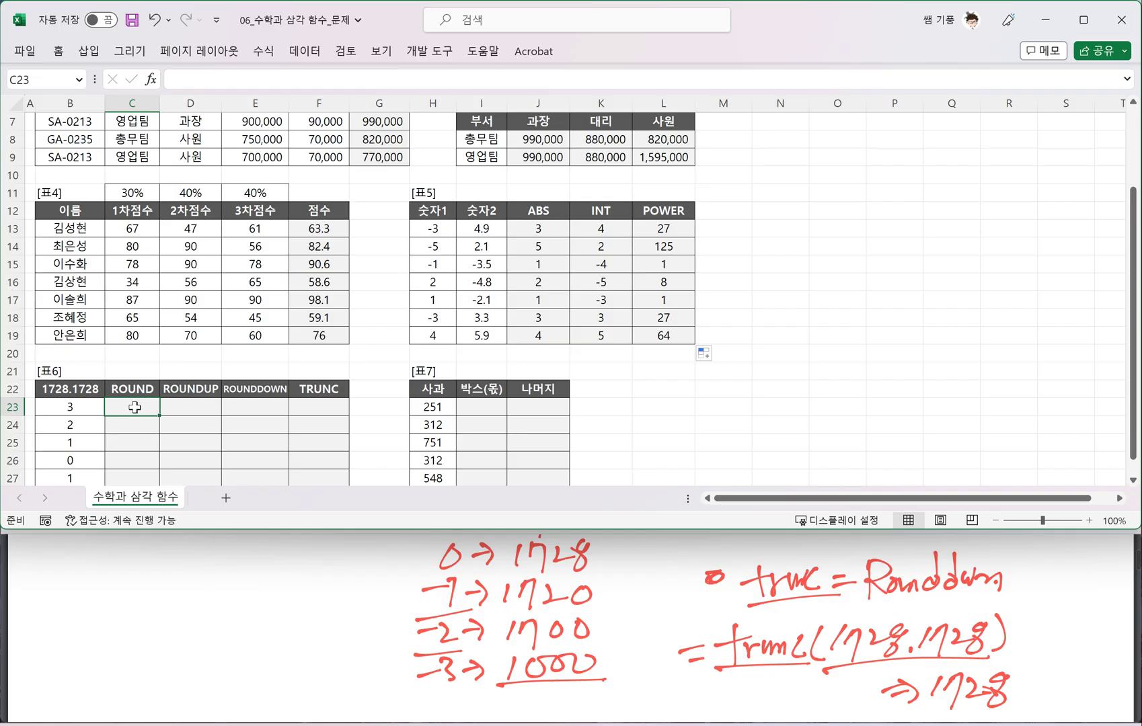
pyautogui.write('=')
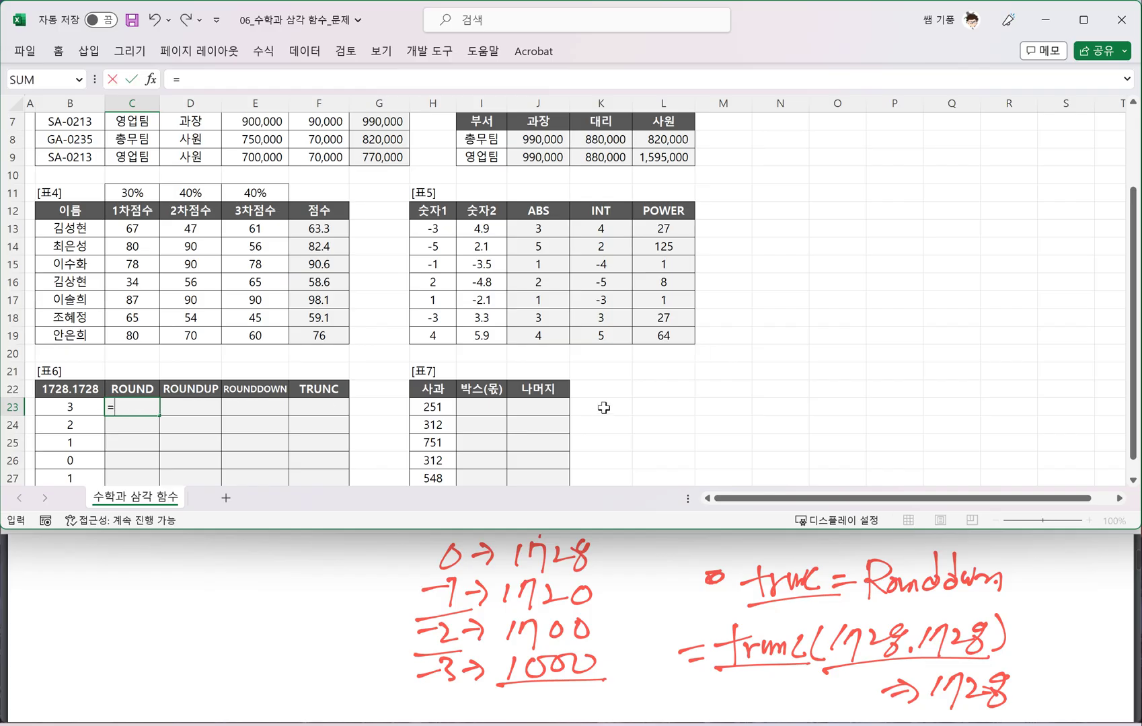
pyautogui.write('ROJ')
pyautogui.press('BackSpace')
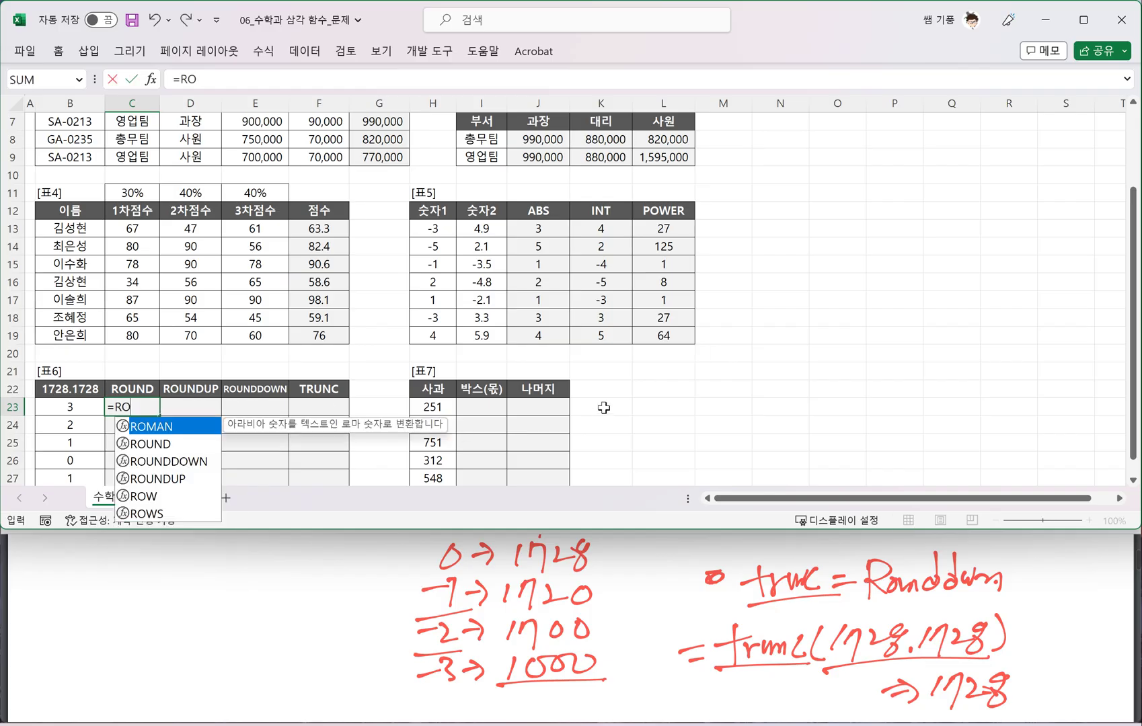
pyautogui.write('UND(')
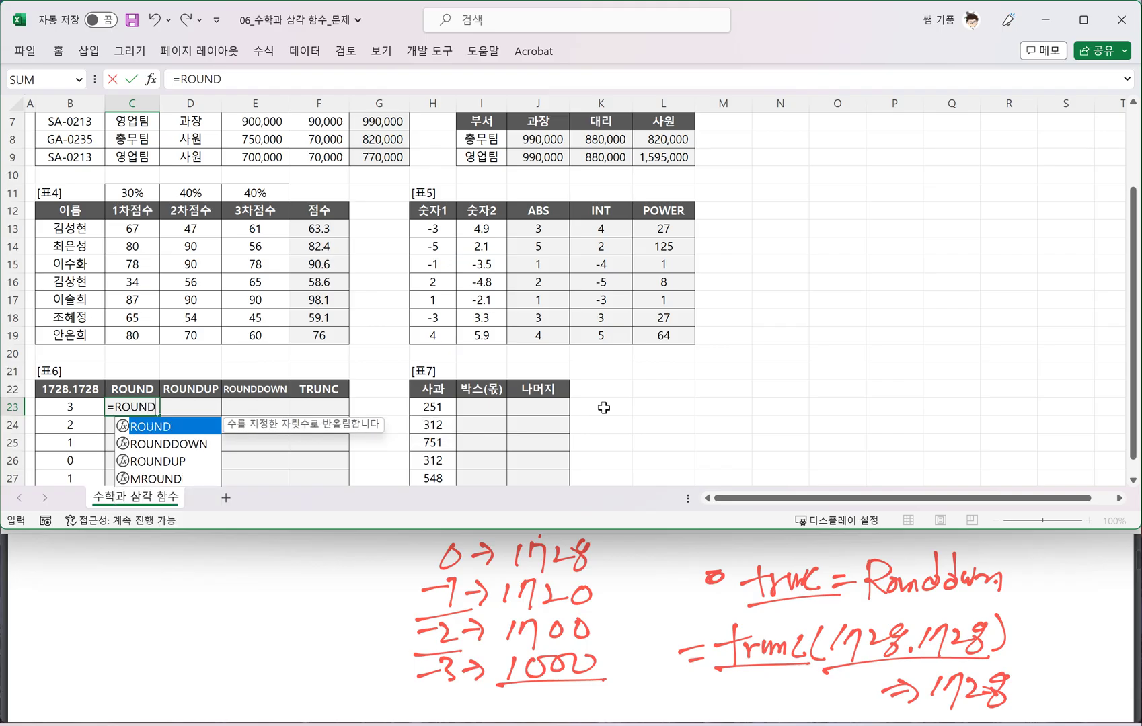
pyautogui.click(77, 388)
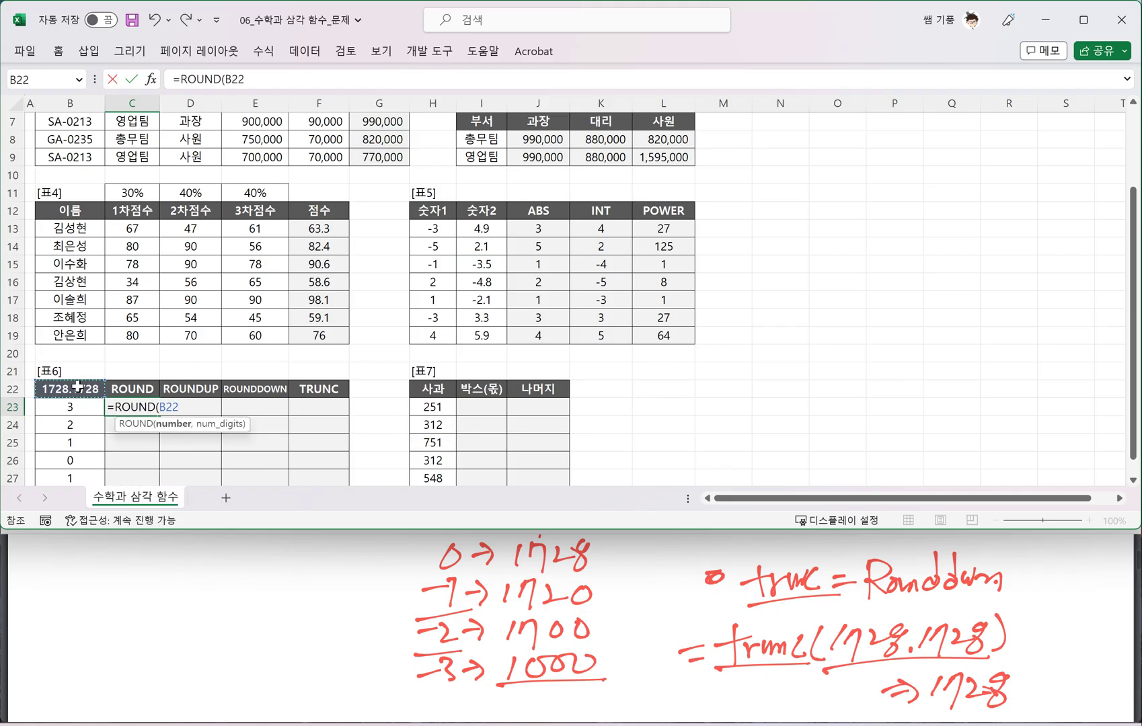
pyautogui.press('F4')
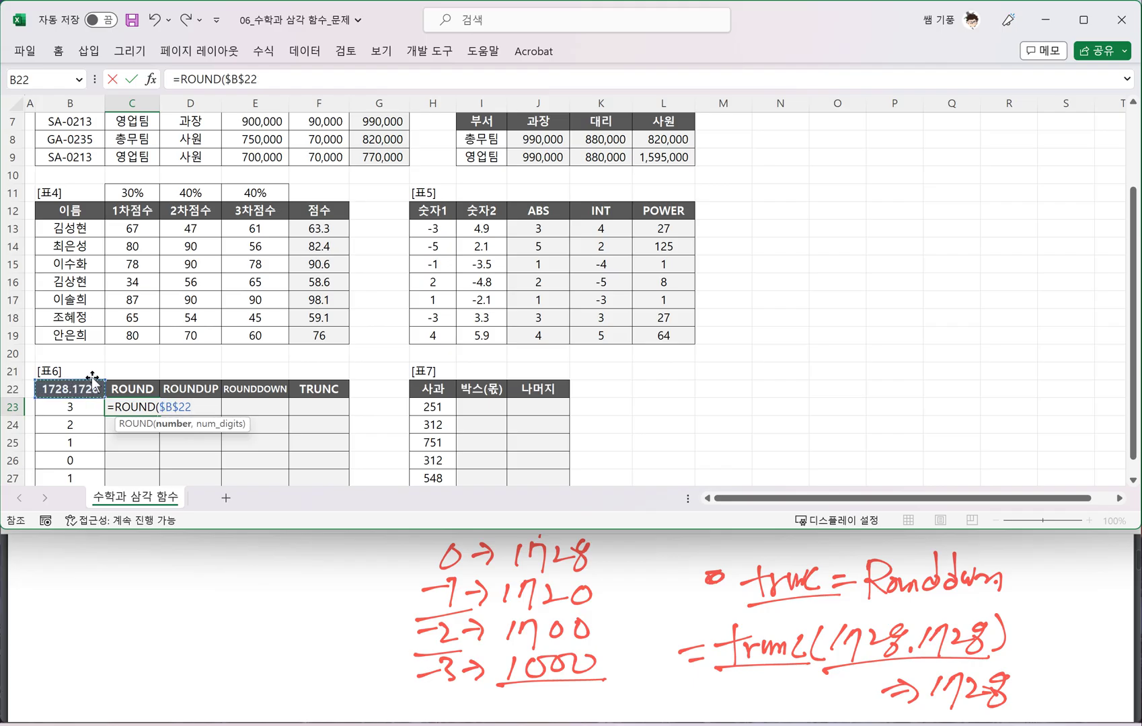
pyautogui.write(',')
pyautogui.click(73, 407)
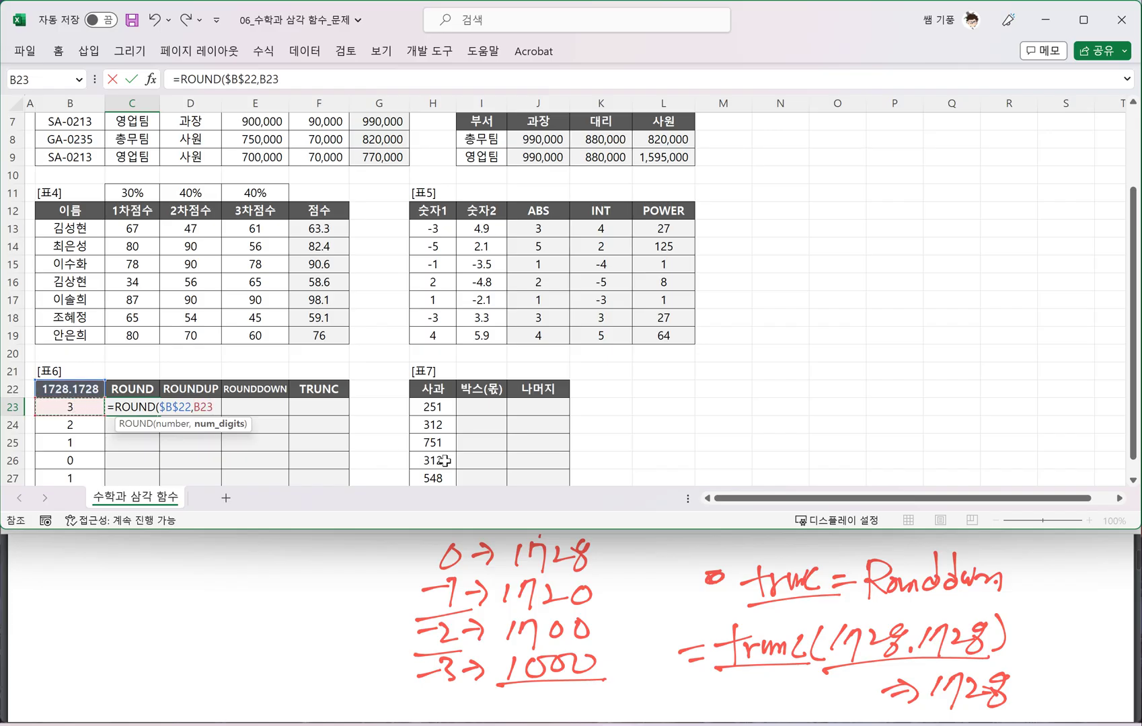
pyautogui.write(')')
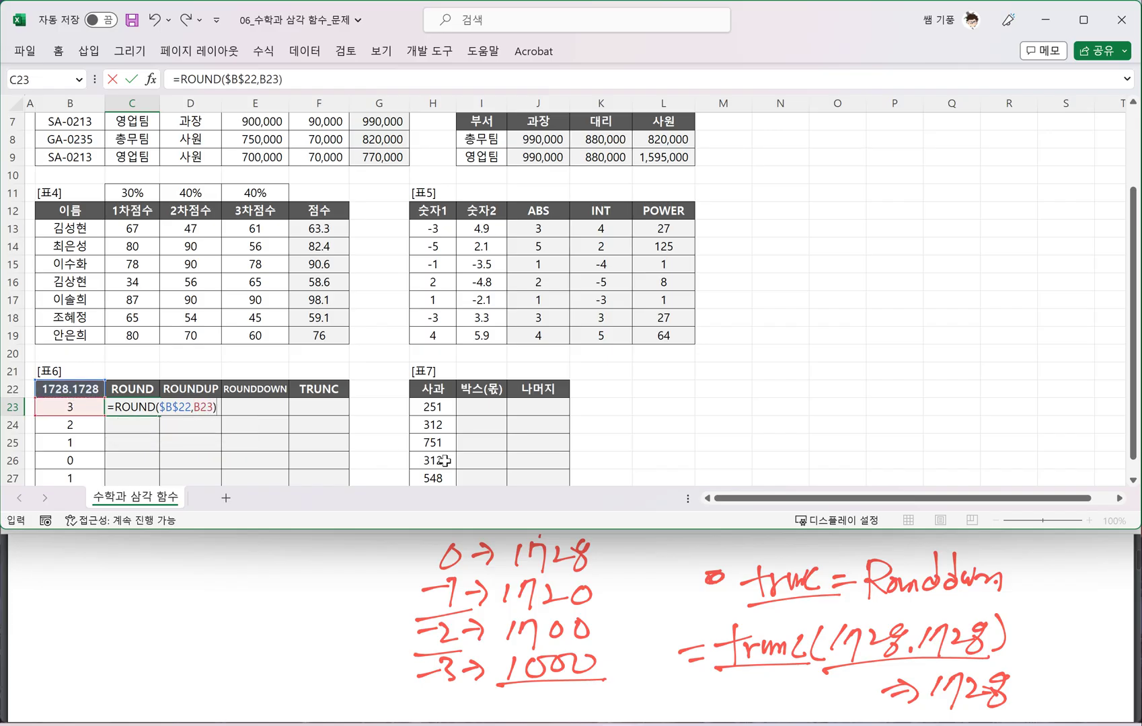
pyautogui.press('Return')
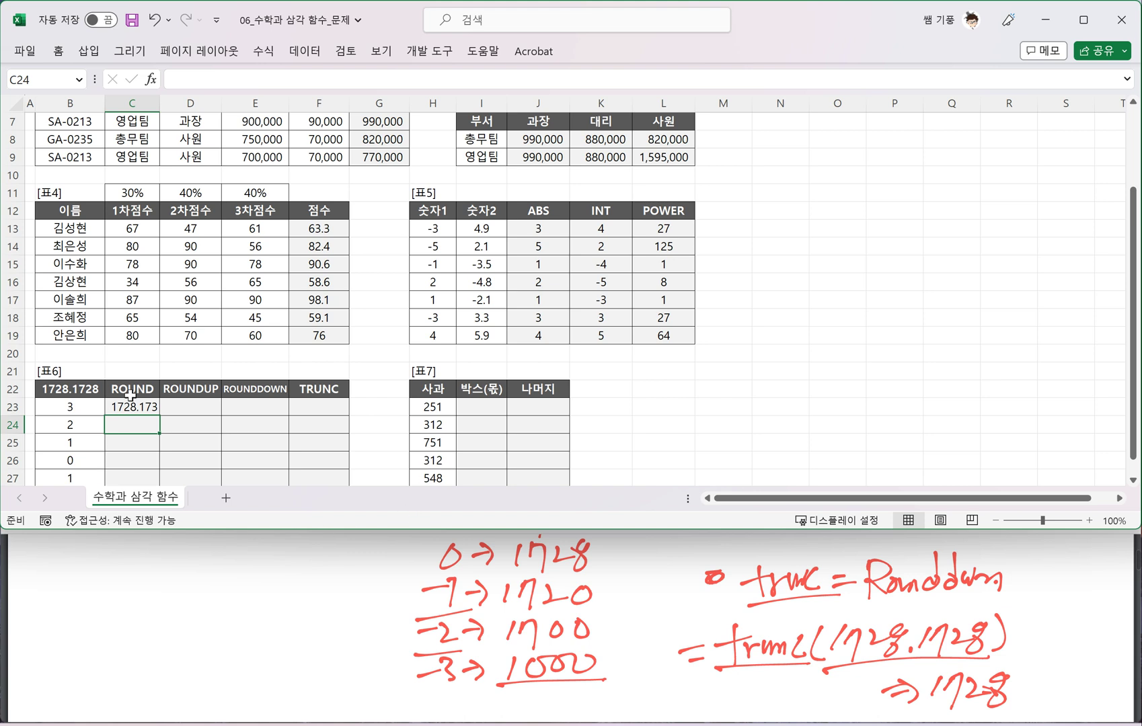
# Fill the ROUND formula from C23 down to C28
pyautogui.click(132, 406)
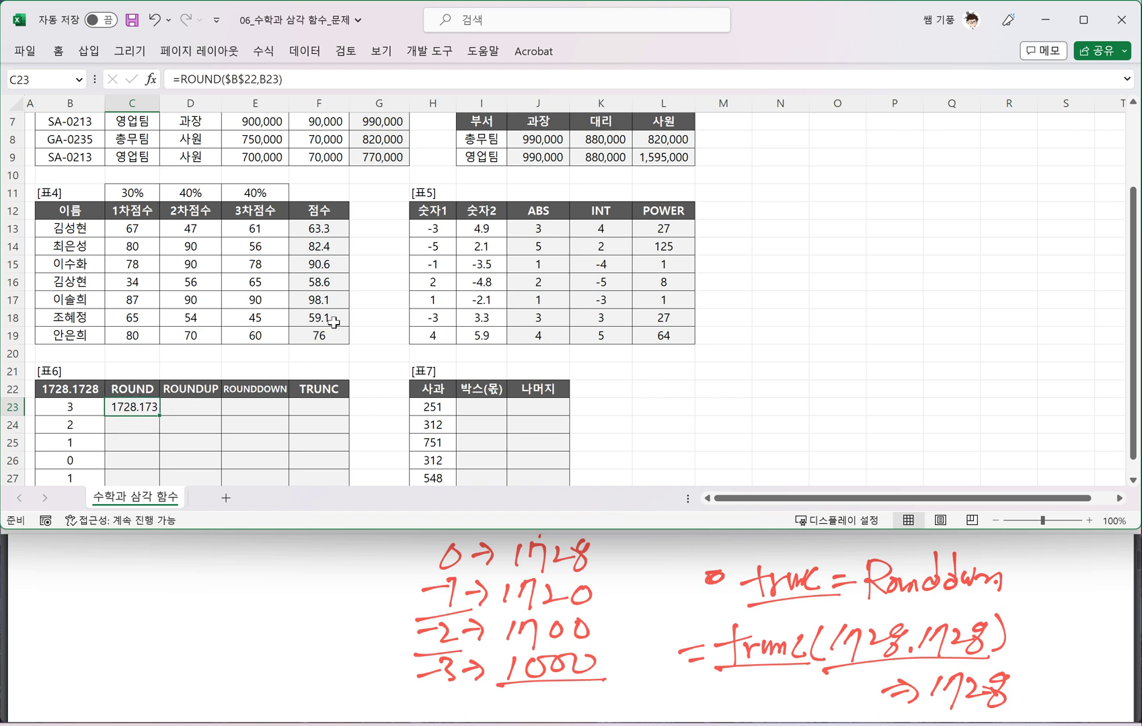
pyautogui.keyDown('ctrl'); pyautogui.scroll(1, 333, 323); pyautogui.keyUp('ctrl')
pyautogui.scroll(-4, 370, 258)
pyautogui.scroll(1, 331, 342)
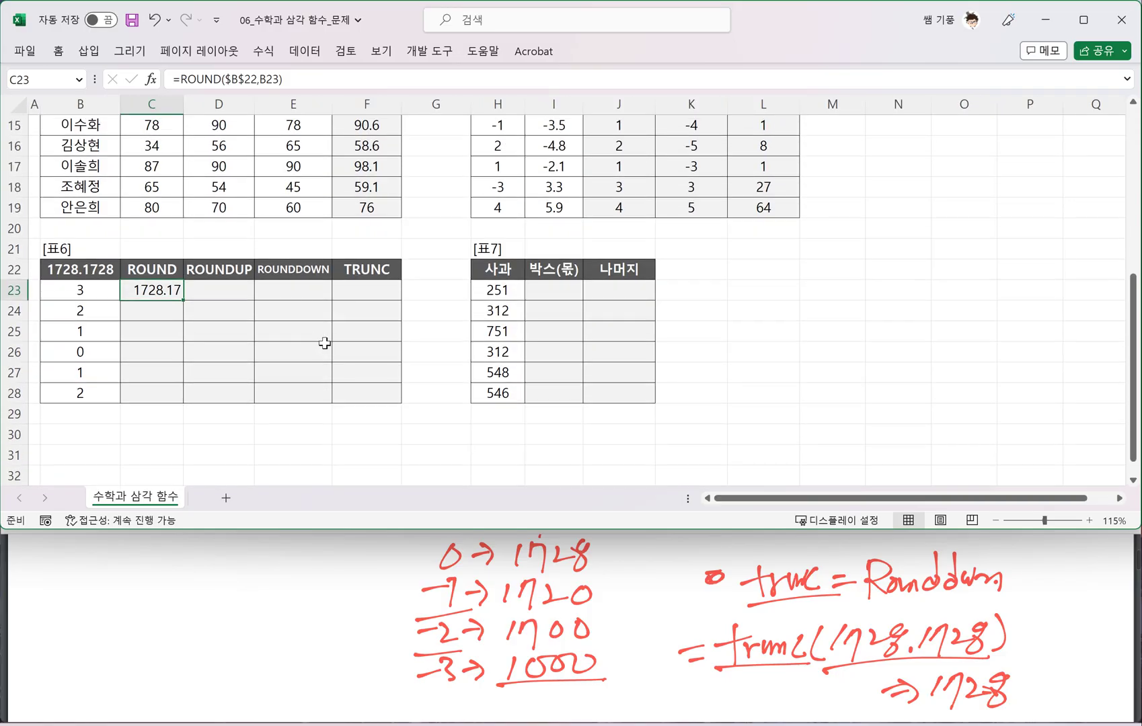
pyautogui.scroll(1, 313, 338)
pyautogui.keyDown('ctrl'); pyautogui.scroll(1, 216, 329); pyautogui.keyUp('ctrl')
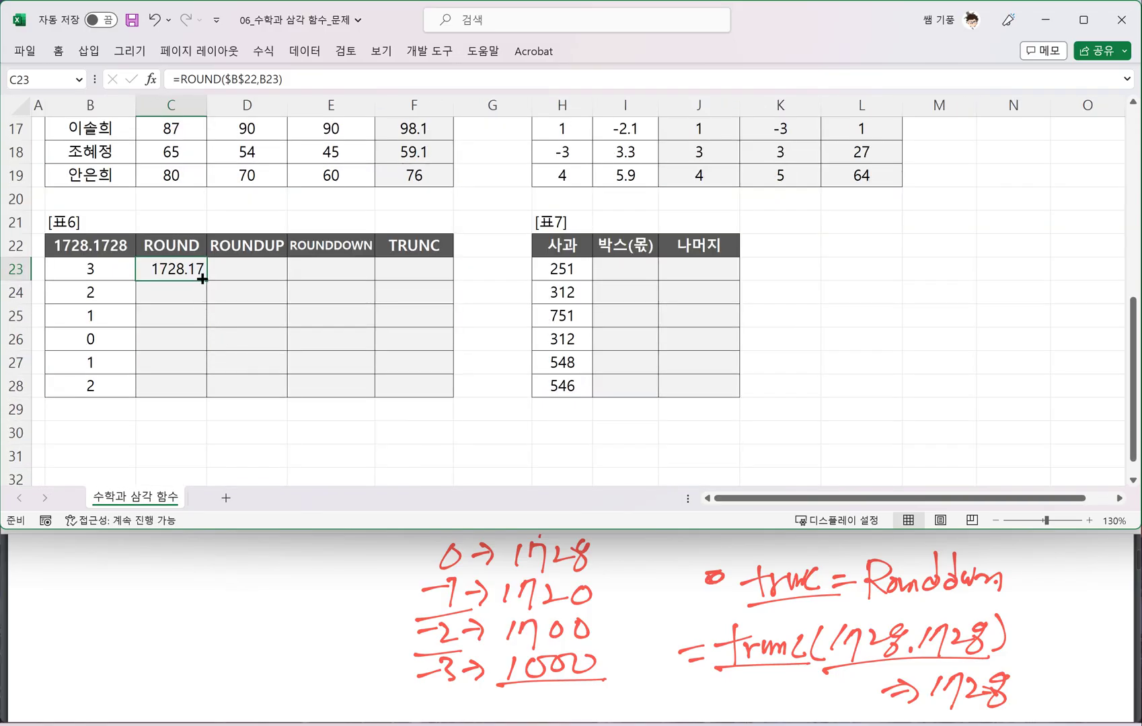
pyautogui.moveTo(202, 279); pyautogui.dragTo(204, 391)
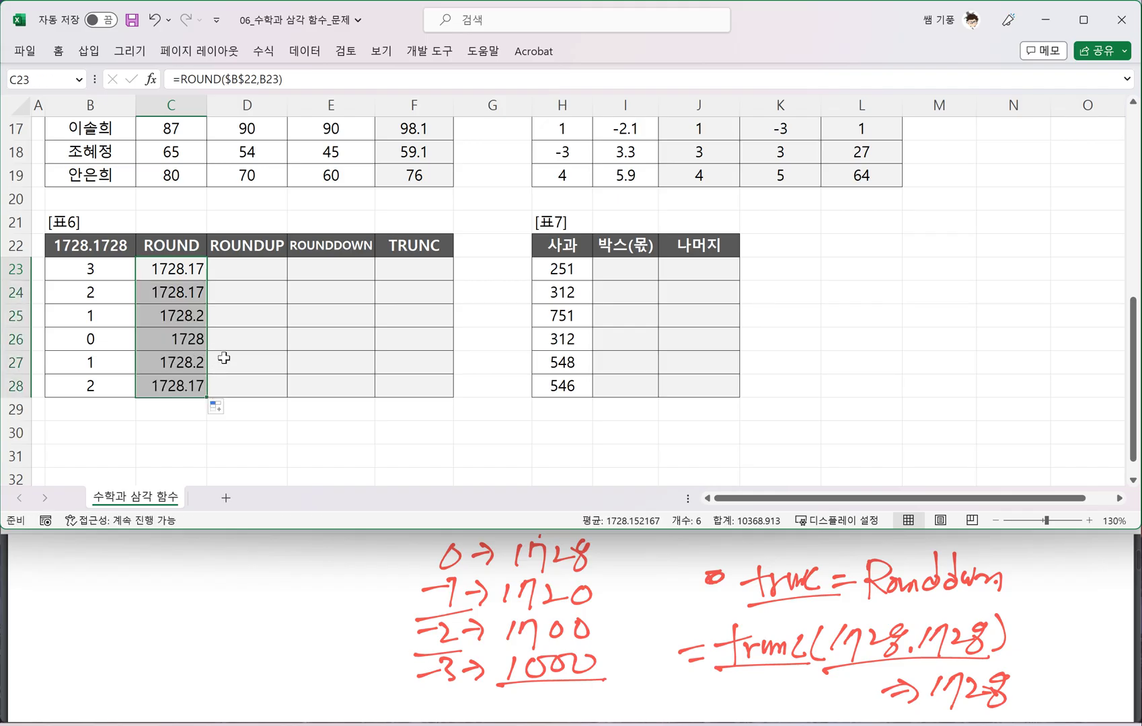
# Try to change the digit count in B27 of 표6 to -1
pyautogui.click(98, 362)
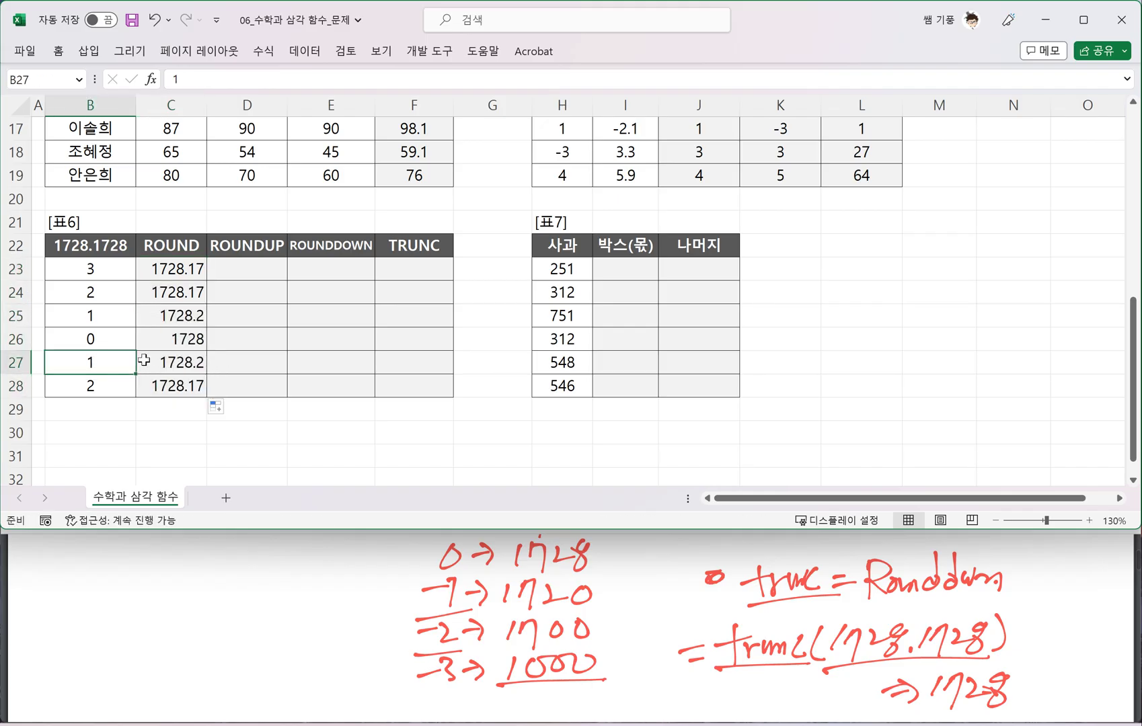
pyautogui.doubleClick(88, 362)
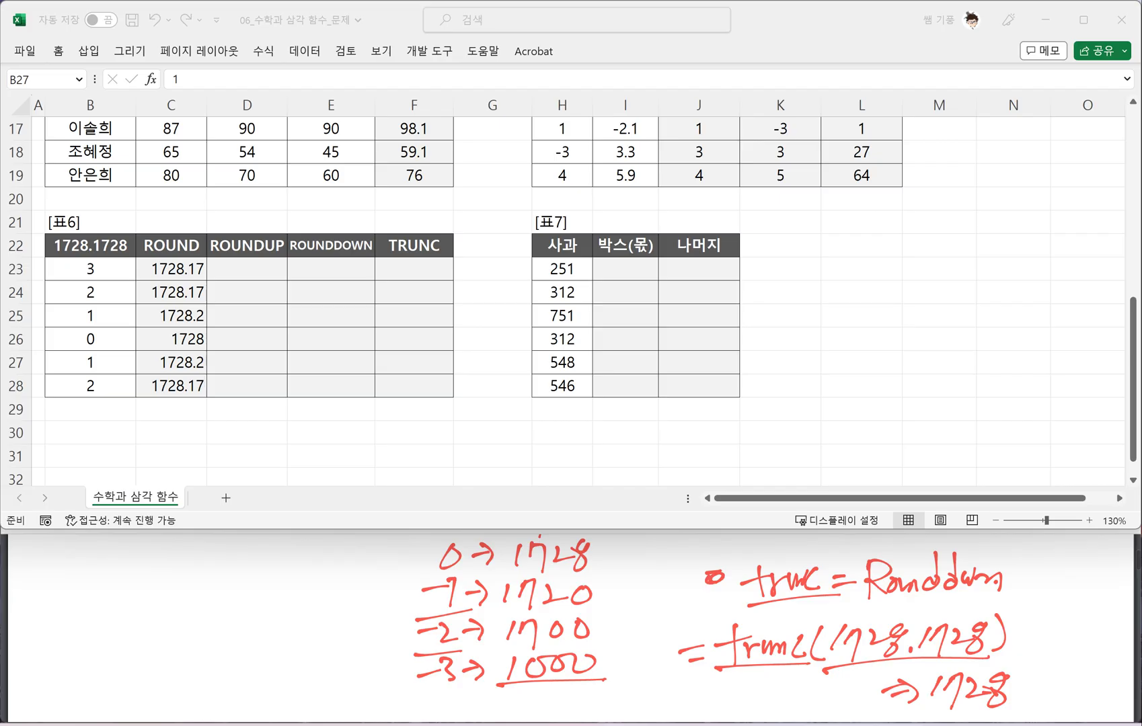
pyautogui.click(67, 363)
pyautogui.doubleClick(79, 363)
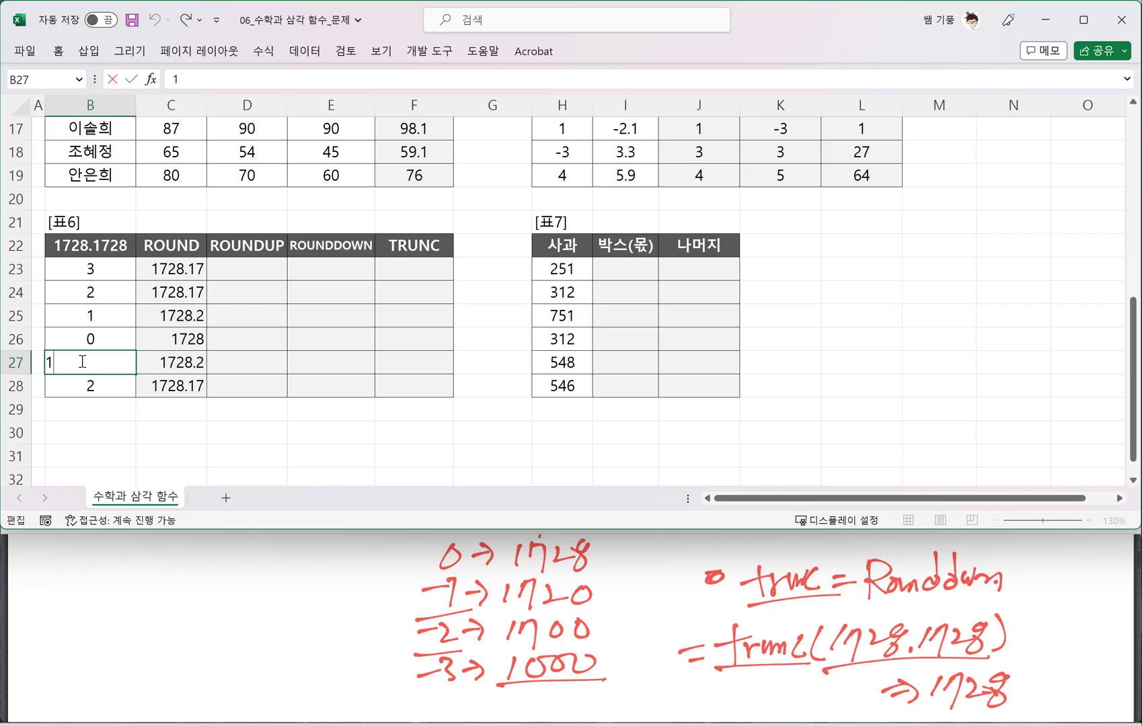
pyautogui.write('-1')
pyautogui.press('Return')
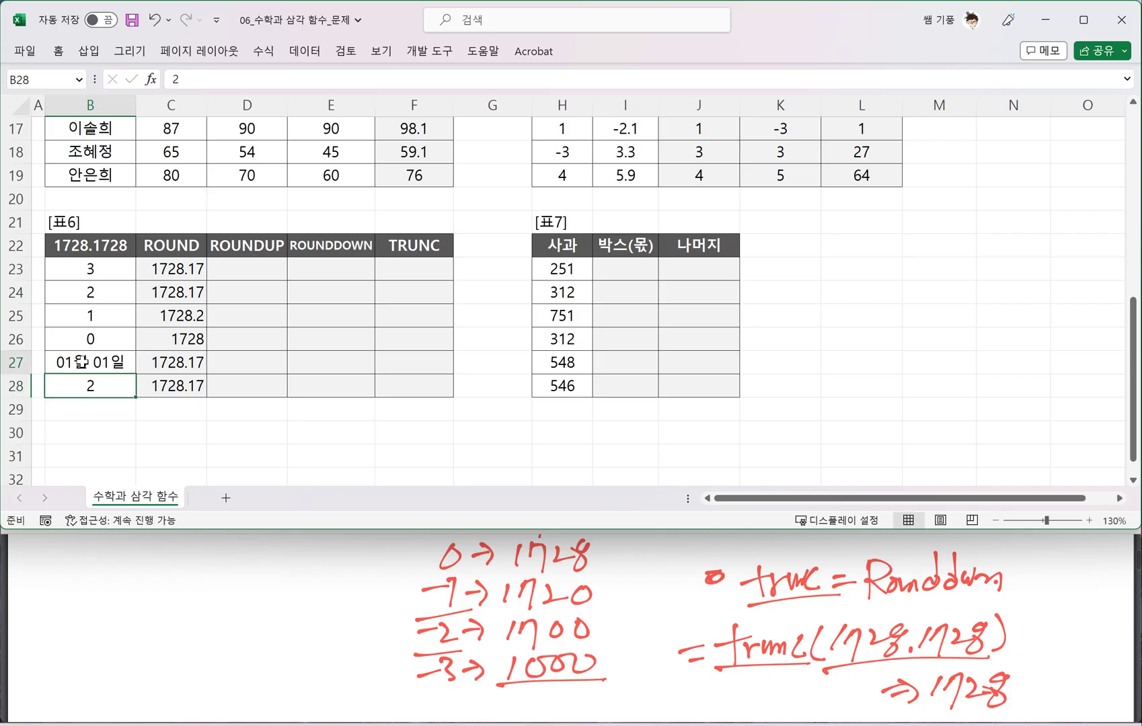
# Set the digit counts in 표6 to -1 in B27 and -2 in B28, shown as plain numbers
pyautogui.click(81, 362)
pyautogui.click(99, 384)
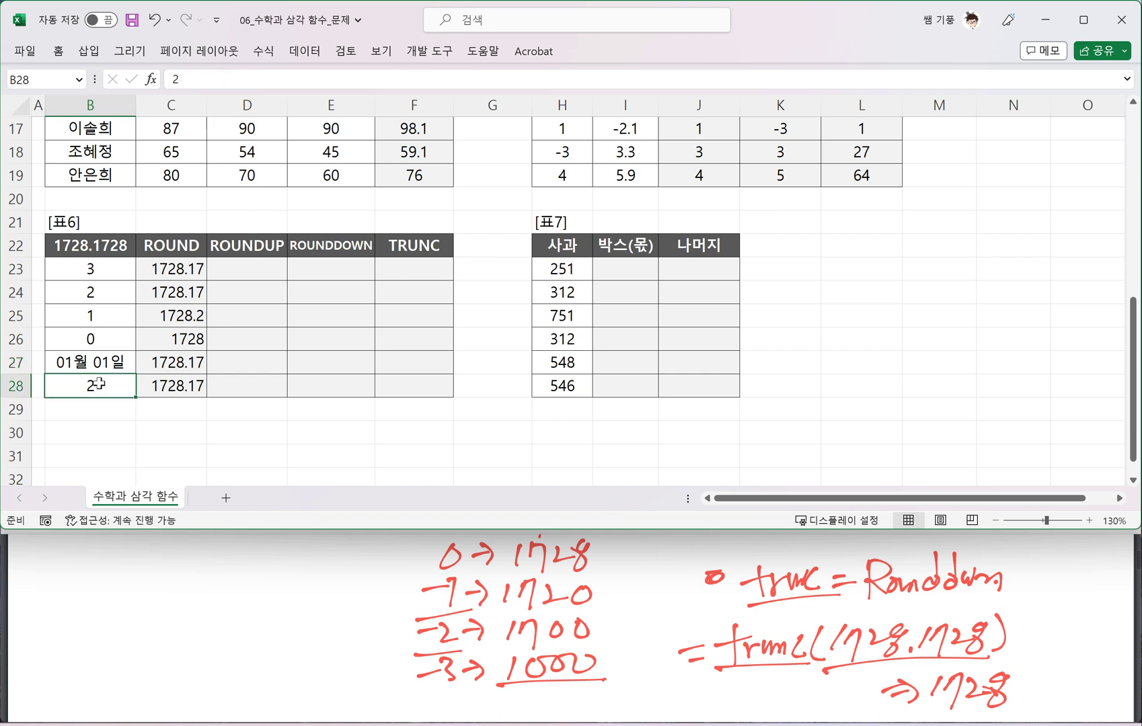
pyautogui.click(105, 363)
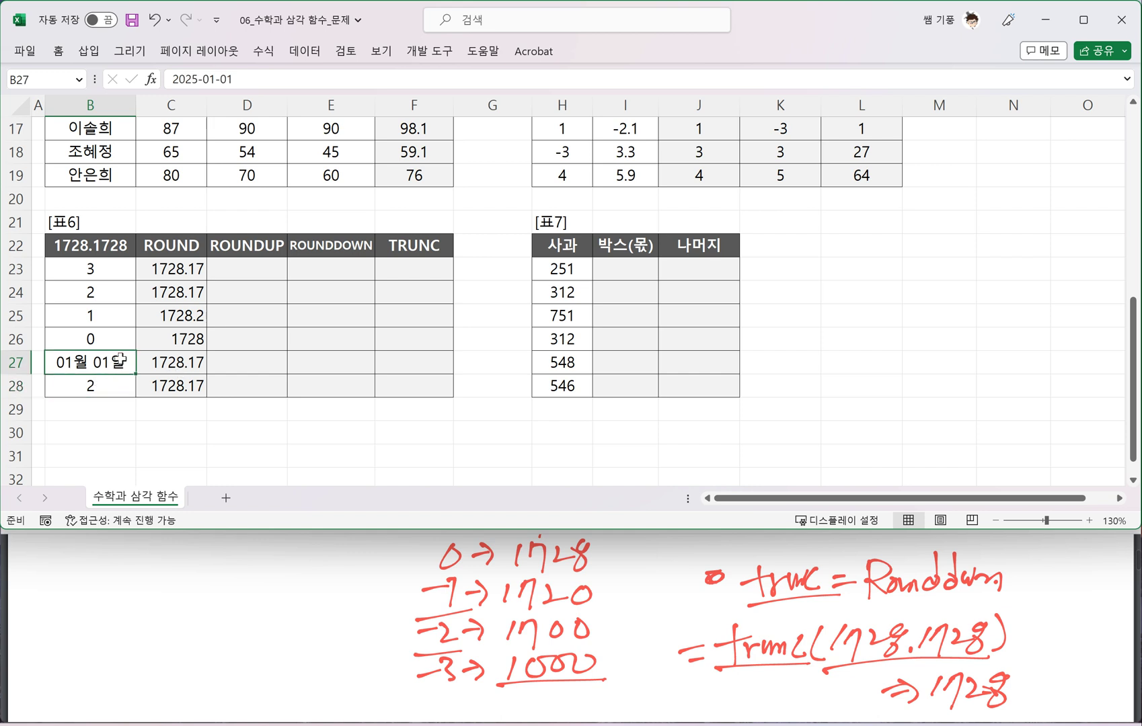
pyautogui.write('-1')
pyautogui.press('Return')
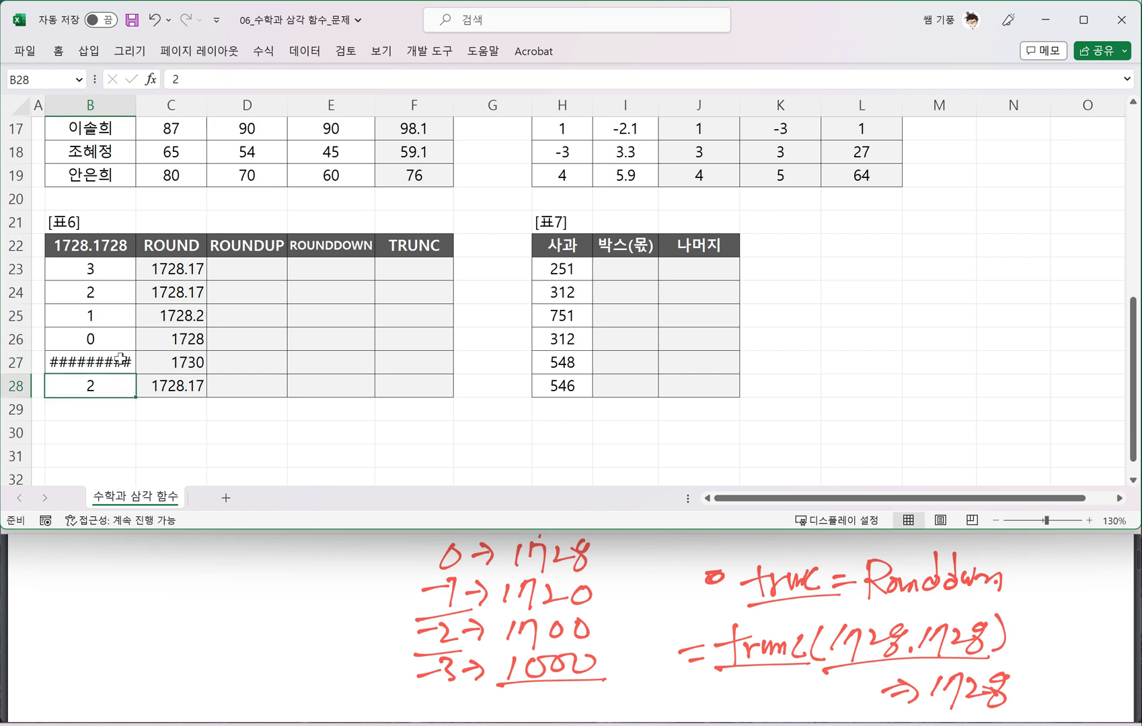
pyautogui.click(121, 358)
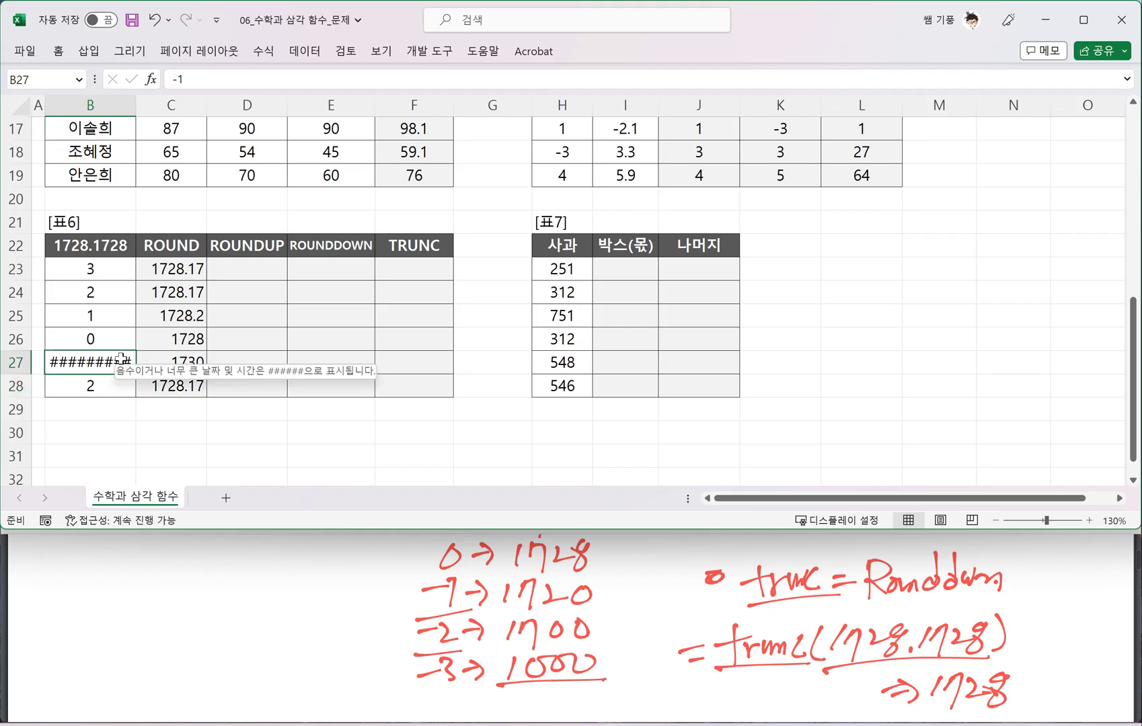
pyautogui.moveTo(120, 358); pyautogui.dragTo(115, 380)
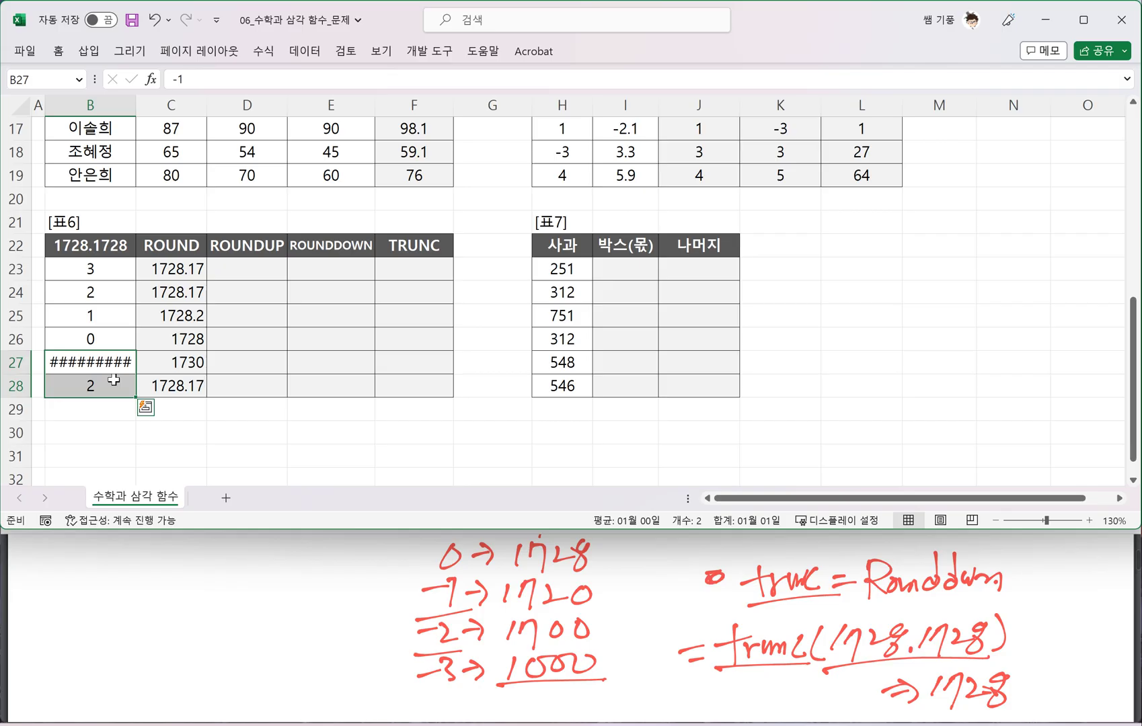
pyautogui.hotkey('ctrl', 'z')
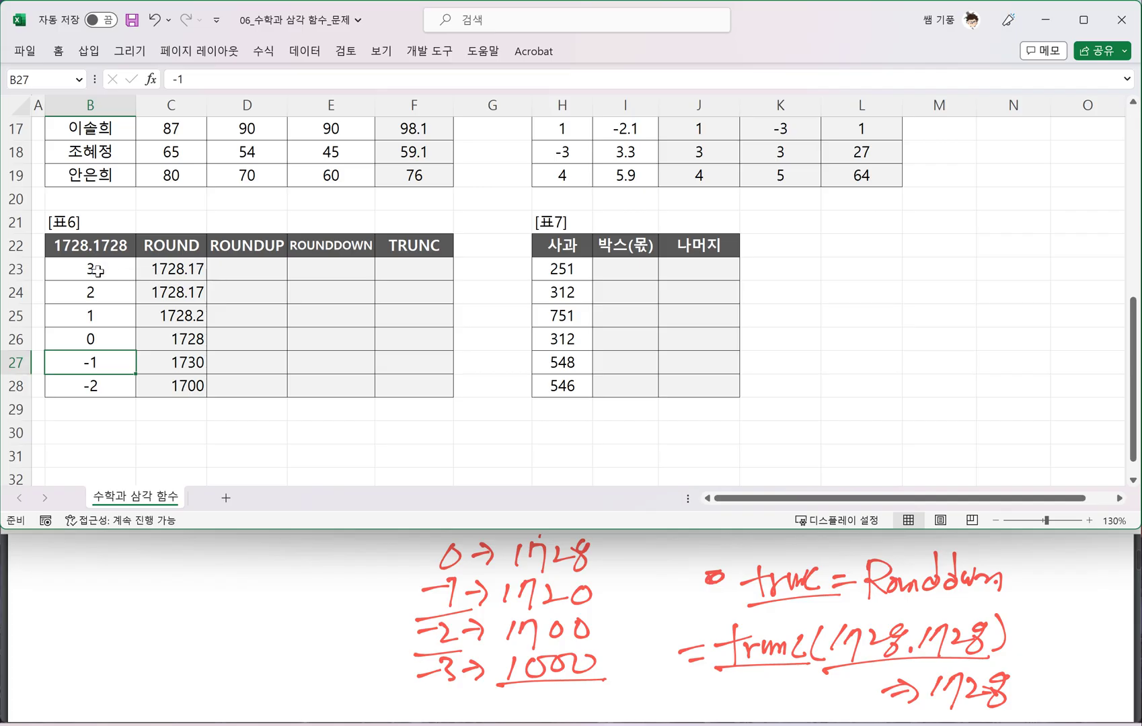
# Check the ROUND formula in C23 and widen columns C to F so values with three decimals fit
pyautogui.click(172, 269)
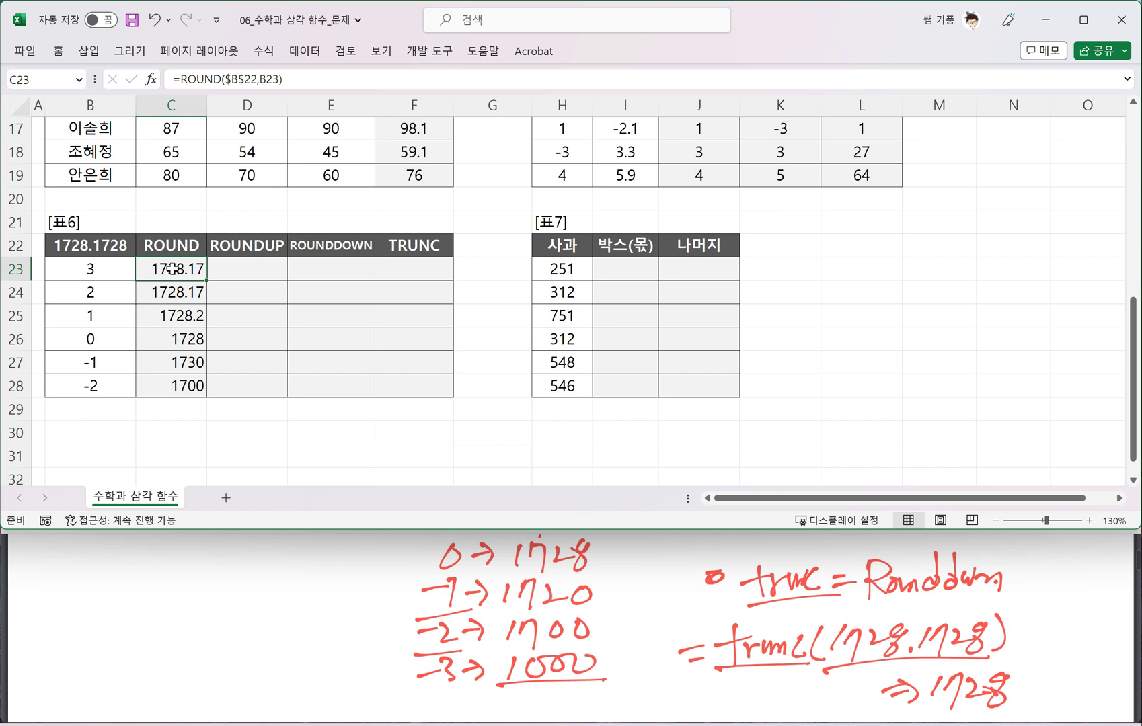
pyautogui.doubleClick(172, 269)
pyautogui.press('Escape')
pyautogui.moveTo(206, 105); pyautogui.dragTo(480, 105)
pyautogui.click(284, 108)
pyautogui.click(373, 270)
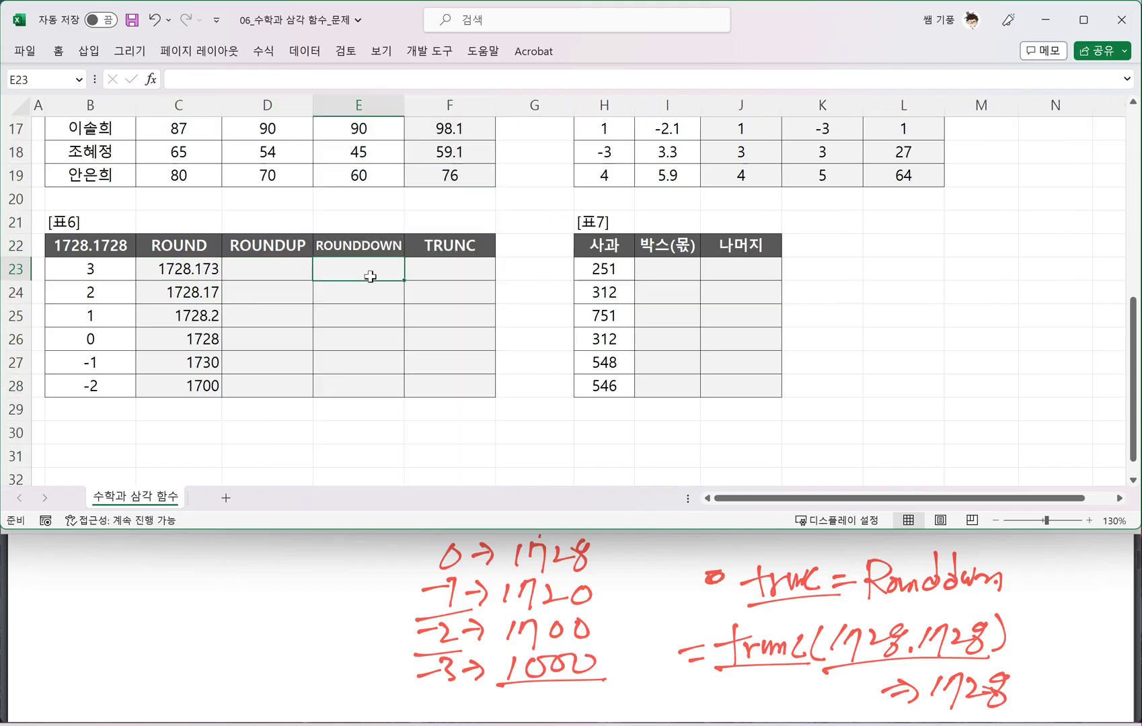
# Enter =ROUNDUP($B$22,B23) in cell D23 of 표6
pyautogui.click(297, 270)
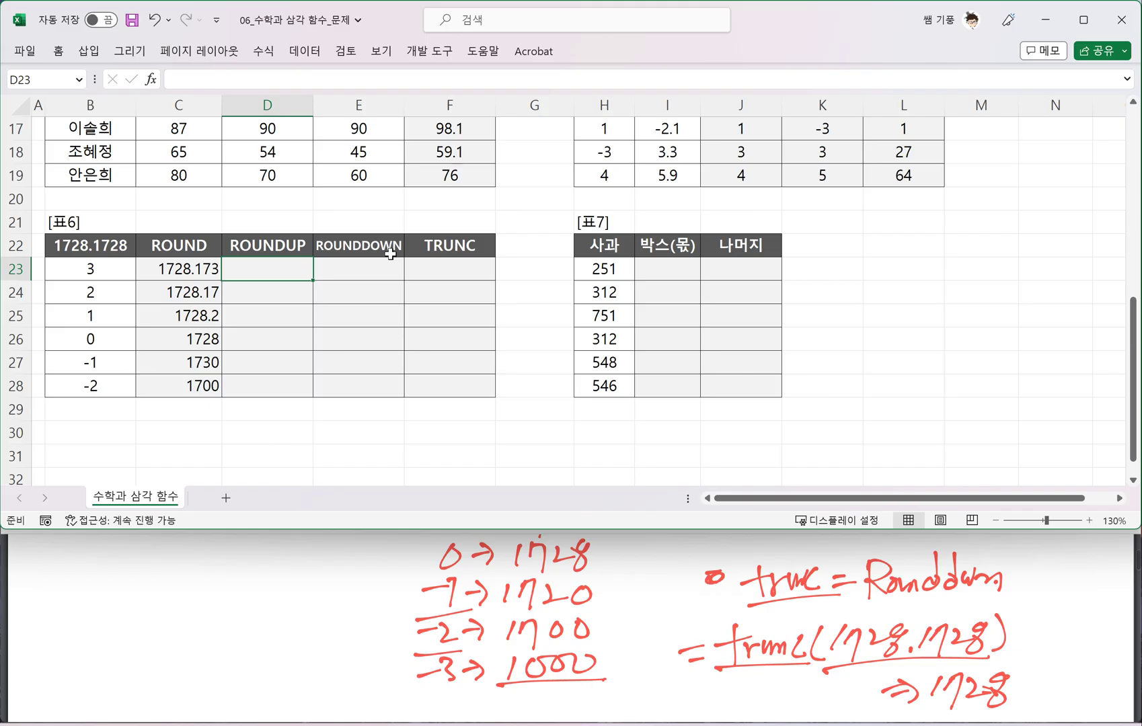
pyautogui.write('=')
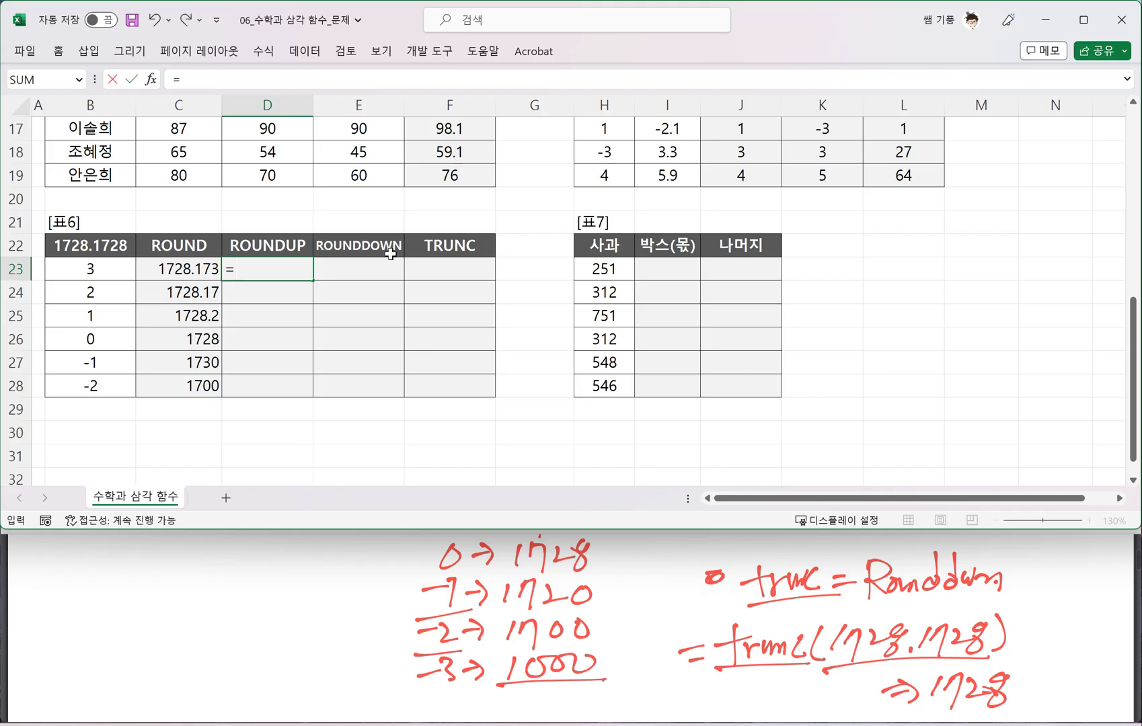
pyautogui.write('ROUND')
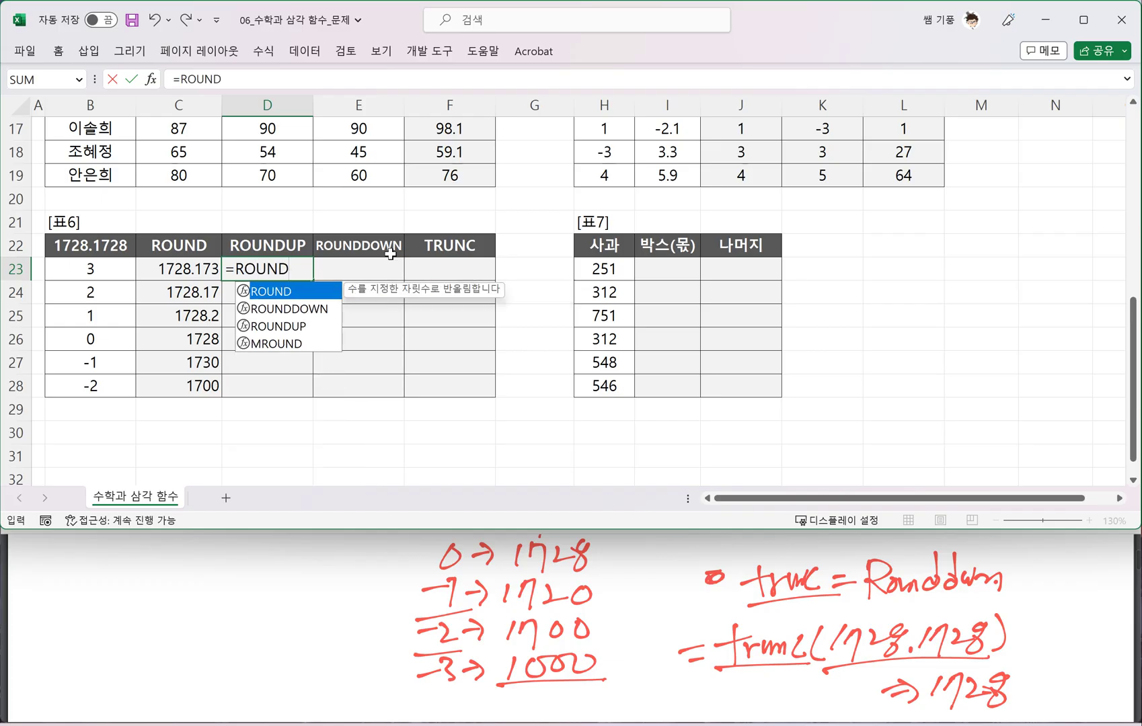
pyautogui.write('UP(')
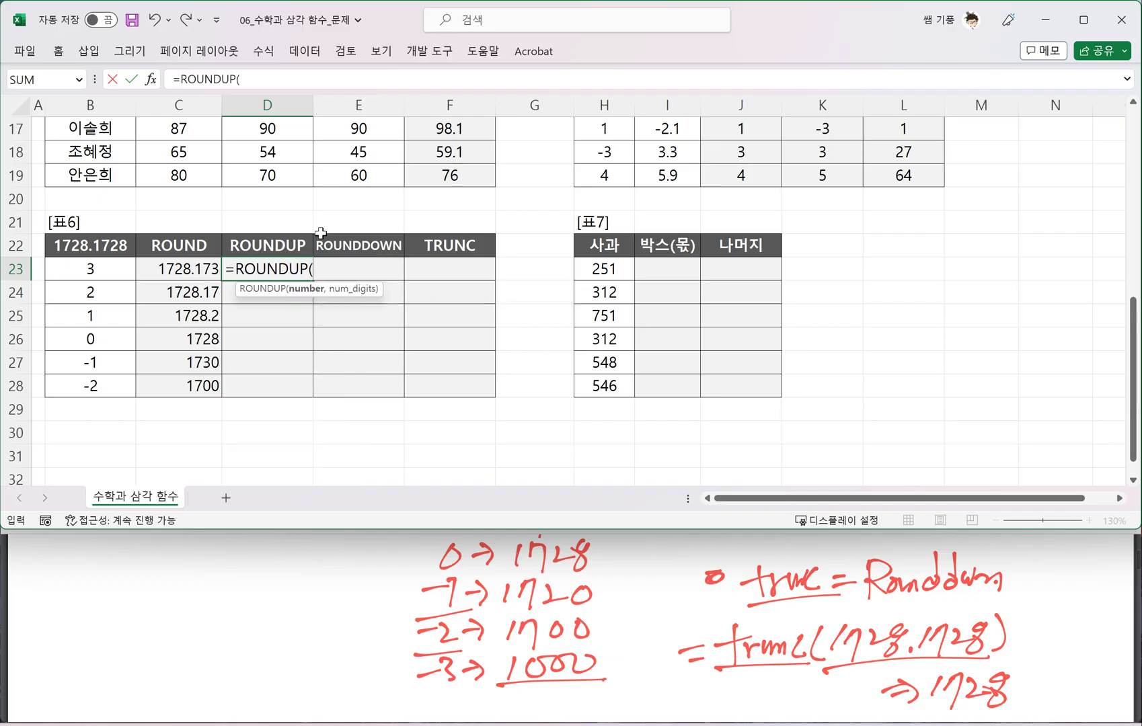
pyautogui.click(66, 244)
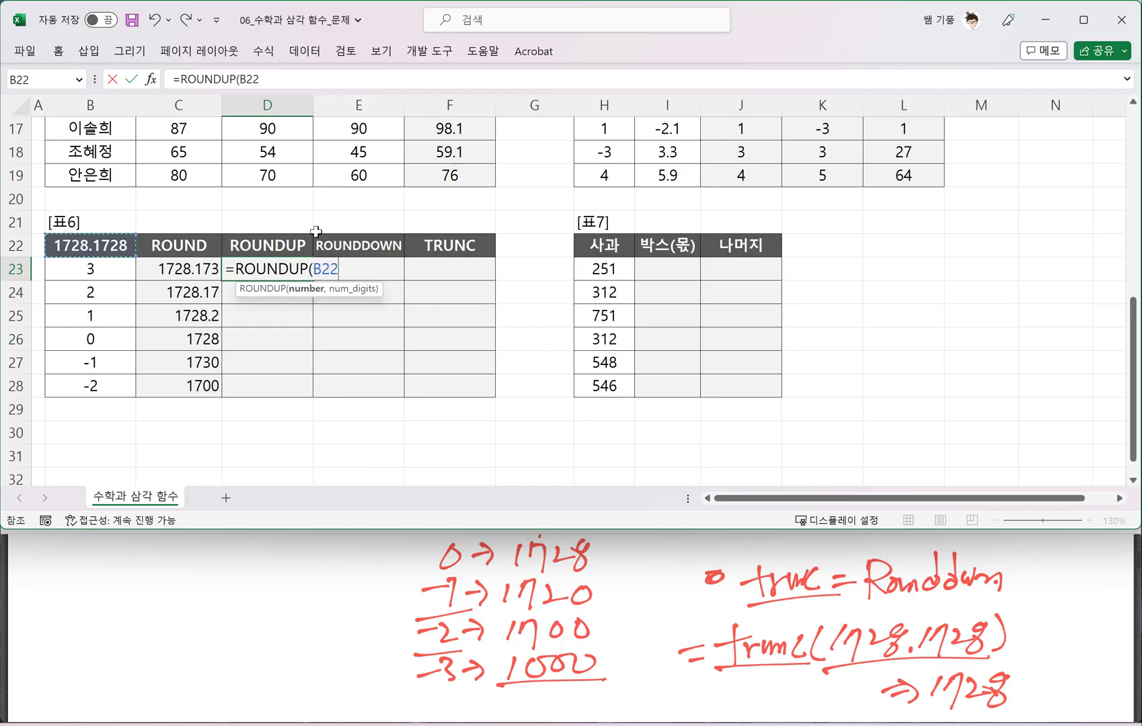
pyautogui.press('F4')
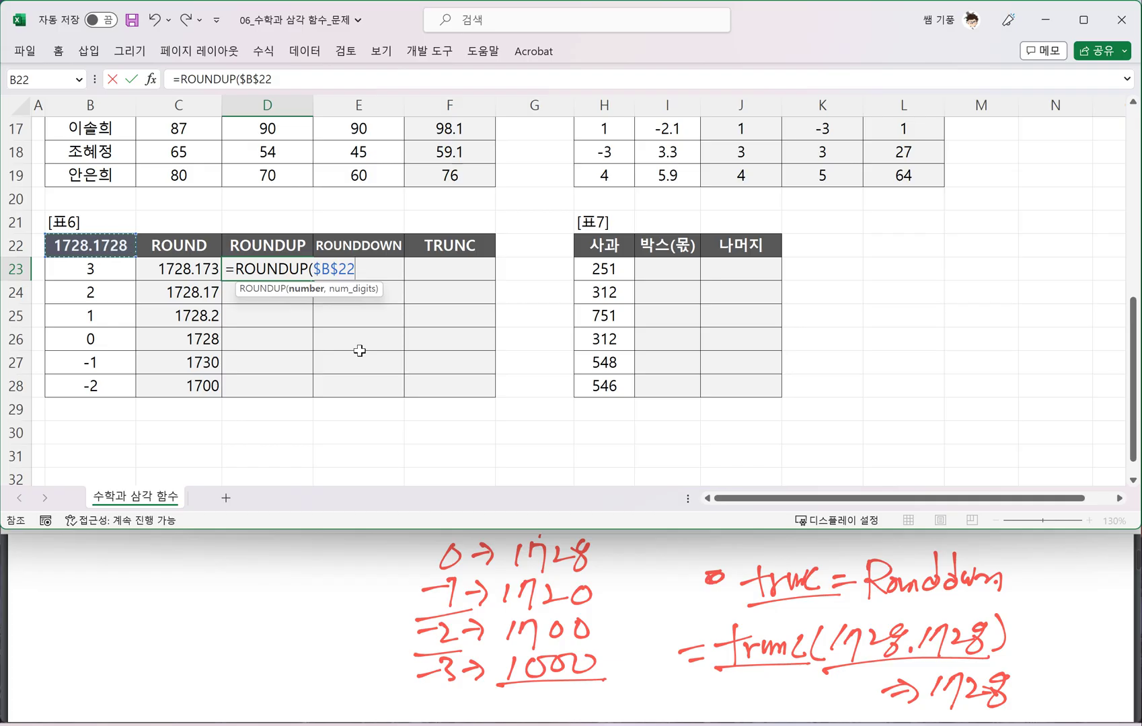
pyautogui.write(',')
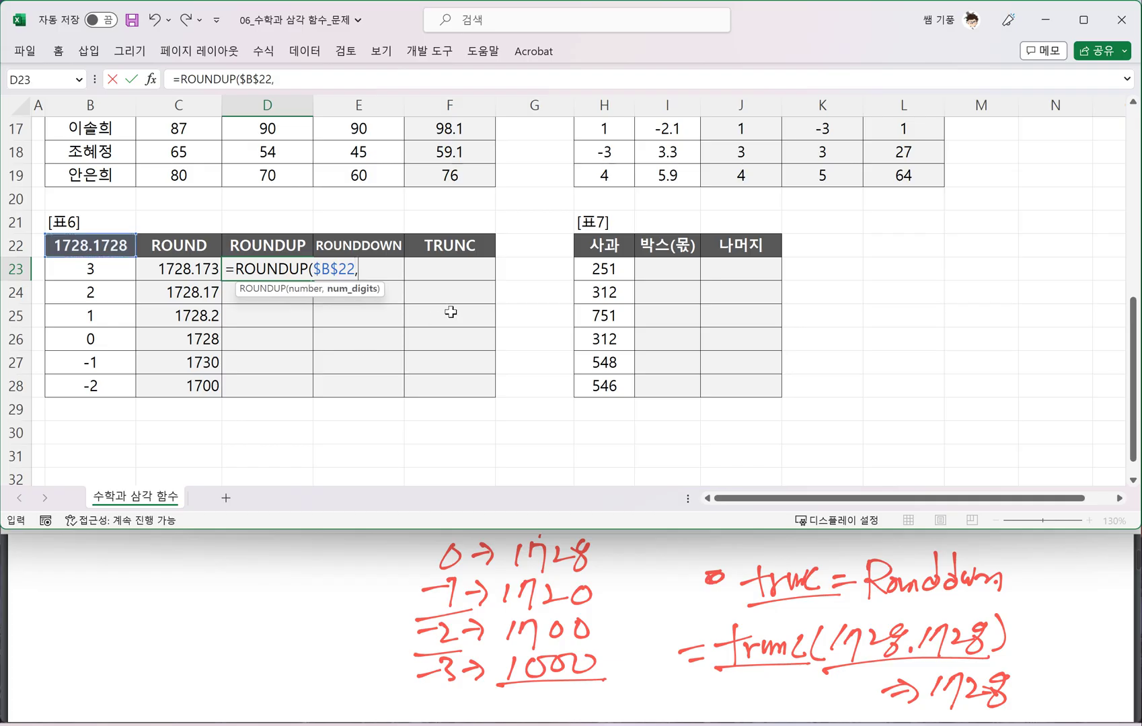
pyautogui.scroll(1, 451, 312)
pyautogui.click(118, 336)
pyautogui.scroll(-1, 511, 295)
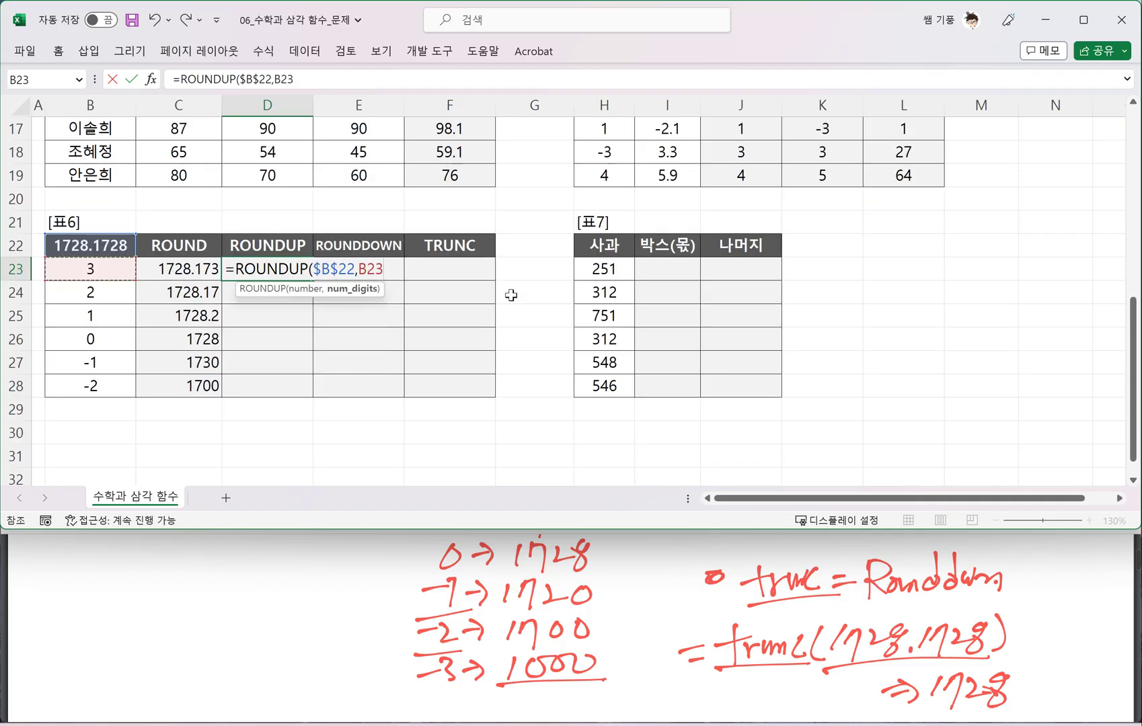
pyautogui.write(')')
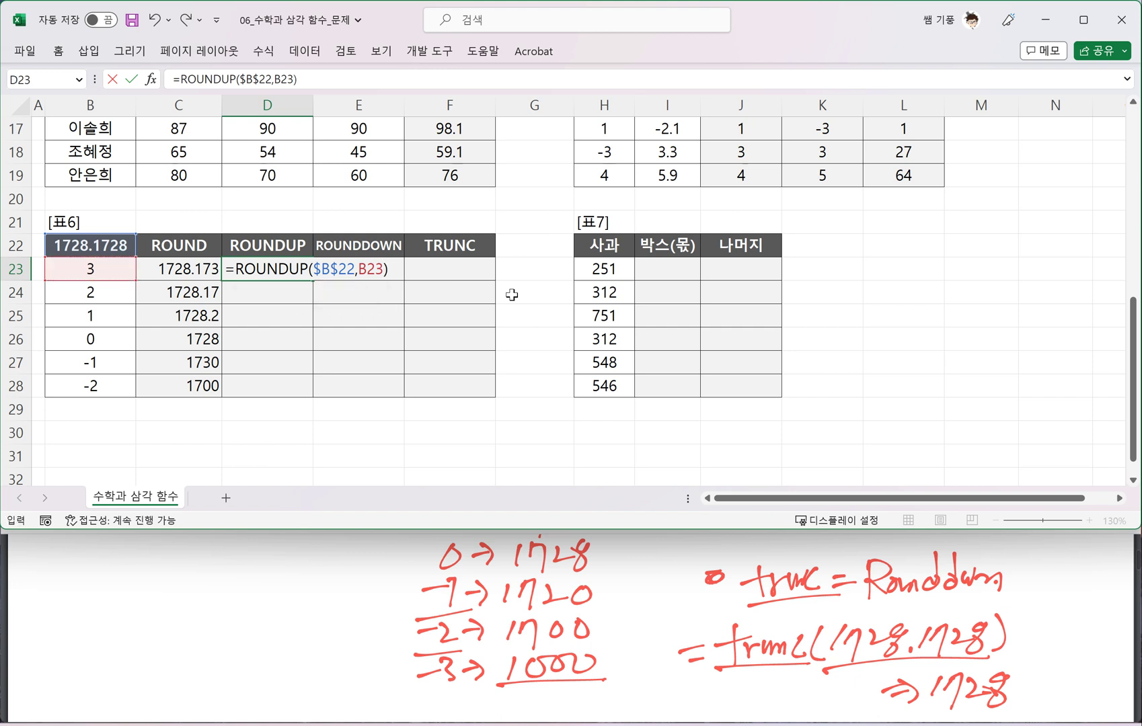
pyautogui.press('Return')
# Fill the ROUNDUP formula from D23 down to D28 and check the filled cells
pyautogui.click(287, 268)
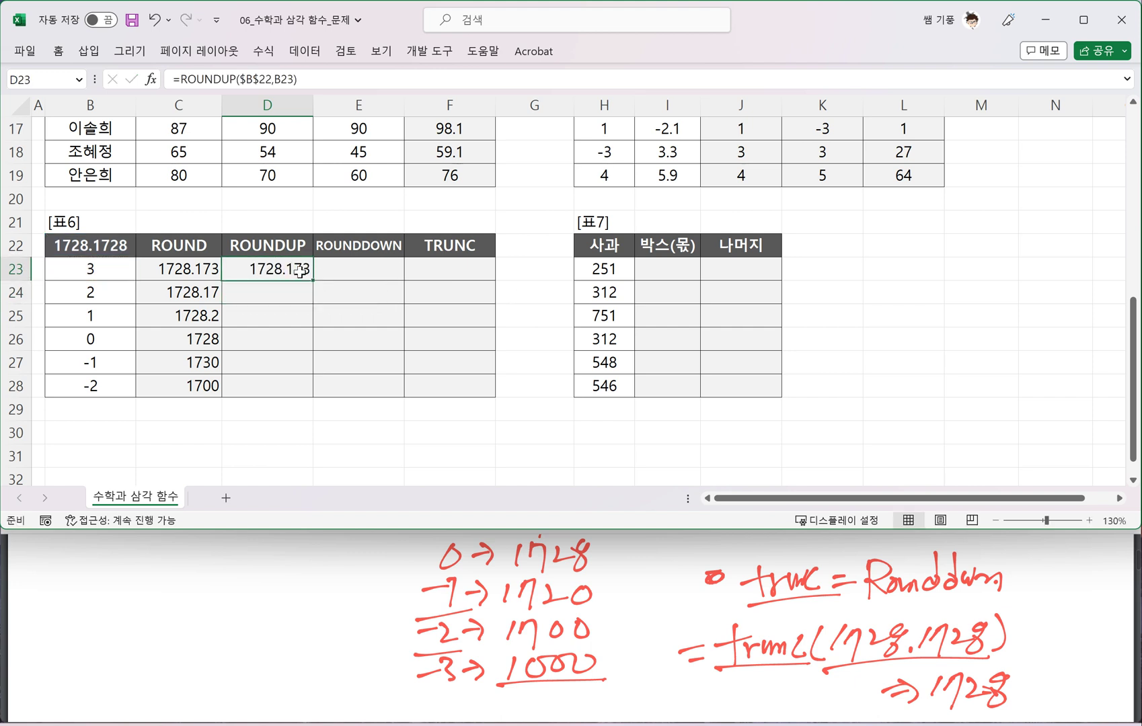
pyautogui.moveTo(313, 280); pyautogui.dragTo(308, 395)
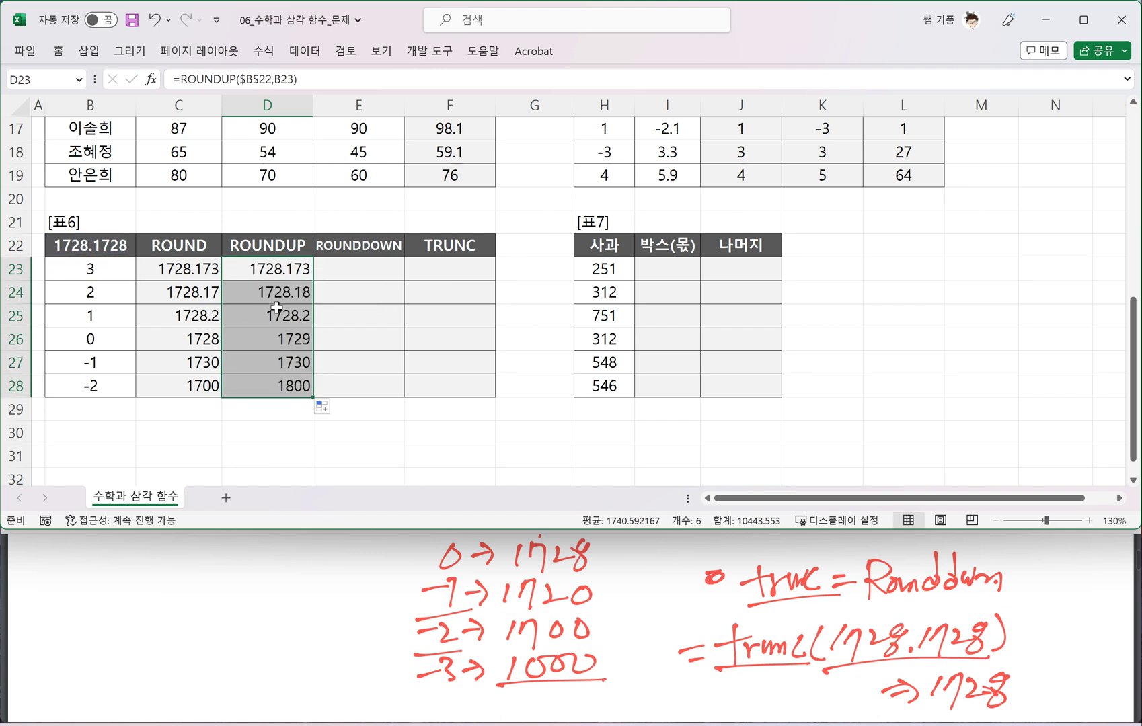
pyautogui.click(300, 294)
pyautogui.click(300, 318)
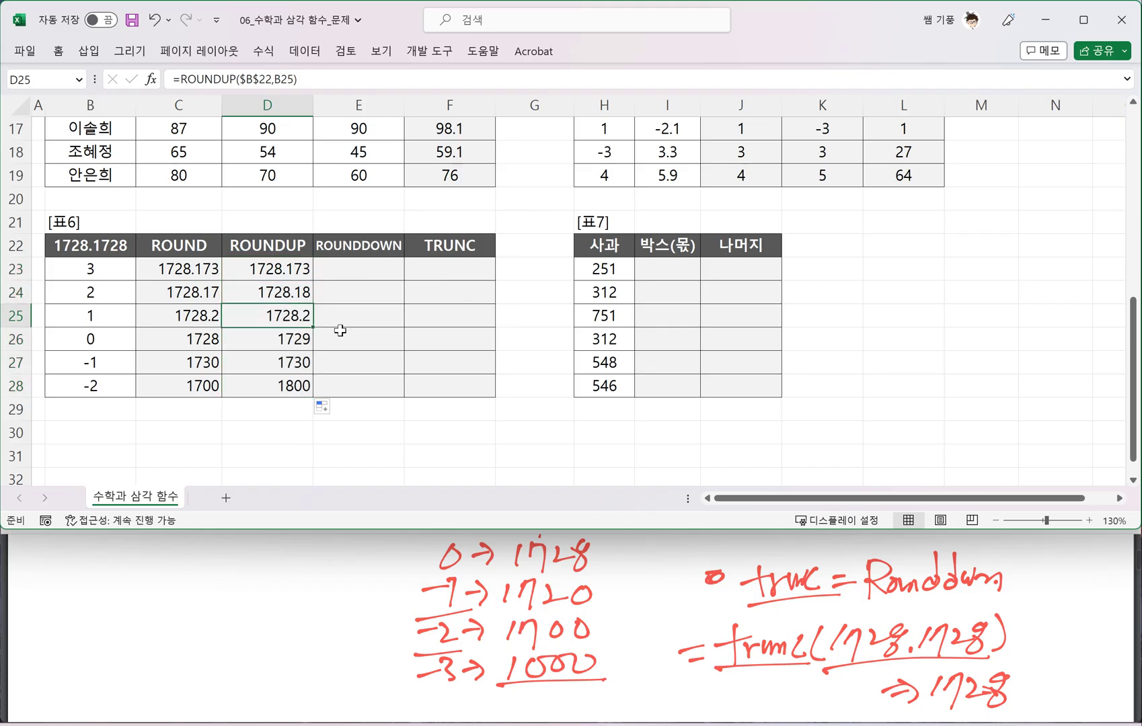
pyautogui.click(300, 342)
pyautogui.click(308, 365)
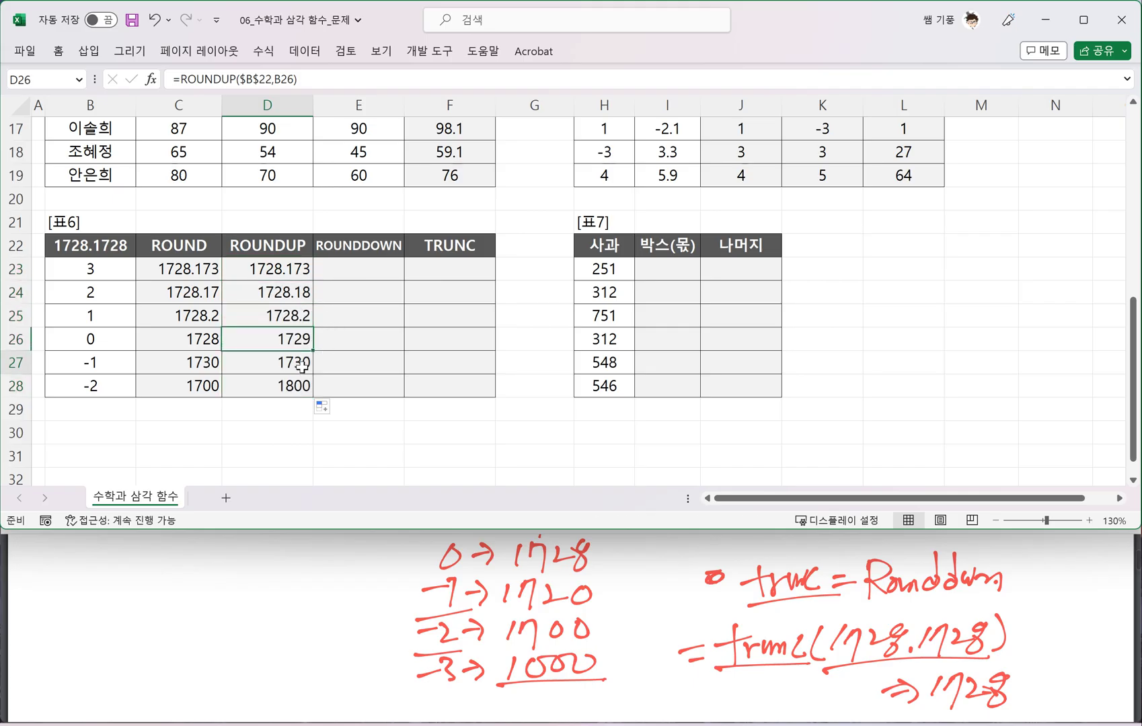
pyautogui.click(308, 385)
# Enter =ROUNDDOWN($B$22,B23) in cell E23 and fill it down to E28
pyautogui.click(354, 269)
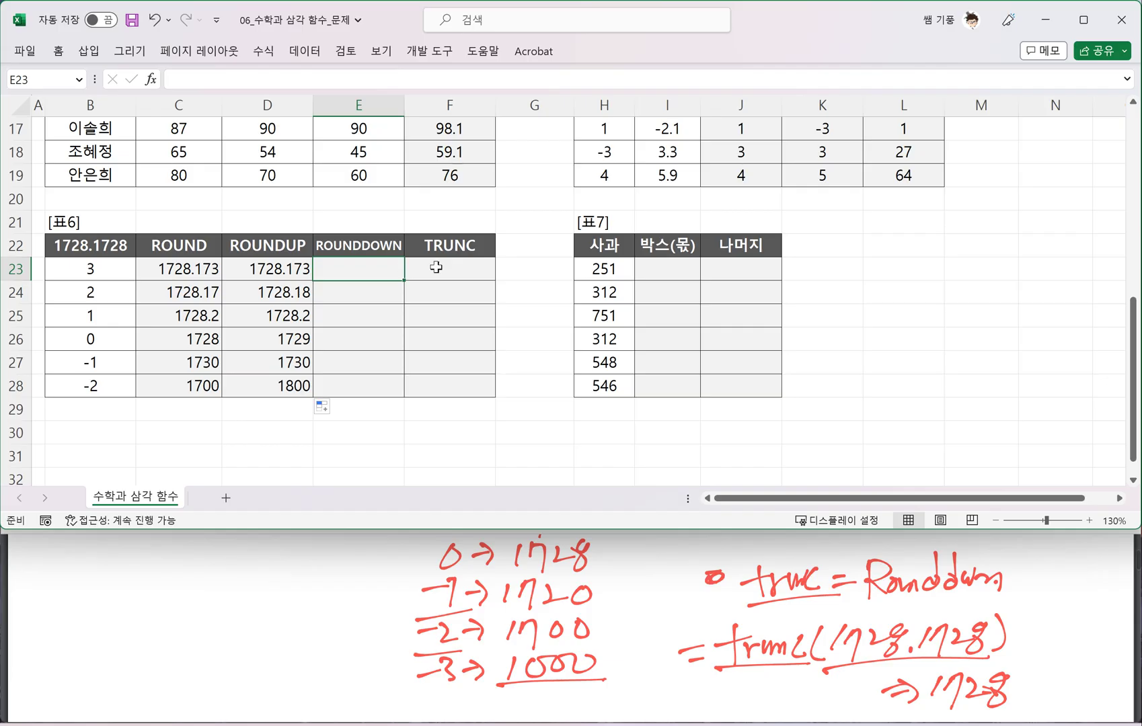
pyautogui.write('=ROU')
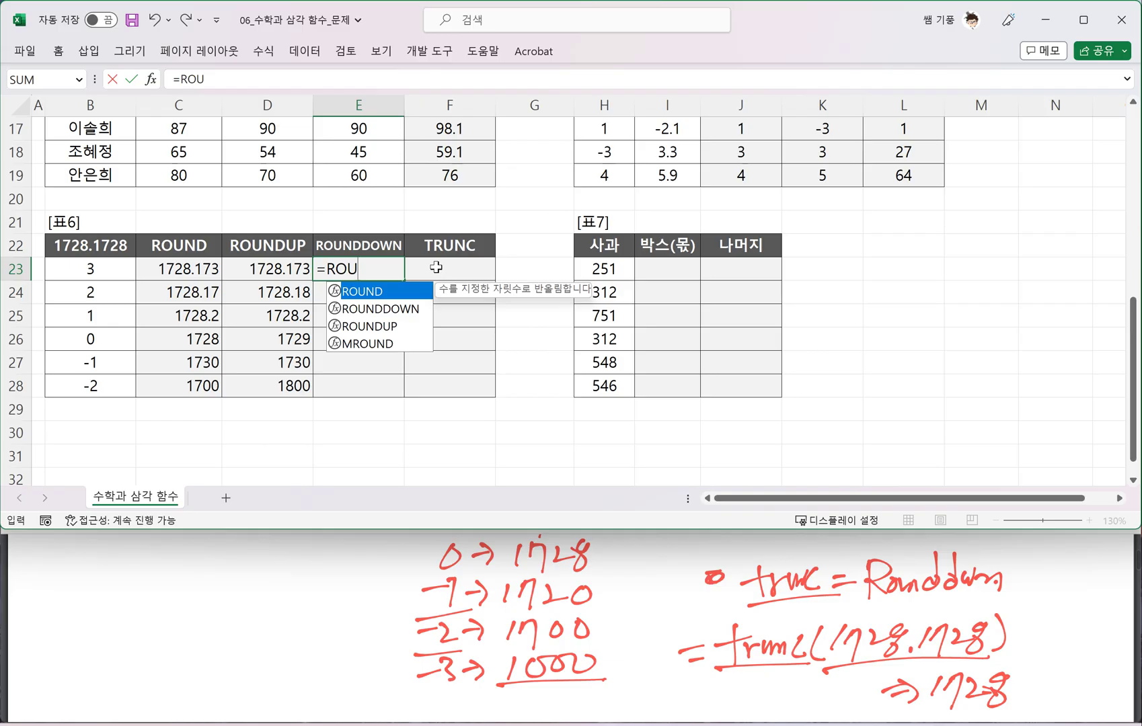
pyautogui.press('Down')
pyautogui.press('Tab')
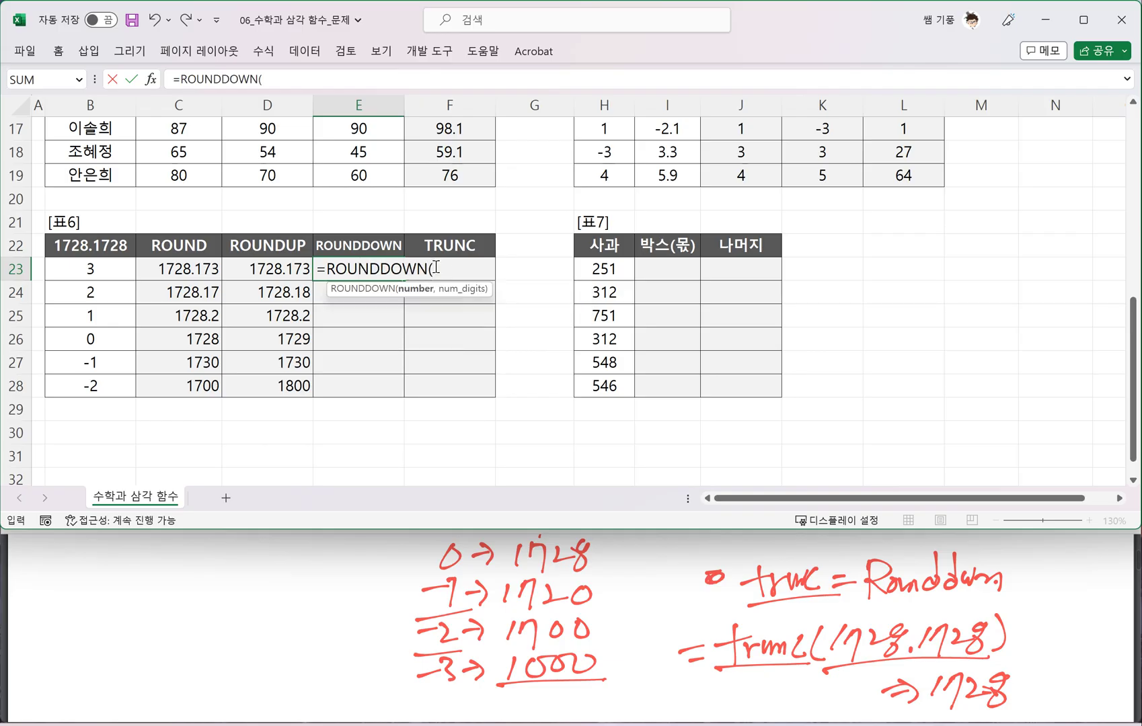
pyautogui.click(97, 247)
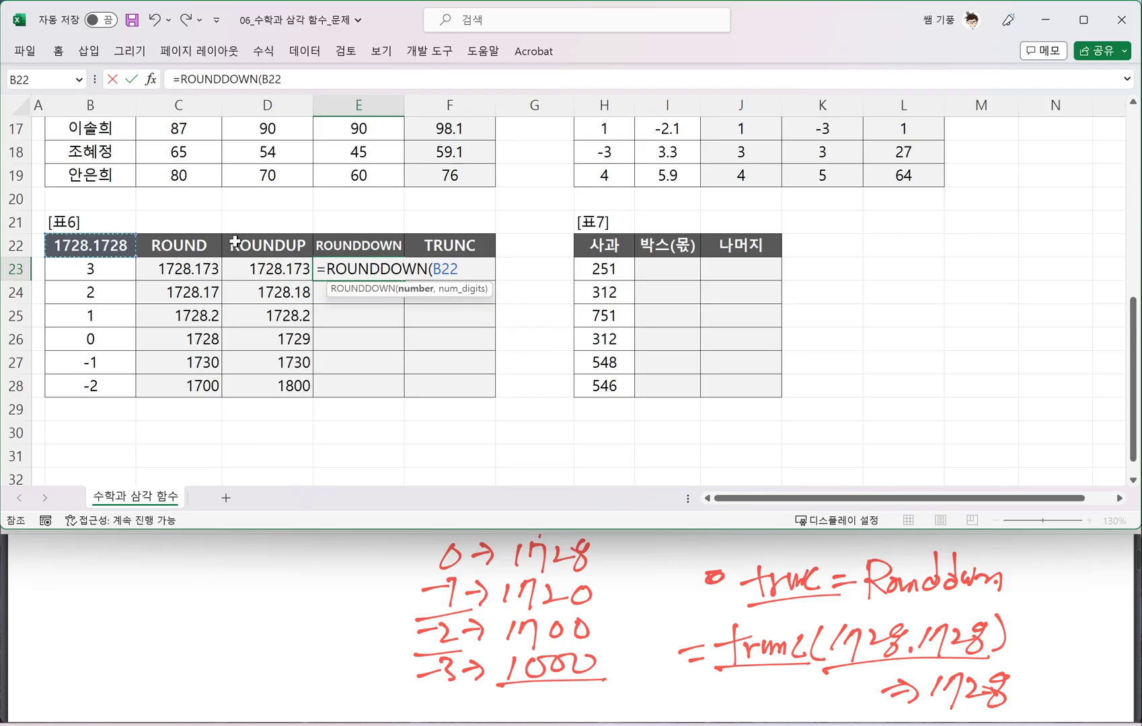
pyautogui.press('F4')
pyautogui.write(',')
pyautogui.click(120, 271)
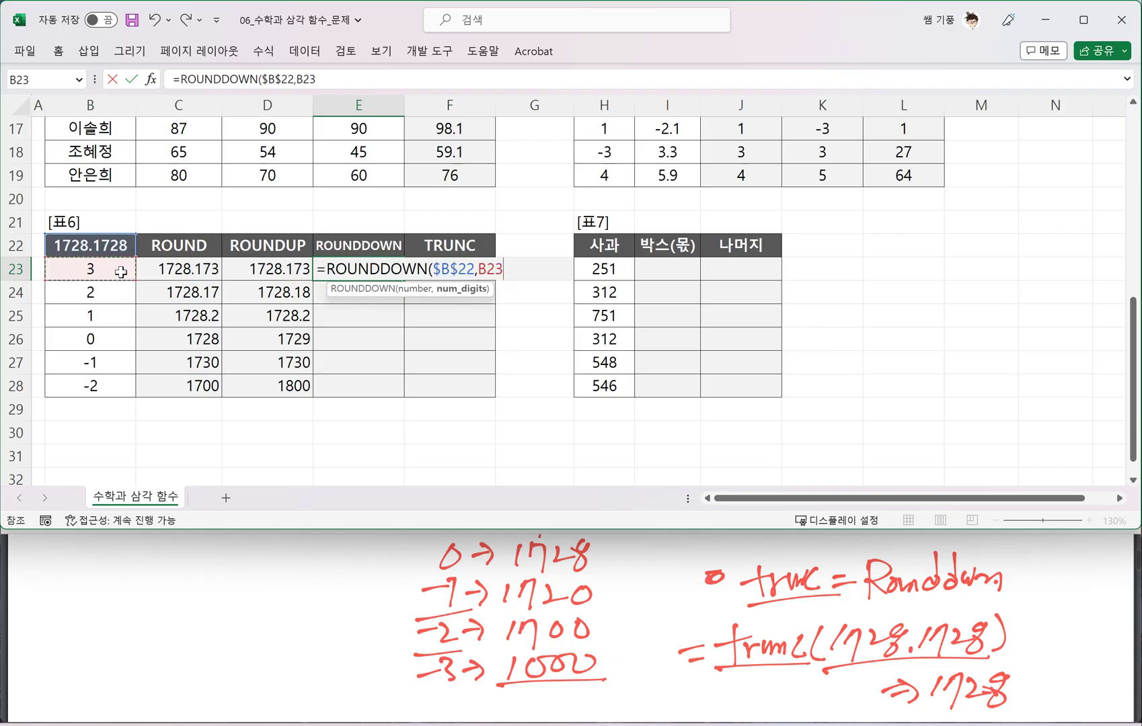
pyautogui.write(')')
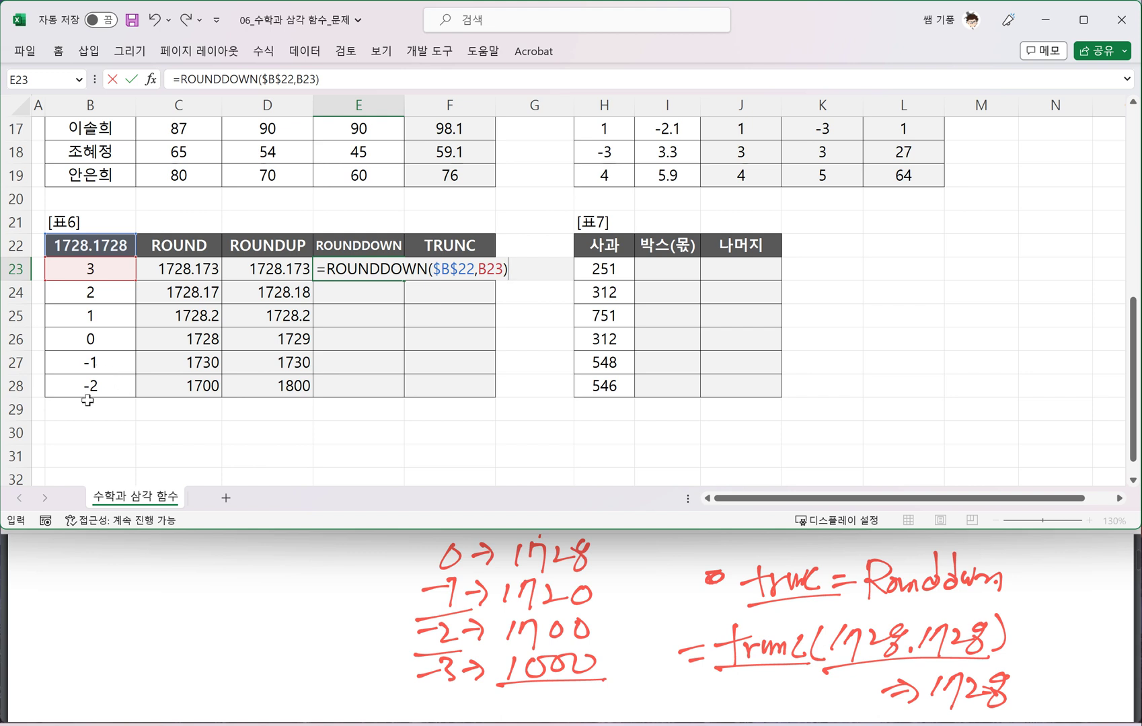
pyautogui.press('Return')
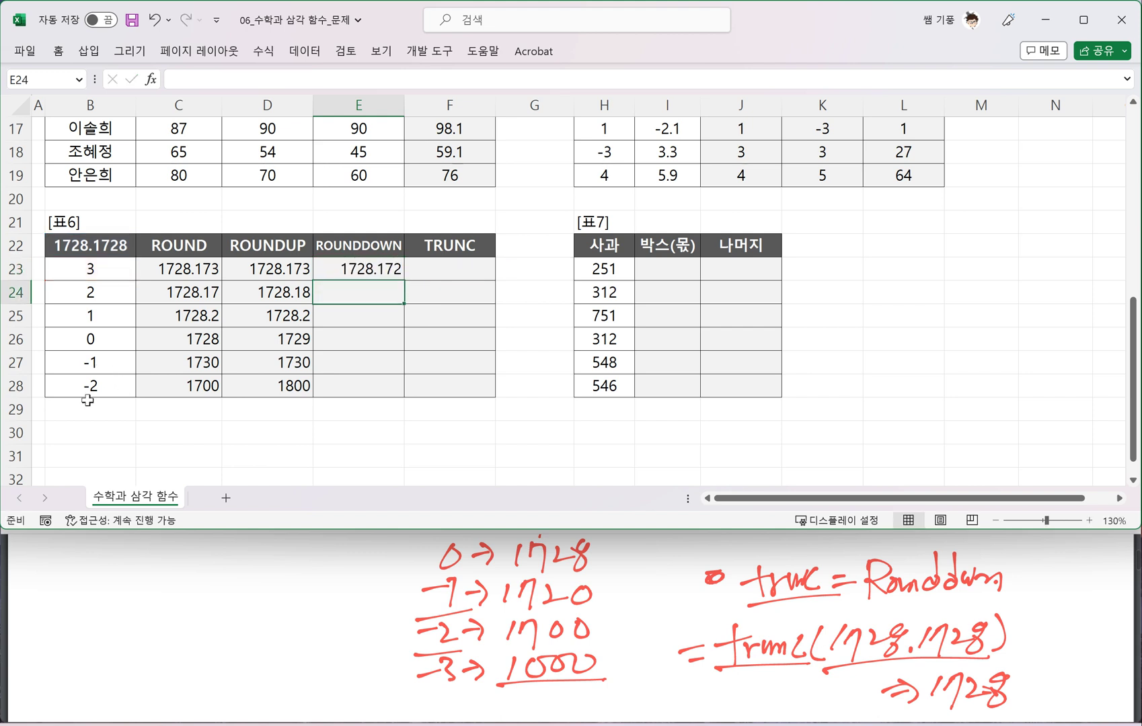
pyautogui.click(375, 274)
pyautogui.moveTo(405, 282); pyautogui.dragTo(406, 386)
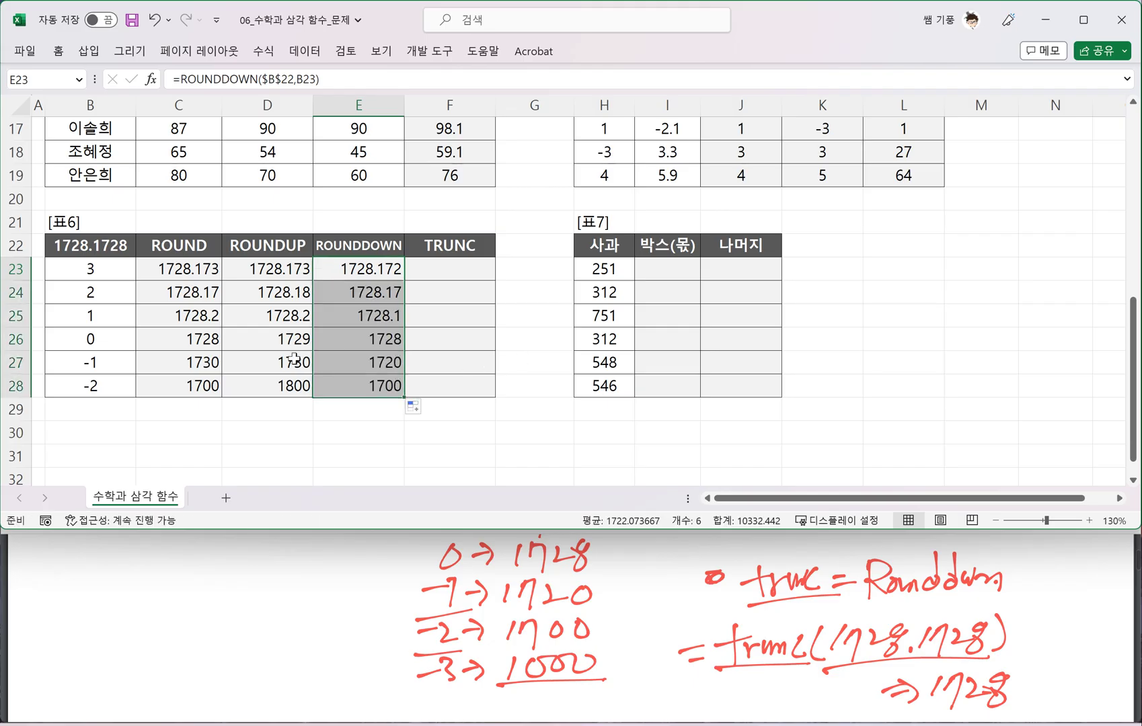
# Enter =TRUNC($B$22,B23) in cell F23 of 표6
pyautogui.click(443, 269)
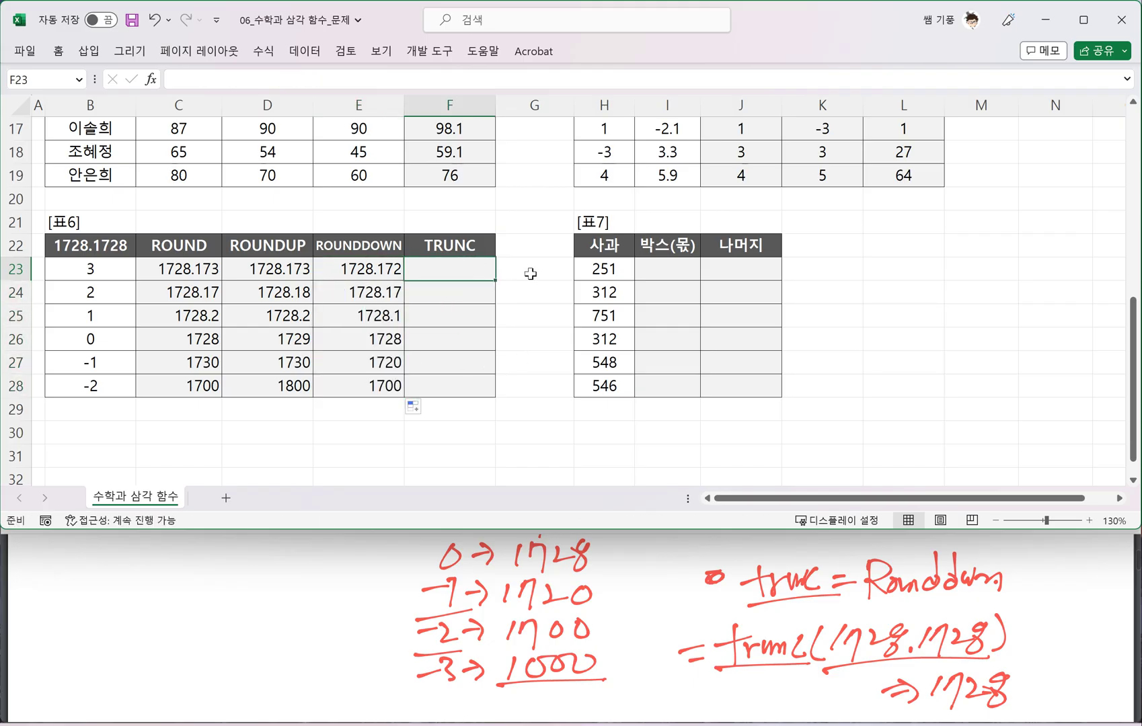
pyautogui.write('=TRU')
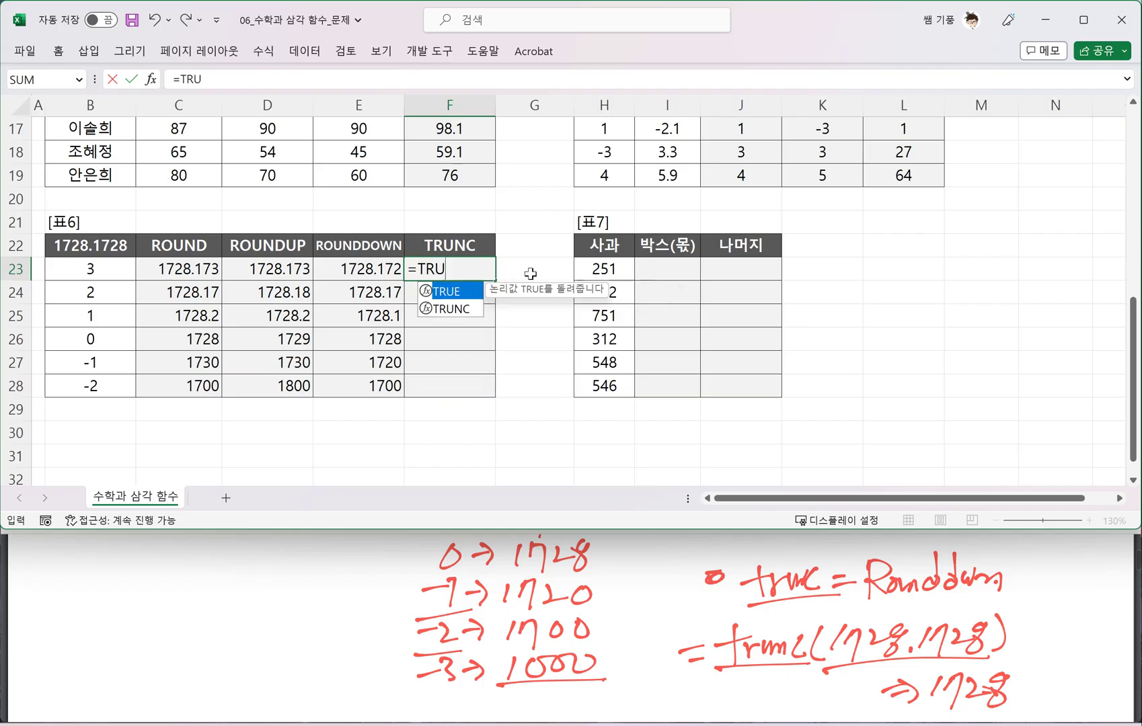
pyautogui.write('NC(')
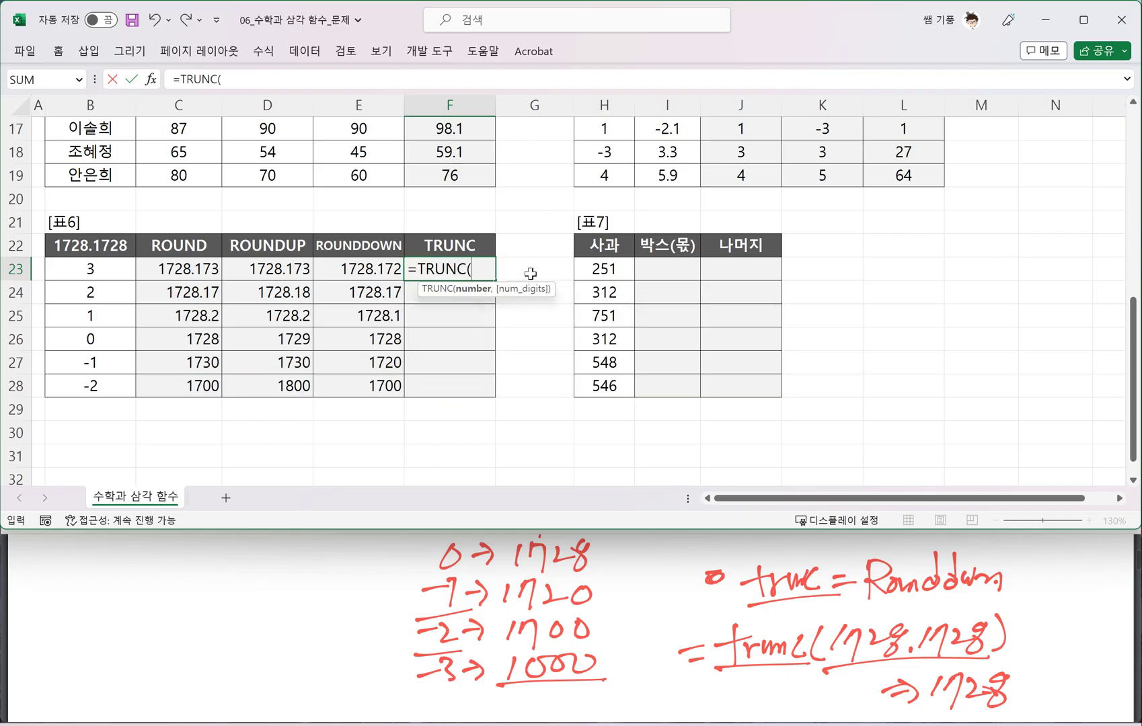
pyautogui.click(95, 249)
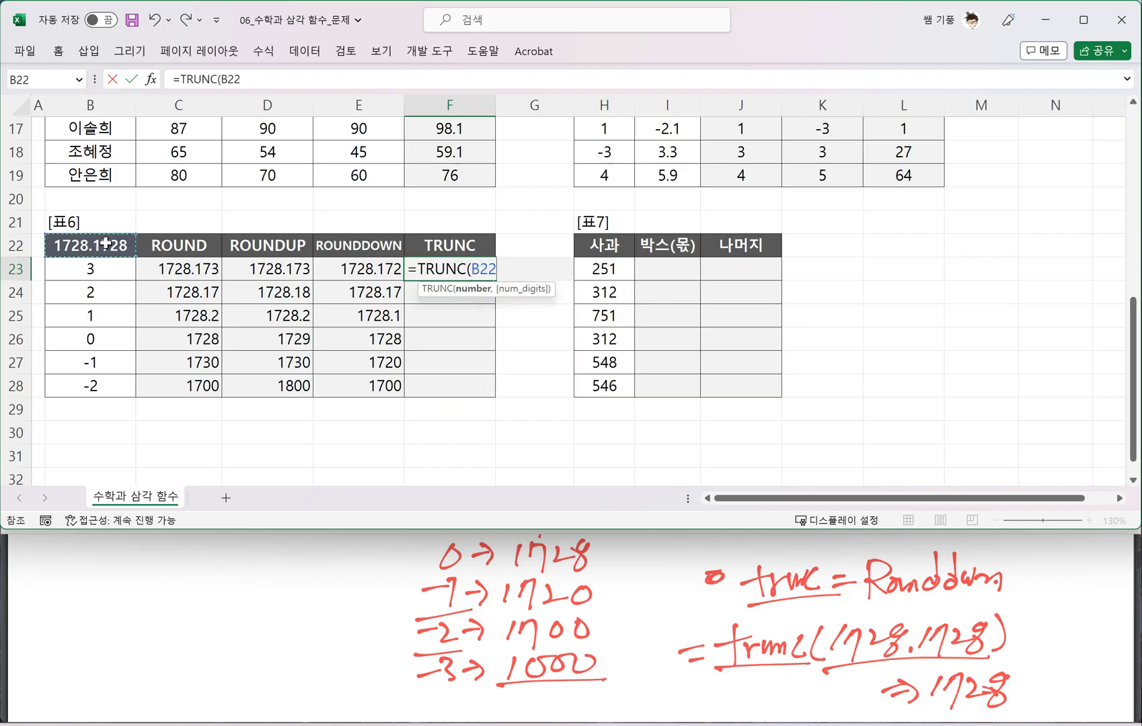
pyautogui.press('F4')
pyautogui.write(',')
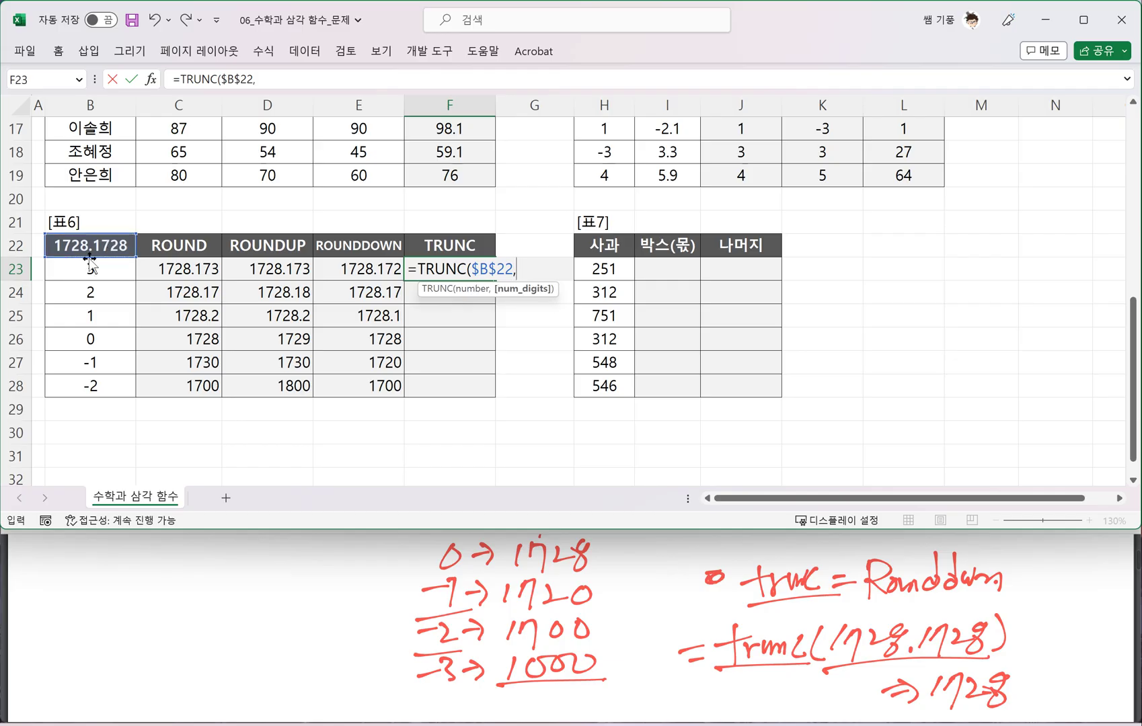
pyautogui.click(95, 267)
pyautogui.write(')')
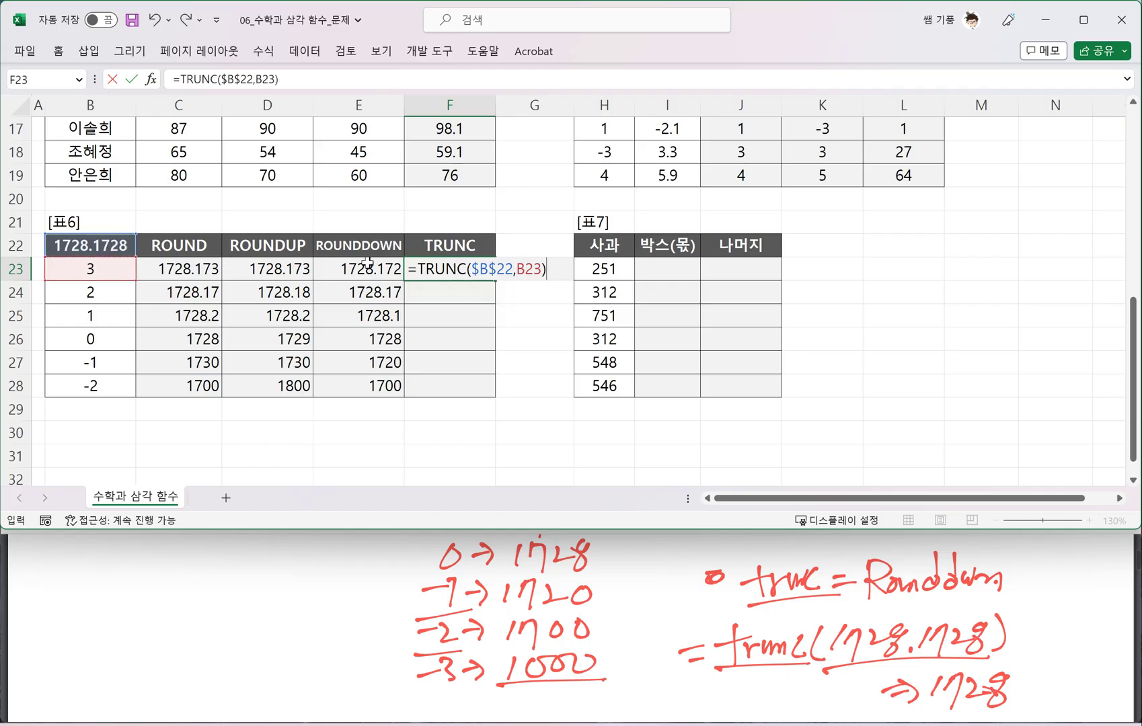
pyautogui.press('Return')
# Fill the TRUNC formula from F23 down to F28 and compare the cells with the ROUNDDOWN column
pyautogui.click(451, 274)
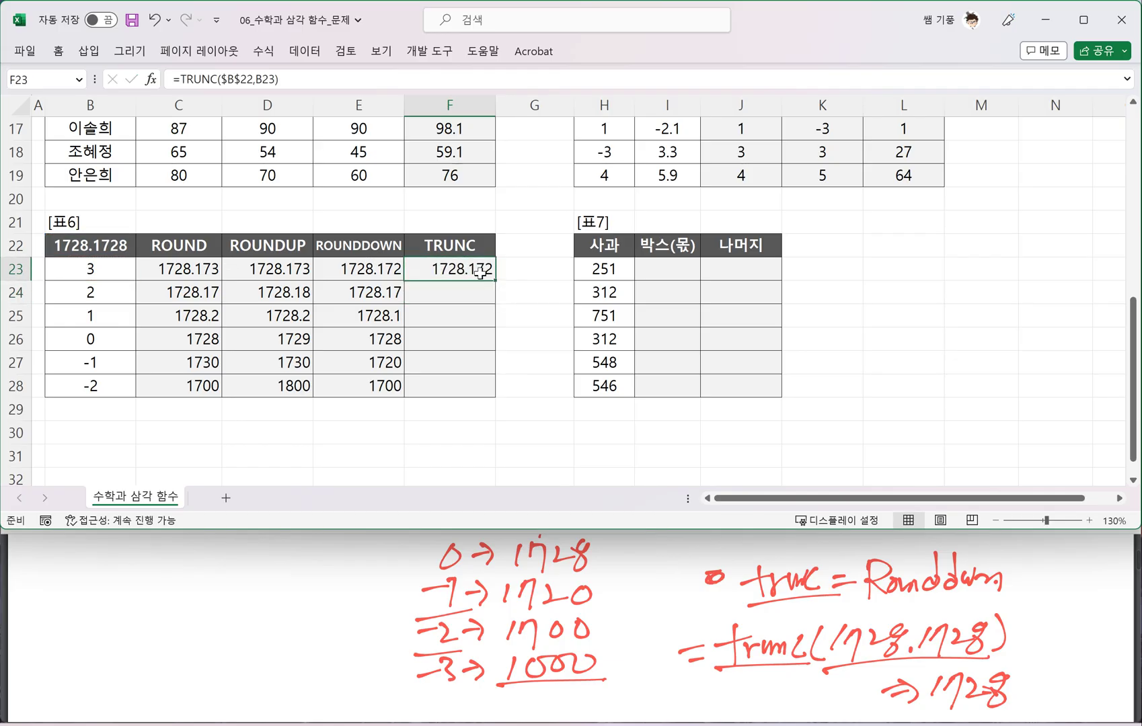
pyautogui.moveTo(496, 281); pyautogui.dragTo(487, 391)
pyautogui.click(360, 293)
pyautogui.click(447, 291)
pyautogui.click(374, 312)
pyautogui.click(438, 314)
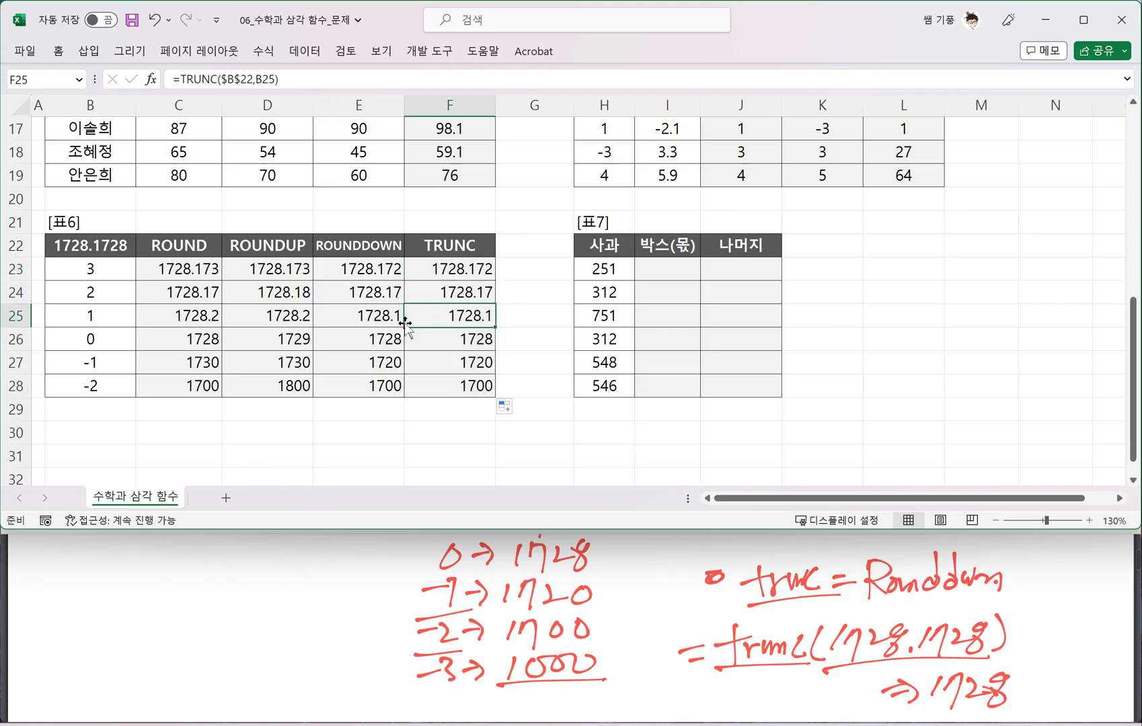
pyautogui.click(378, 337)
pyautogui.click(469, 341)
pyautogui.click(446, 362)
# Switch to the 1일차_01_기초함수.pdf document and read exercise 12 on dividing the 표7 apples by 100 with QUOTIENT
pyautogui.scroll(-10, 360, 639)
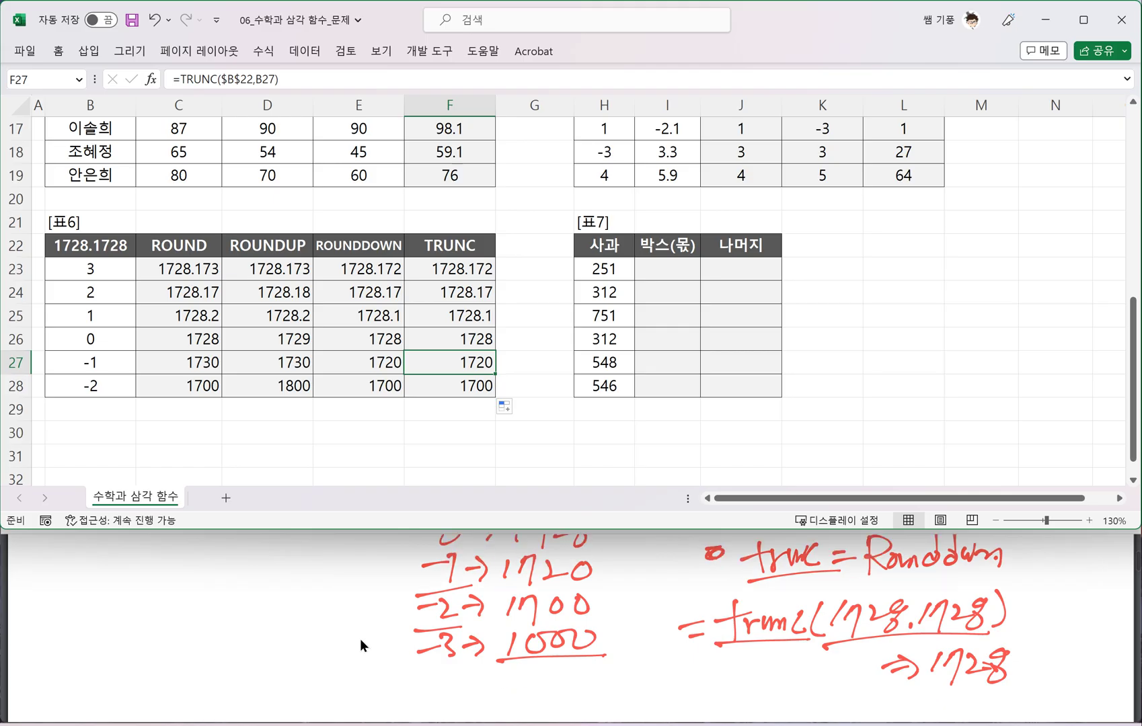
pyautogui.scroll(8, 336, 616)
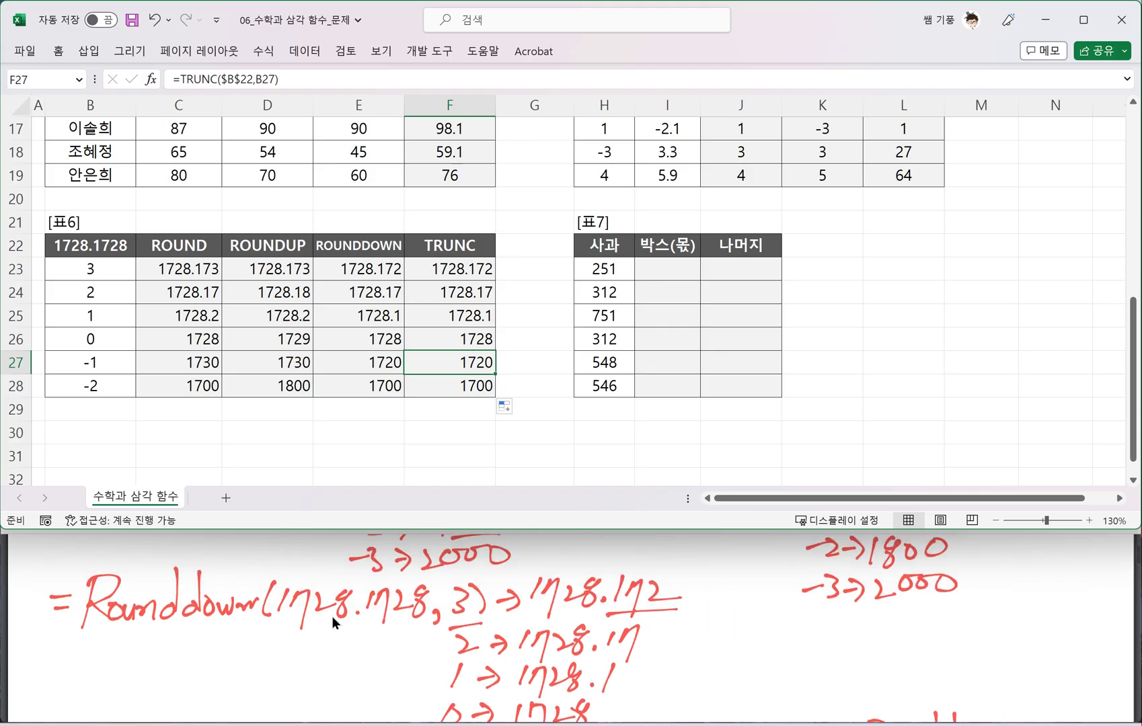
pyautogui.click(332, 617)
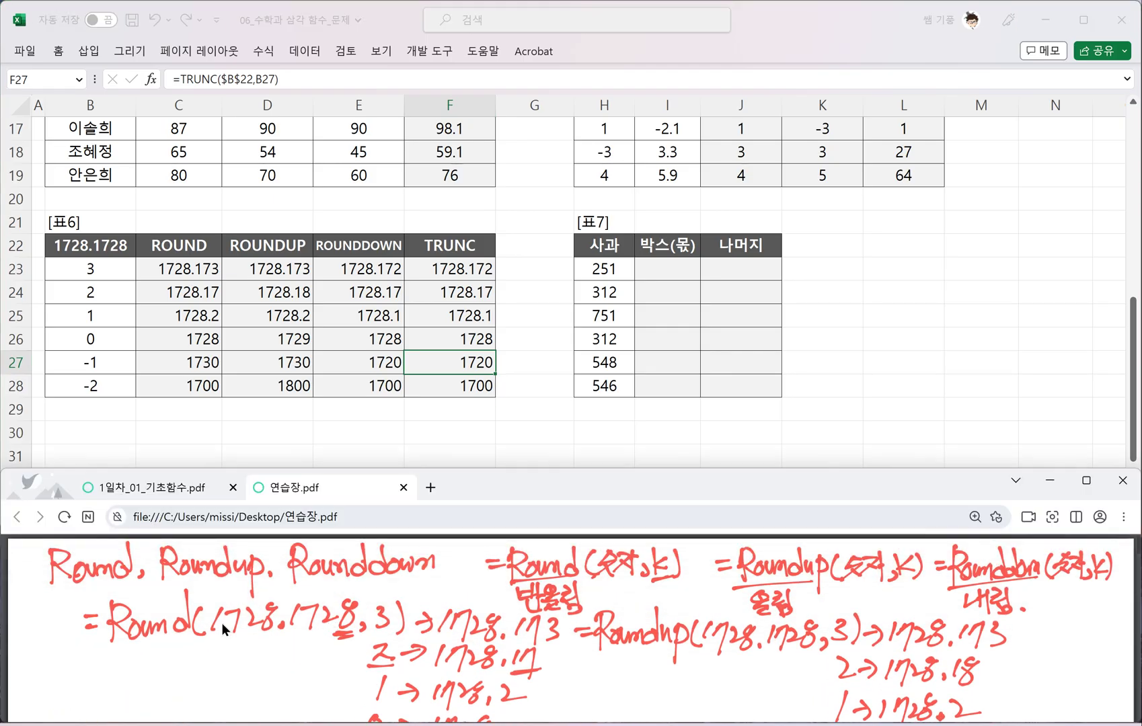
pyautogui.click(146, 488)
pyautogui.scroll(-6, 294, 626)
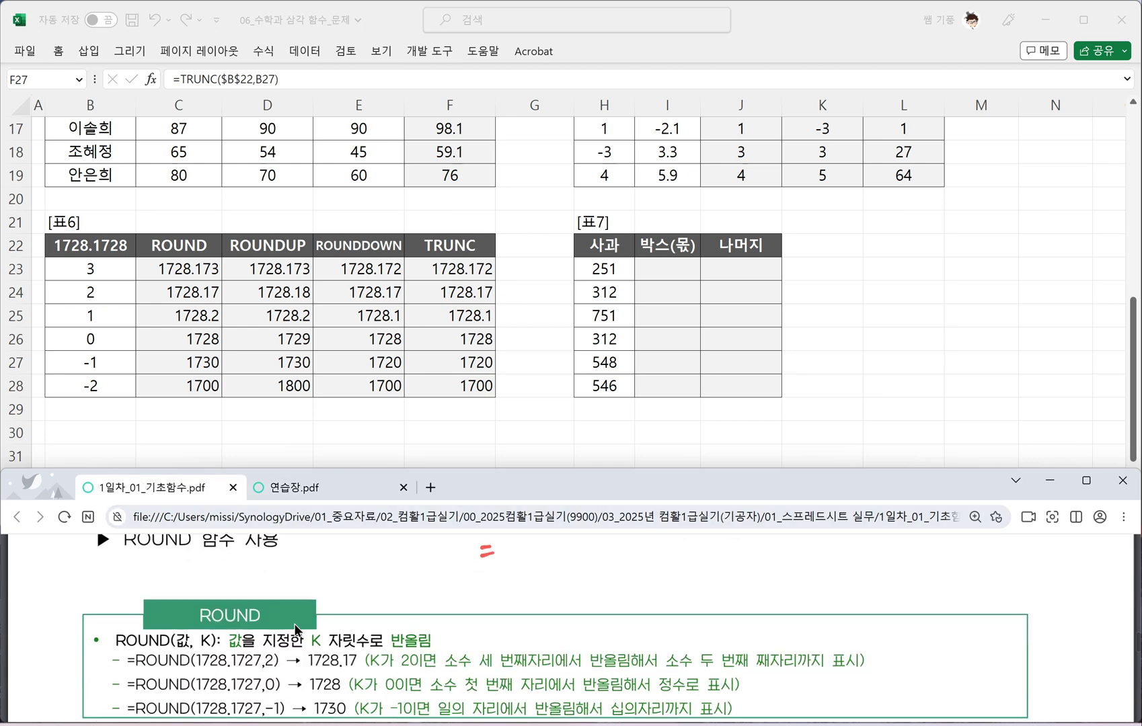
pyautogui.scroll(-5, 293, 624)
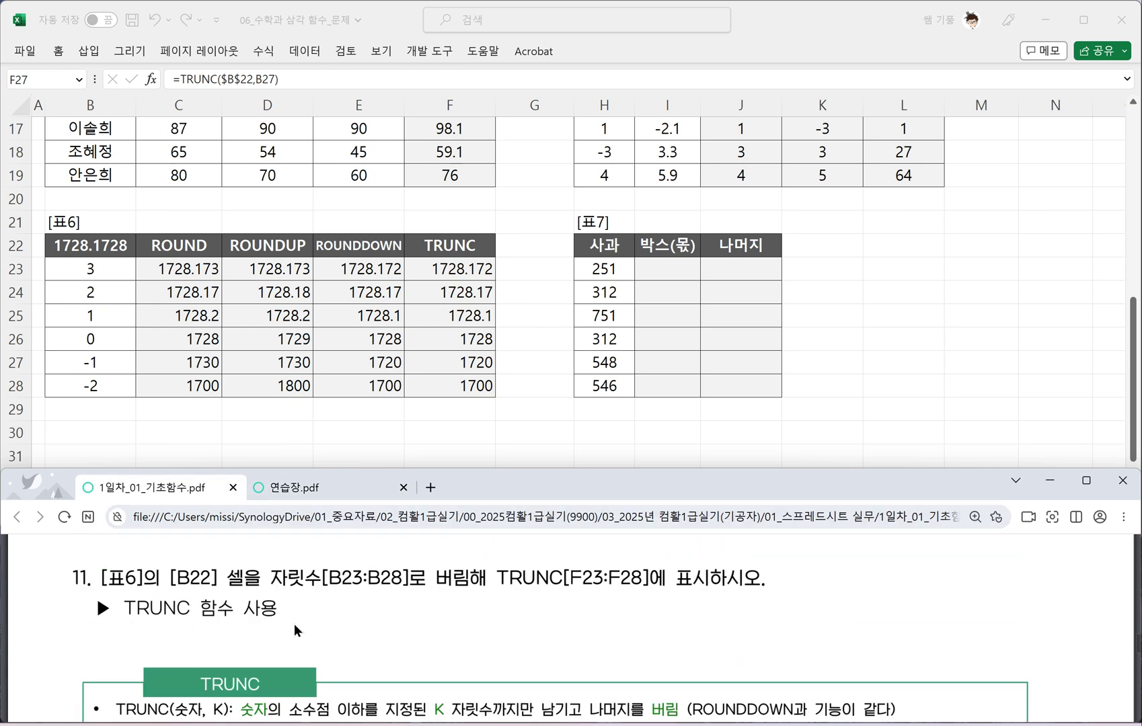
pyautogui.scroll(-6, 223, 614)
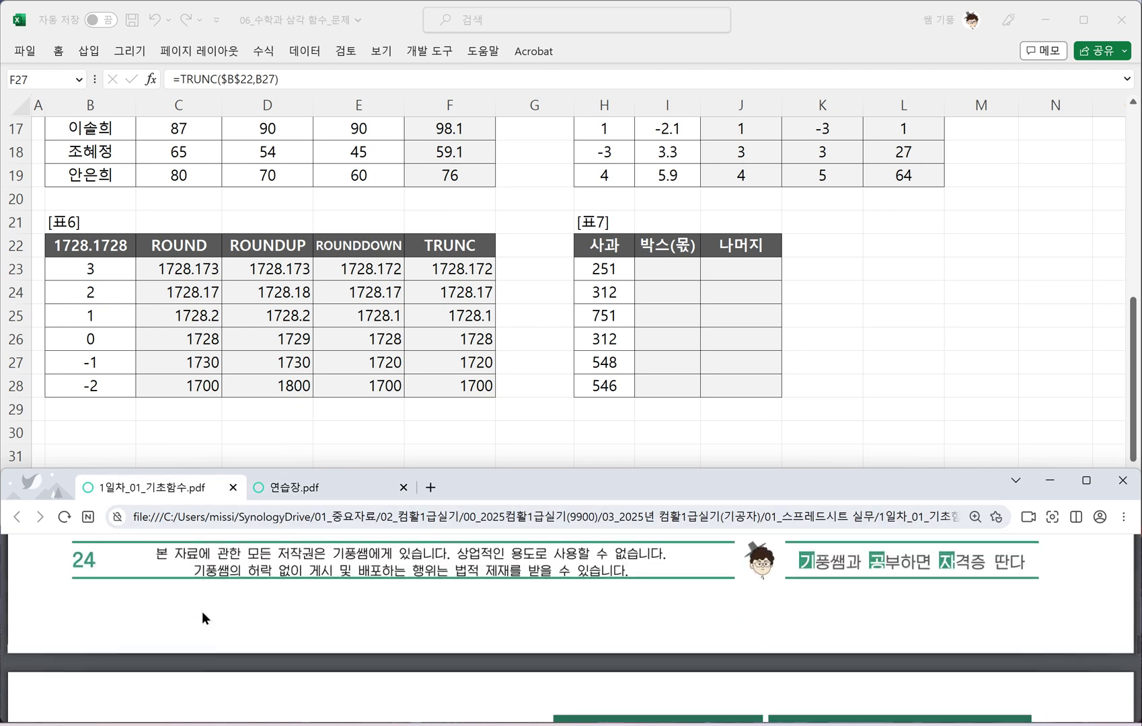
pyautogui.scroll(2, 202, 612)
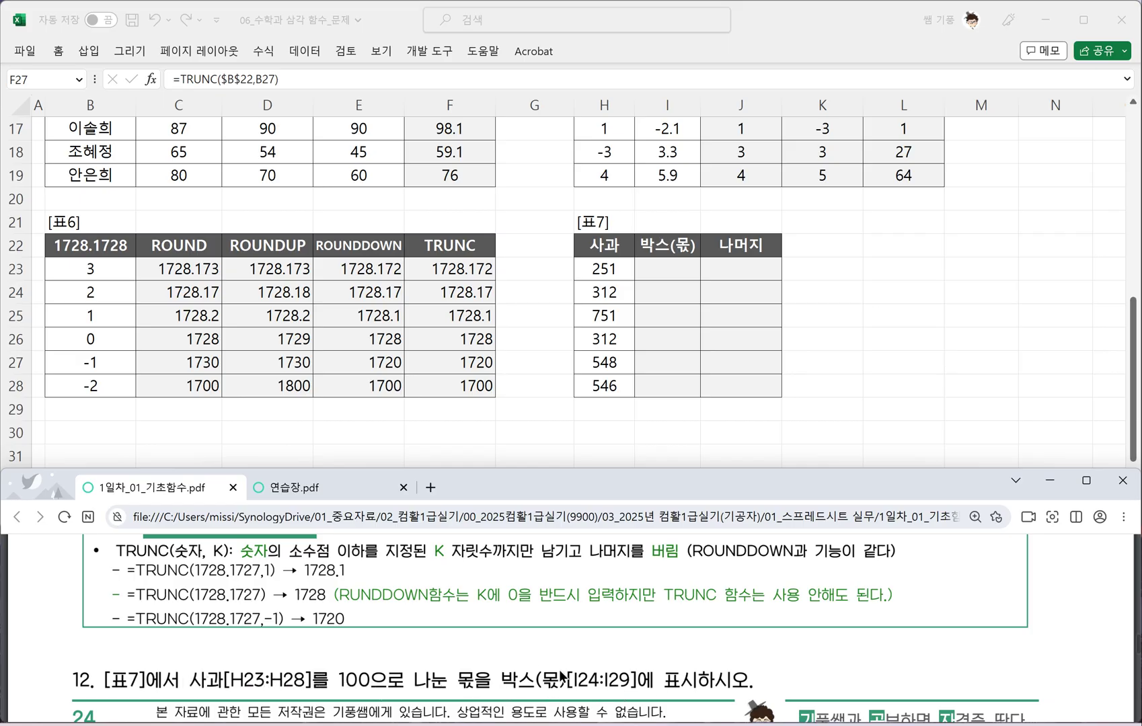
pyautogui.scroll(-5, 528, 661)
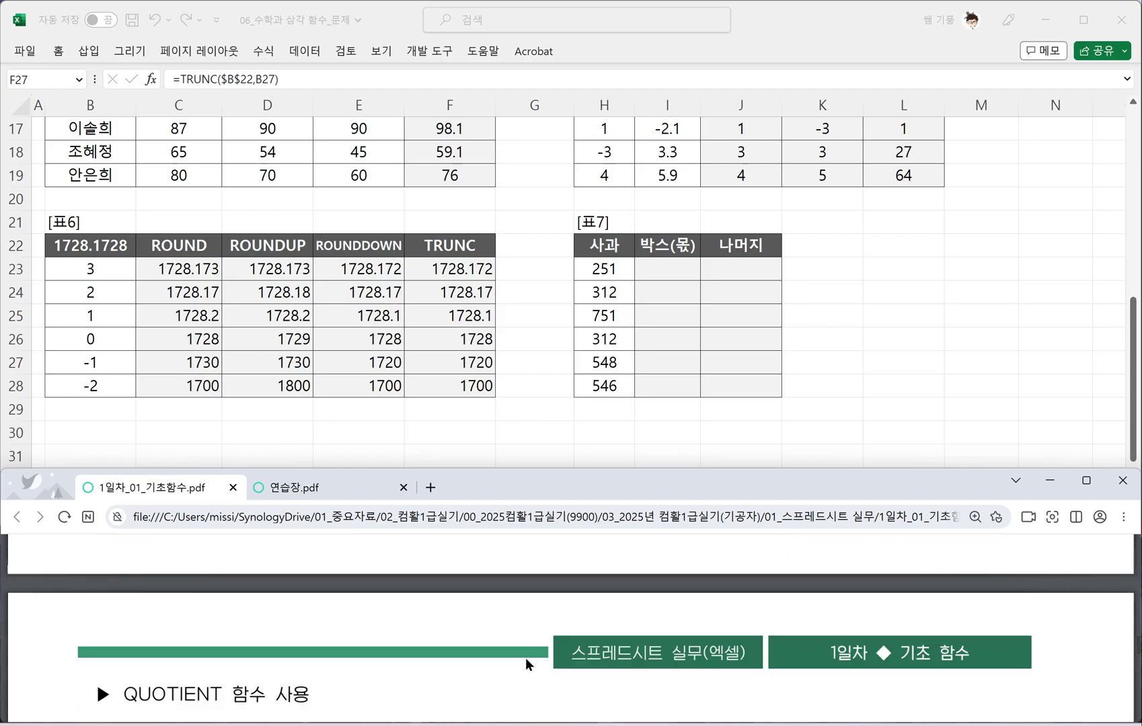
pyautogui.scroll(-1, 494, 656)
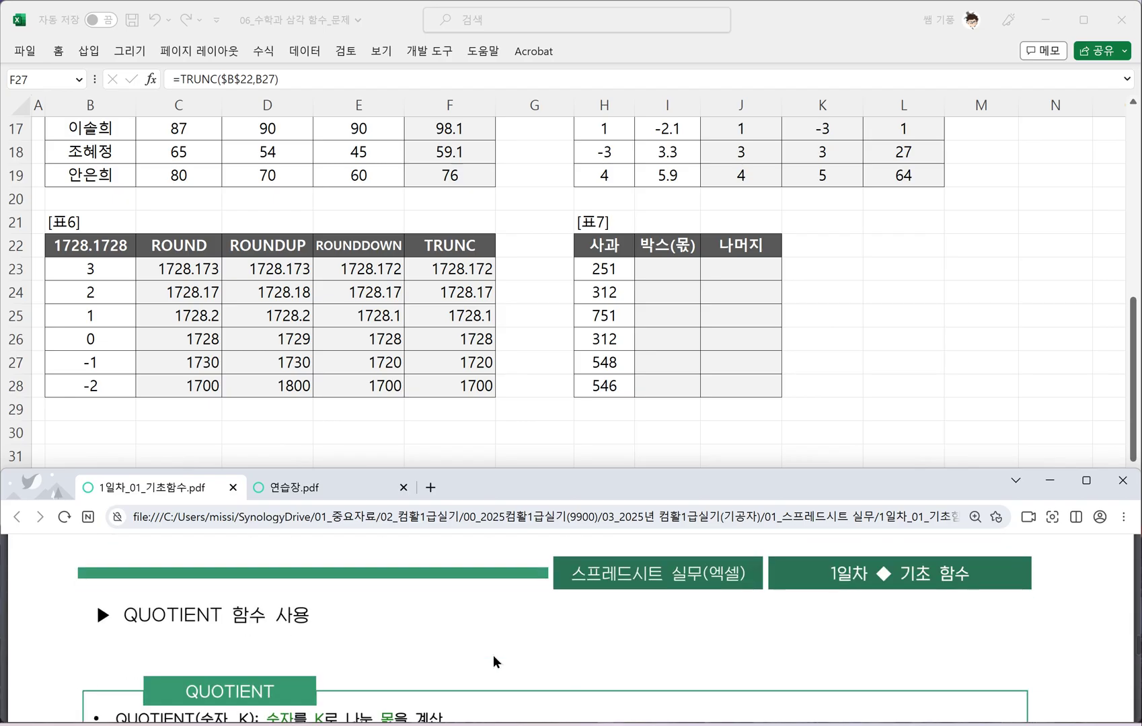
# Handwrite the syntax note =Quotient(숫자,K) → 몫 beside the QUOTIENT 함수 사용 line
pyautogui.moveTo(462, 623); pyautogui.dragTo(480, 619)
pyautogui.moveTo(466, 632); pyautogui.dragTo(533, 632)
pyautogui.moveTo(539, 618)
pyautogui.mouseDown()
pyautogui.moveTo(542, 632)
pyautogui.moveTo(686, 622)
pyautogui.mouseUp()
pyautogui.moveTo(687, 600)
pyautogui.mouseDown()
pyautogui.moveTo(688, 630)
pyautogui.moveTo(730, 629)
pyautogui.mouseUp()
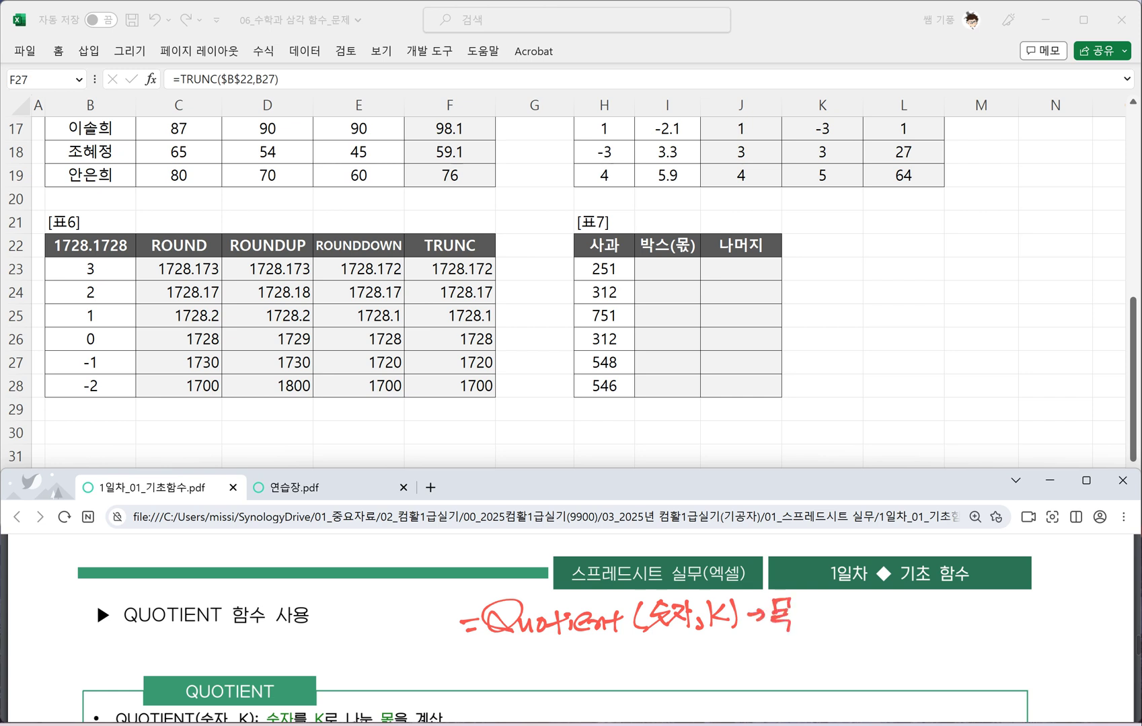
pyautogui.moveTo(804, 615); pyautogui.dragTo(794, 635)
pyautogui.moveTo(800, 625); pyautogui.dragTo(810, 635)
# Handwrite the example =Quotient(10,3) → 3 below the QUOTIENT syntax note
pyautogui.moveTo(480, 670); pyautogui.dragTo(493, 669)
pyautogui.moveTo(512, 650)
pyautogui.mouseDown()
pyautogui.moveTo(503, 672)
pyautogui.moveTo(541, 677)
pyautogui.mouseUp()
pyautogui.moveTo(544, 664); pyautogui.dragTo(591, 673)
pyautogui.moveTo(584, 674); pyautogui.dragTo(649, 674)
pyautogui.moveTo(666, 651)
pyautogui.mouseDown()
pyautogui.moveTo(661, 673)
pyautogui.moveTo(692, 680)
pyautogui.moveTo(752, 664)
pyautogui.mouseUp()
pyautogui.moveTo(744, 652)
pyautogui.mouseDown()
pyautogui.moveTo(747, 672)
pyautogui.moveTo(777, 648)
pyautogui.moveTo(767, 674)
pyautogui.mouseUp()
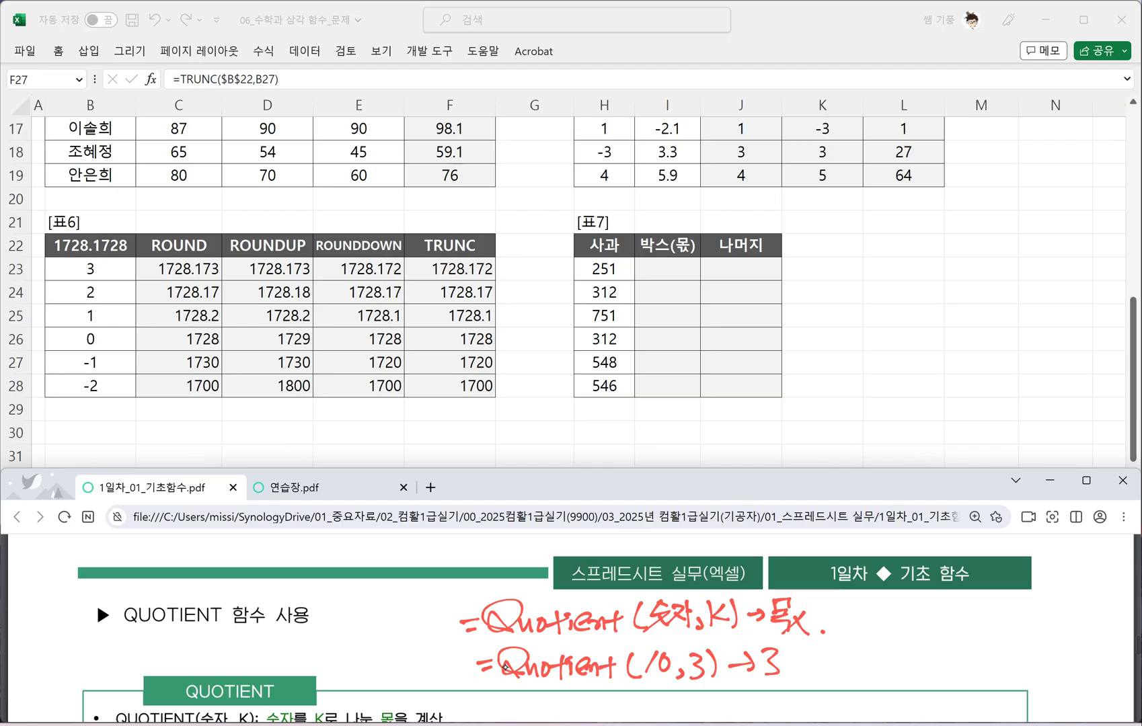
# Erase the end of the handwritten example and rewrite it as =Quotient(10,2) → 5, underlining the 5
pyautogui.moveTo(693, 654)
pyautogui.mouseDown()
pyautogui.moveTo(697, 678)
pyautogui.moveTo(774, 662)
pyautogui.mouseUp()
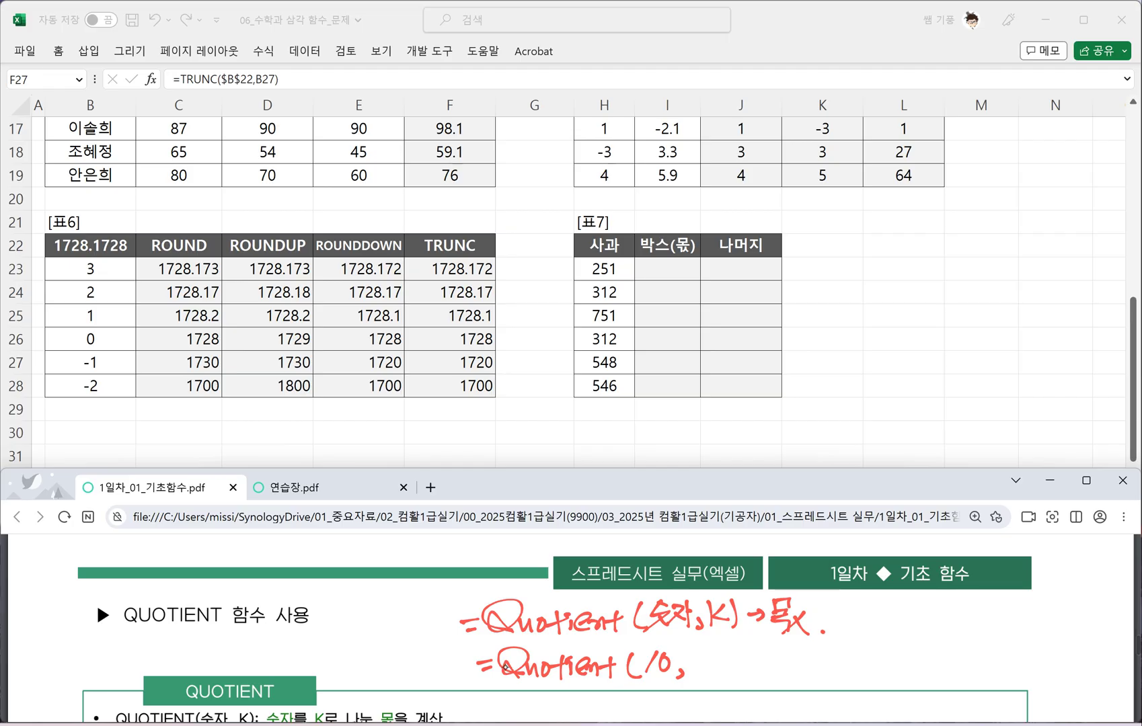
pyautogui.moveTo(689, 659); pyautogui.dragTo(715, 682)
pyautogui.moveTo(739, 669)
pyautogui.mouseDown()
pyautogui.moveTo(759, 666)
pyautogui.moveTo(748, 679)
pyautogui.mouseUp()
pyautogui.moveTo(775, 649)
pyautogui.mouseDown()
pyautogui.moveTo(787, 666)
pyautogui.moveTo(770, 679)
pyautogui.mouseUp()
pyautogui.moveTo(774, 659)
pyautogui.mouseDown()
pyautogui.moveTo(800, 657)
pyautogui.moveTo(811, 680)
pyautogui.mouseUp()
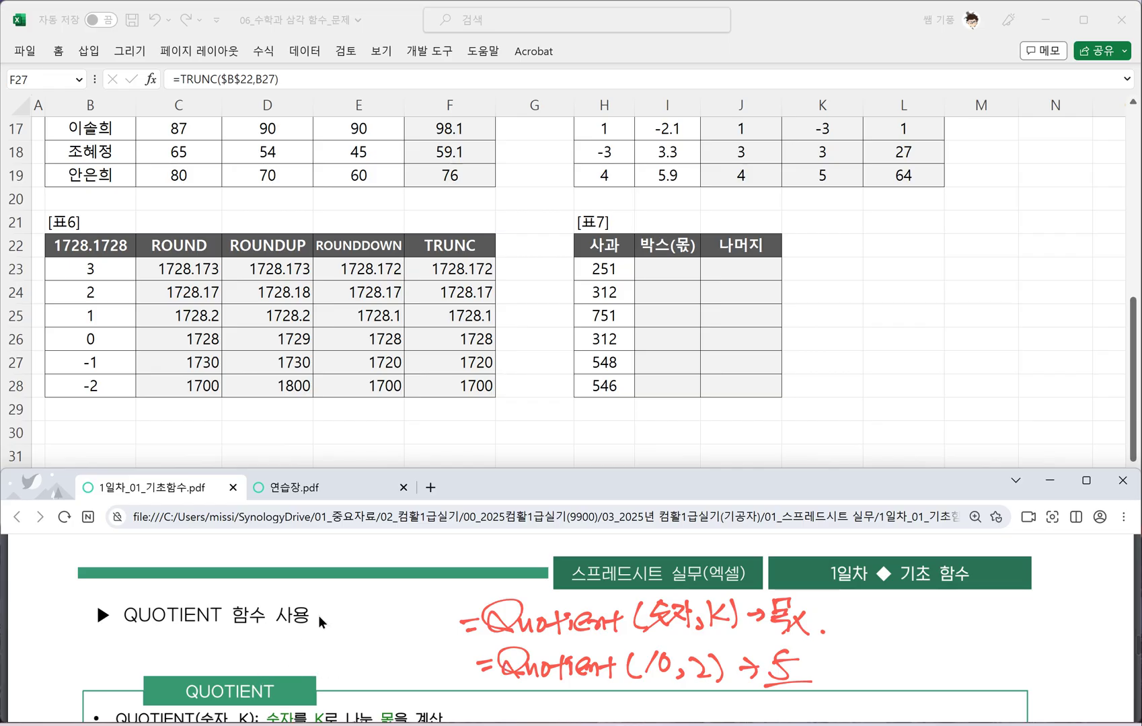
# Back in the Excel sheet, enter =QUOTIENT(H23,100) in cell I23 of 표7 and fill it down to I28
pyautogui.scroll(5, 369, 636)
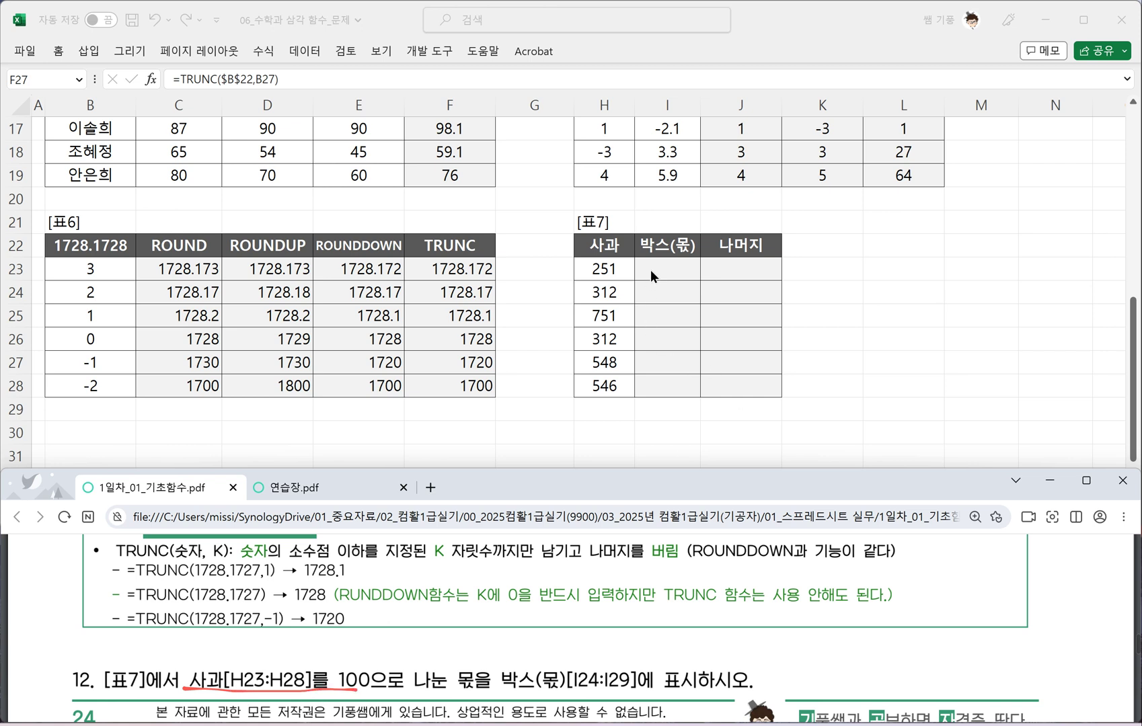
pyautogui.click(684, 269)
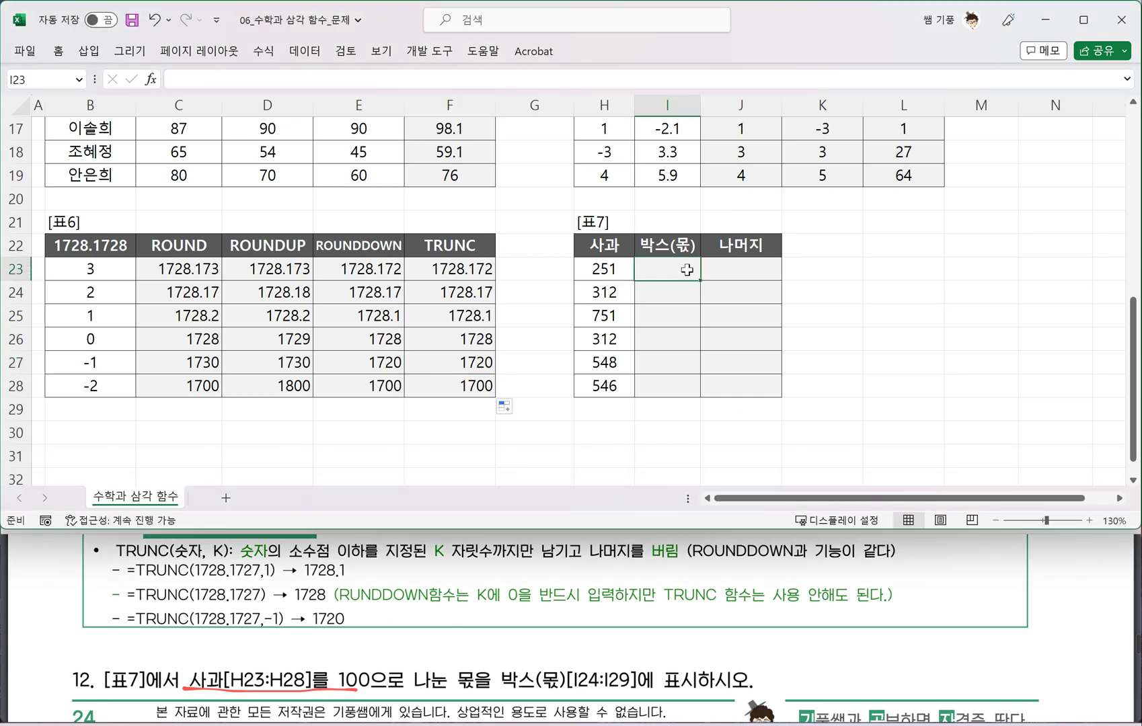
pyautogui.write('=')
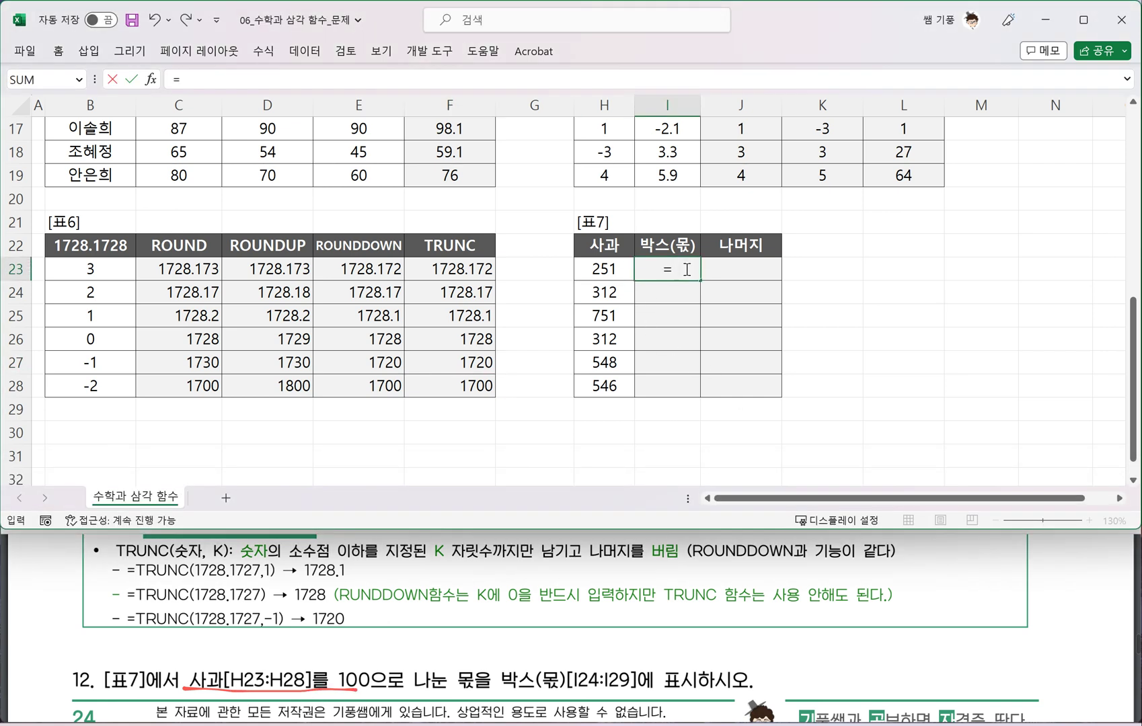
pyautogui.write('QU')
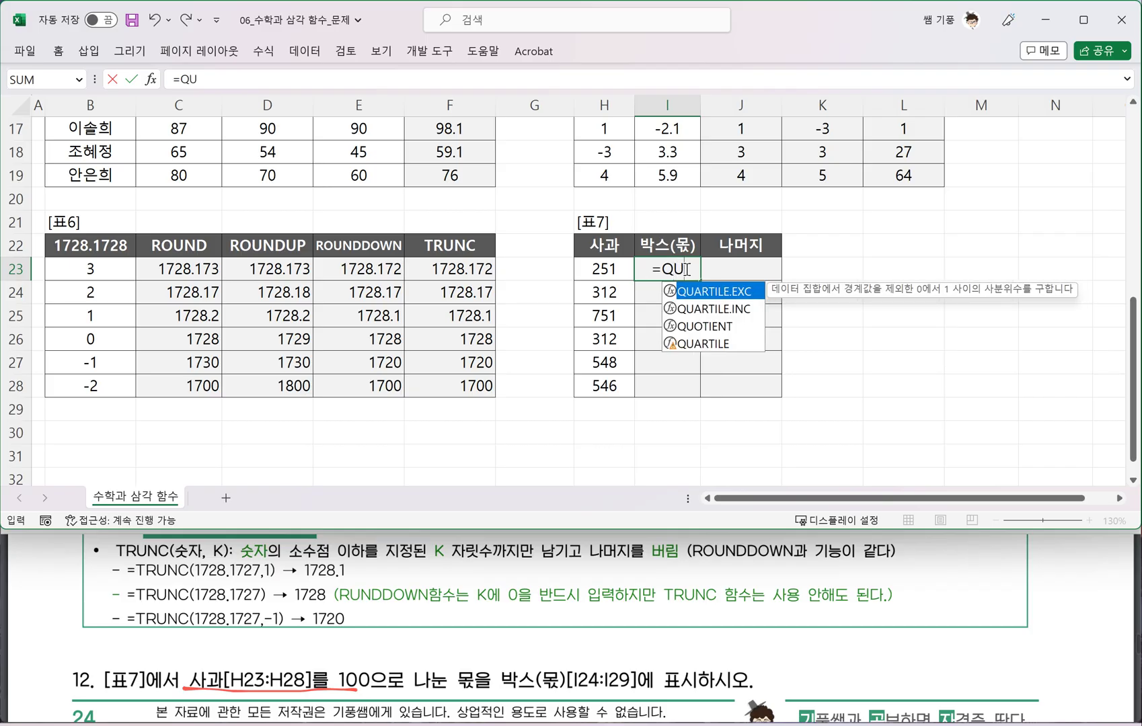
pyautogui.press('Down')
pyautogui.press('Down')
pyautogui.press('Tab')
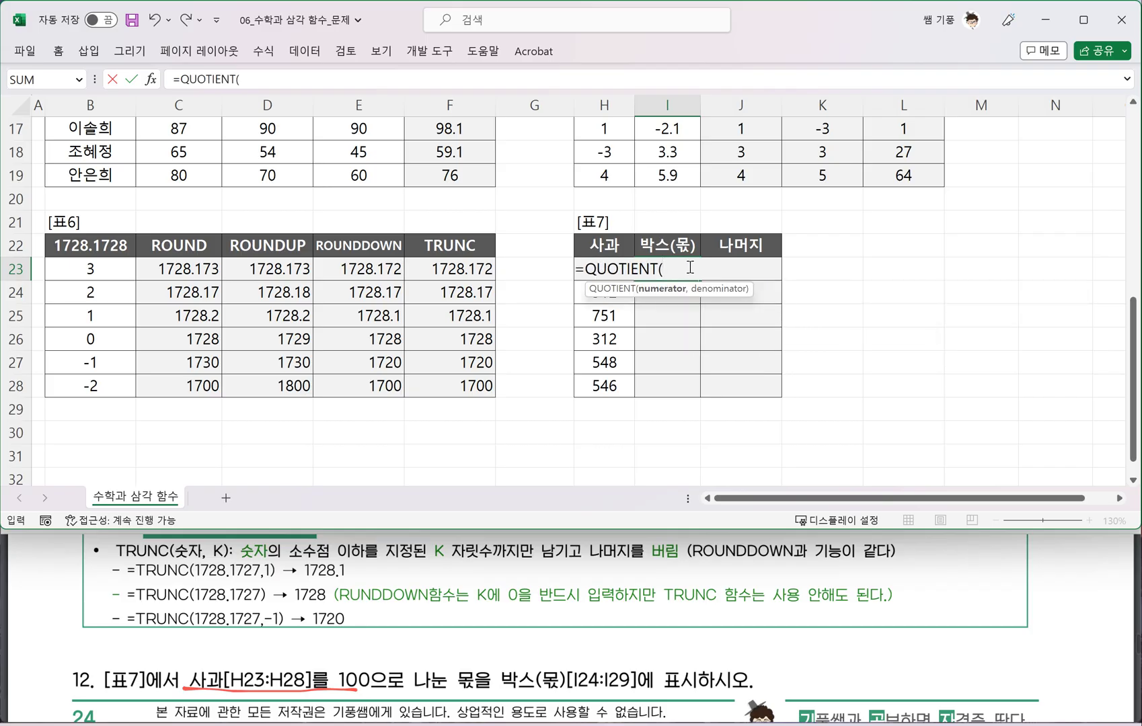
pyautogui.click(597, 247)
pyautogui.press('Down')
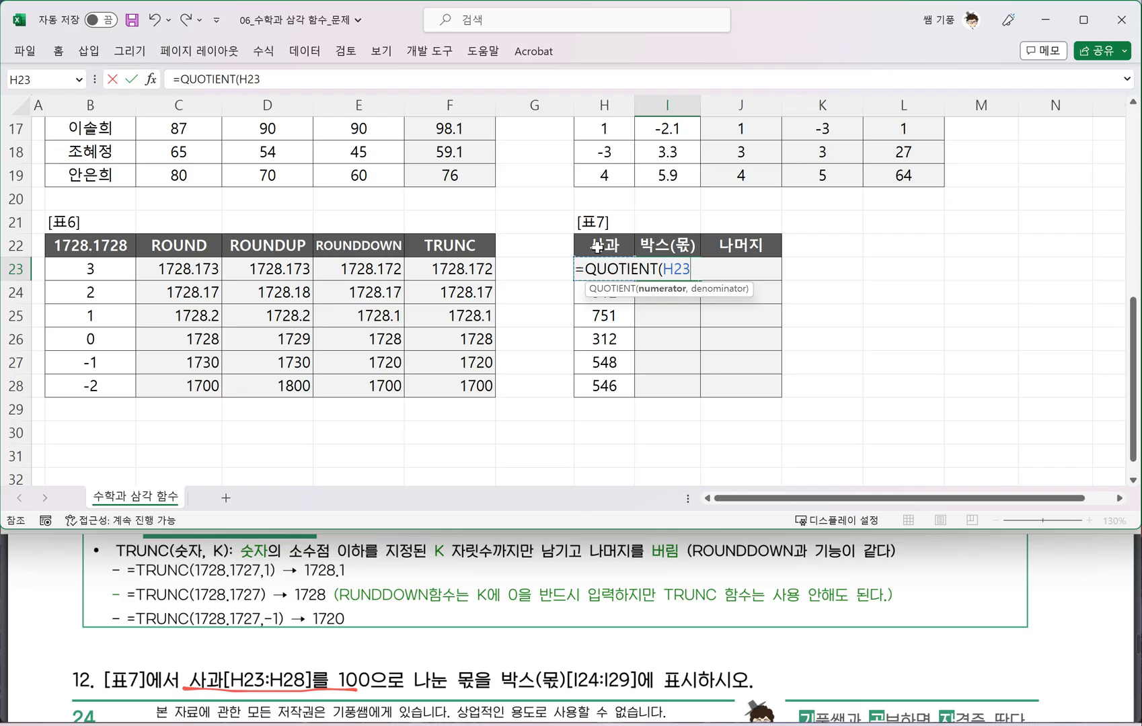
pyautogui.write(',100)')
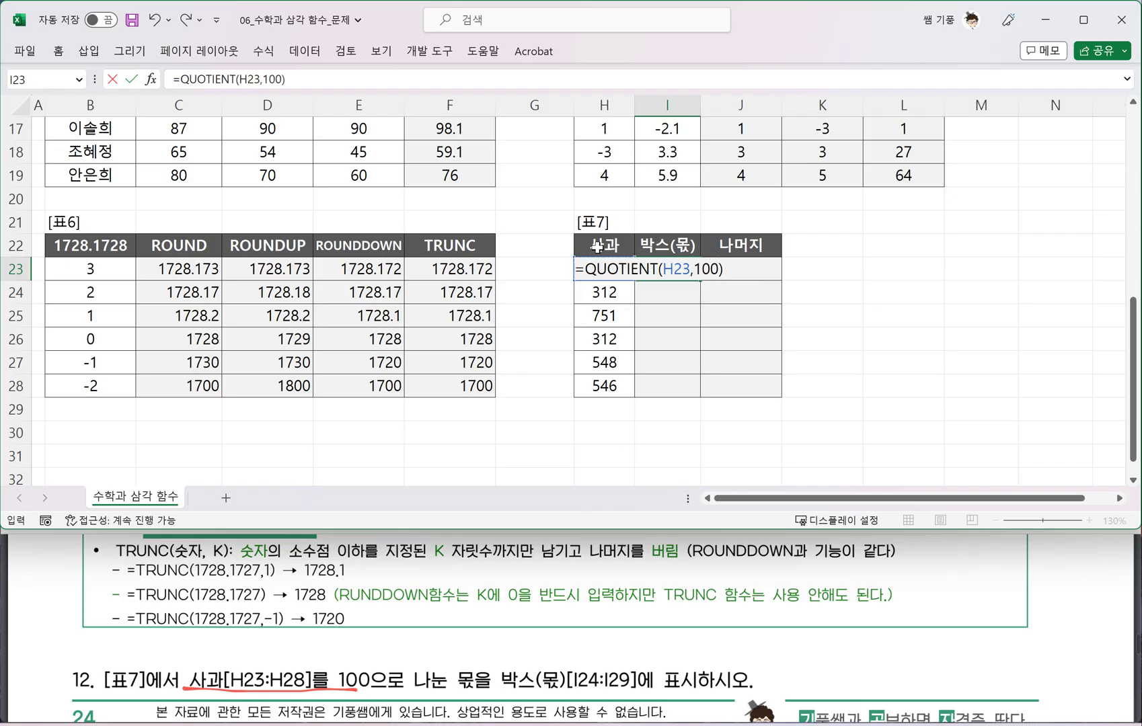
pyautogui.press('Return')
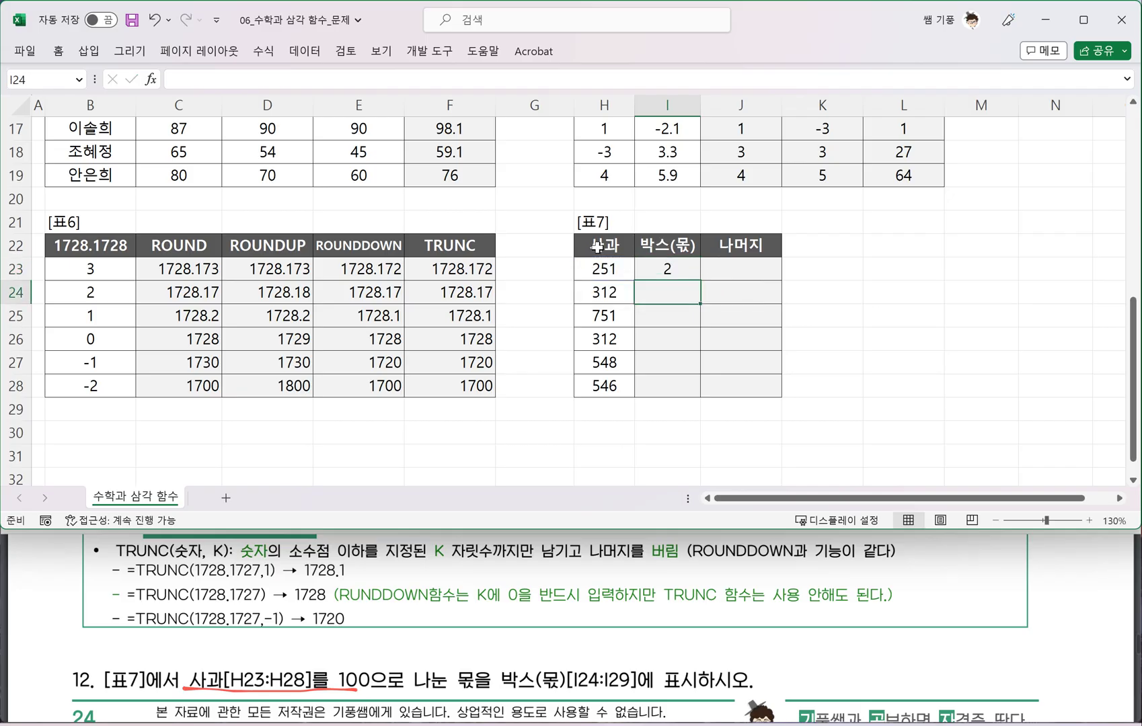
pyautogui.click(685, 268)
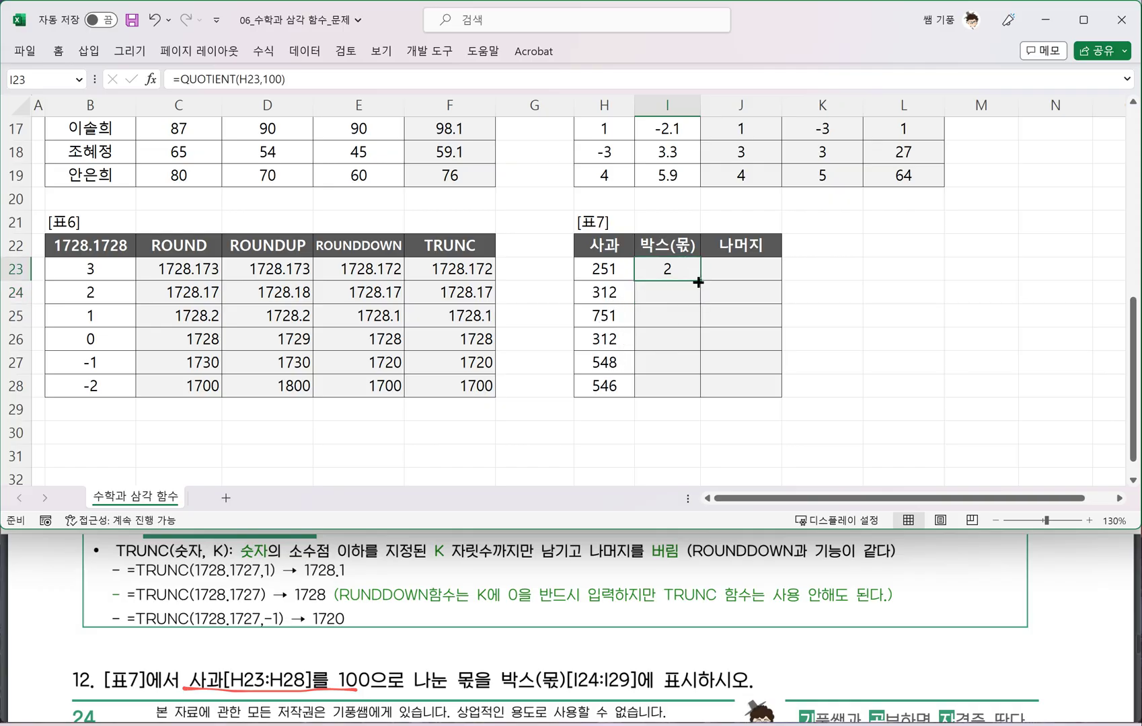
pyautogui.moveTo(701, 280); pyautogui.dragTo(694, 389)
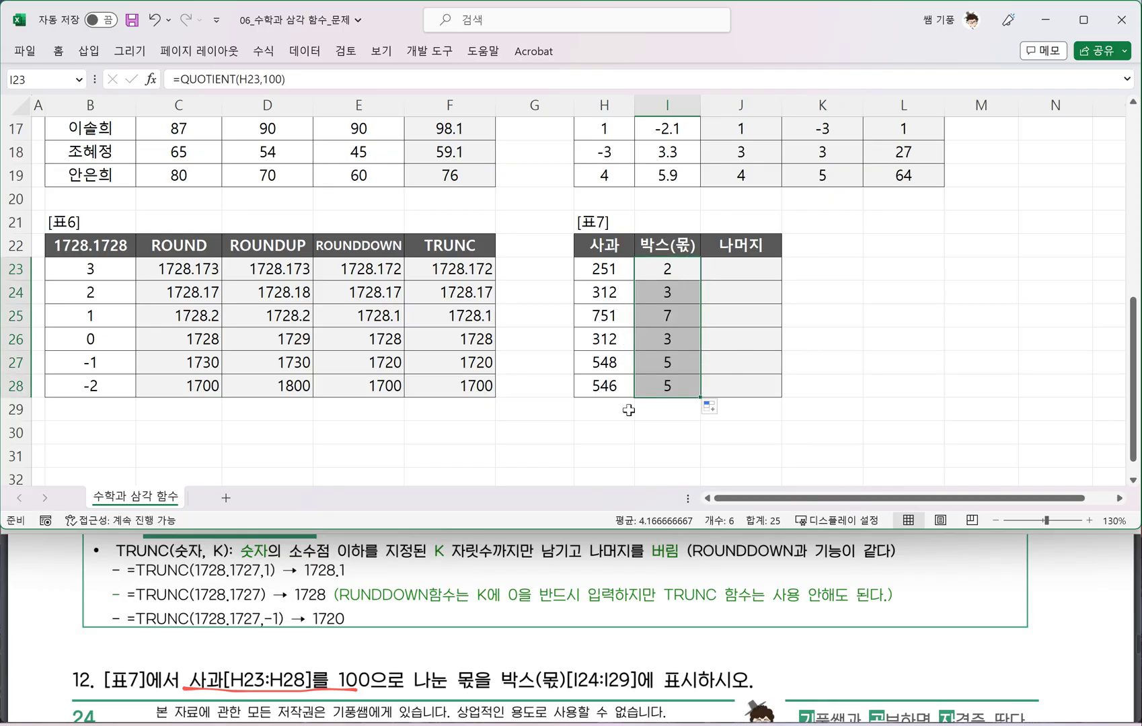
# Go to exercise 13 in the PDF and handwrite the syntax note =Mod(숫자,k) beside the MOD 함수 사용 line
pyautogui.click(446, 587)
pyautogui.scroll(-8, 339, 594)
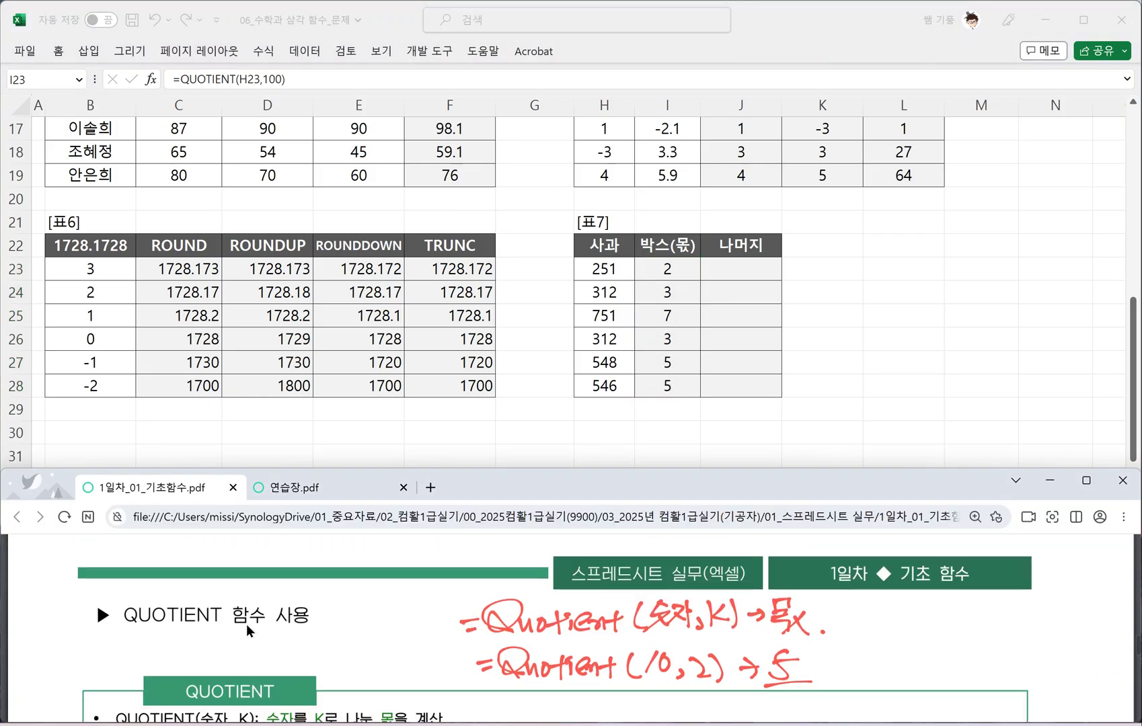
pyautogui.scroll(-1, 236, 626)
pyautogui.scroll(3, 264, 622)
pyautogui.scroll(-2, 300, 625)
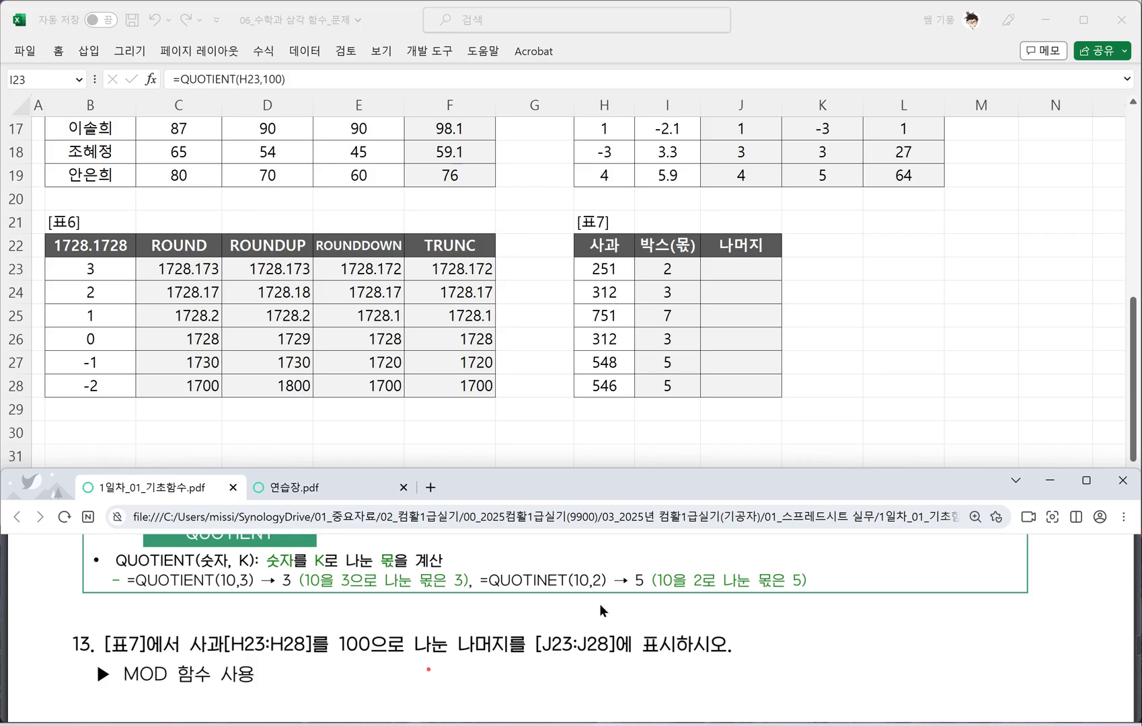
pyautogui.moveTo(428, 673)
pyautogui.mouseDown()
pyautogui.moveTo(497, 696)
pyautogui.moveTo(510, 681)
pyautogui.mouseUp()
pyautogui.moveTo(526, 659)
pyautogui.mouseDown()
pyautogui.moveTo(526, 693)
pyautogui.moveTo(565, 673)
pyautogui.moveTo(544, 699)
pyautogui.mouseUp()
pyautogui.moveTo(556, 683)
pyautogui.mouseDown()
pyautogui.moveTo(565, 695)
pyautogui.moveTo(582, 673)
pyautogui.mouseUp()
pyautogui.moveTo(567, 682); pyautogui.dragTo(584, 696)
pyautogui.moveTo(580, 678)
pyautogui.mouseDown()
pyautogui.moveTo(601, 687)
pyautogui.moveTo(592, 696)
pyautogui.mouseUp()
pyautogui.moveTo(604, 659)
pyautogui.mouseDown()
pyautogui.moveTo(608, 694)
pyautogui.moveTo(621, 687)
pyautogui.mouseUp()
pyautogui.moveTo(627, 661); pyautogui.dragTo(626, 696)
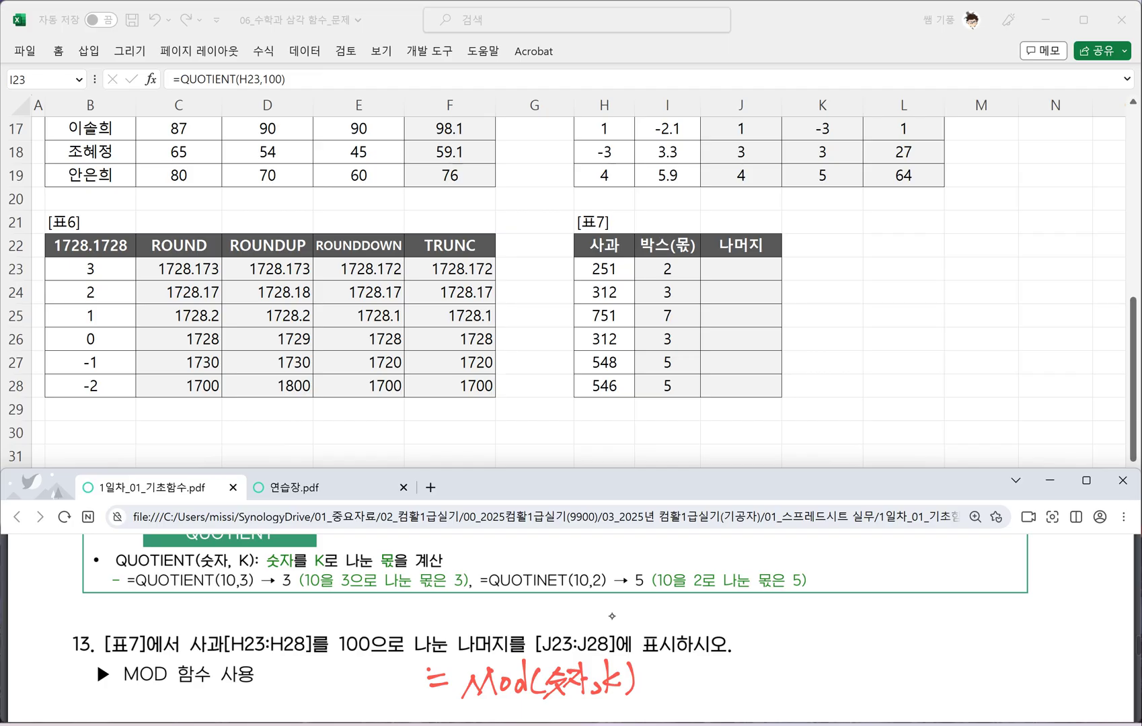
# Handwrite the example =Mod(12,8) → 4 beside the MOD syntax note of exercise 13
pyautogui.moveTo(677, 676); pyautogui.dragTo(692, 674)
pyautogui.moveTo(678, 685)
pyautogui.mouseDown()
pyautogui.moveTo(734, 687)
pyautogui.moveTo(748, 672)
pyautogui.mouseUp()
pyautogui.moveTo(764, 649); pyautogui.dragTo(766, 685)
pyautogui.moveTo(786, 658)
pyautogui.mouseDown()
pyautogui.moveTo(775, 679)
pyautogui.moveTo(791, 685)
pyautogui.mouseUp()
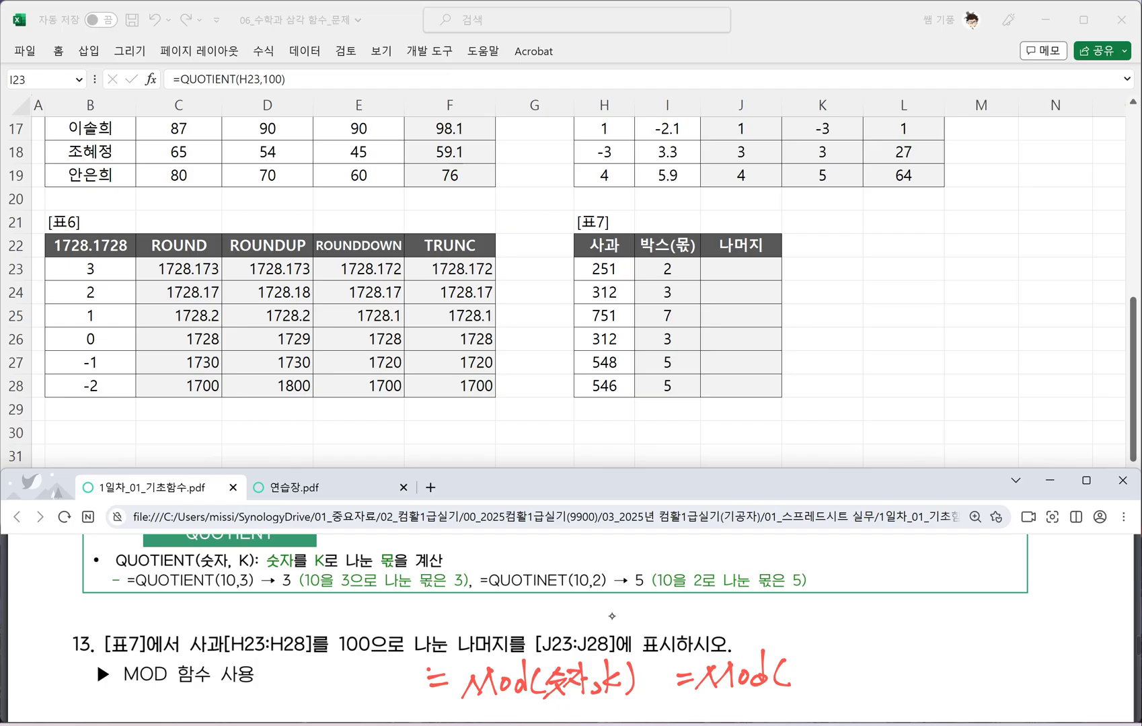
pyautogui.click(814, 647)
pyautogui.moveTo(814, 650); pyautogui.dragTo(797, 683)
pyautogui.moveTo(814, 663)
pyautogui.mouseDown()
pyautogui.moveTo(835, 685)
pyautogui.moveTo(864, 657)
pyautogui.moveTo(876, 680)
pyautogui.mouseUp()
pyautogui.moveTo(889, 665); pyautogui.dragTo(952, 654)
pyautogui.moveTo(948, 641); pyautogui.dragTo(940, 676)
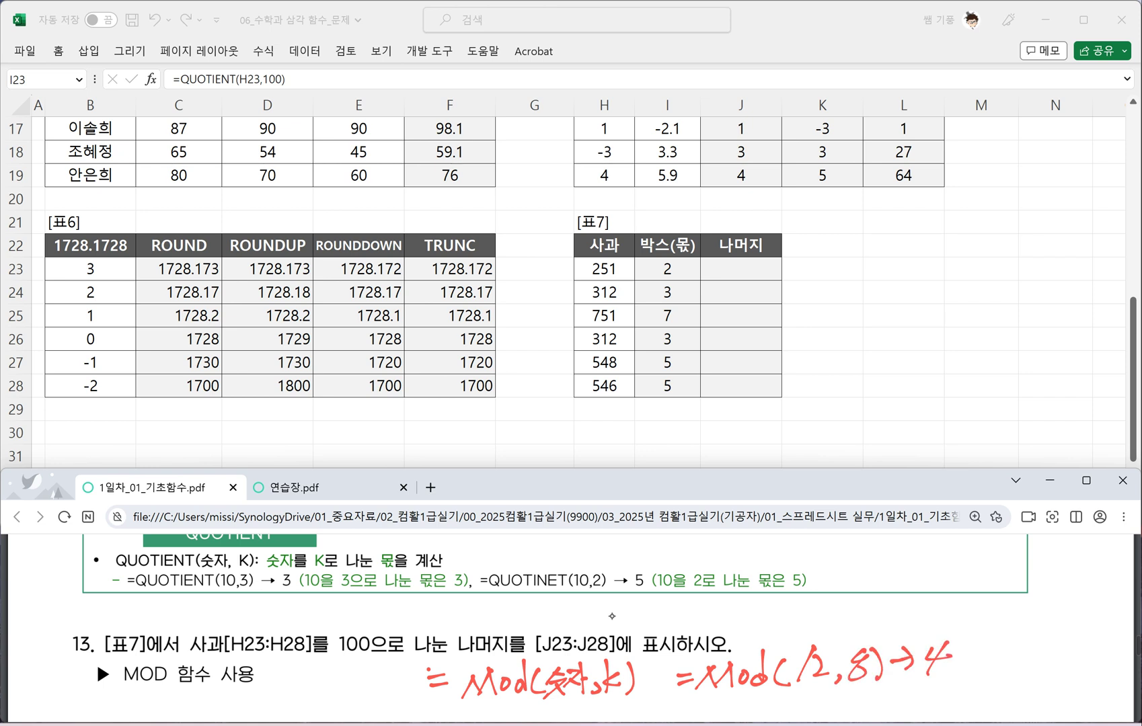
# Handwrite the alternative divisor results 3 → 0 and 7 → 5 beneath the =Mod(12,8) example
pyautogui.scroll(-1, 97, 664)
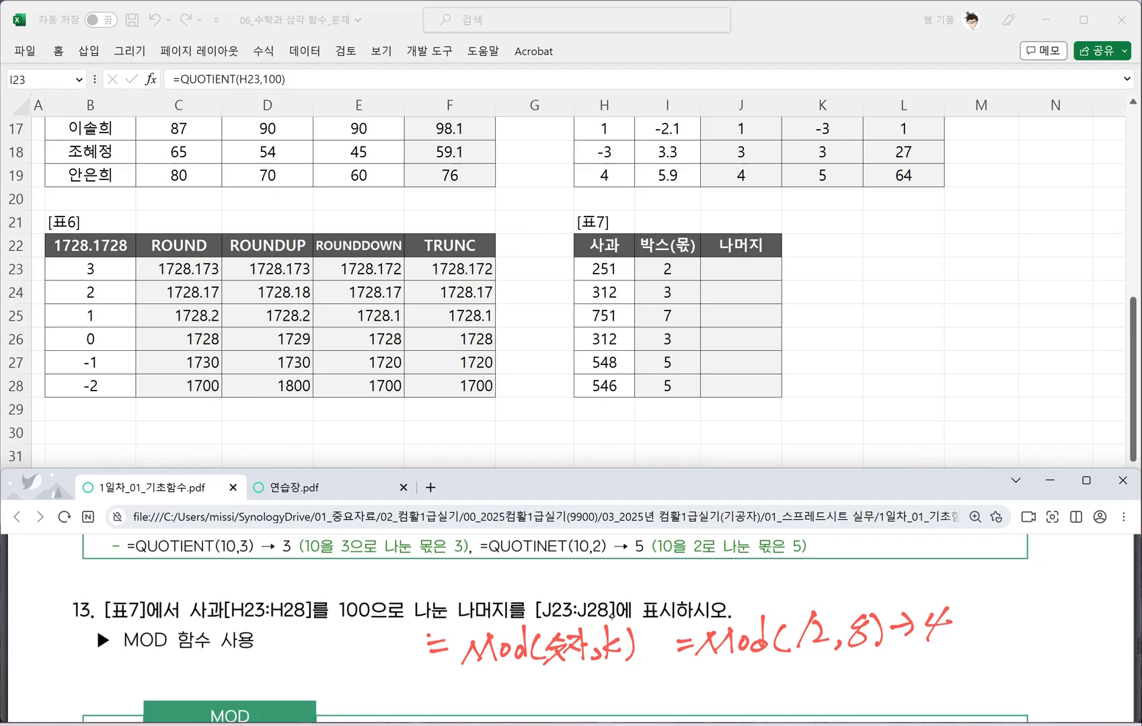
pyautogui.moveTo(852, 659)
pyautogui.mouseDown()
pyautogui.moveTo(857, 681)
pyautogui.moveTo(910, 666)
pyautogui.mouseUp()
pyautogui.moveTo(900, 658)
pyautogui.mouseDown()
pyautogui.moveTo(904, 677)
pyautogui.moveTo(940, 656)
pyautogui.mouseUp()
pyautogui.moveTo(845, 693)
pyautogui.mouseDown()
pyautogui.moveTo(869, 691)
pyautogui.moveTo(860, 714)
pyautogui.moveTo(953, 690)
pyautogui.mouseUp()
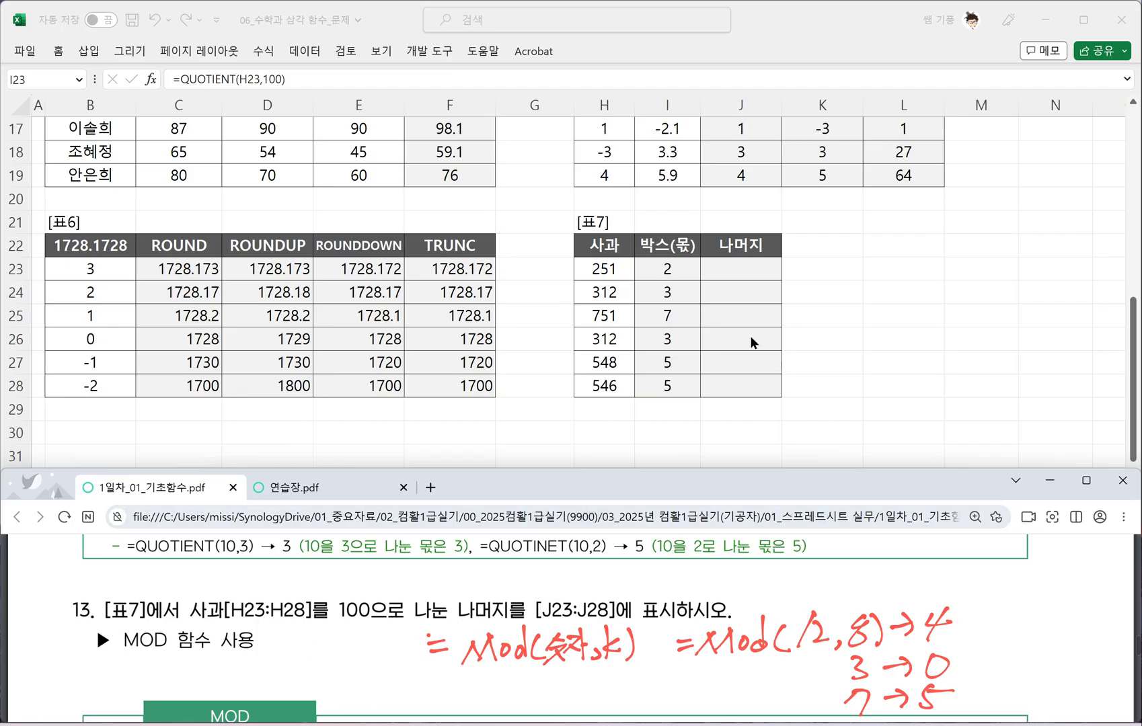
# Back in the Excel sheet, enter =MOD(H23,100) in cell J23 of 표7 and fill it down to J28
pyautogui.click(735, 267)
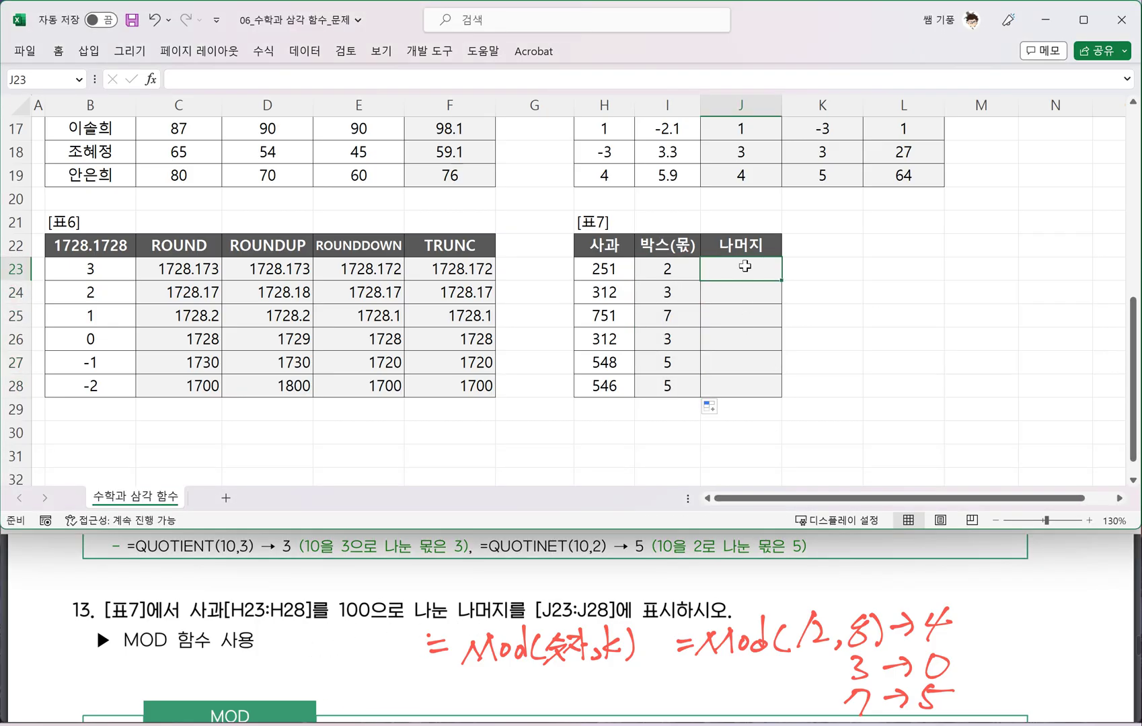
pyautogui.write('=M')
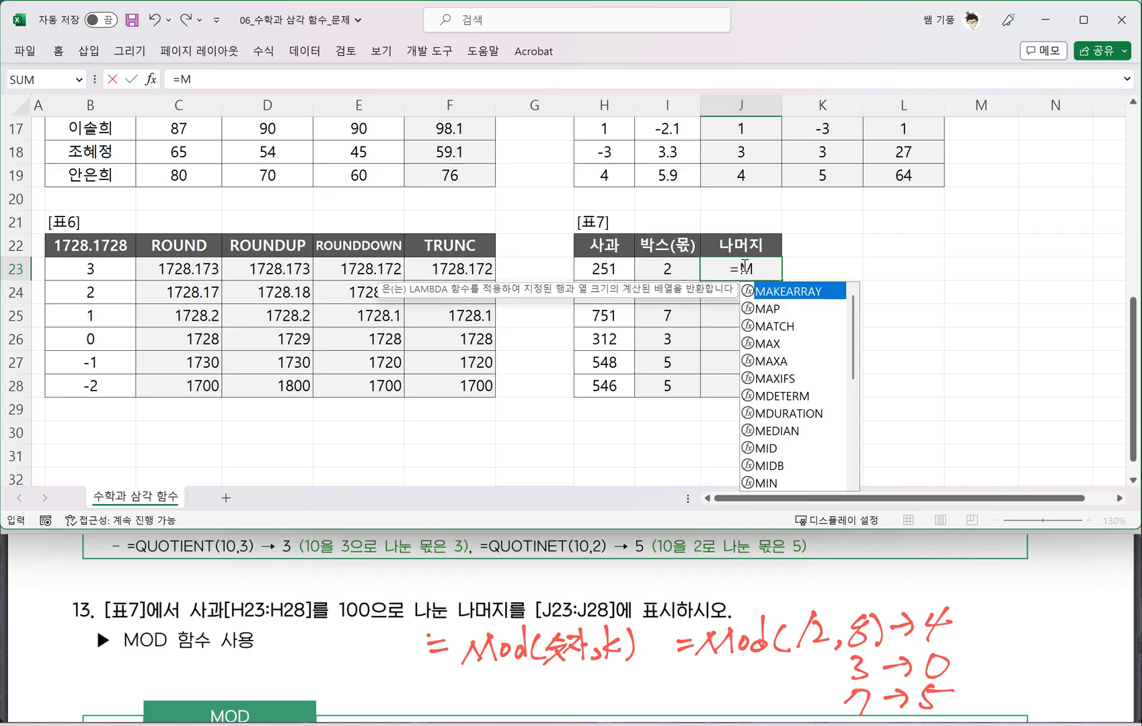
pyautogui.write('OD(')
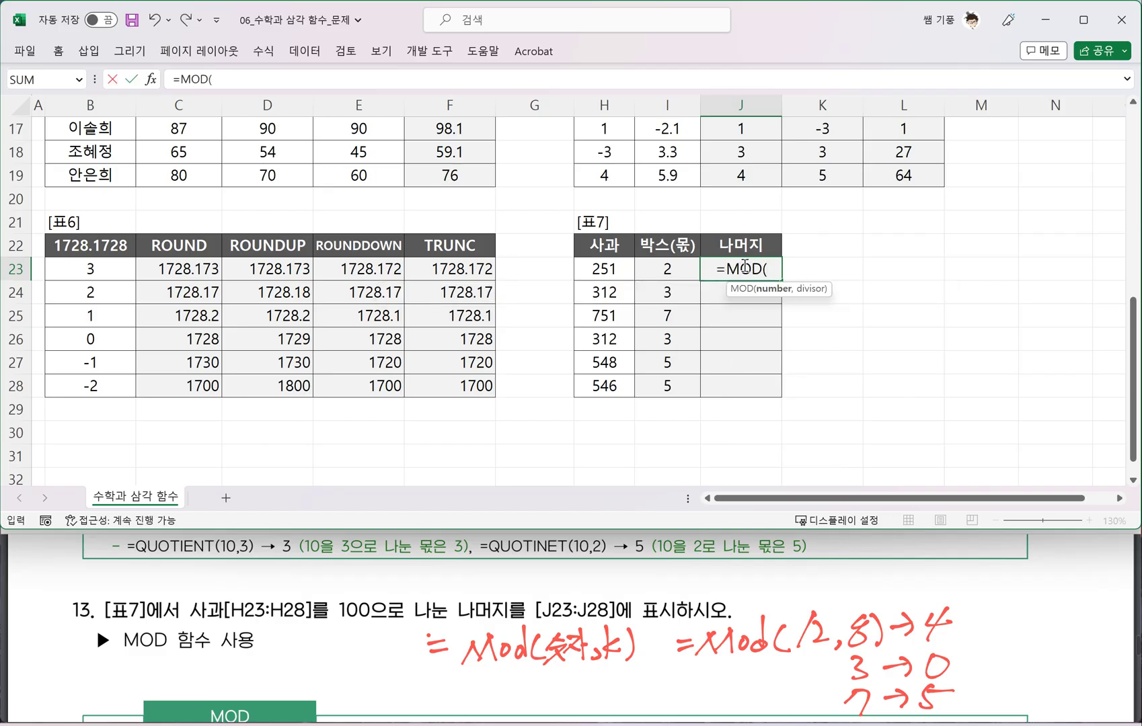
pyautogui.click(603, 270)
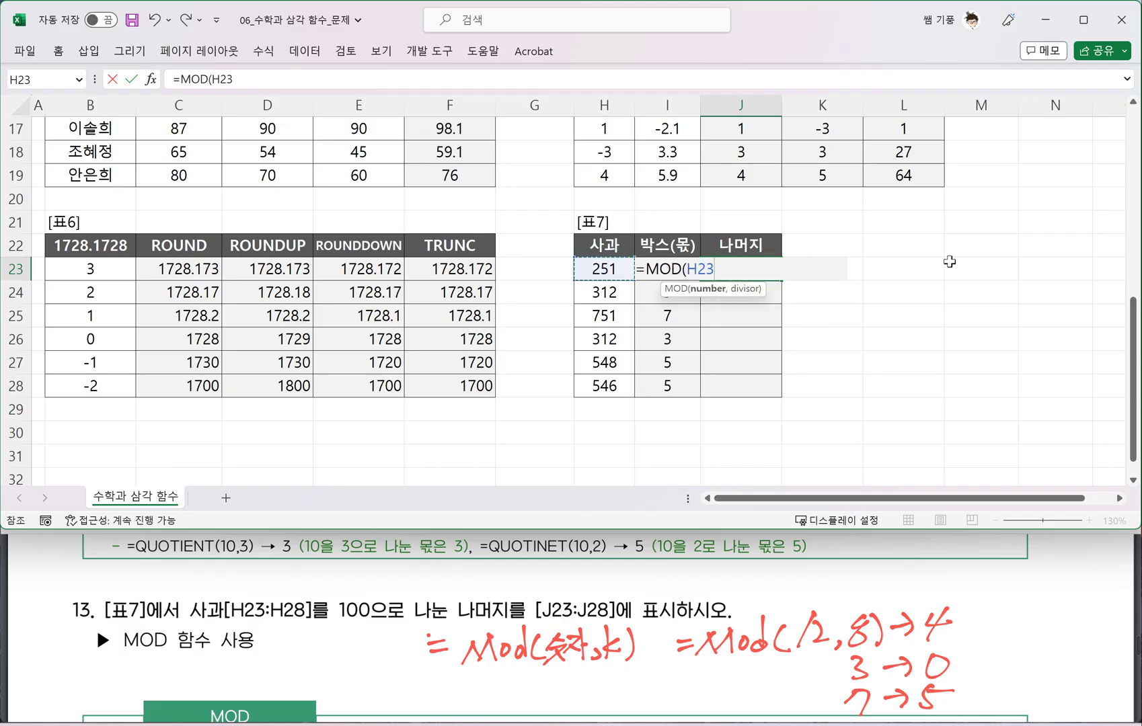
pyautogui.write(',')
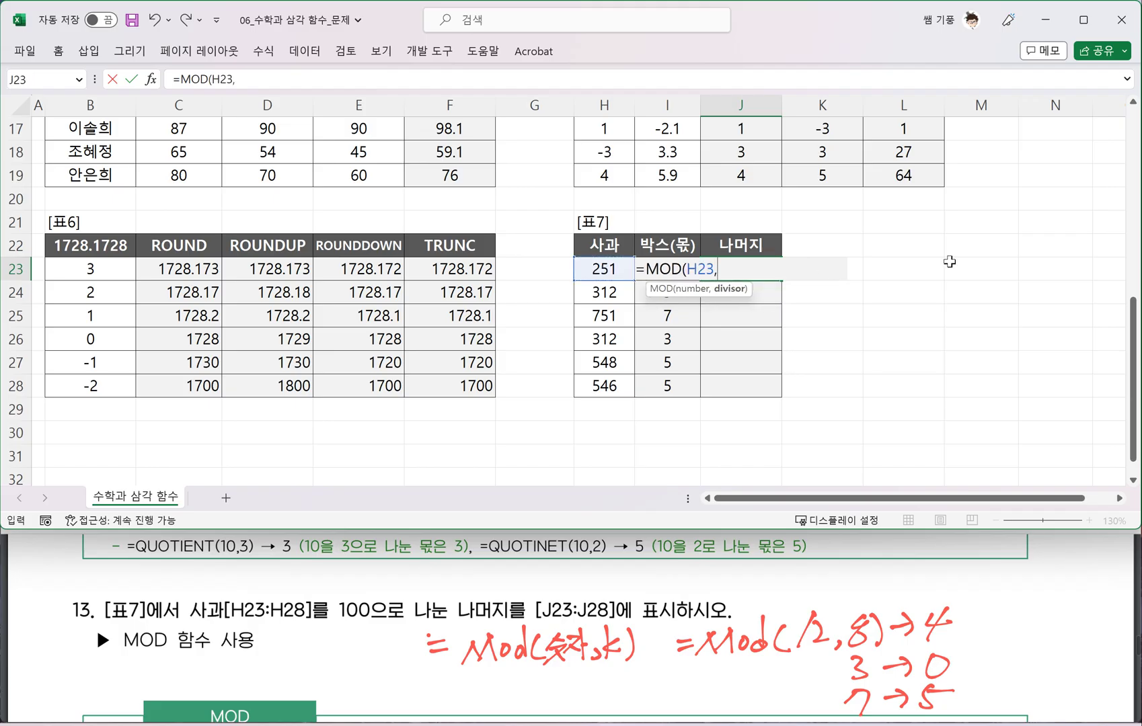
pyautogui.write('100)')
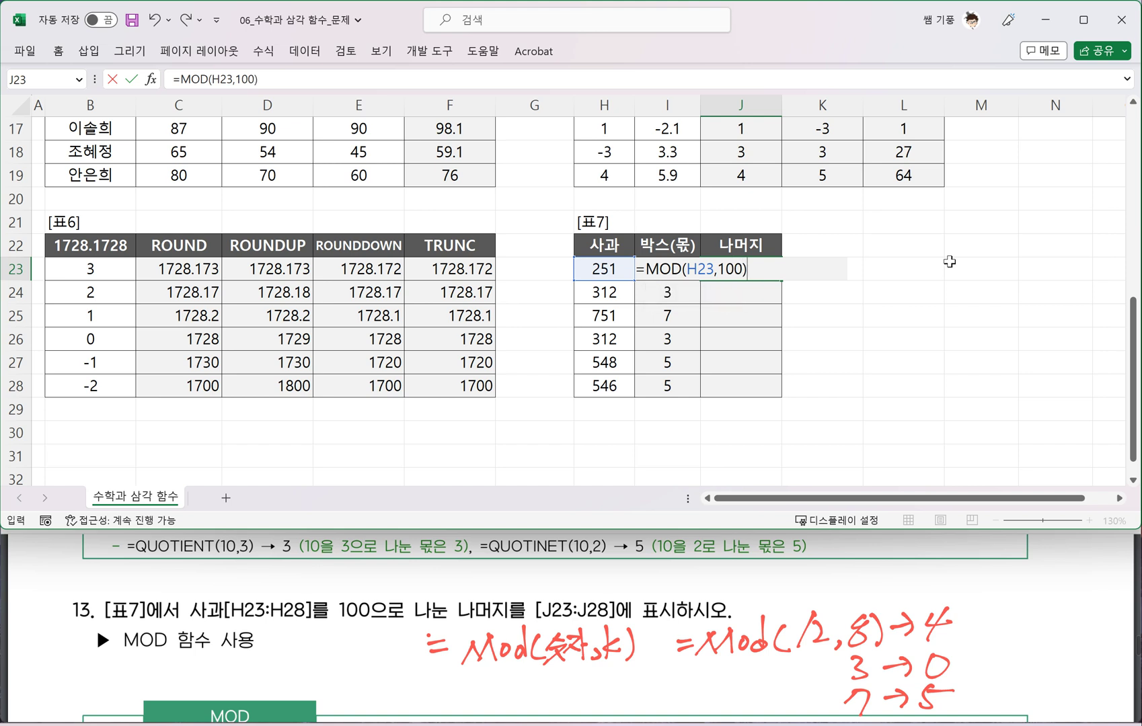
pyautogui.press('Return')
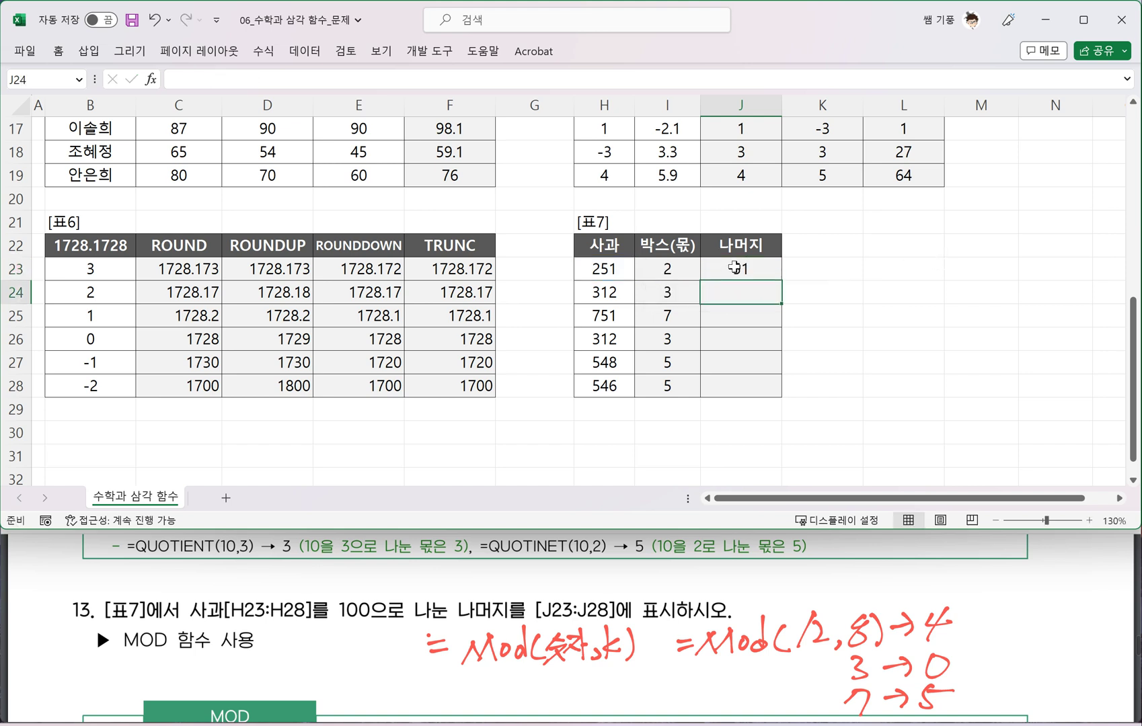
pyautogui.click(729, 269)
pyautogui.moveTo(778, 279); pyautogui.dragTo(784, 397)
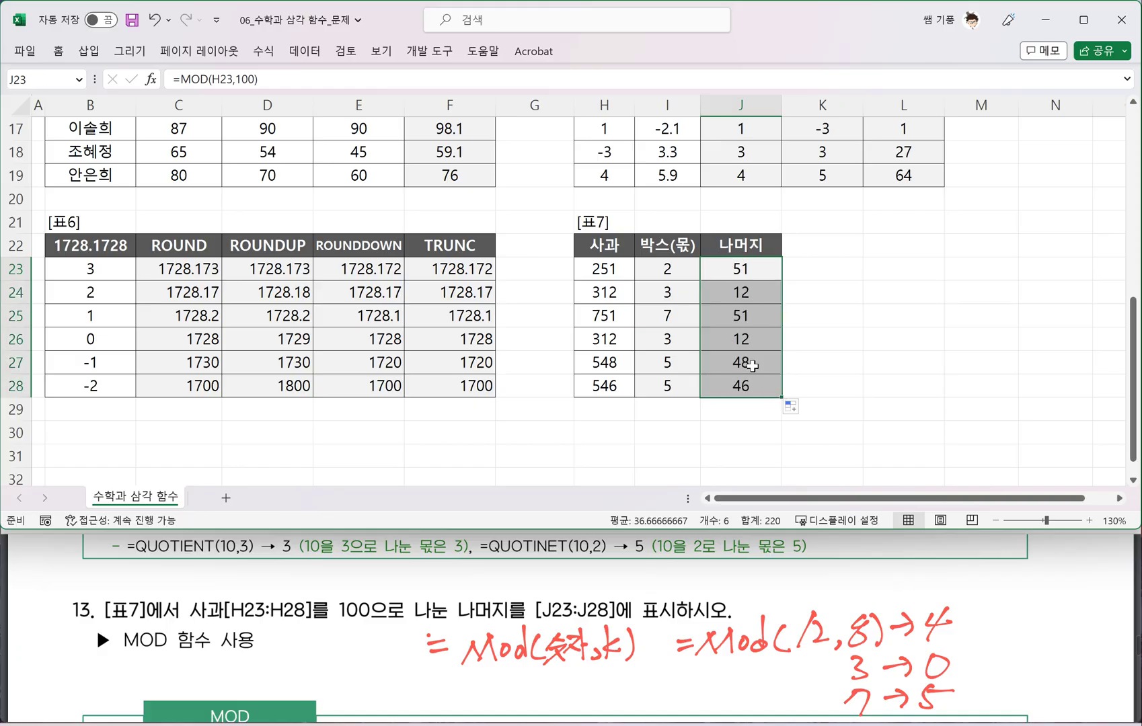
pyautogui.click(829, 350)
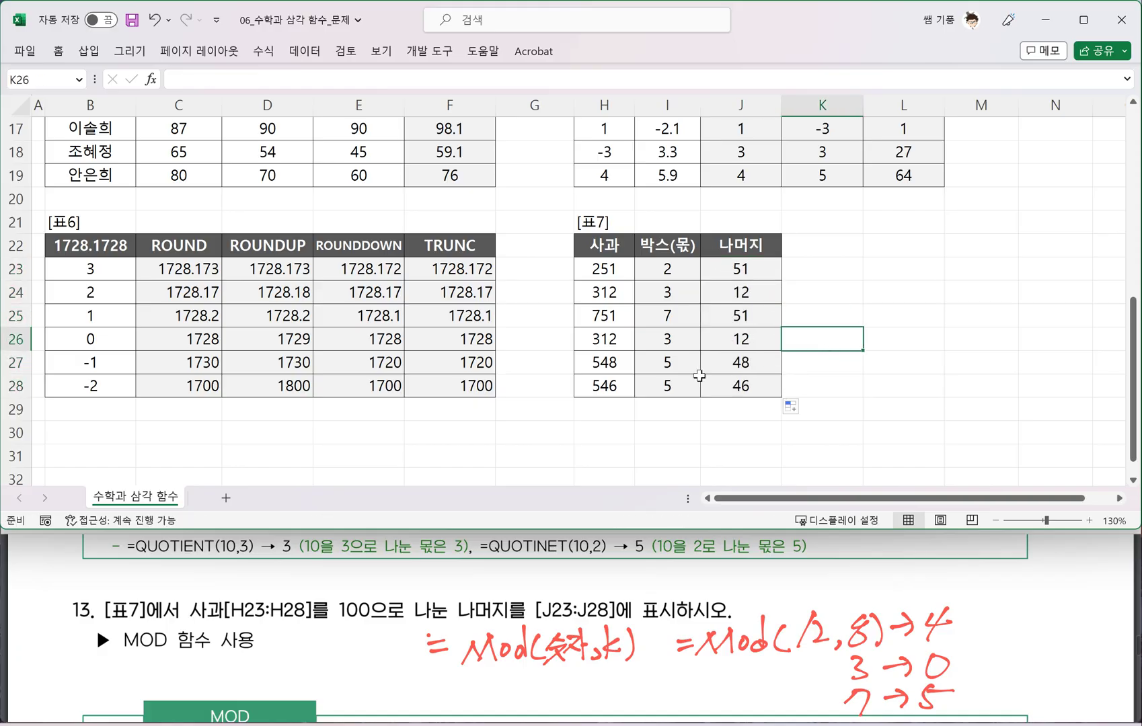
pyautogui.scroll(-5, 286, 597)
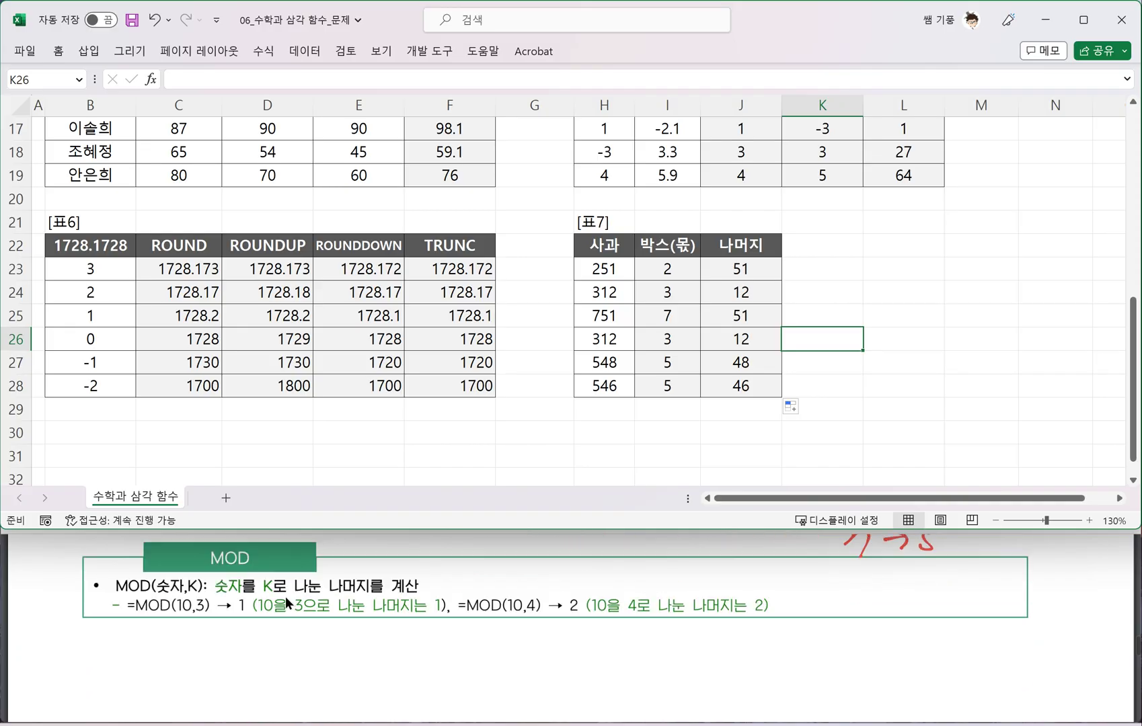
pyautogui.scroll(5, 306, 594)
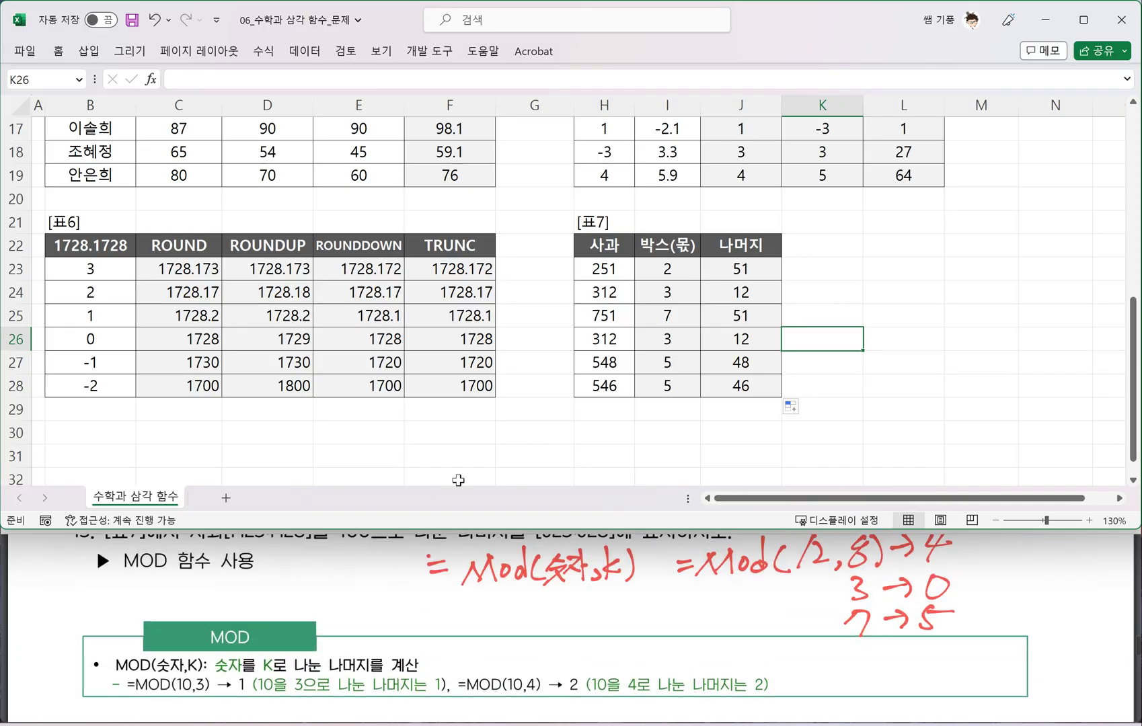